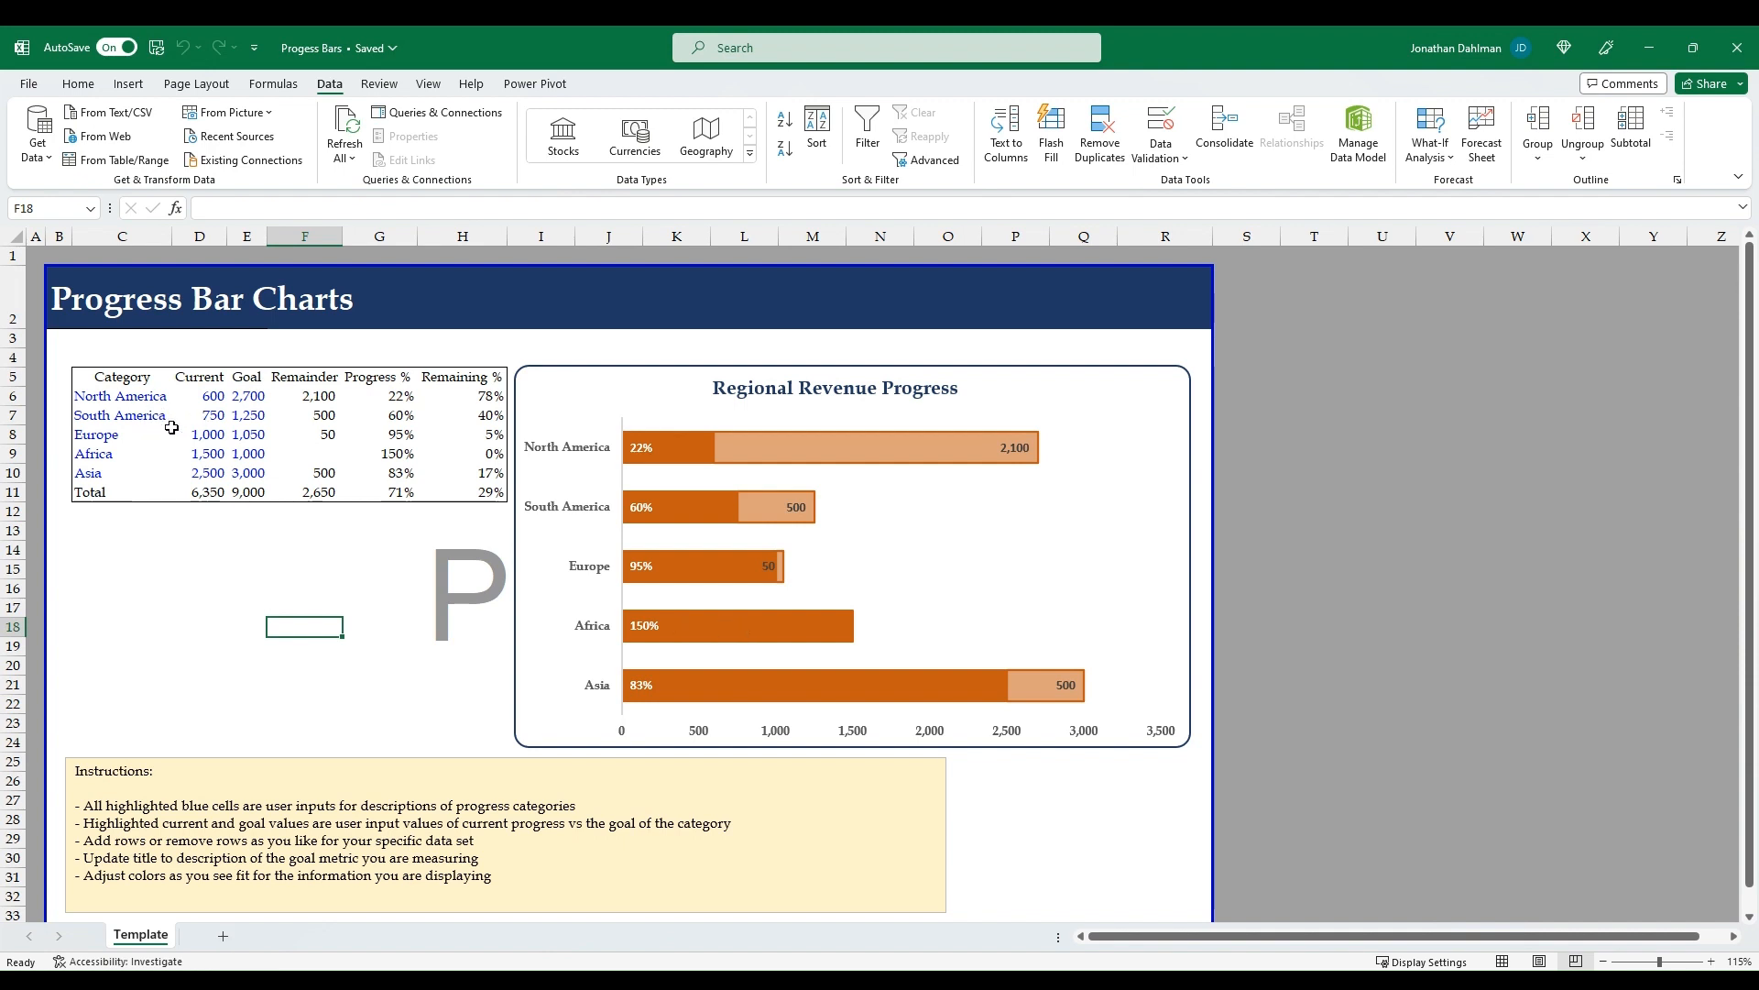
Review the category names and the first Current values in the template's progress table
click(123, 399)
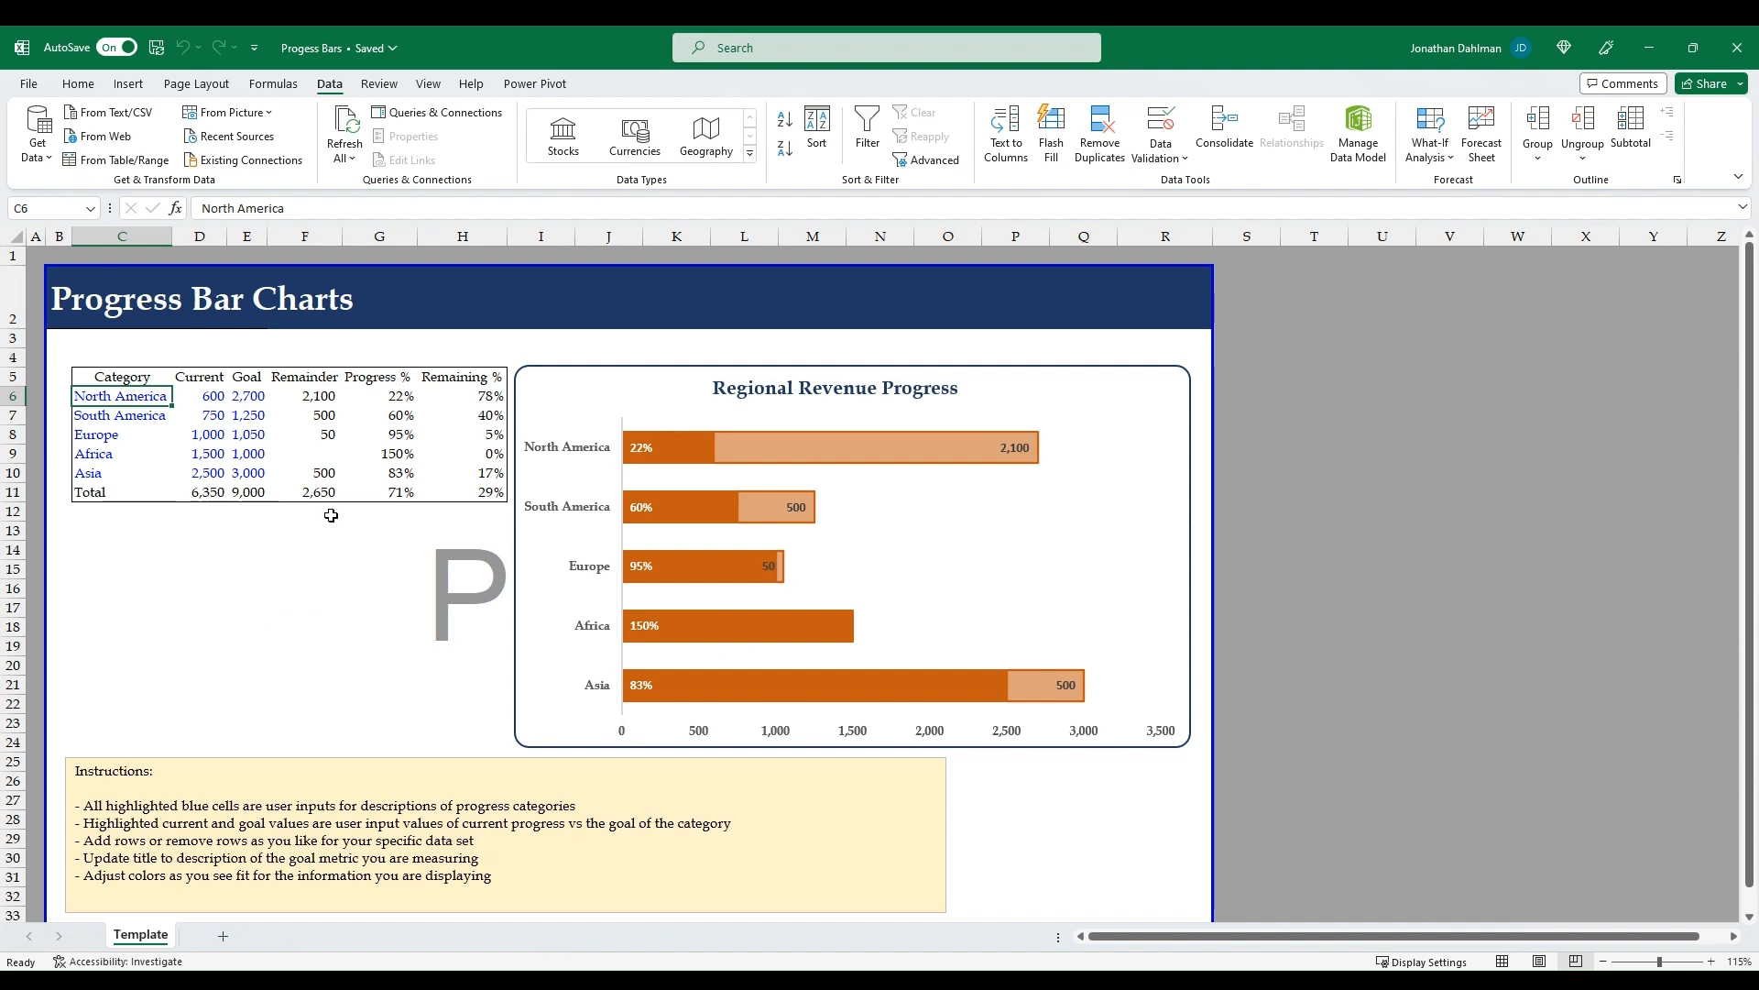
key(Down)
key(Down)
key(Down)
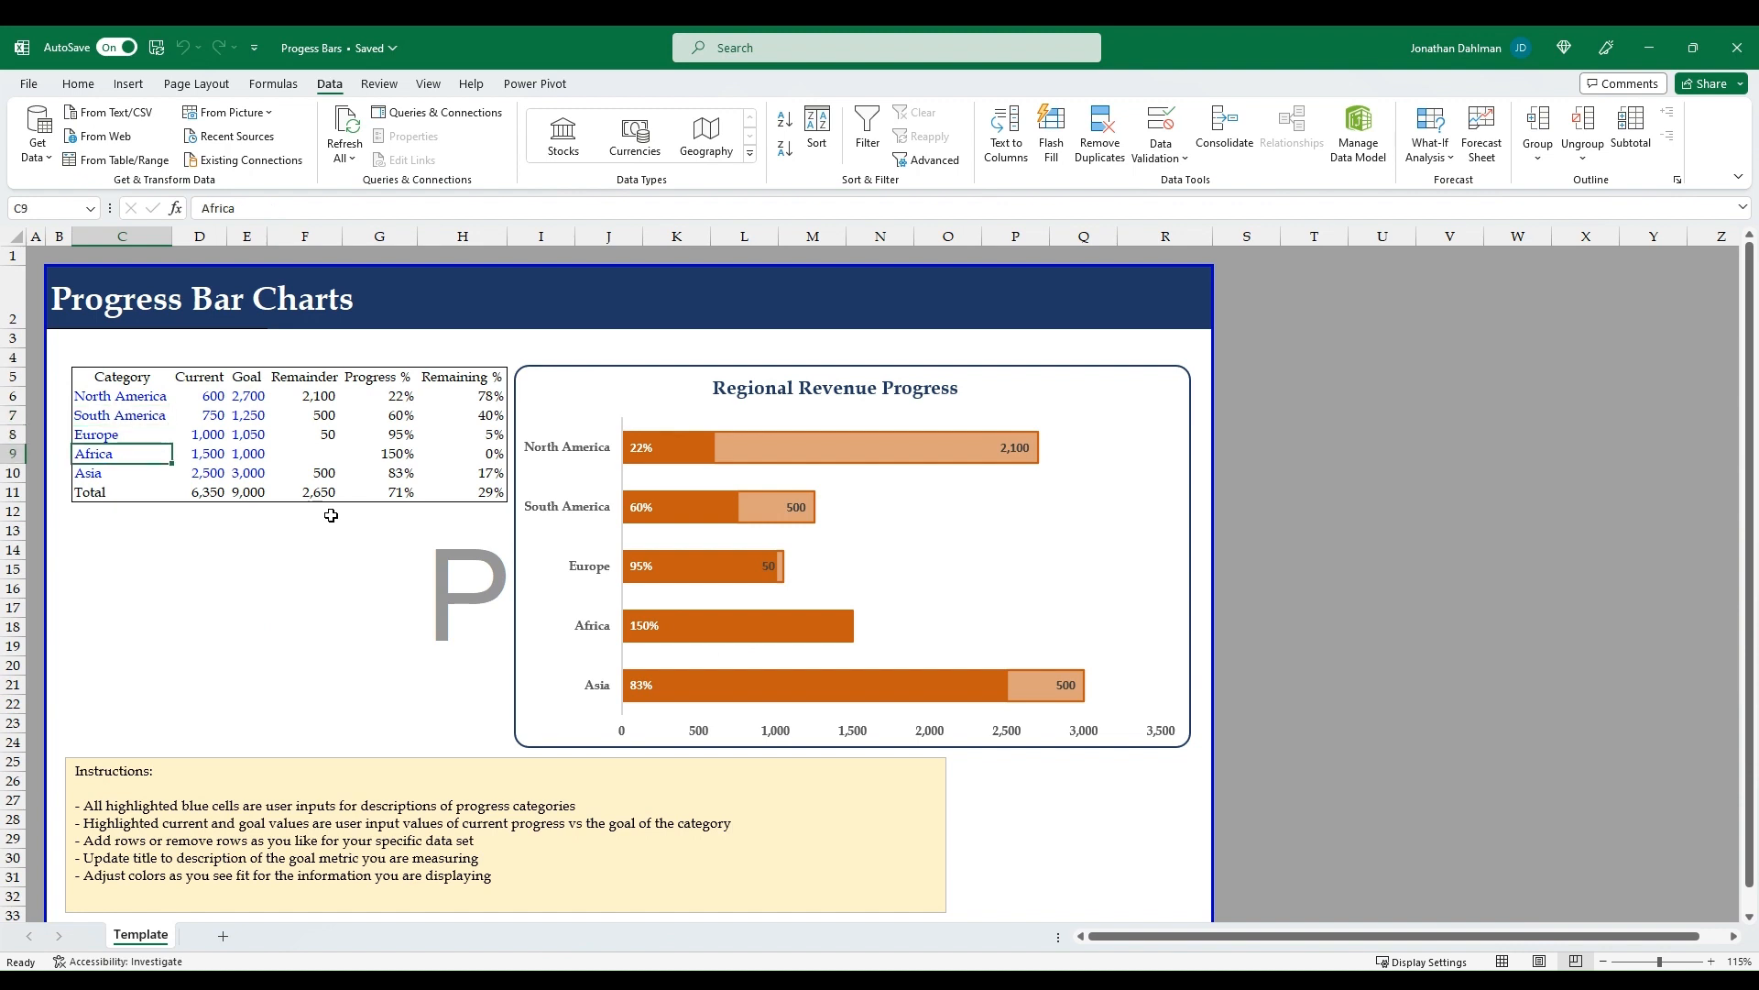
key(Down)
key(Up)
key(Up)
key(Up)
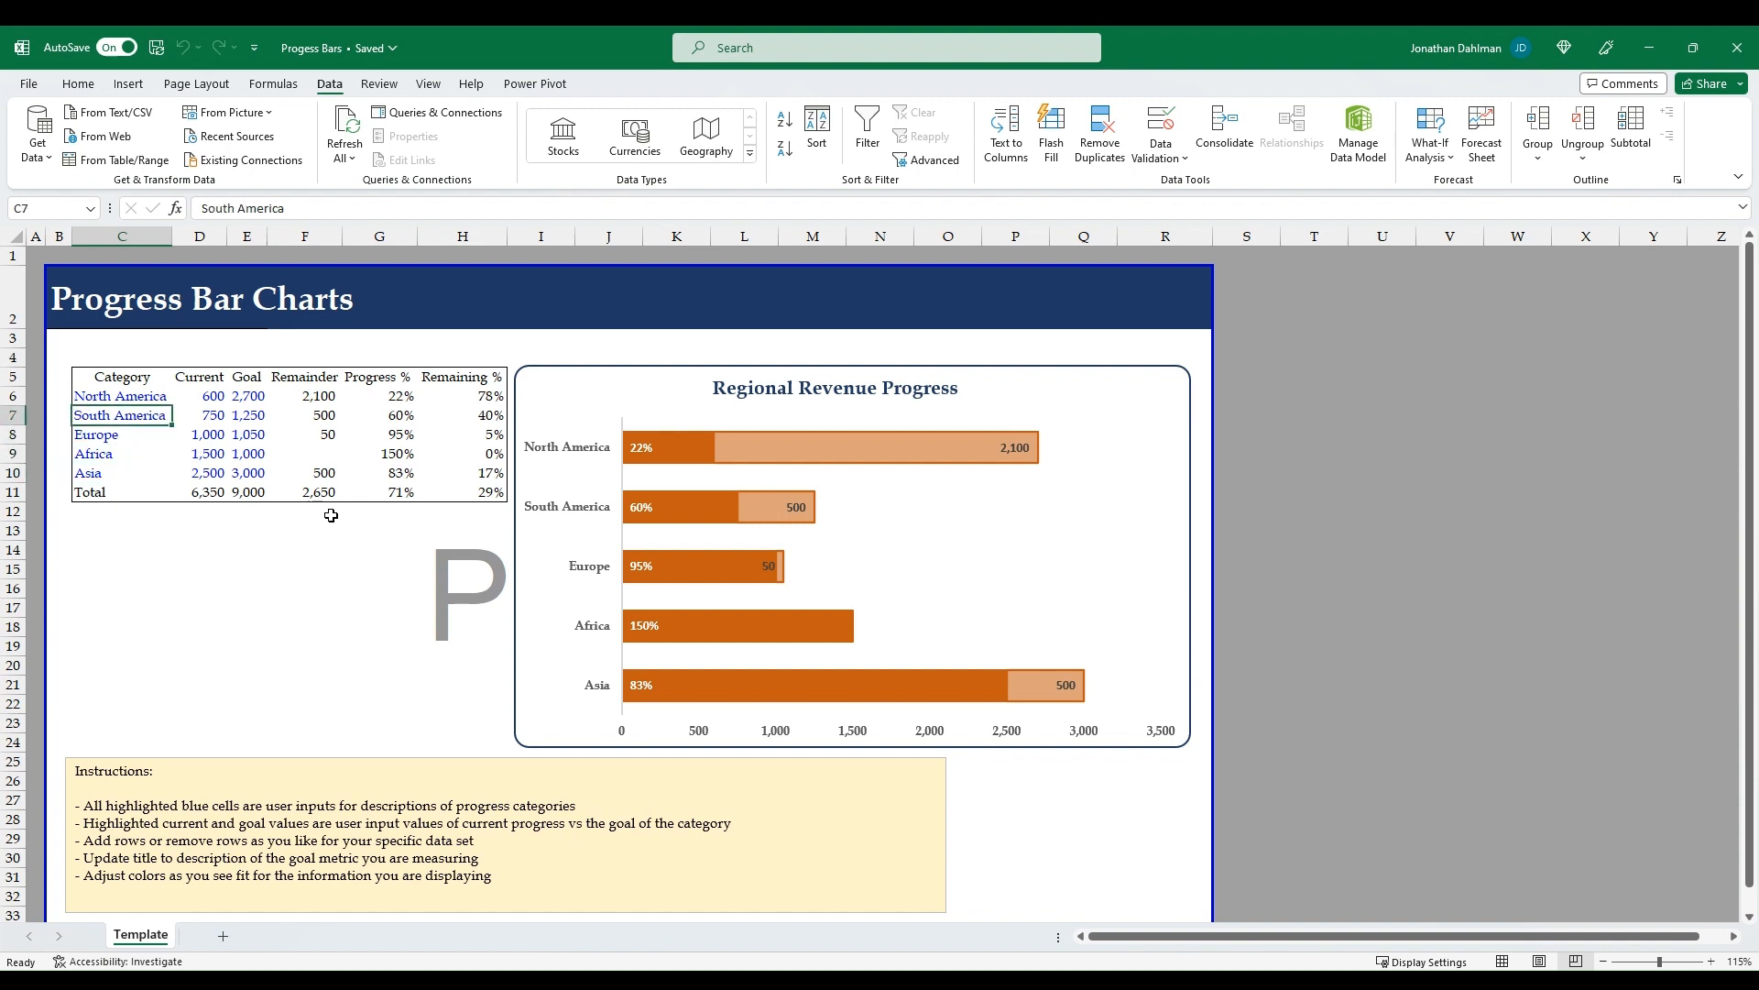
key(Up)
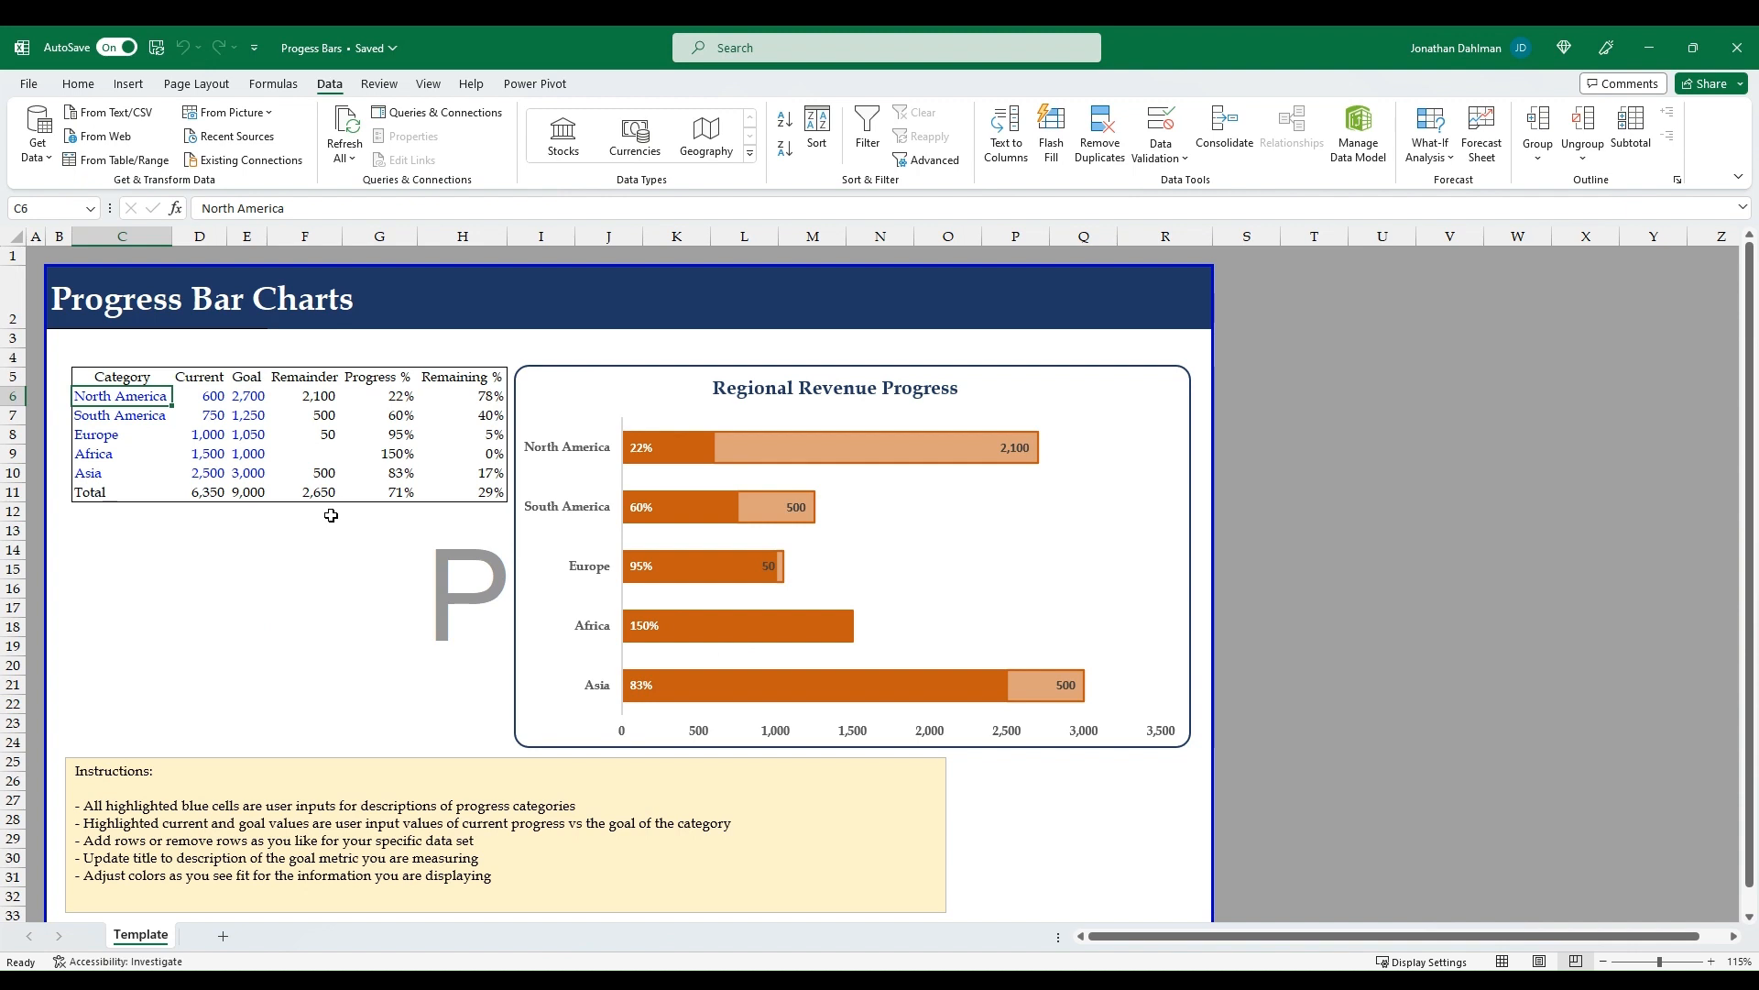
key(Right)
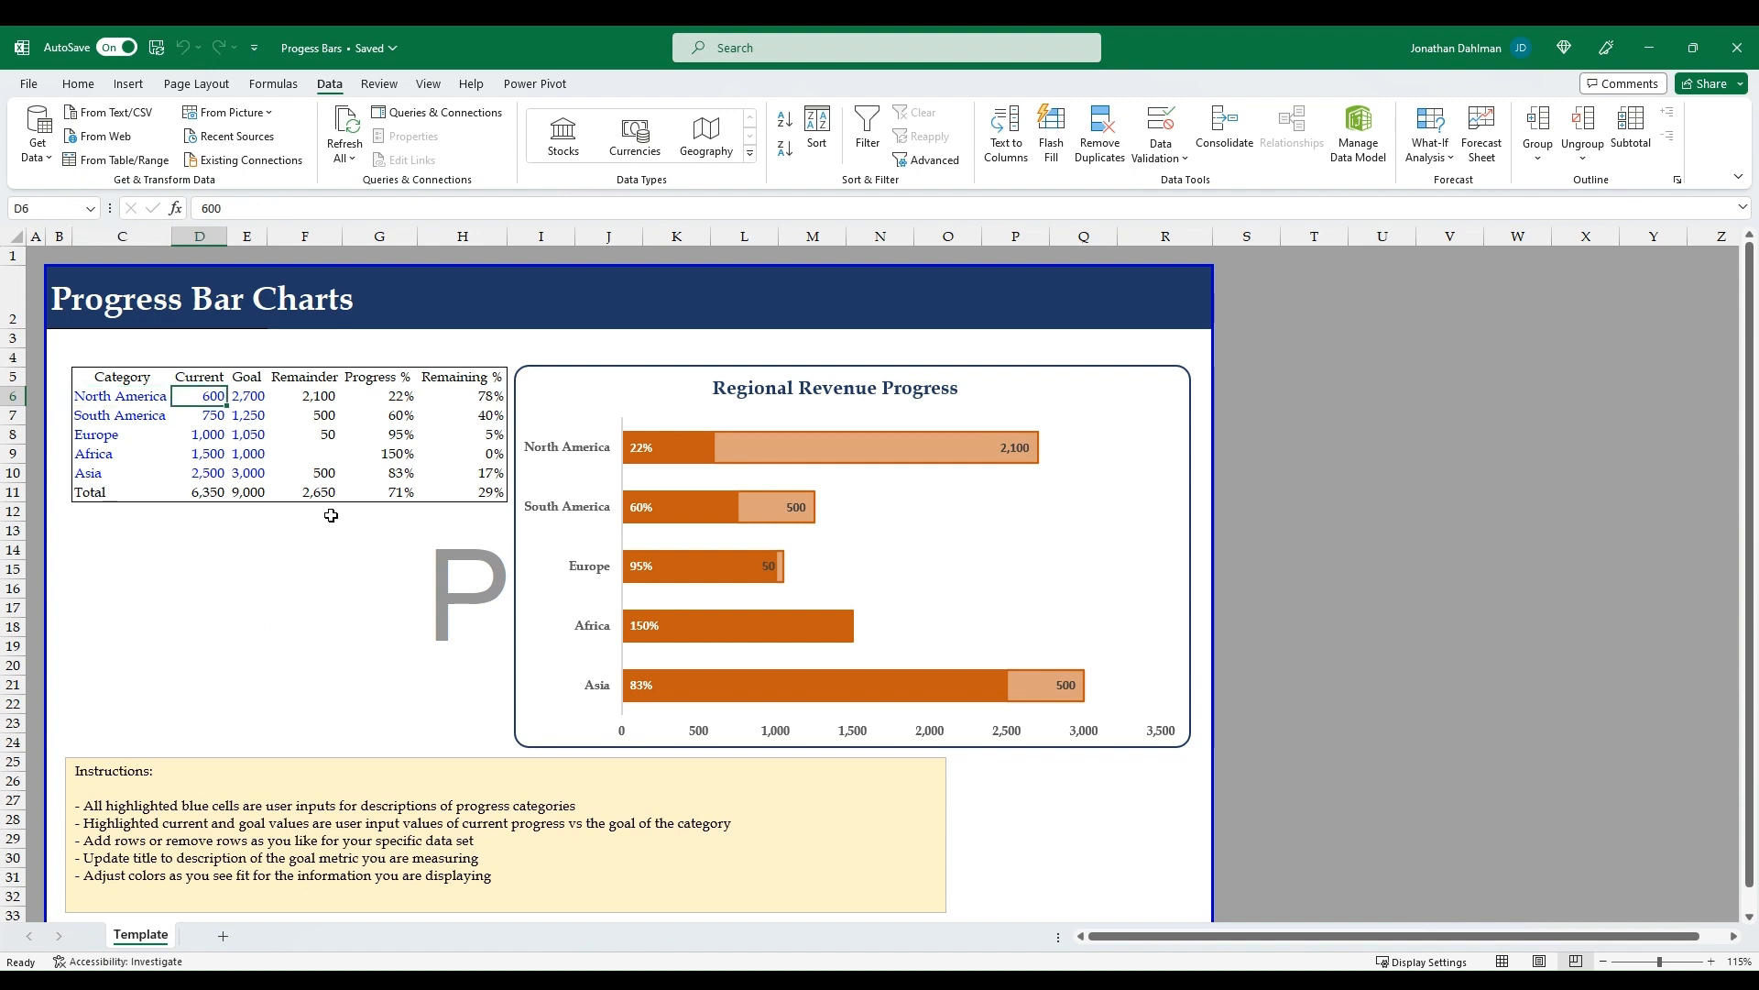
key(Down)
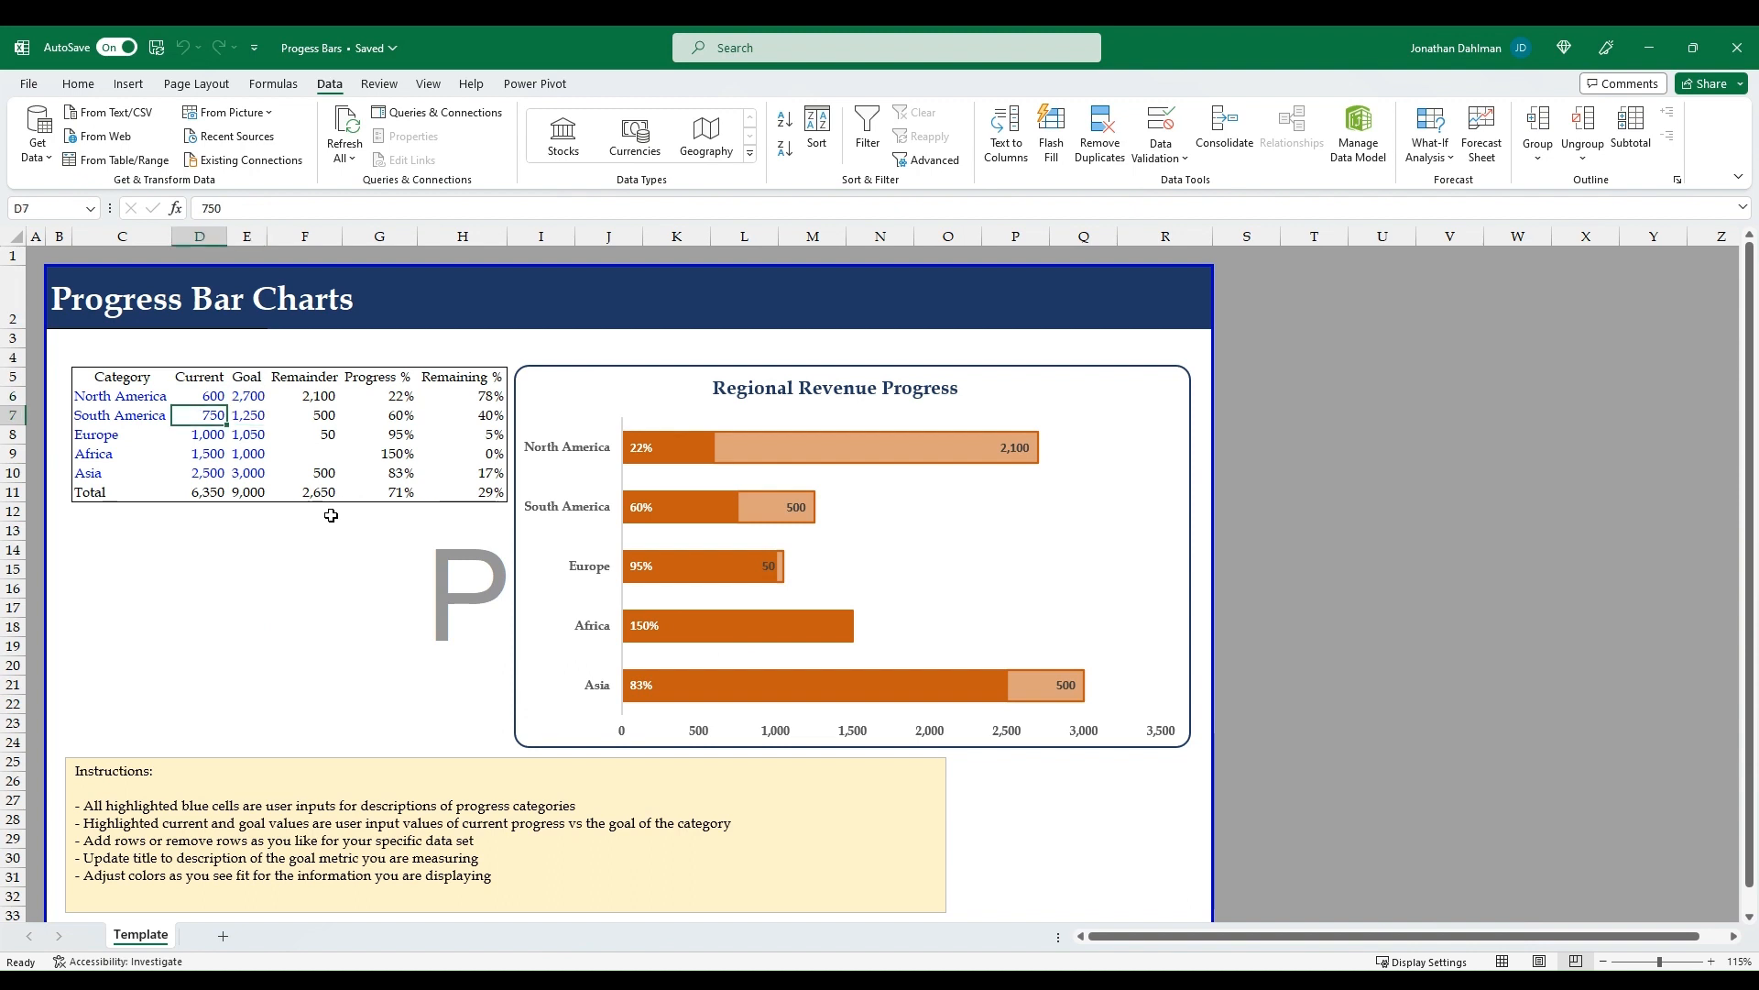
Set the Current values to 1000 for North America, 0 for South America, 1500 for Europe, 1250 for Africa and 2000 for Asia
key(Up)
text(1000)
key(Return)
text(0)
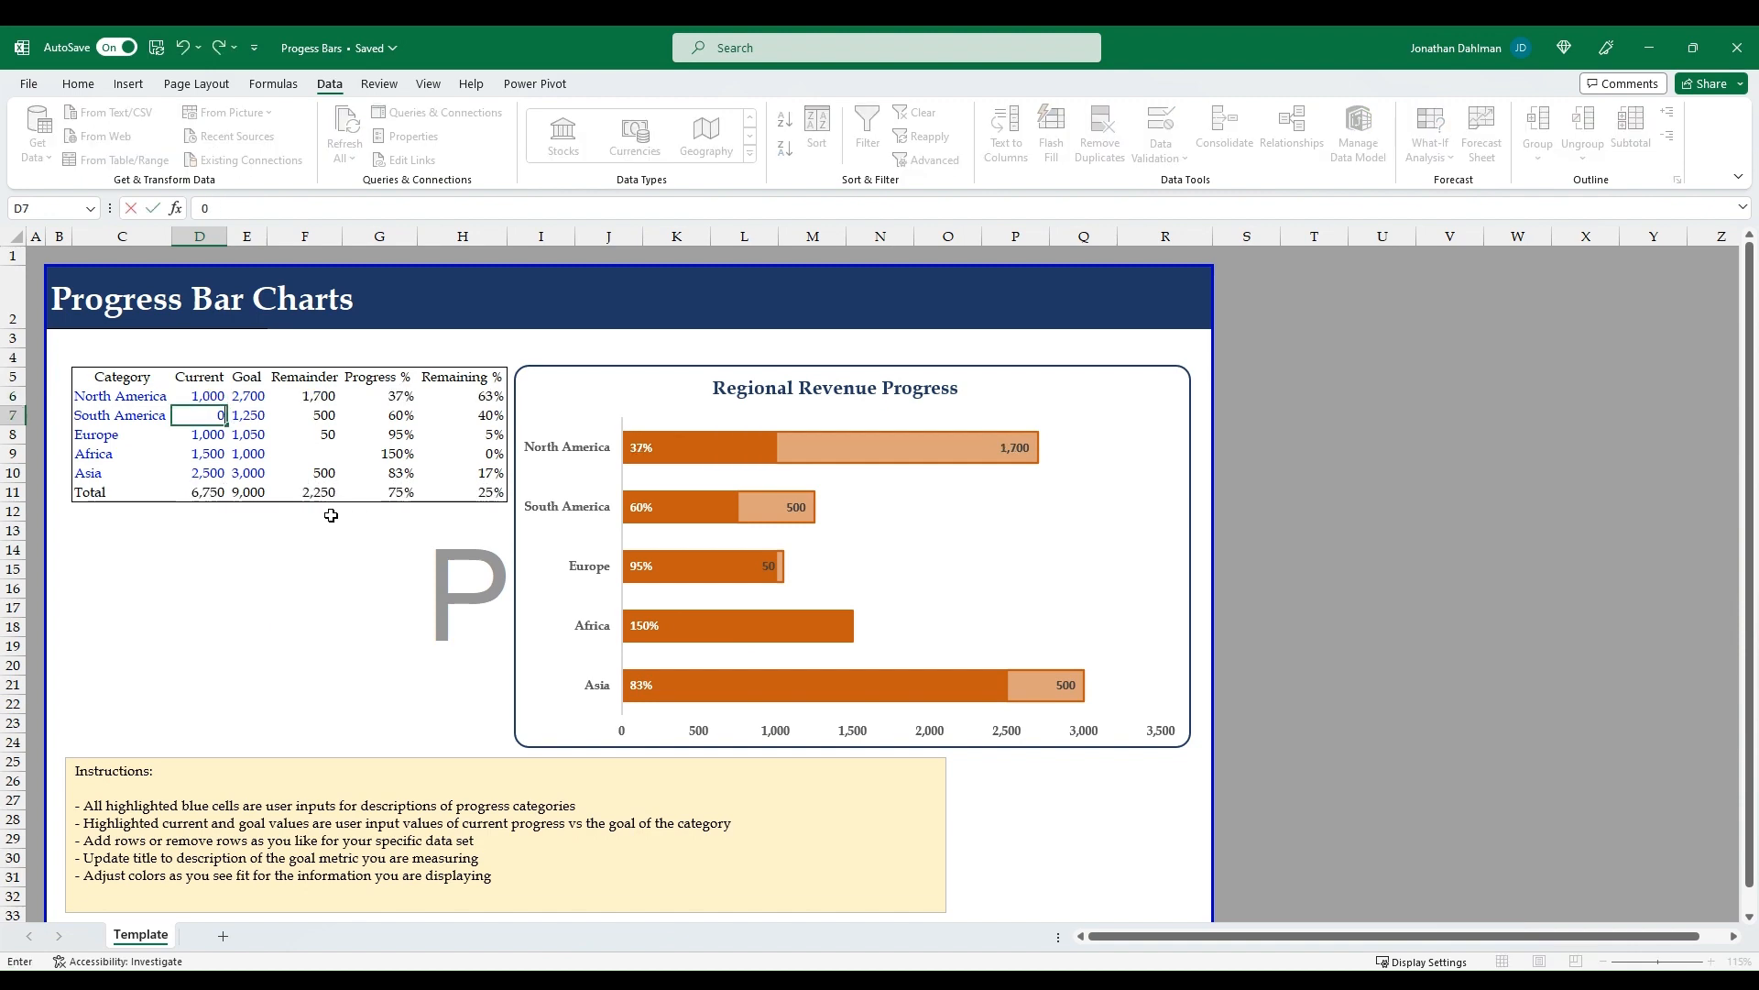
key(Return)
text(1500)
key(Return)
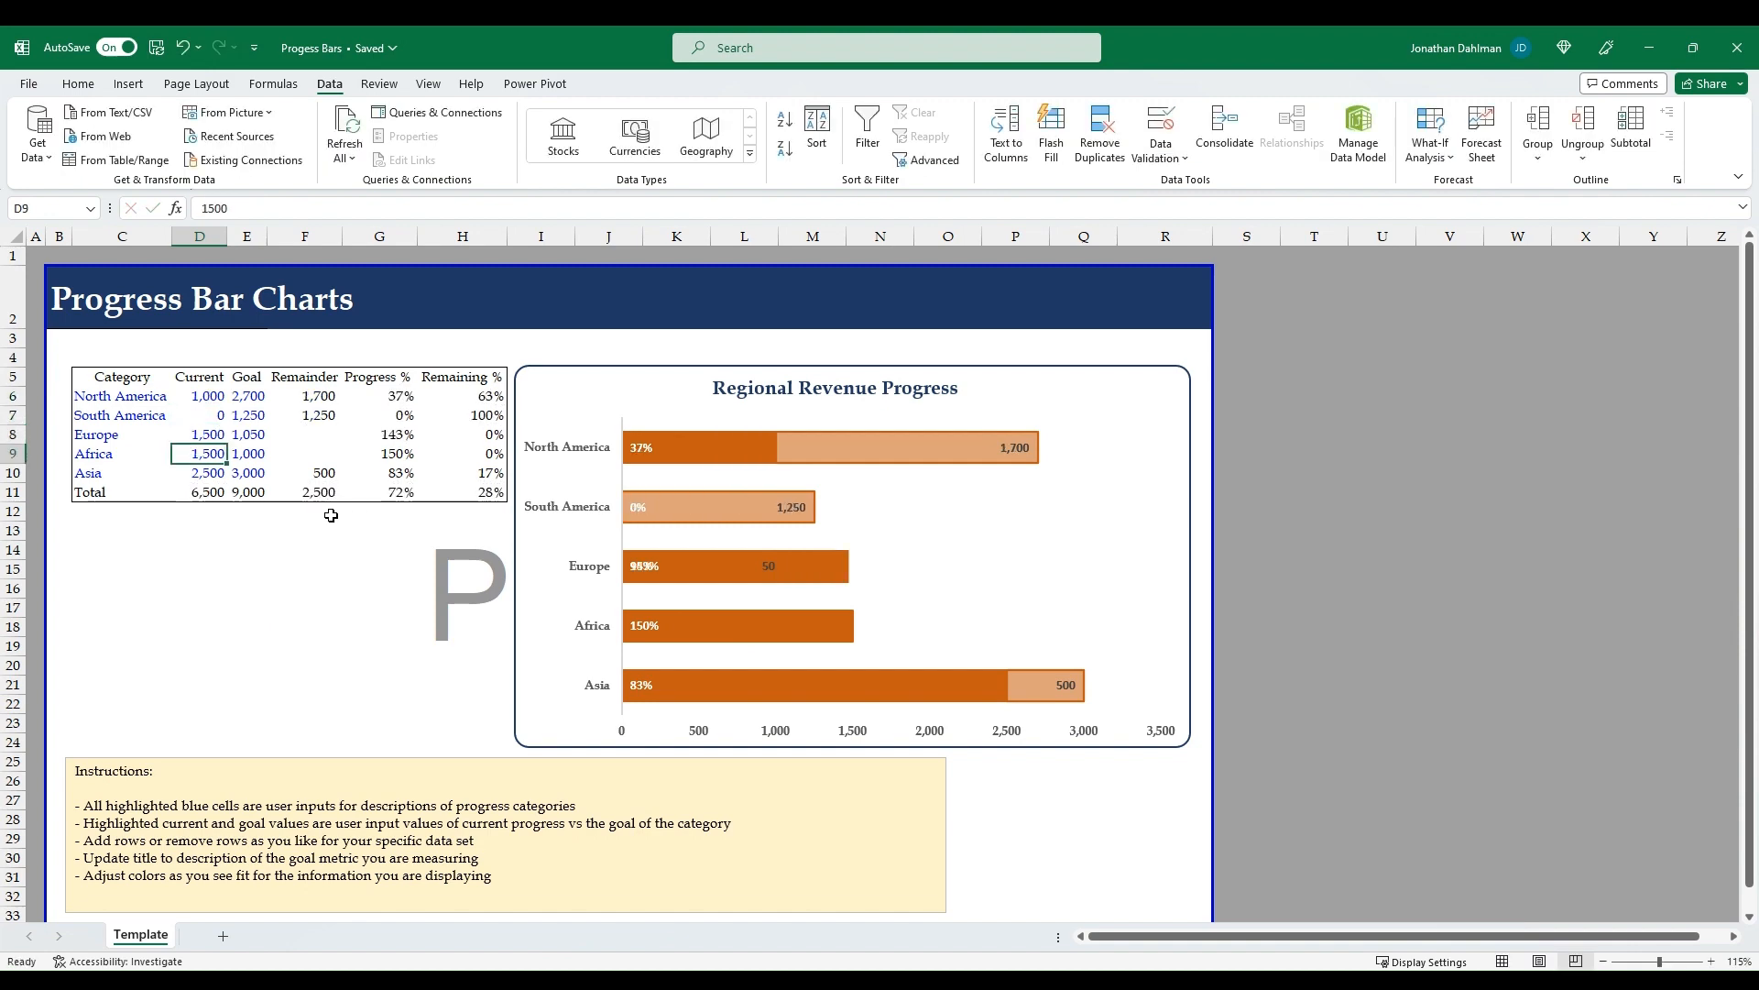
text(1250)
key(Return)
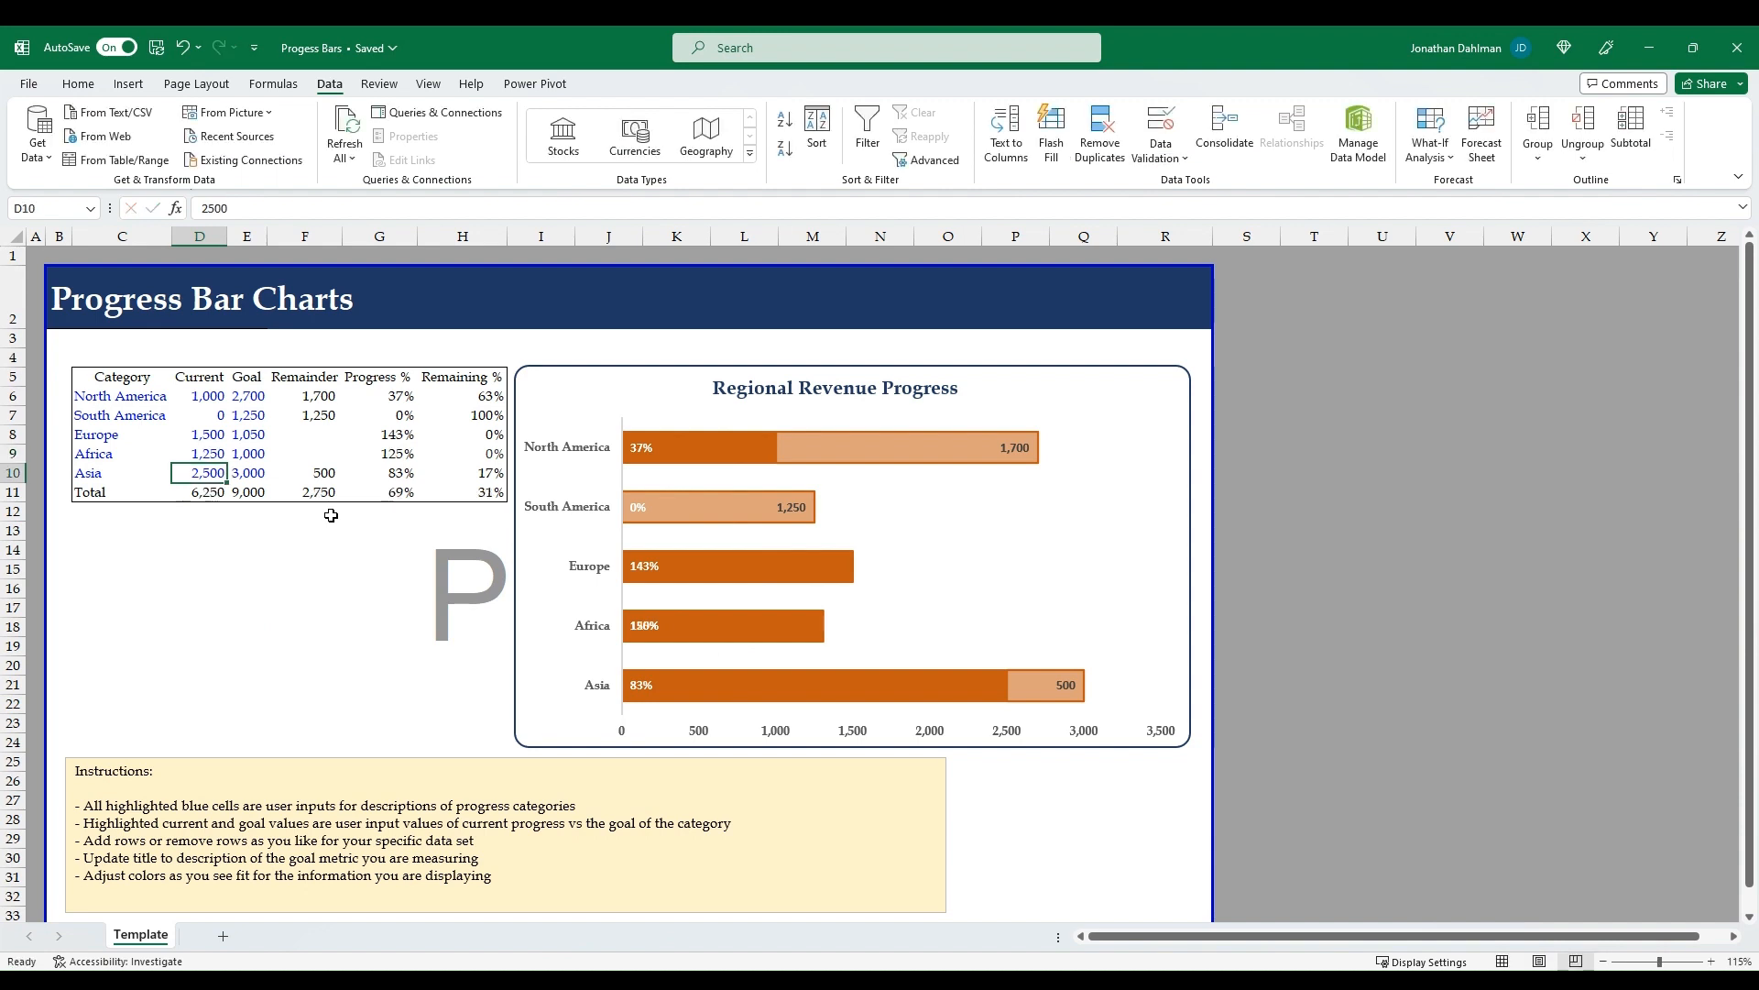
text(2000)
key(Return)
key(Up)
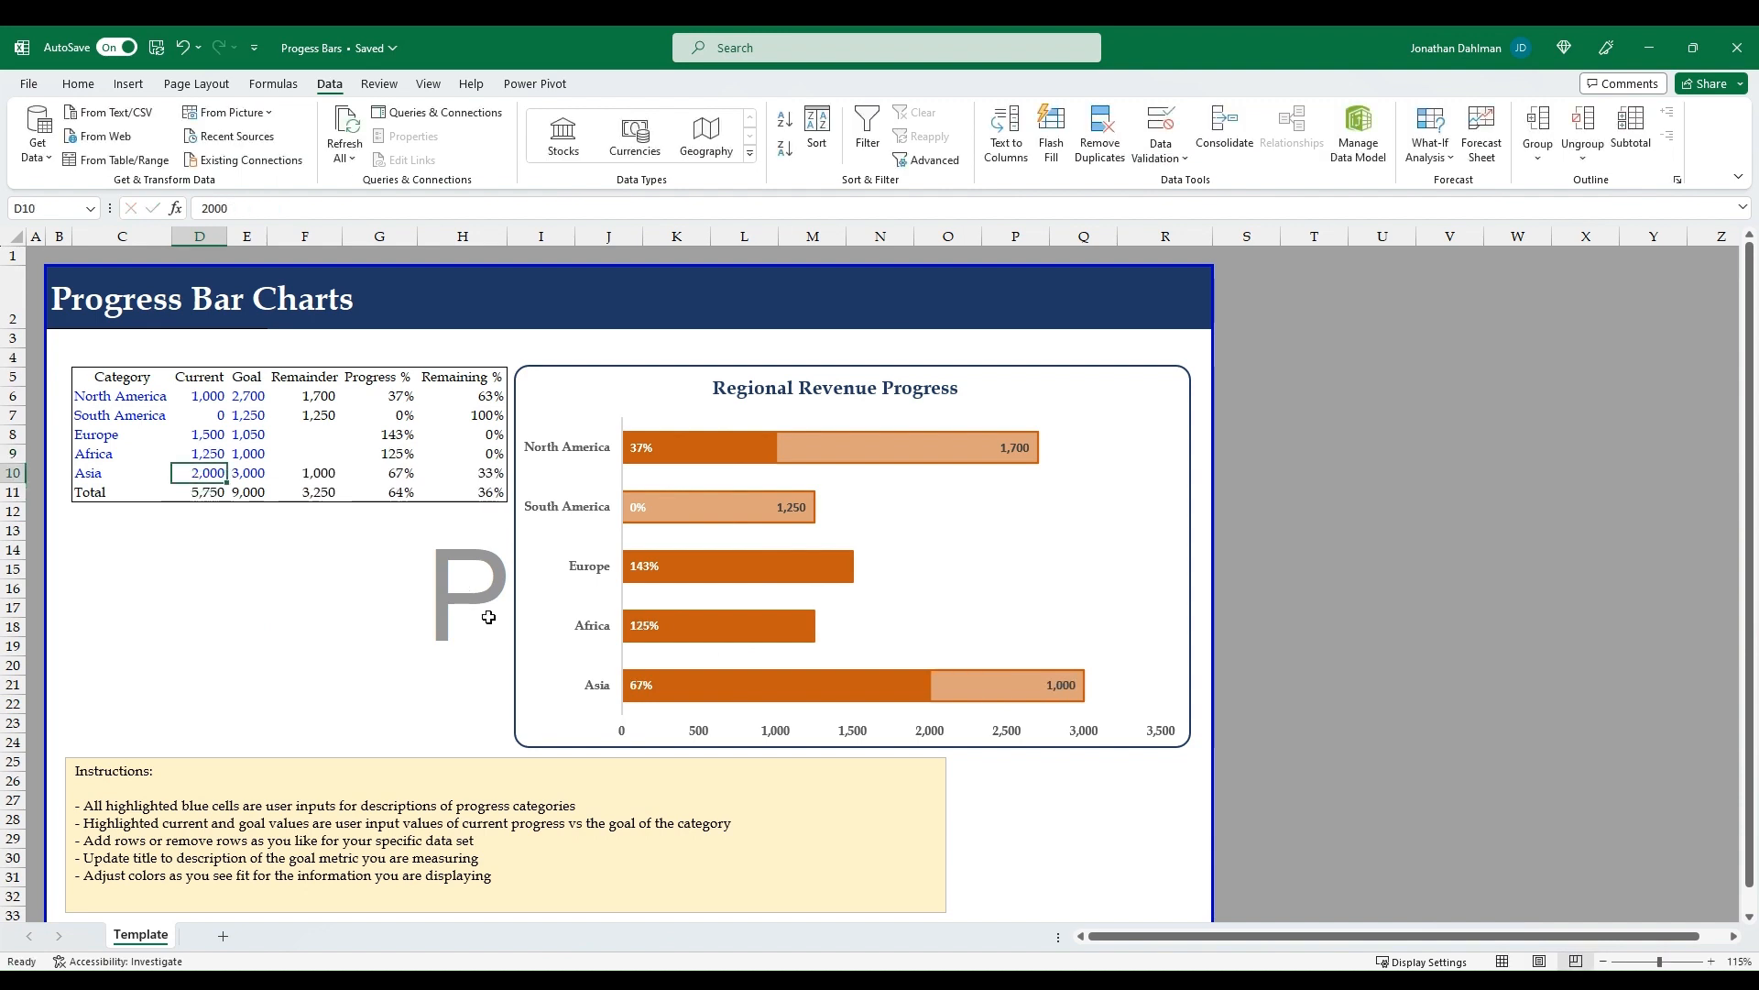
Set South America's Current value to 500 in the template table
click(209, 420)
text(500)
key(Return)
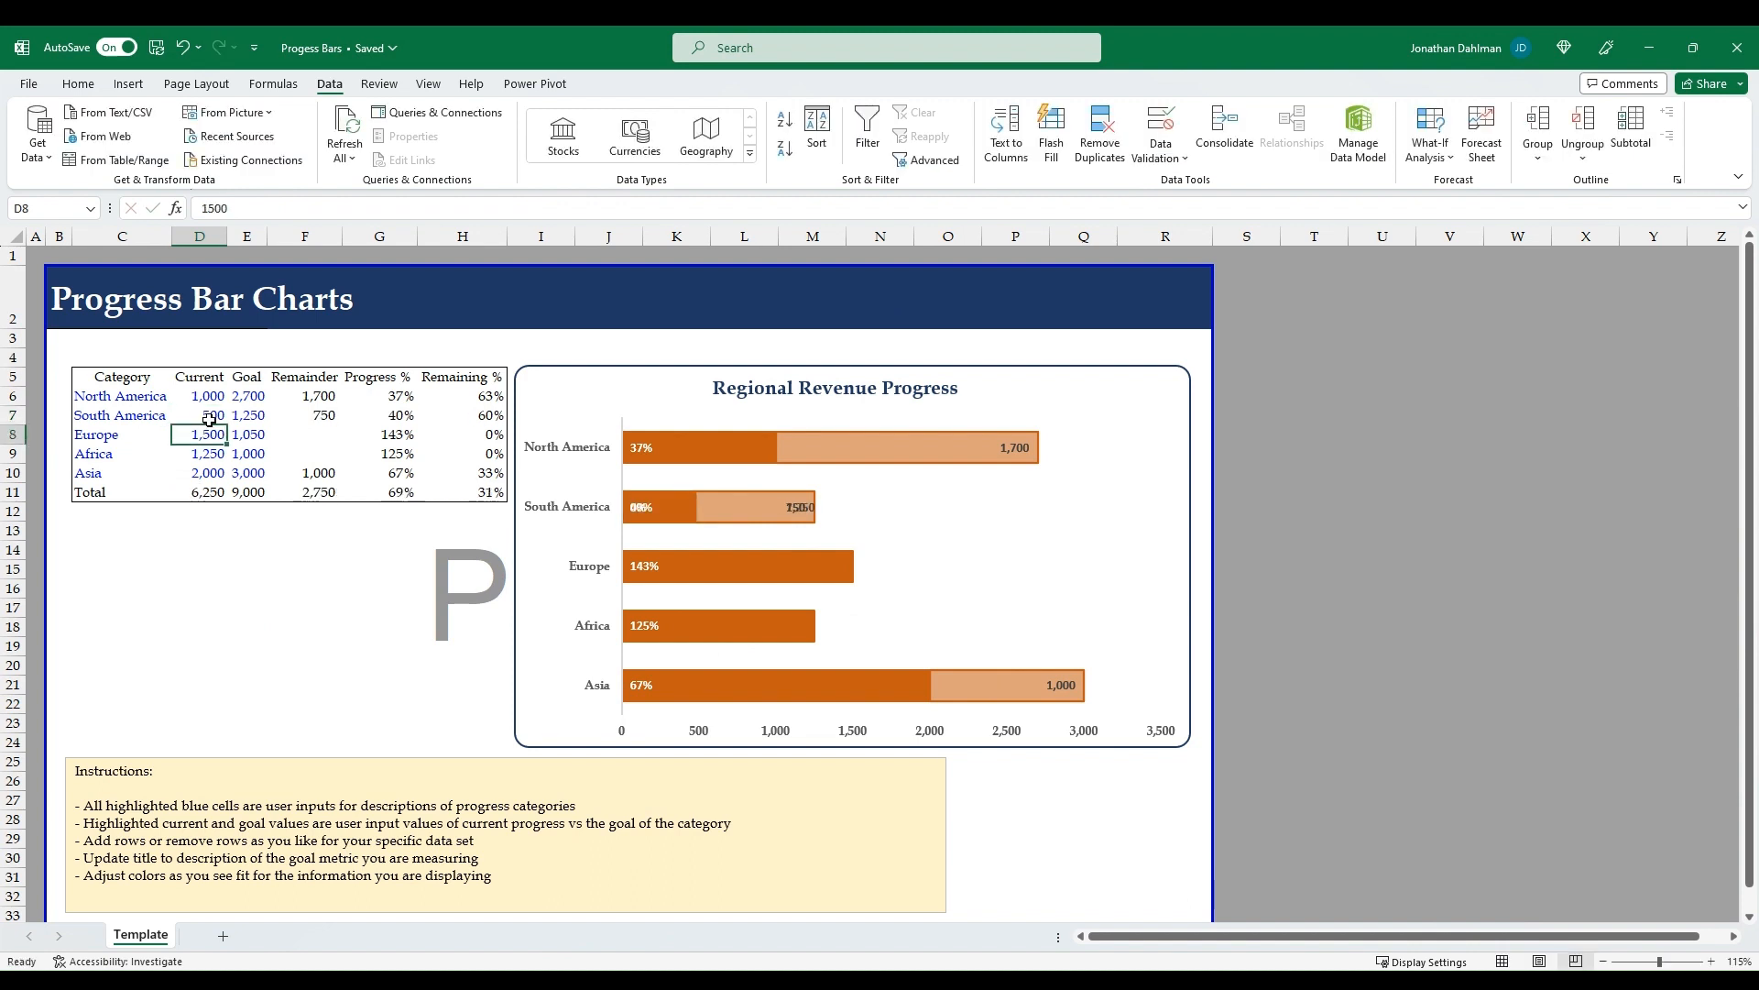
Add a new worksheet after the Template sheet and name it Progress
click(233, 945)
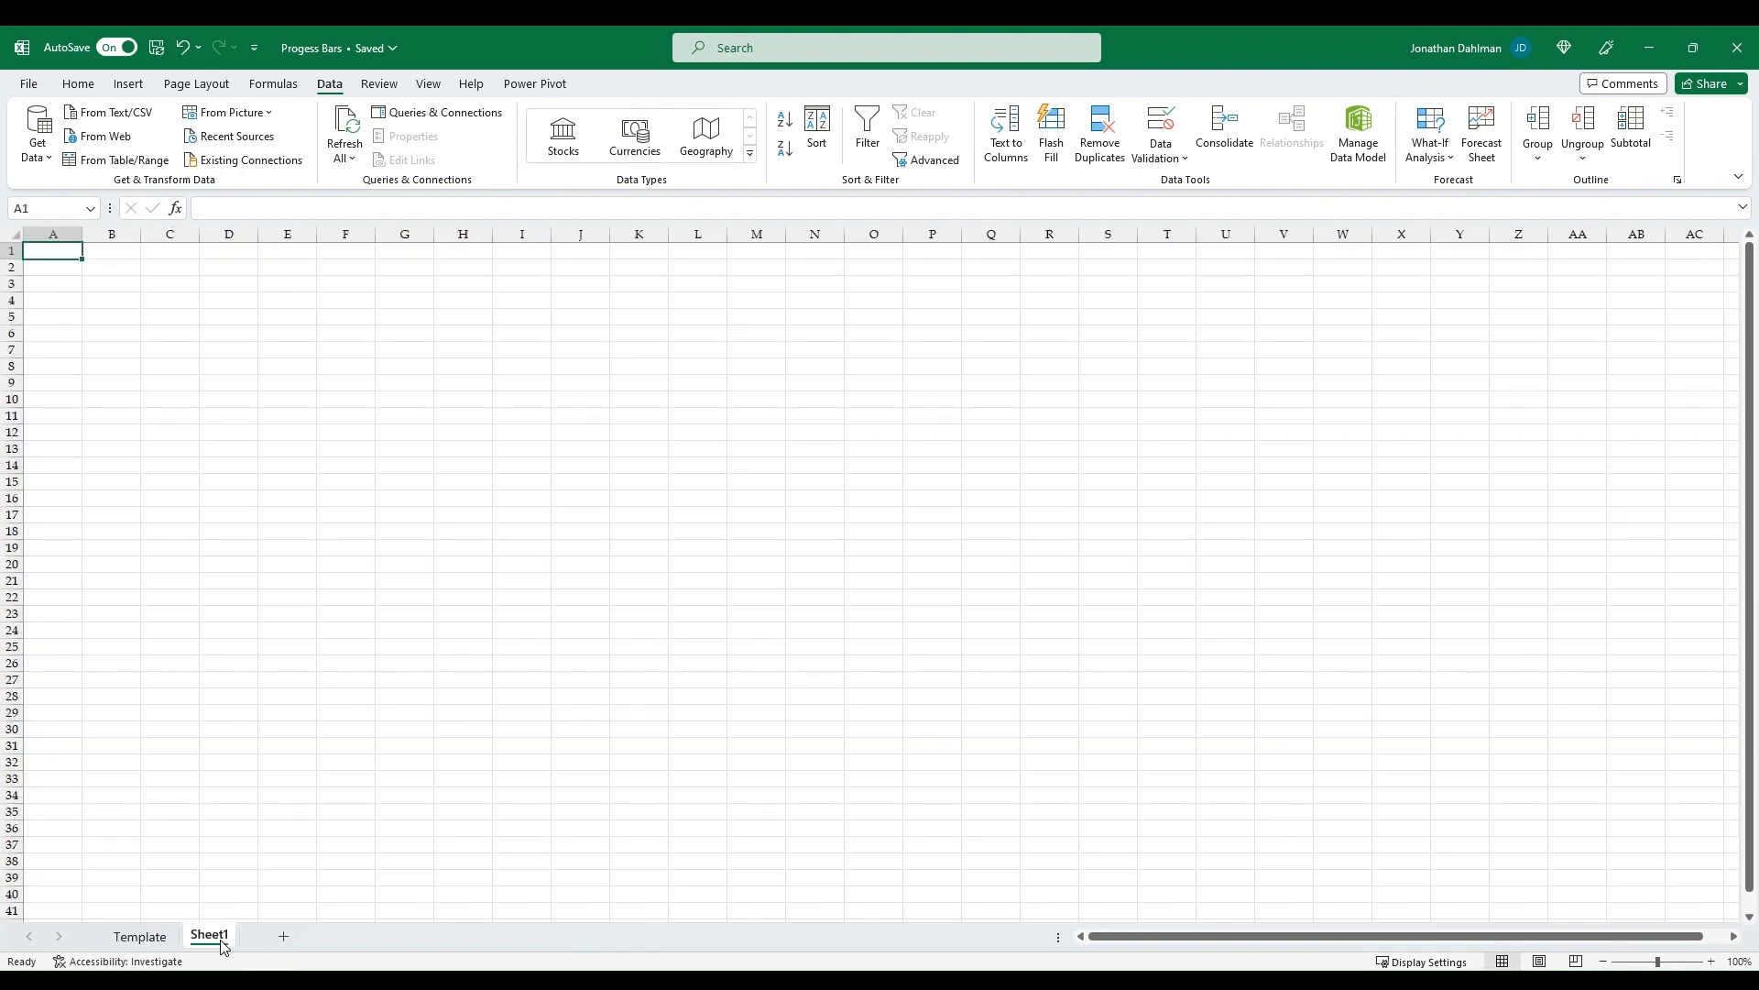
double_click(223, 947)
text(Progress)
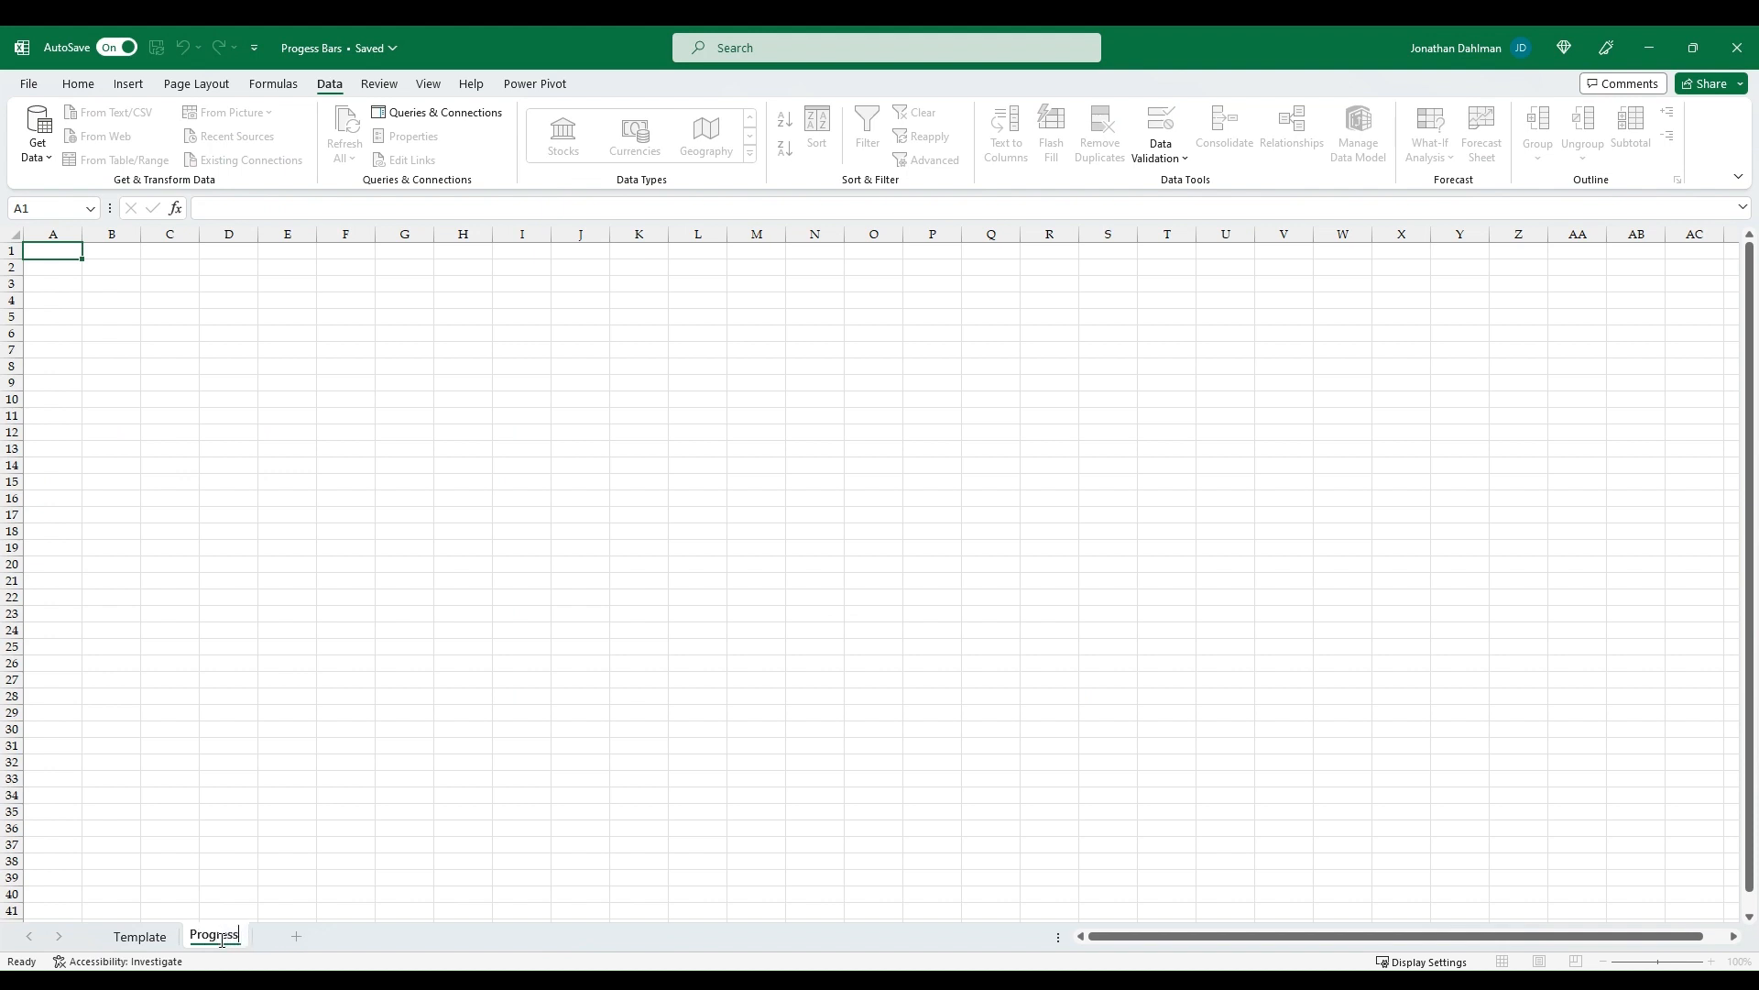
key(Return)
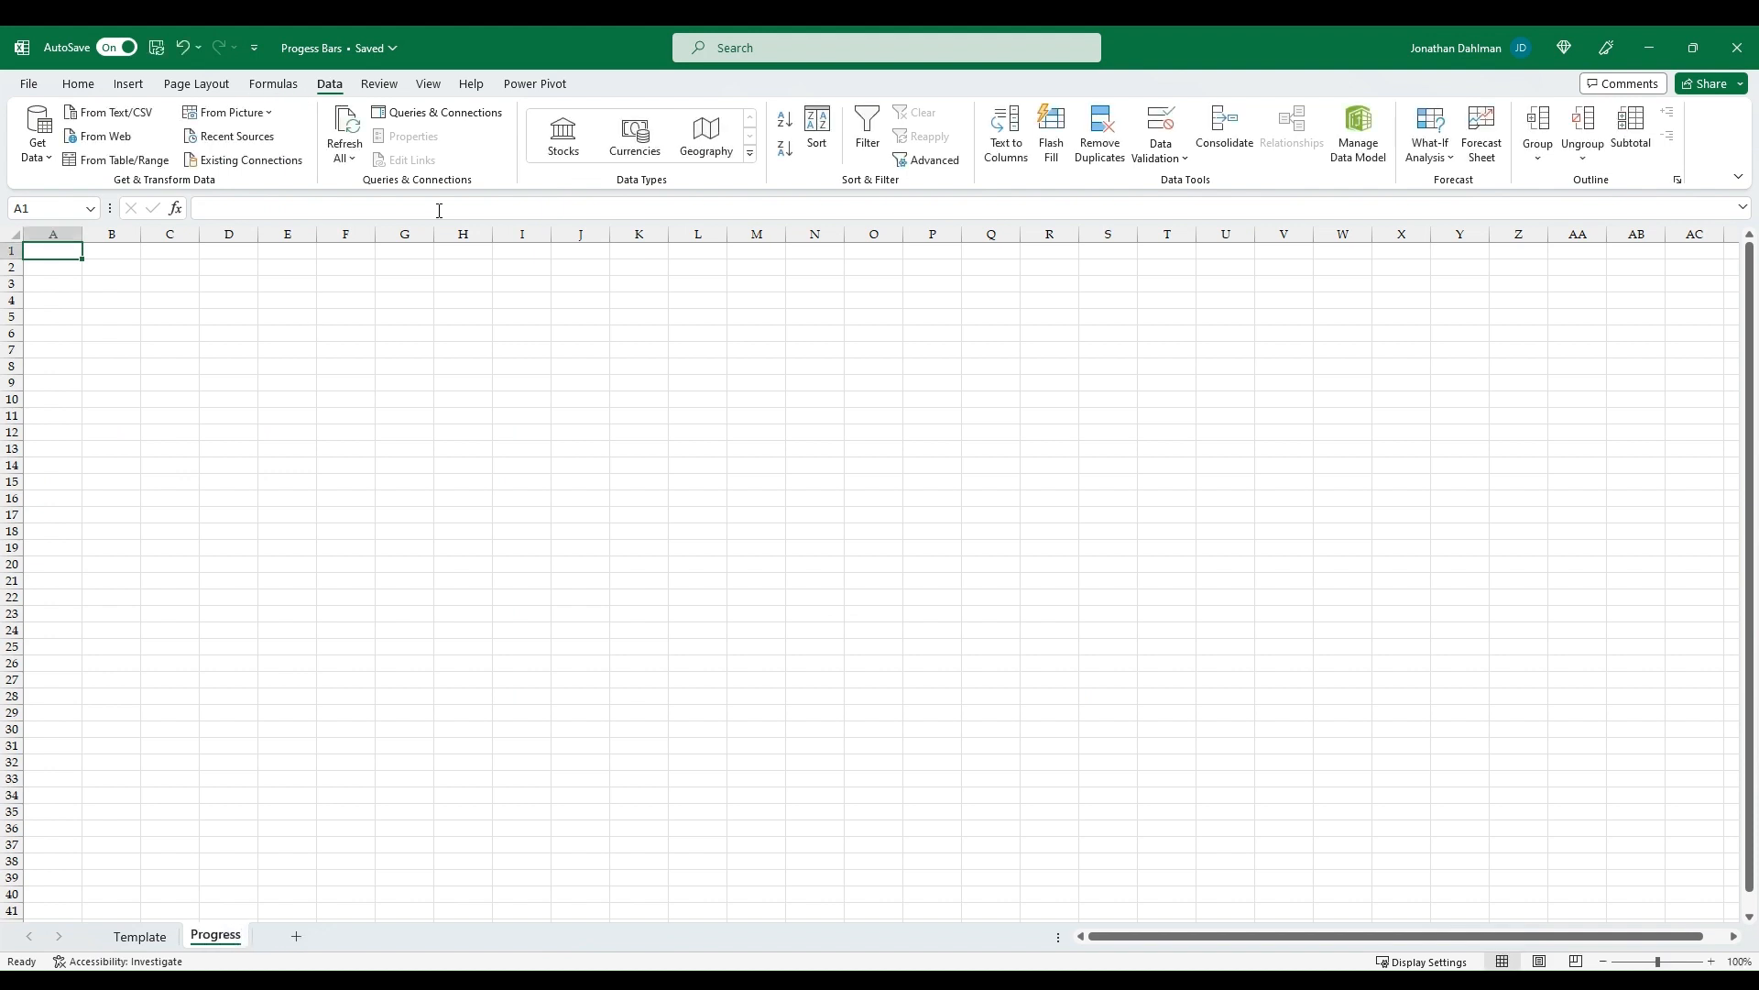
Hide the gridlines on the Progress sheet and set its page orientation to landscape
key(alt+w)
key(v)
key(g)
key(alt+p)
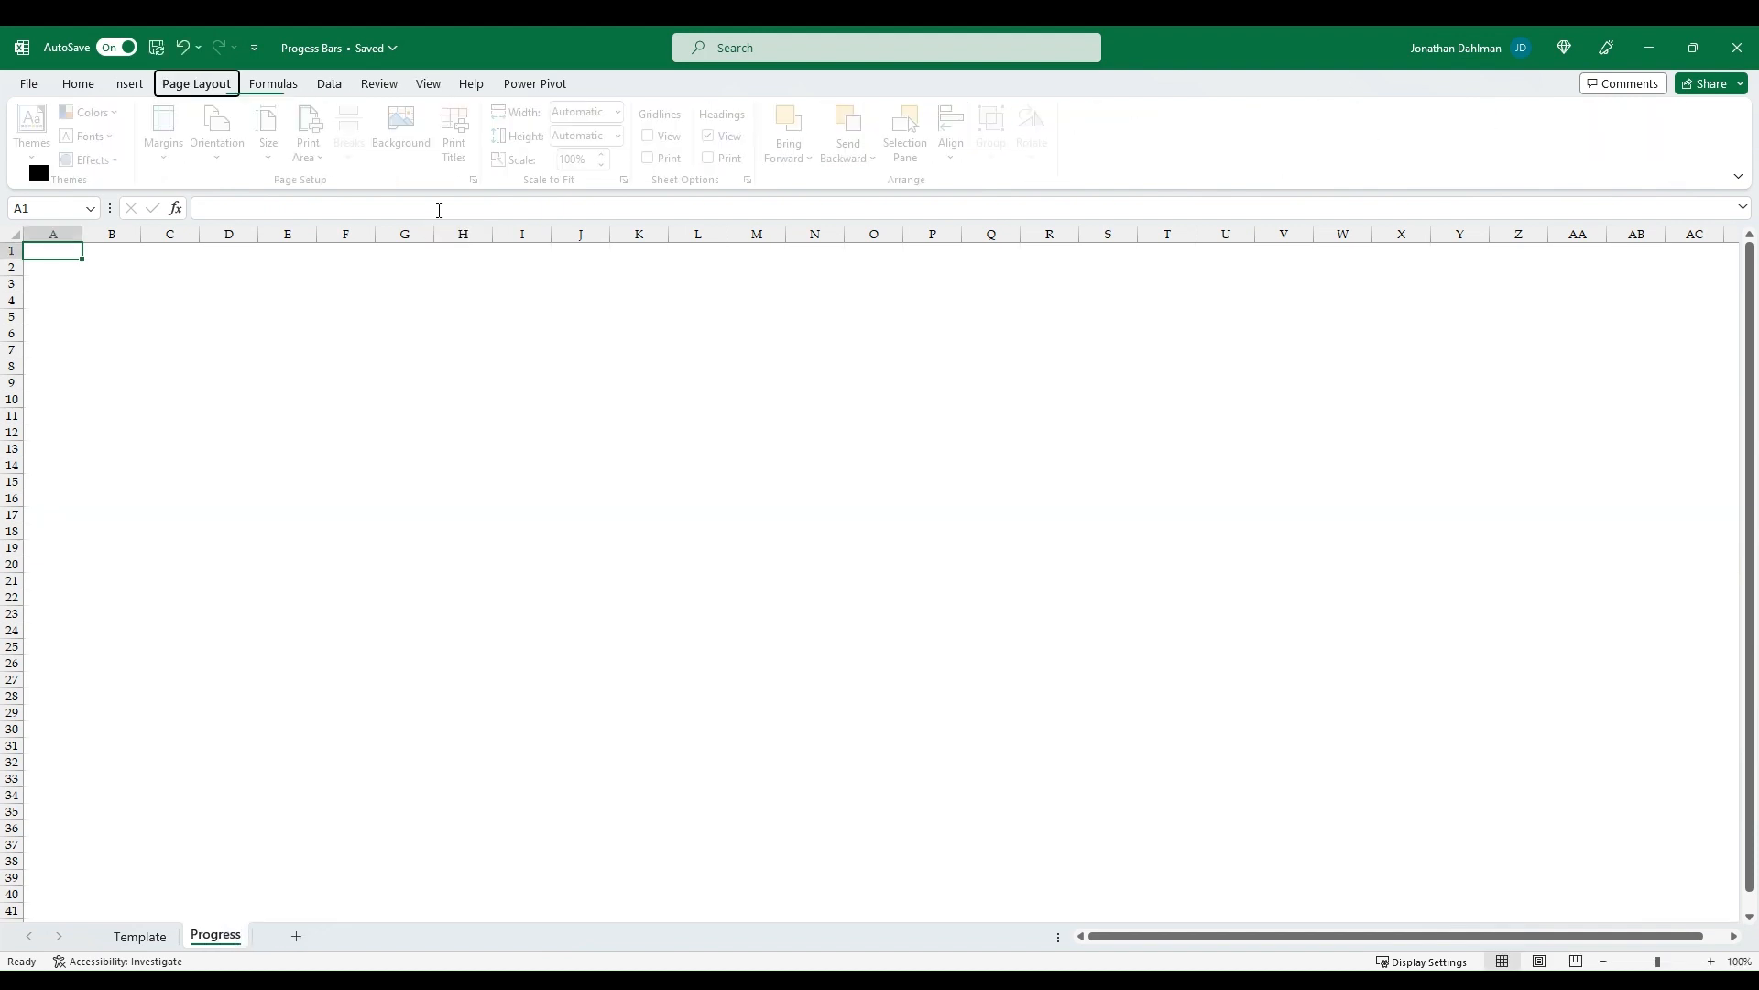
key(o)
key(Return)
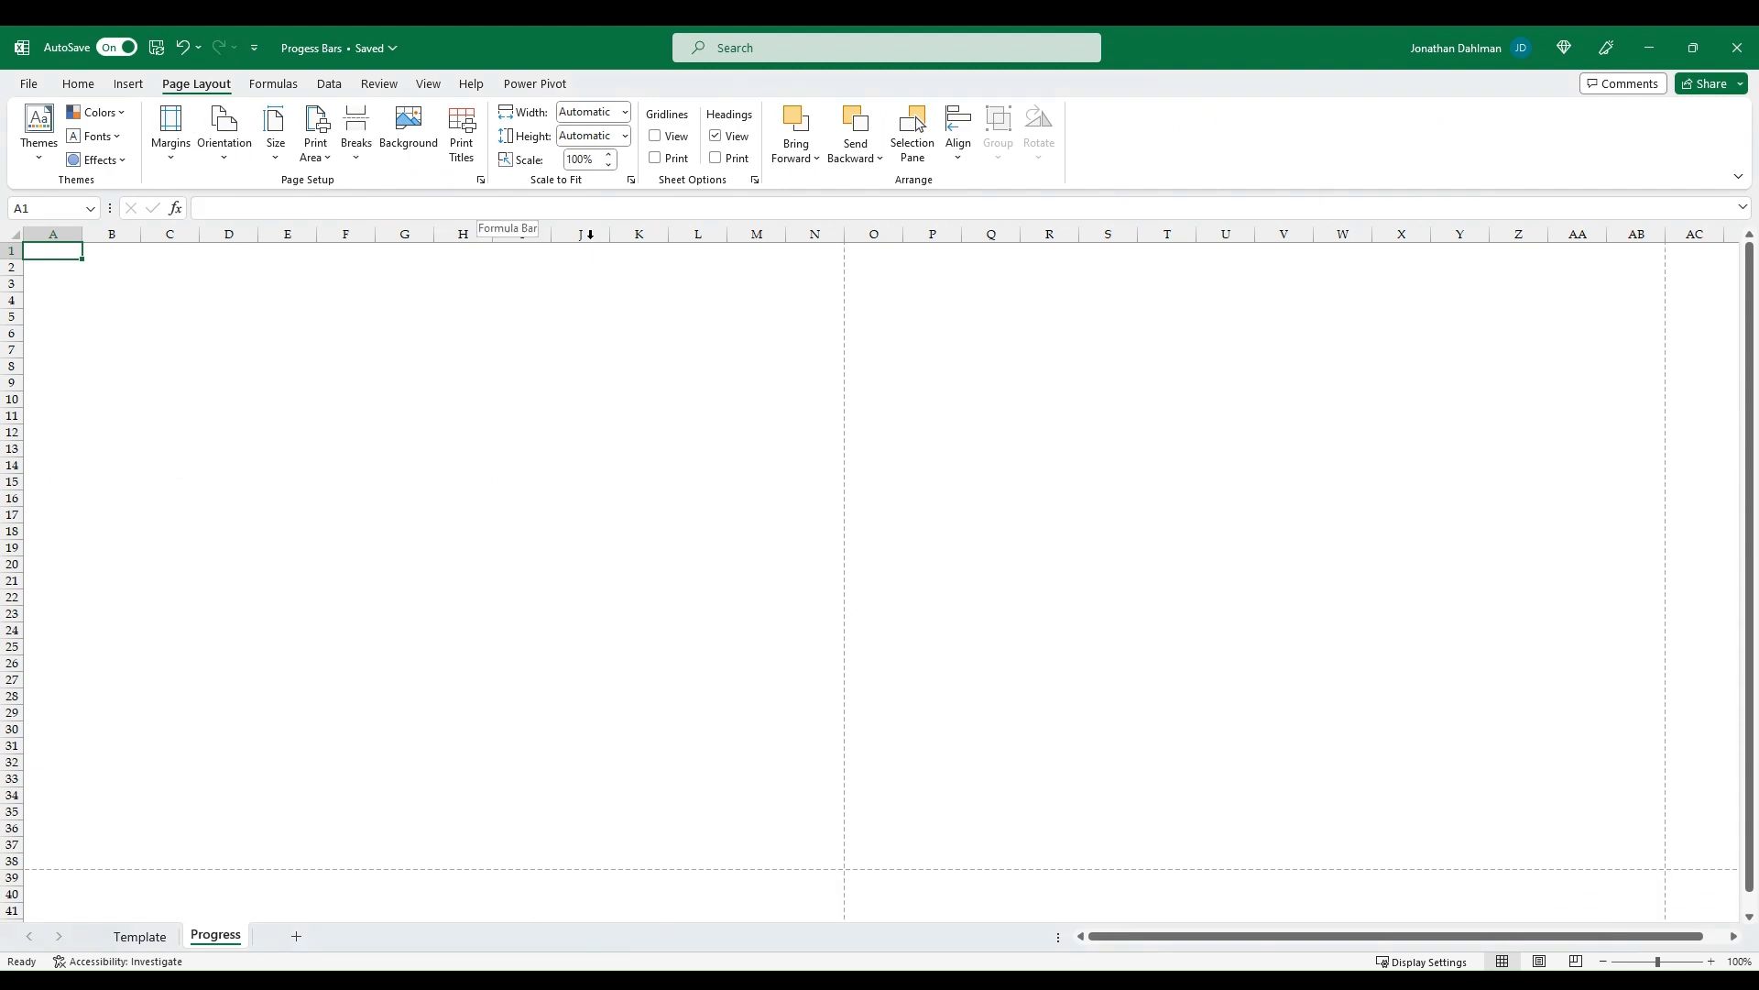
Show the Progress sheet in Page Break Preview at 115% zoom
key(alt)
key(w)
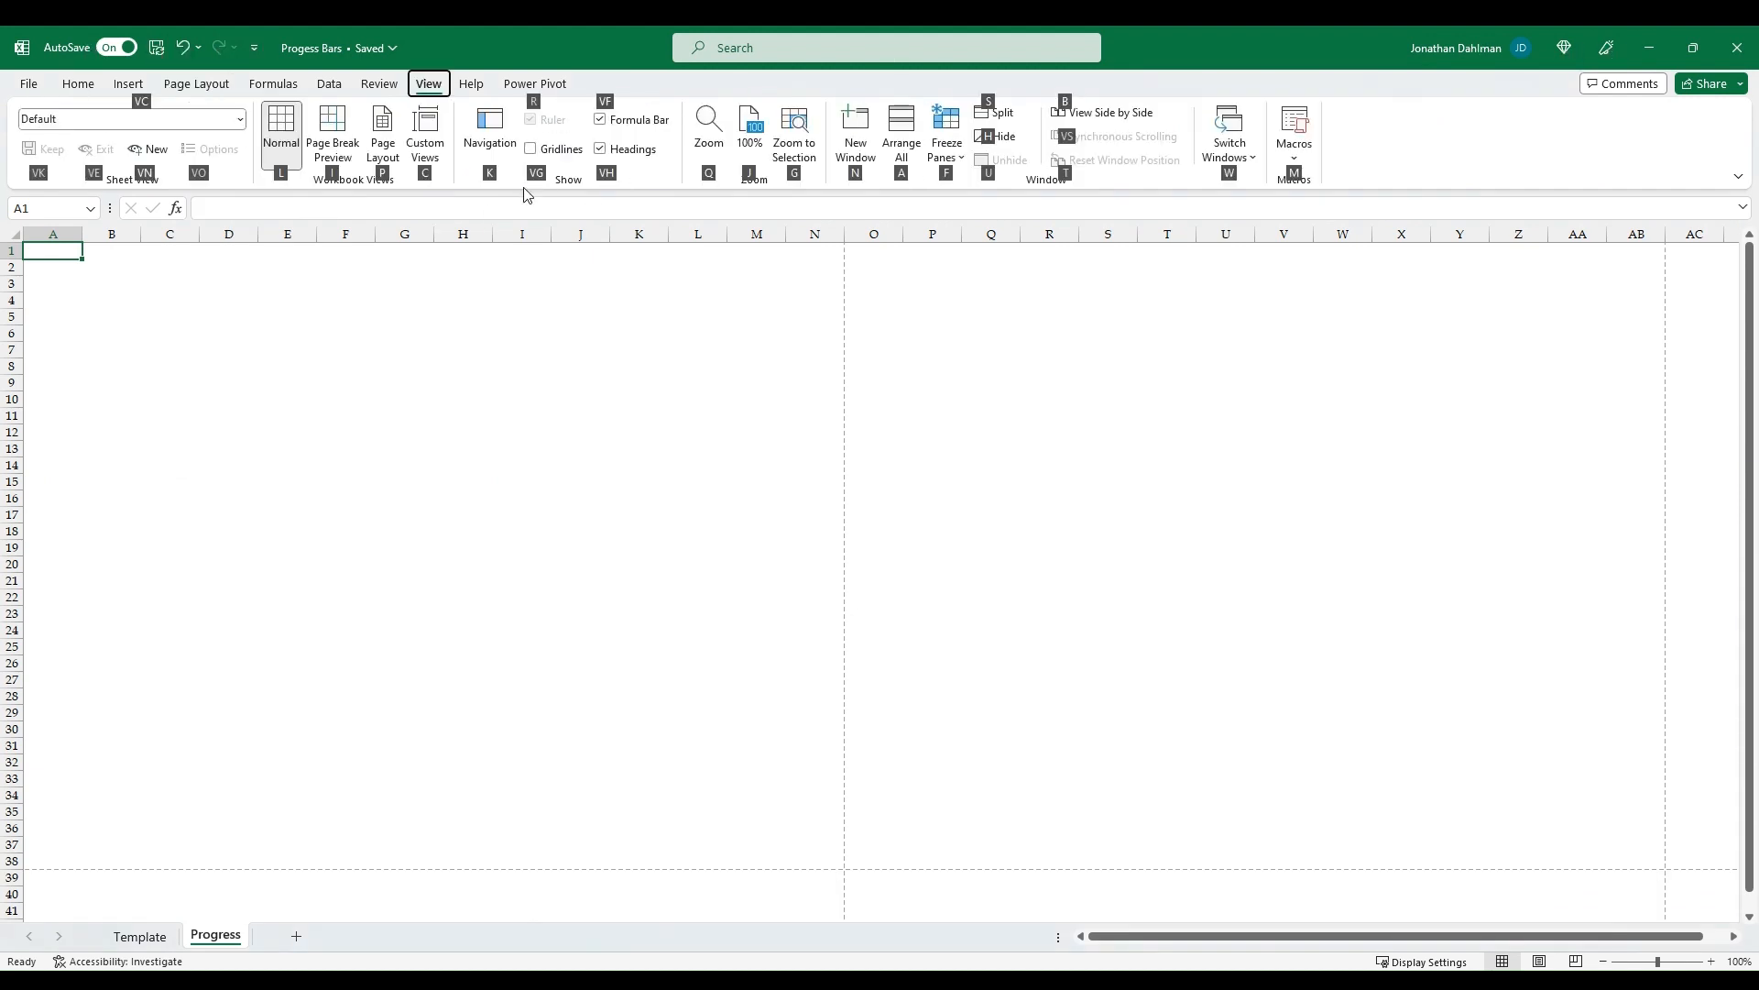
key(i)
ctrl+scroll(325, 443, up, 5)
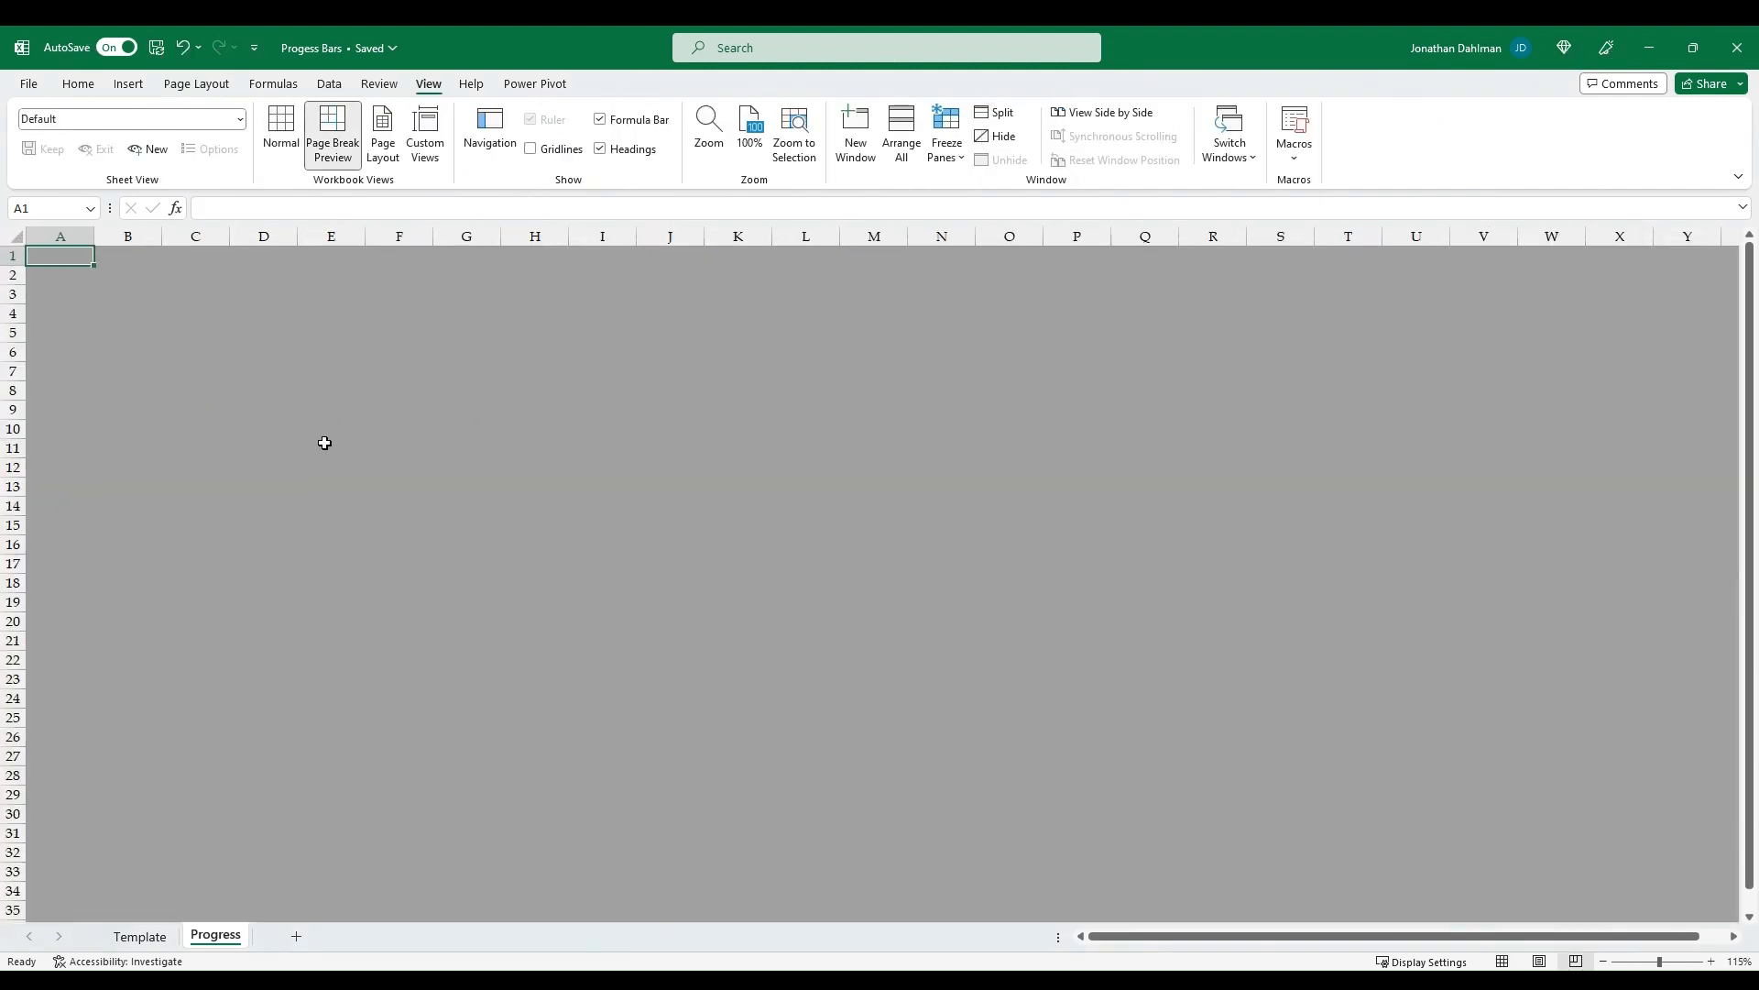
Enter the sheet title "Progress Bar Charts" in cell B1
key(Right)
text(Pr)
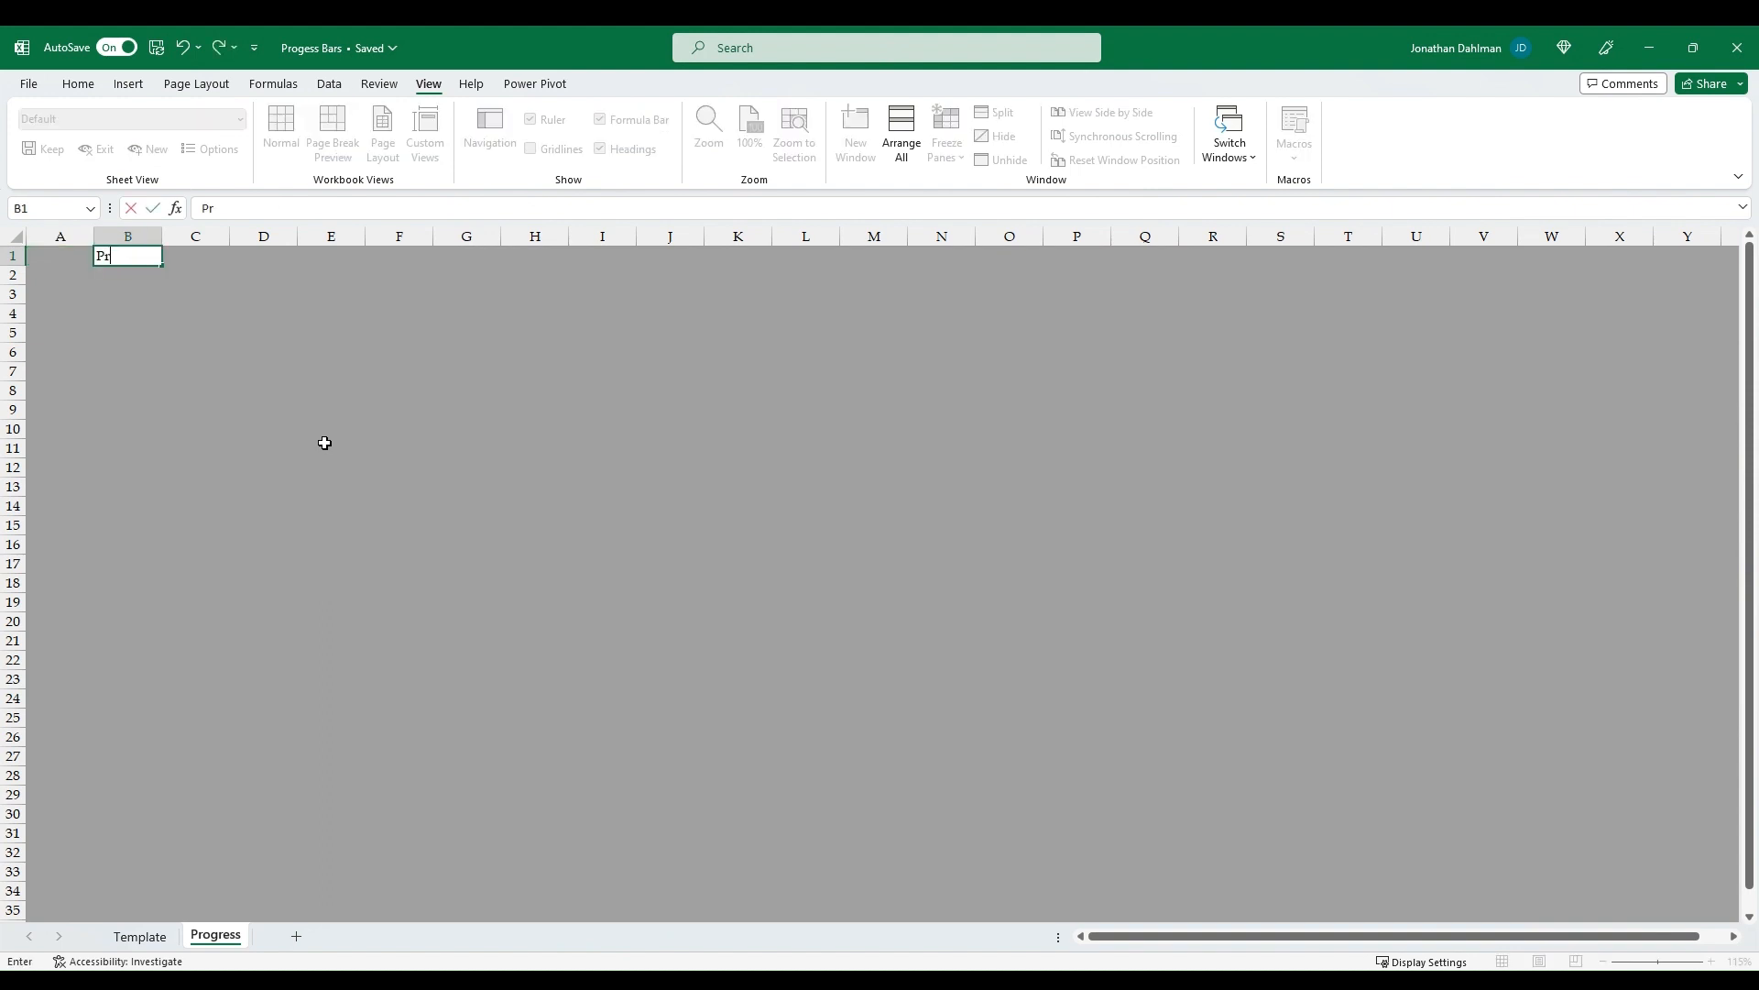
text(ogress Bar Chart)
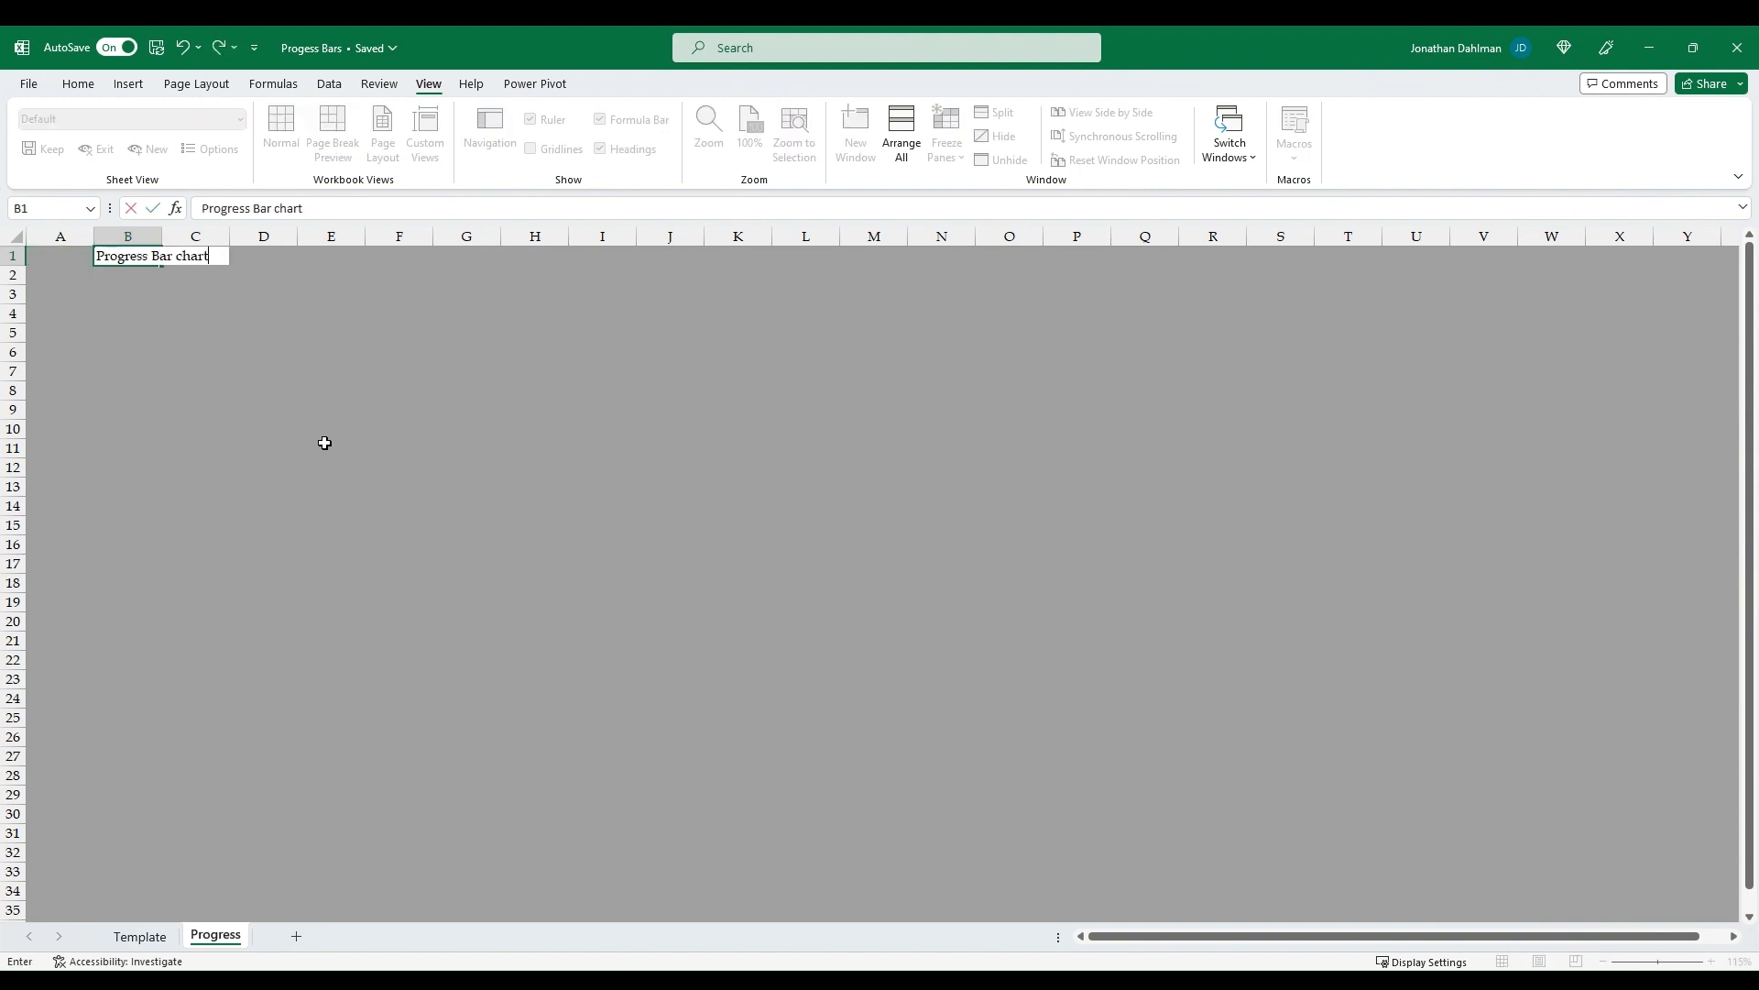
key(BackSpace)
key(BackSpace)
key(BackSpace)
key(BackSpace)
key(BackSpace)
key(BackSpace)
text(Charts)
key(Return)
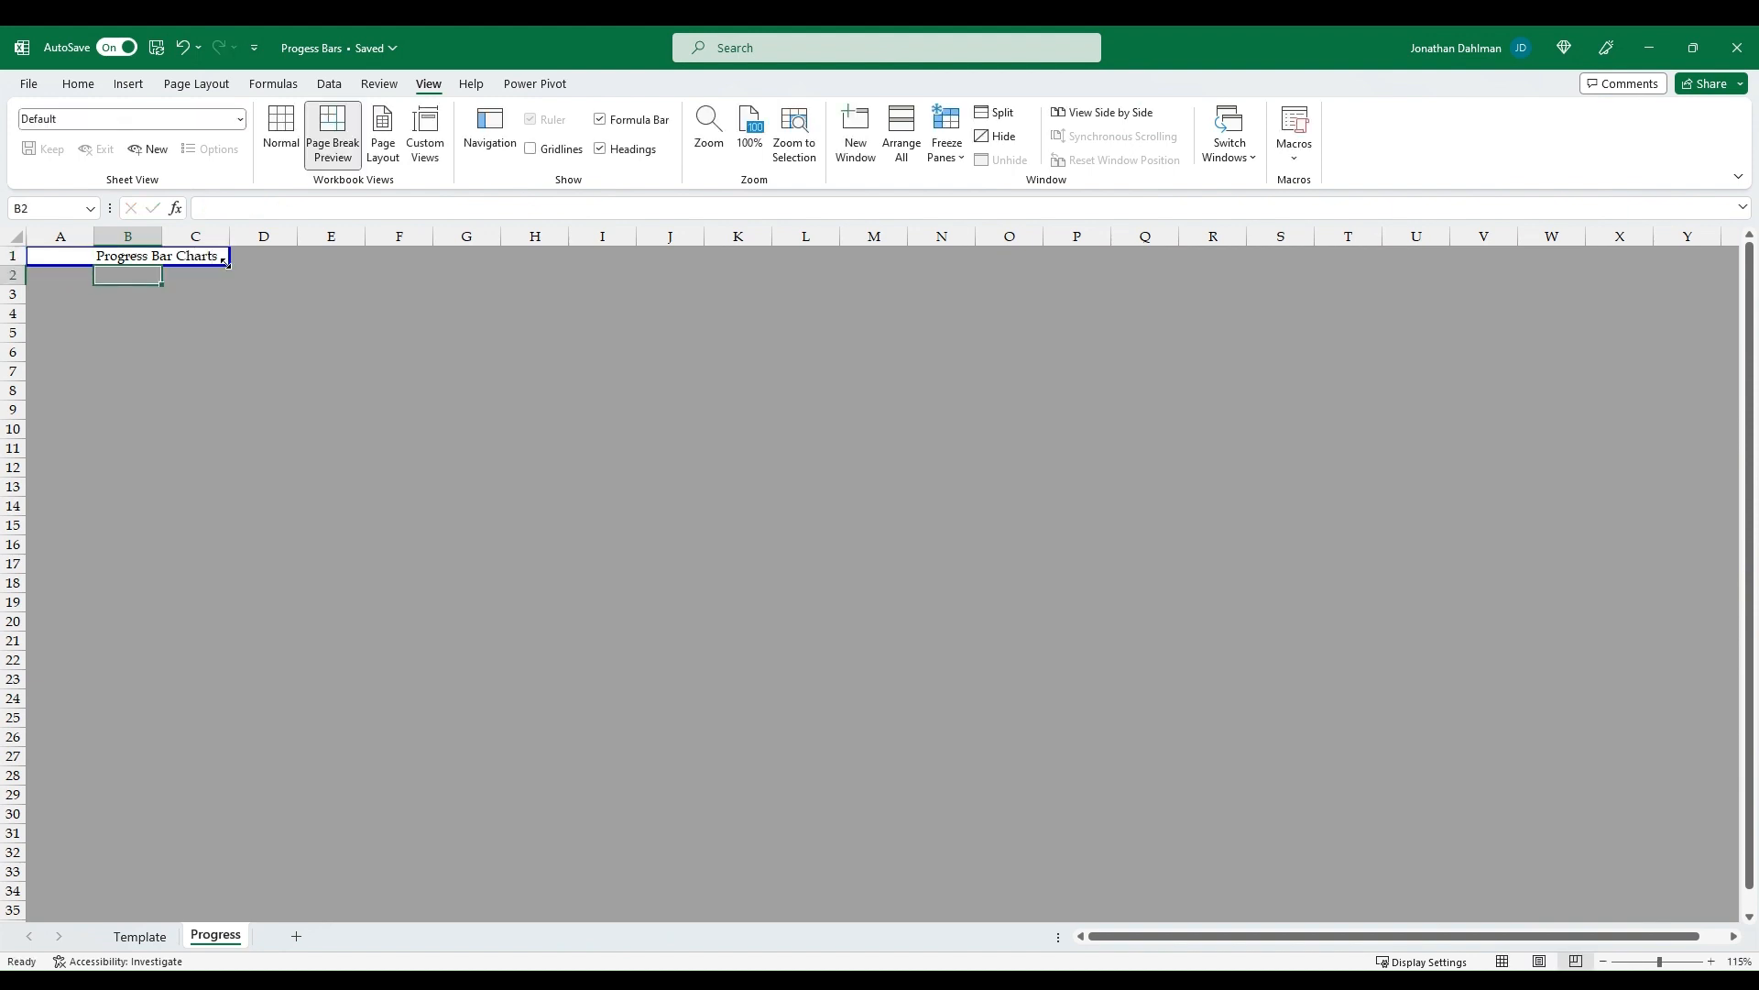
Extend the sheet's print area to cover A1:N18
drag(220, 266, 641, 596)
drag(234, 427, 976, 345)
Enter the column headers Category, Current and Goal in cells B4 to D4
click(134, 314)
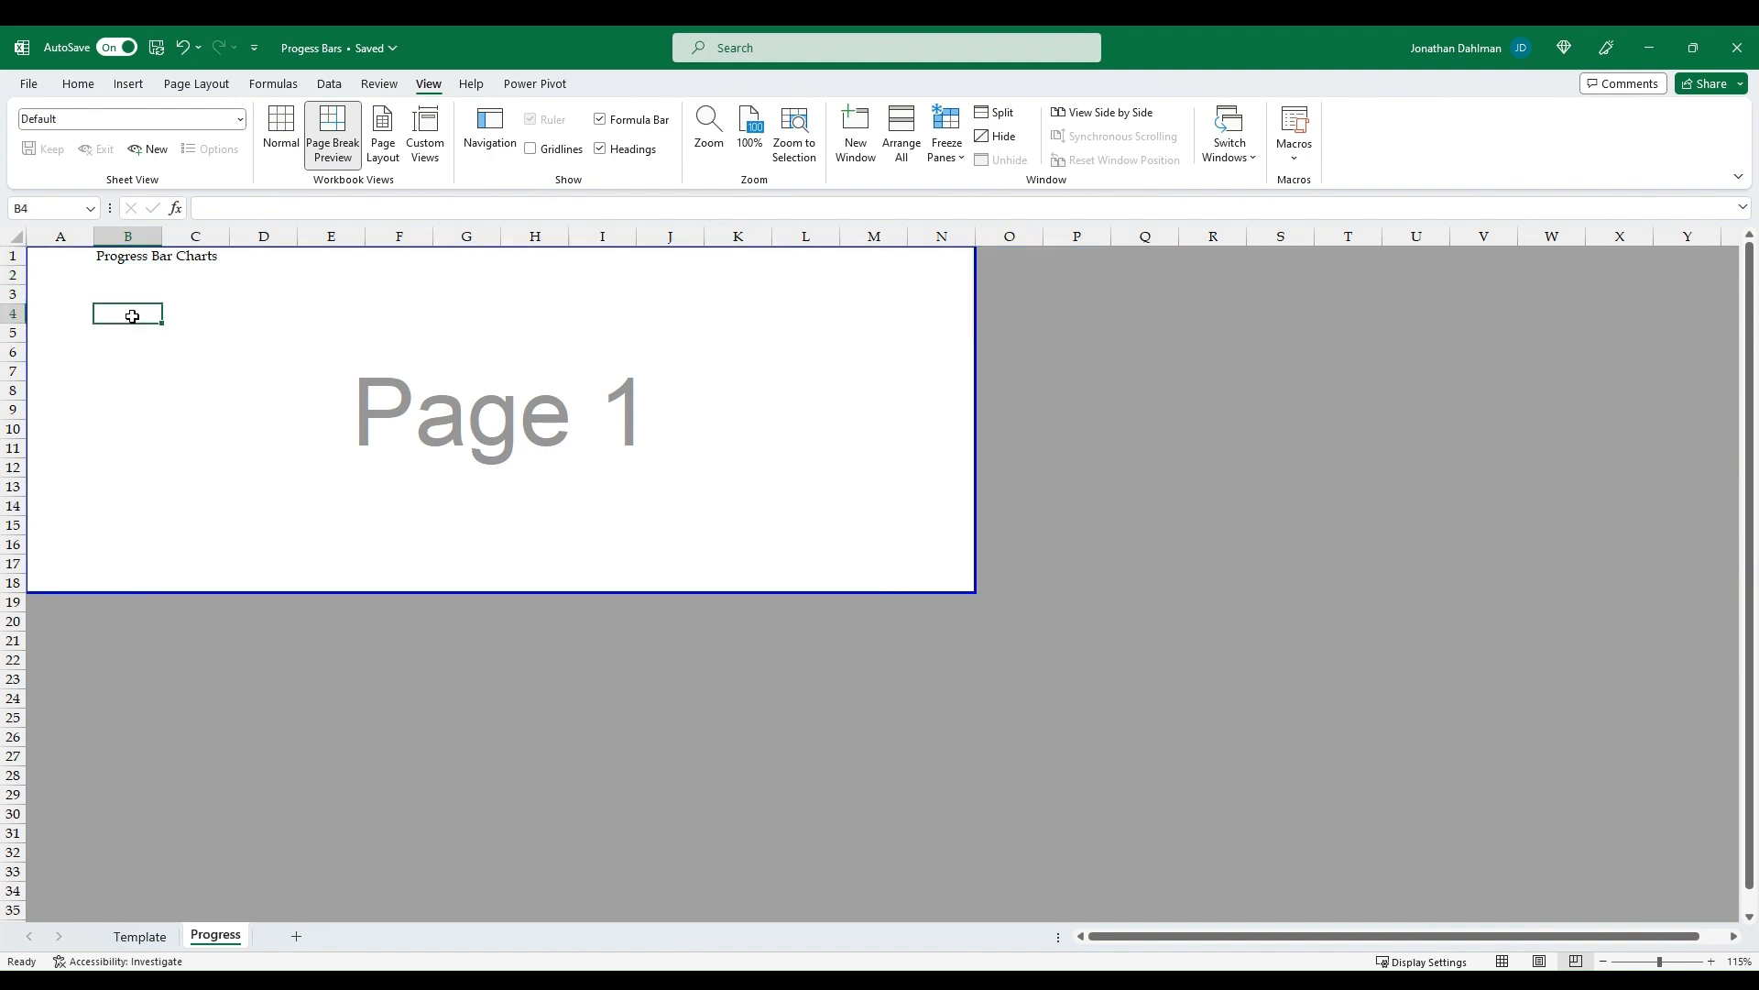
text(Cat)
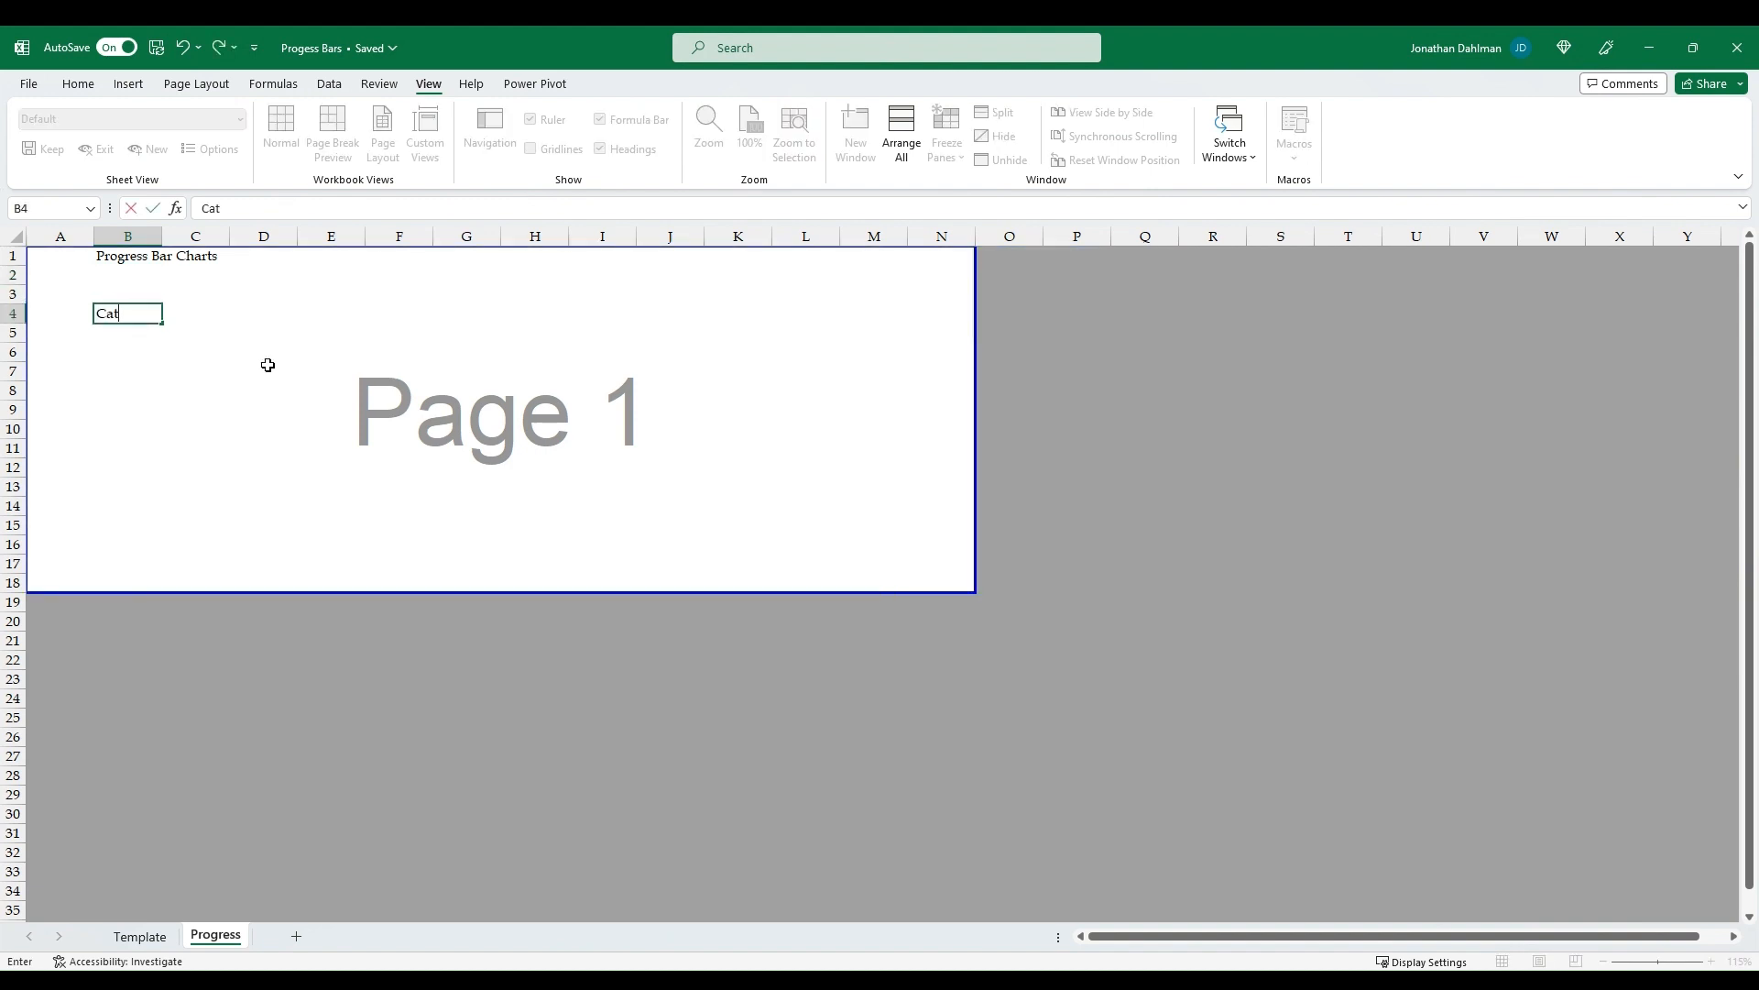
text(egory)
key(Tab)
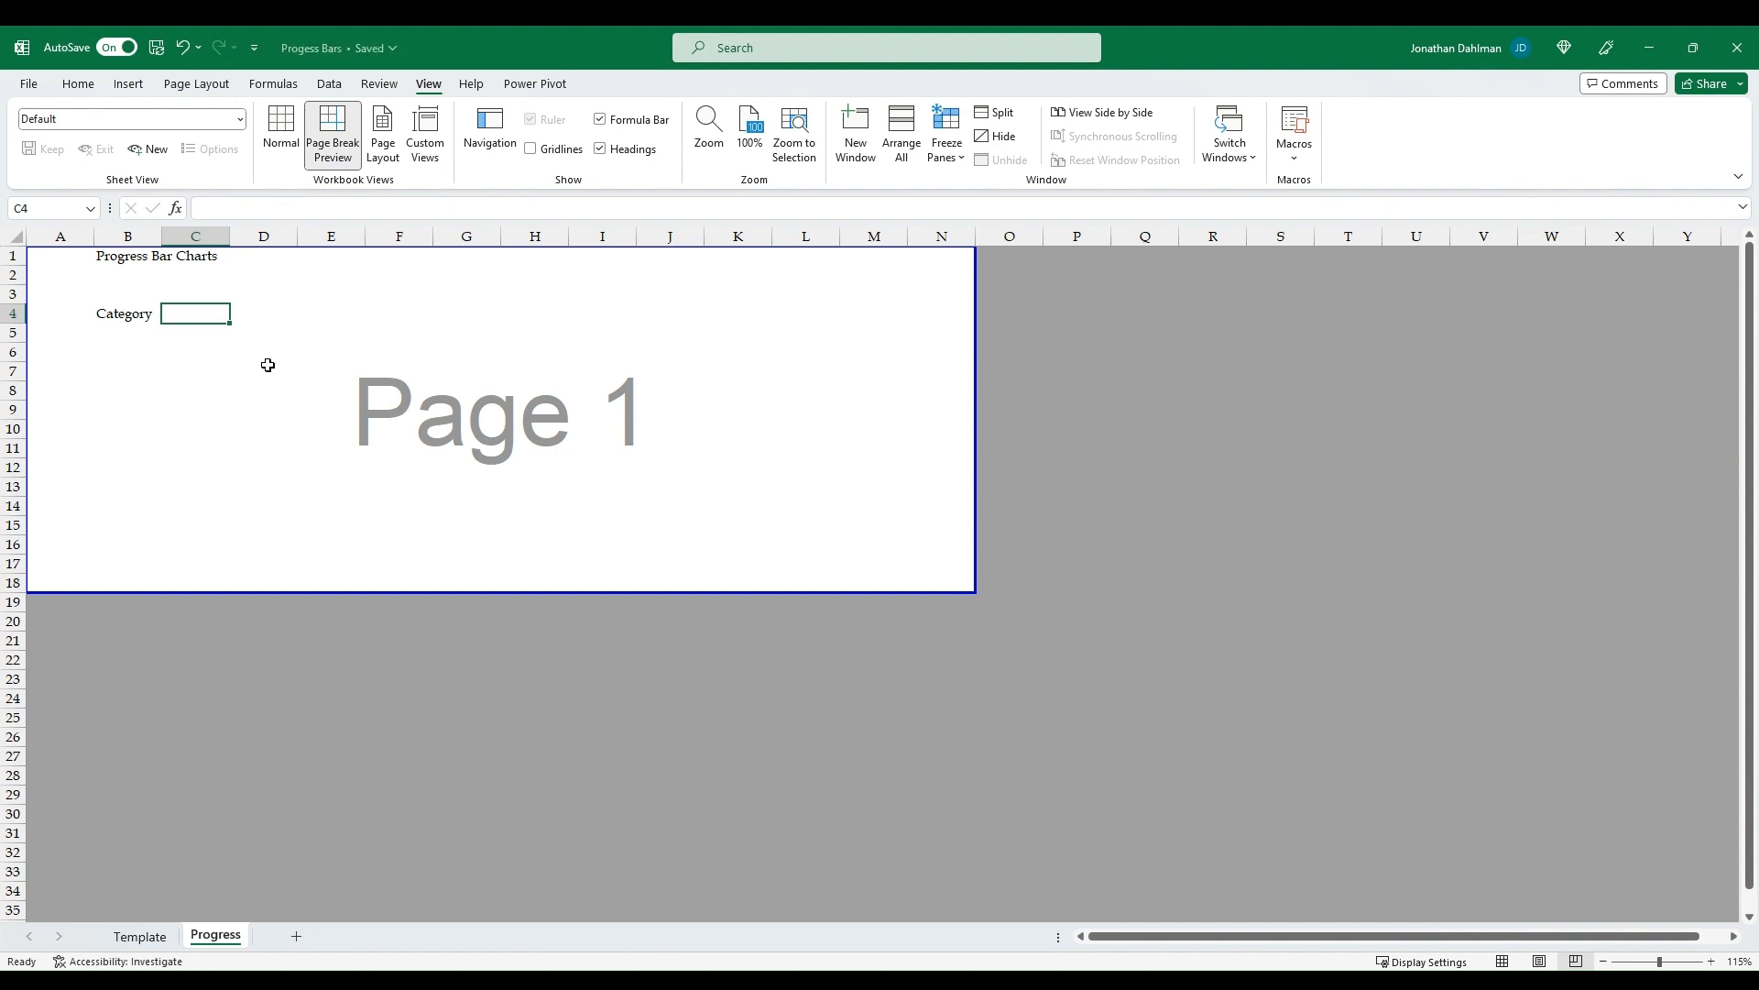
text(Current)
key(Tab)
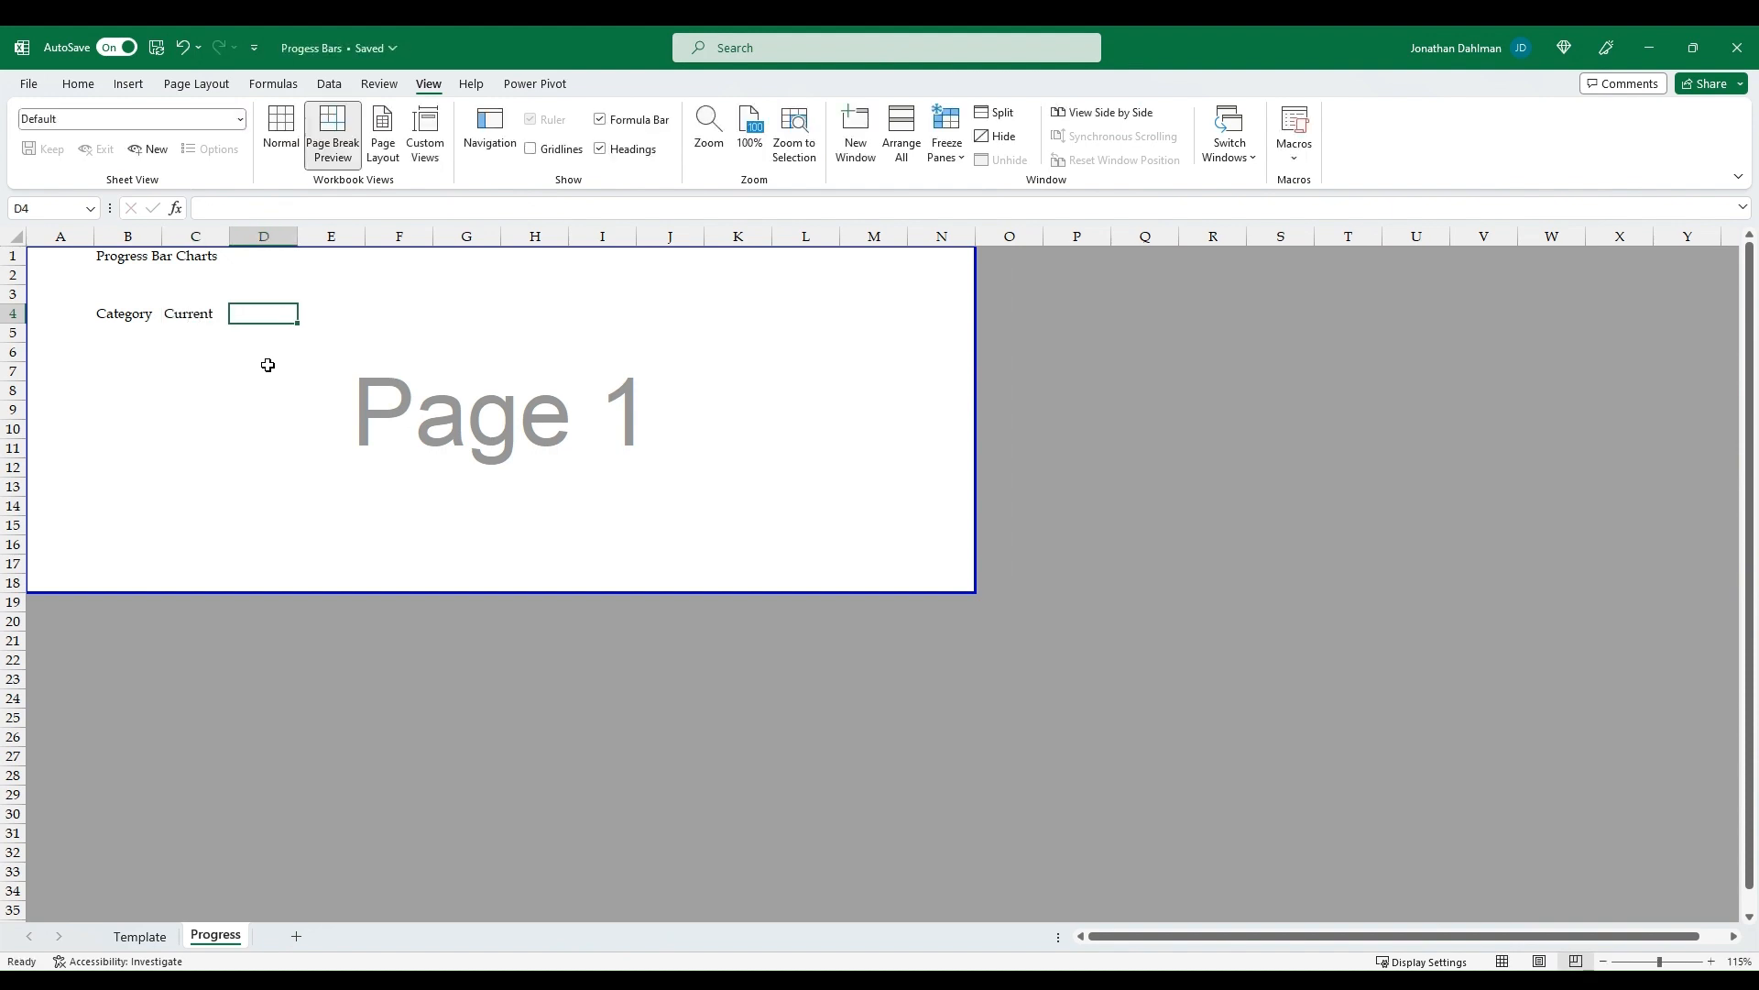
text(Goal)
key(Tab)
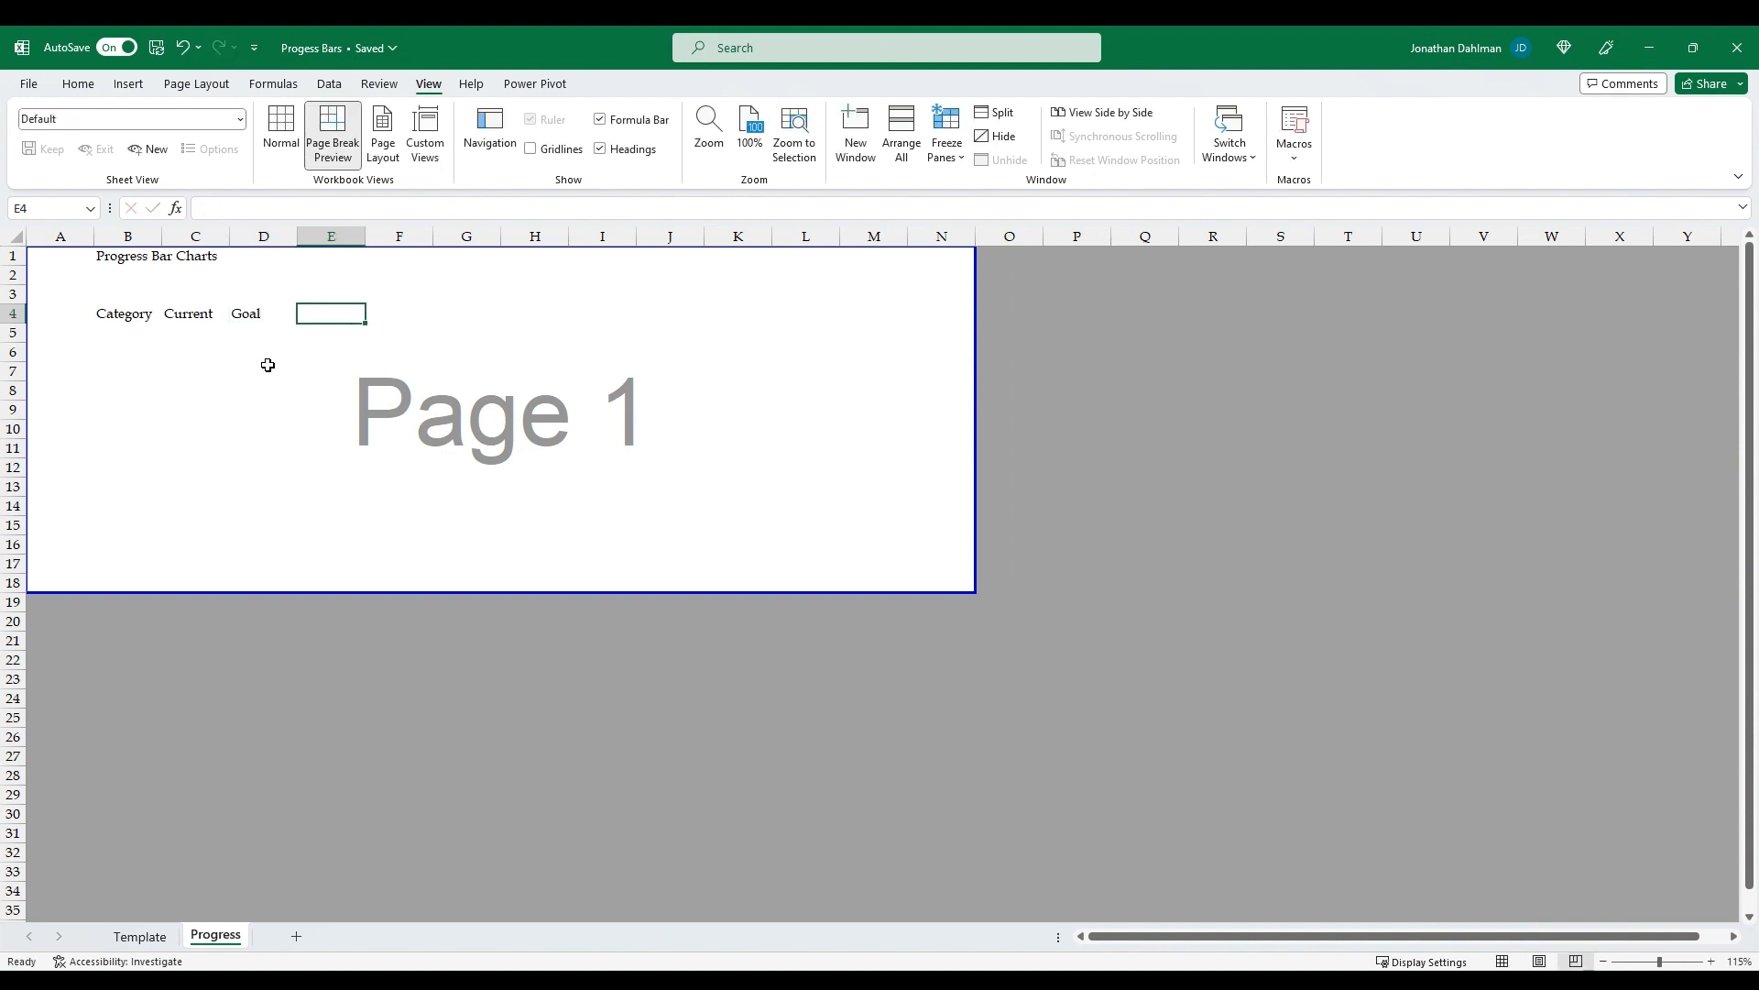
Continue the header row with Remainder, Progress % and Remaining % in cells E4 to G4
text(Remainder)
key(Tab)
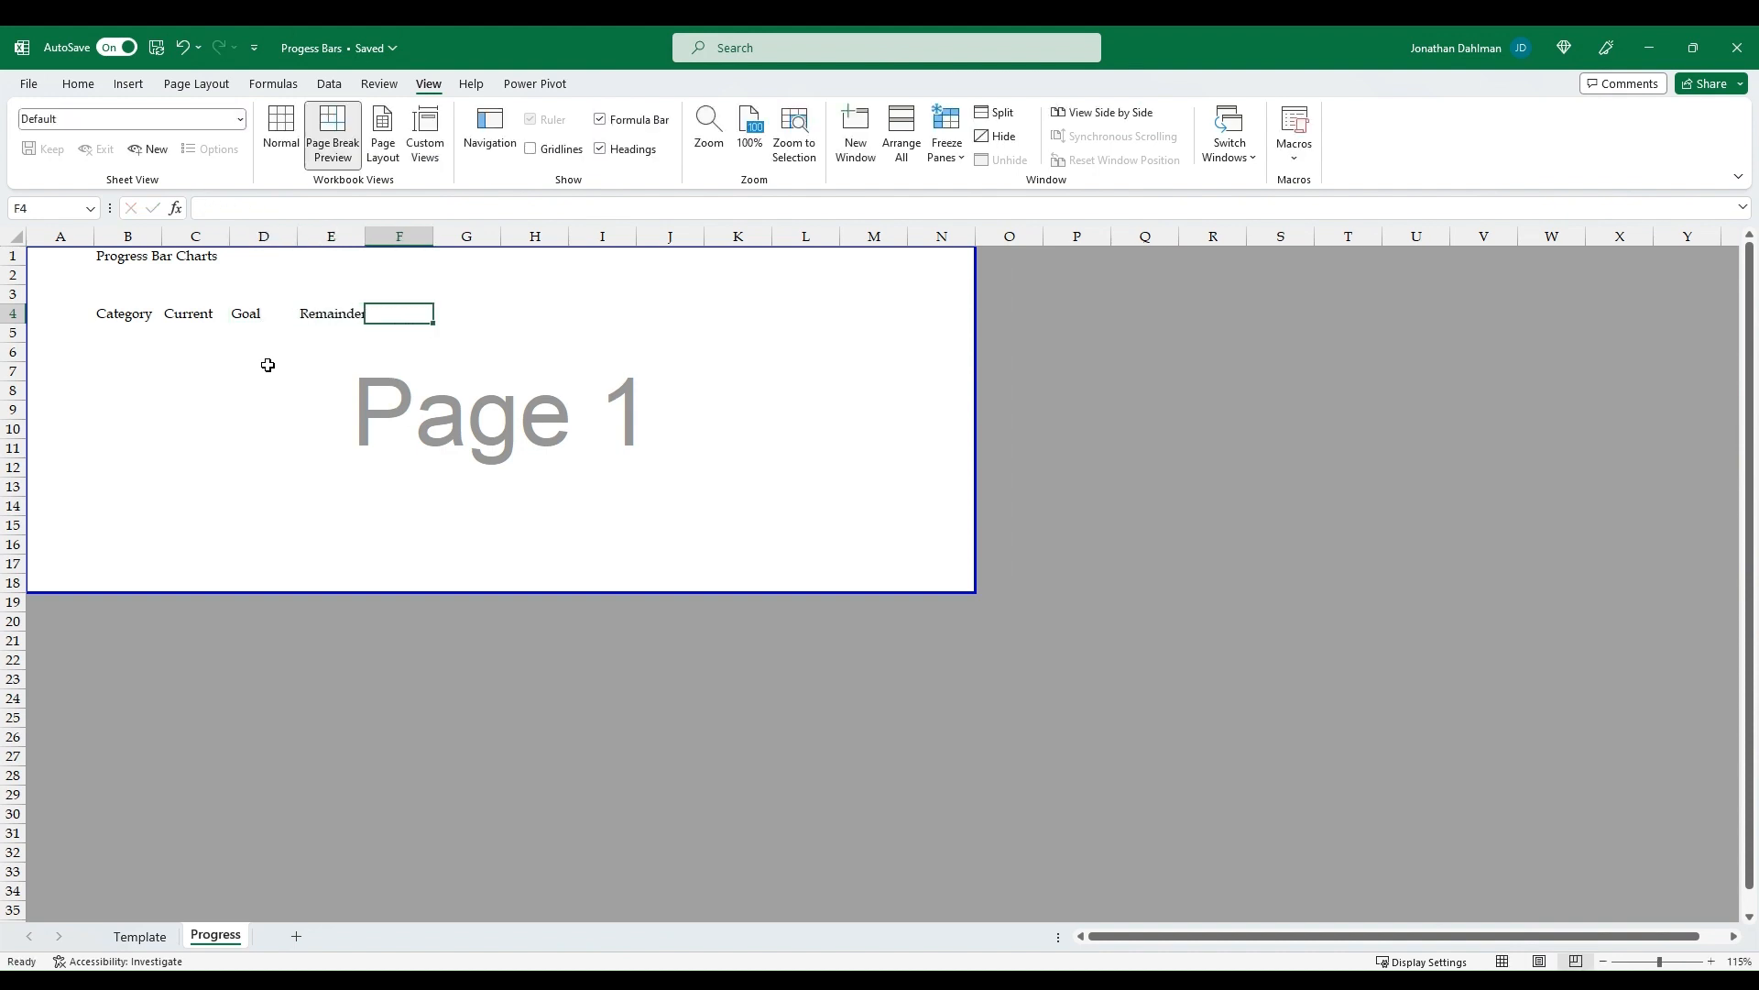
text(Progress)
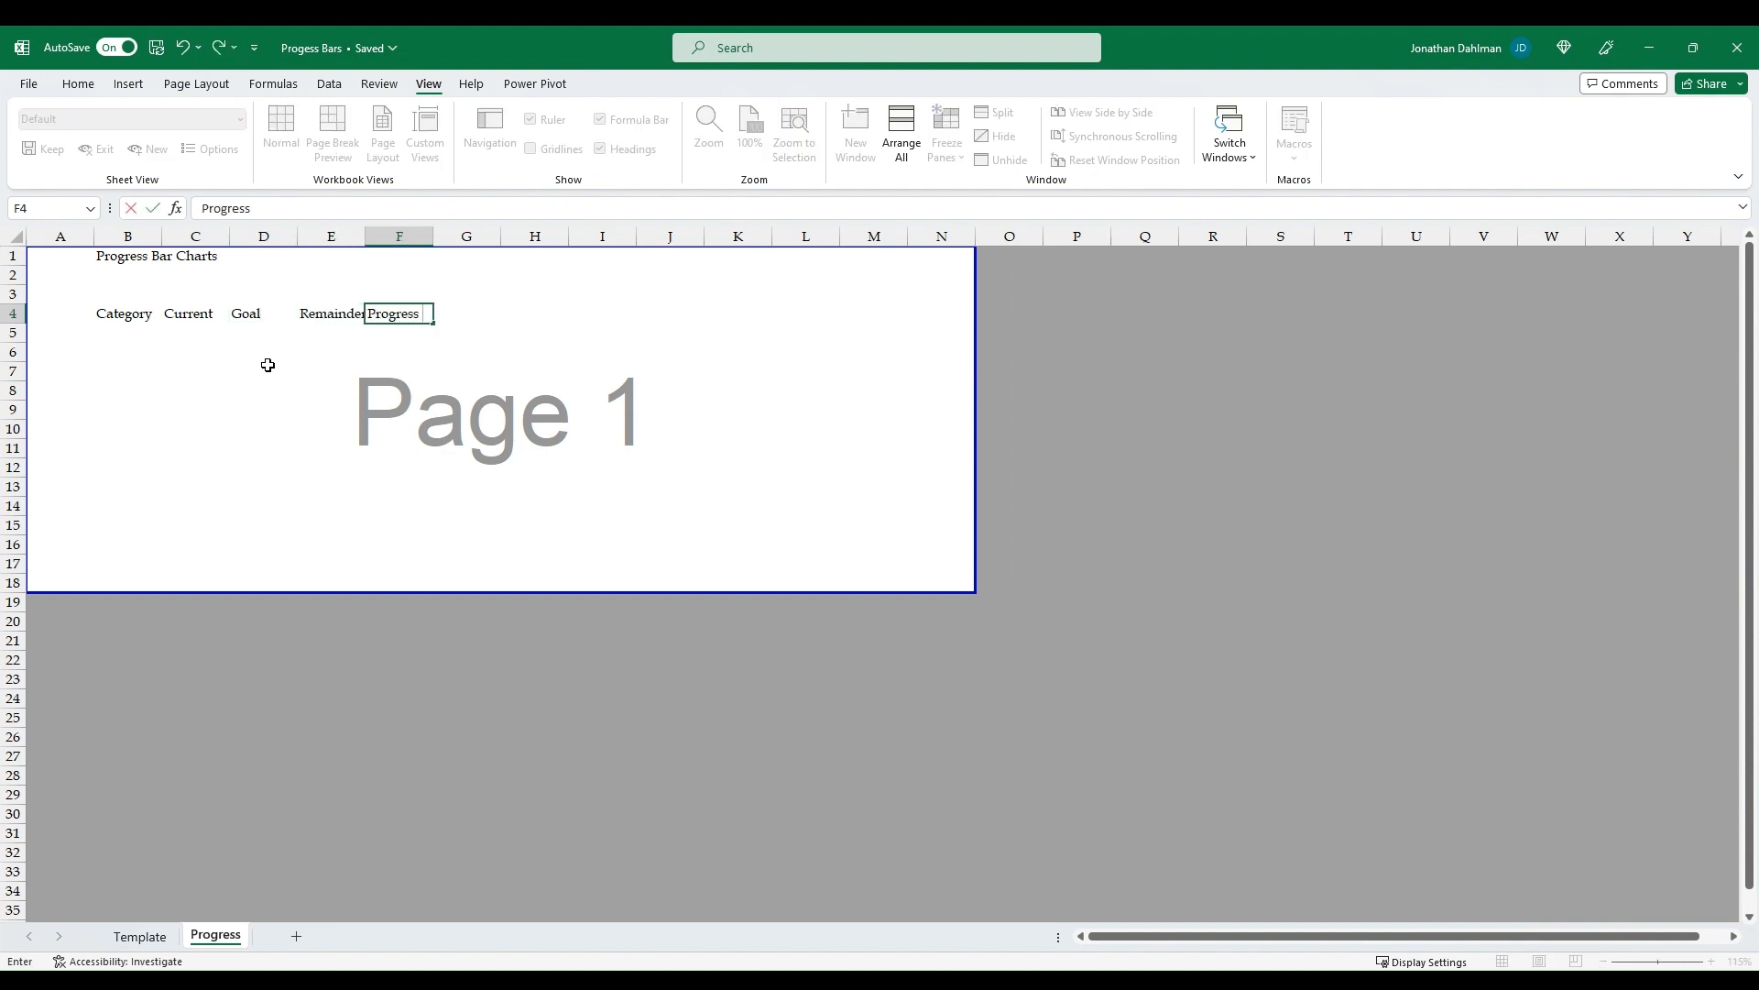
text( %)
key(Tab)
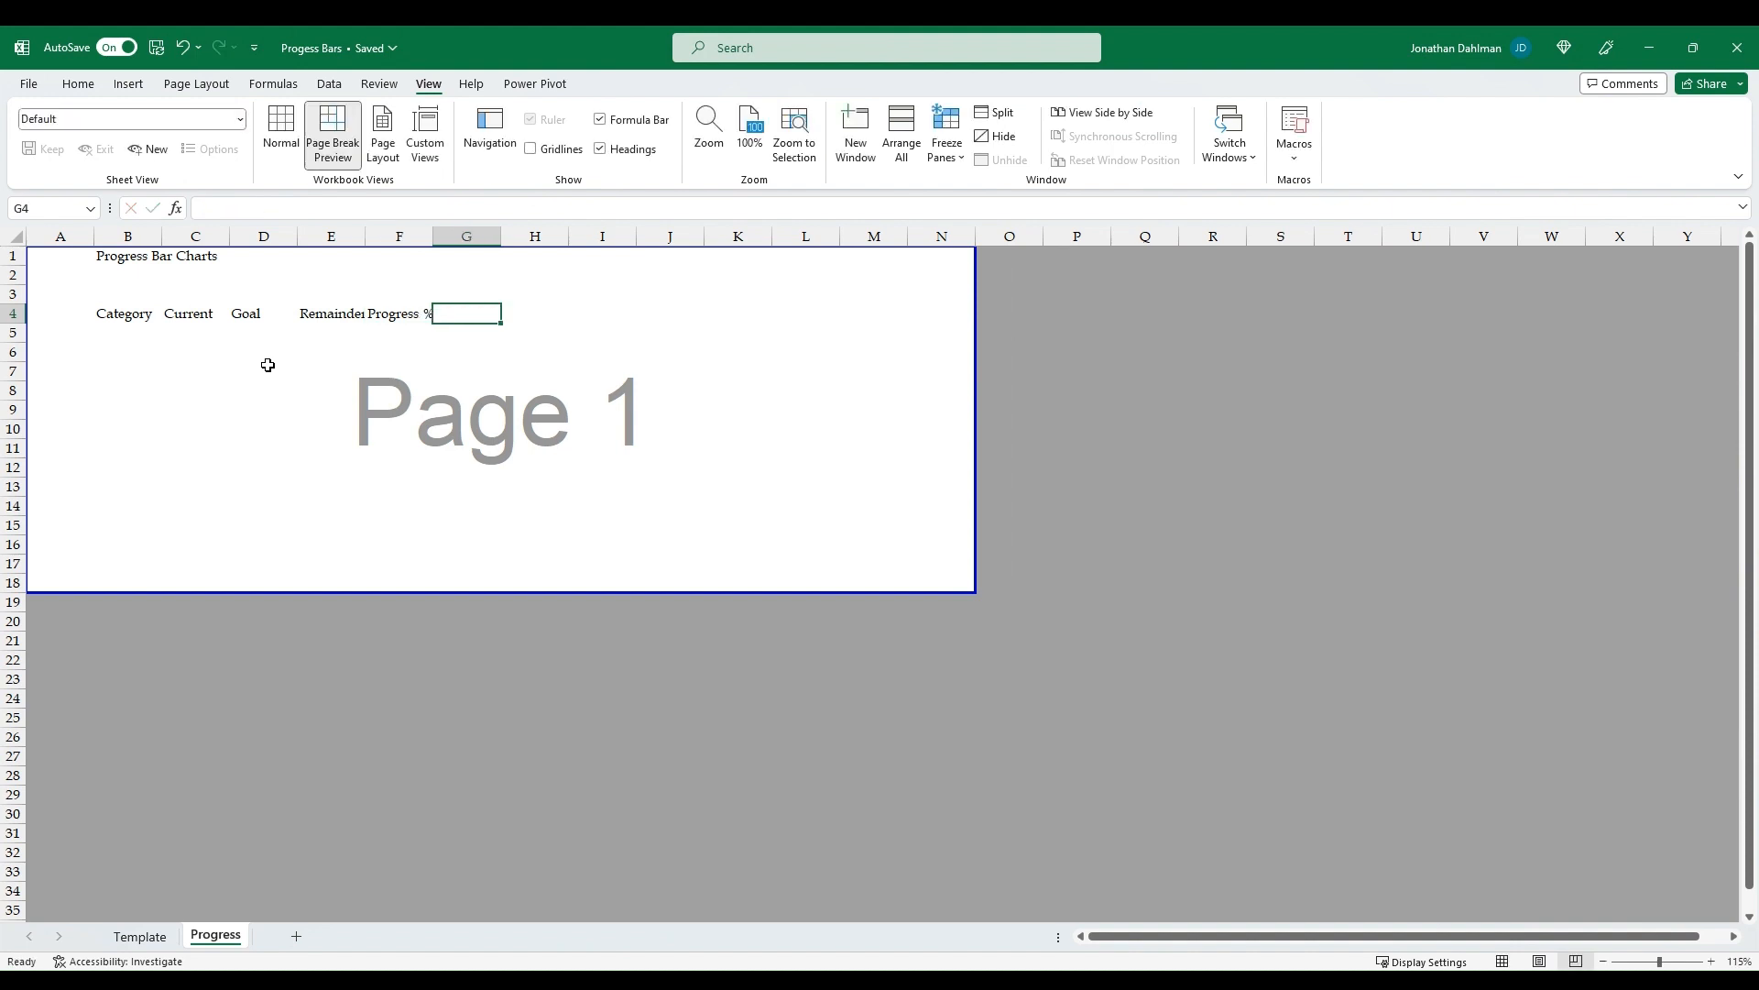
text(Remaining)
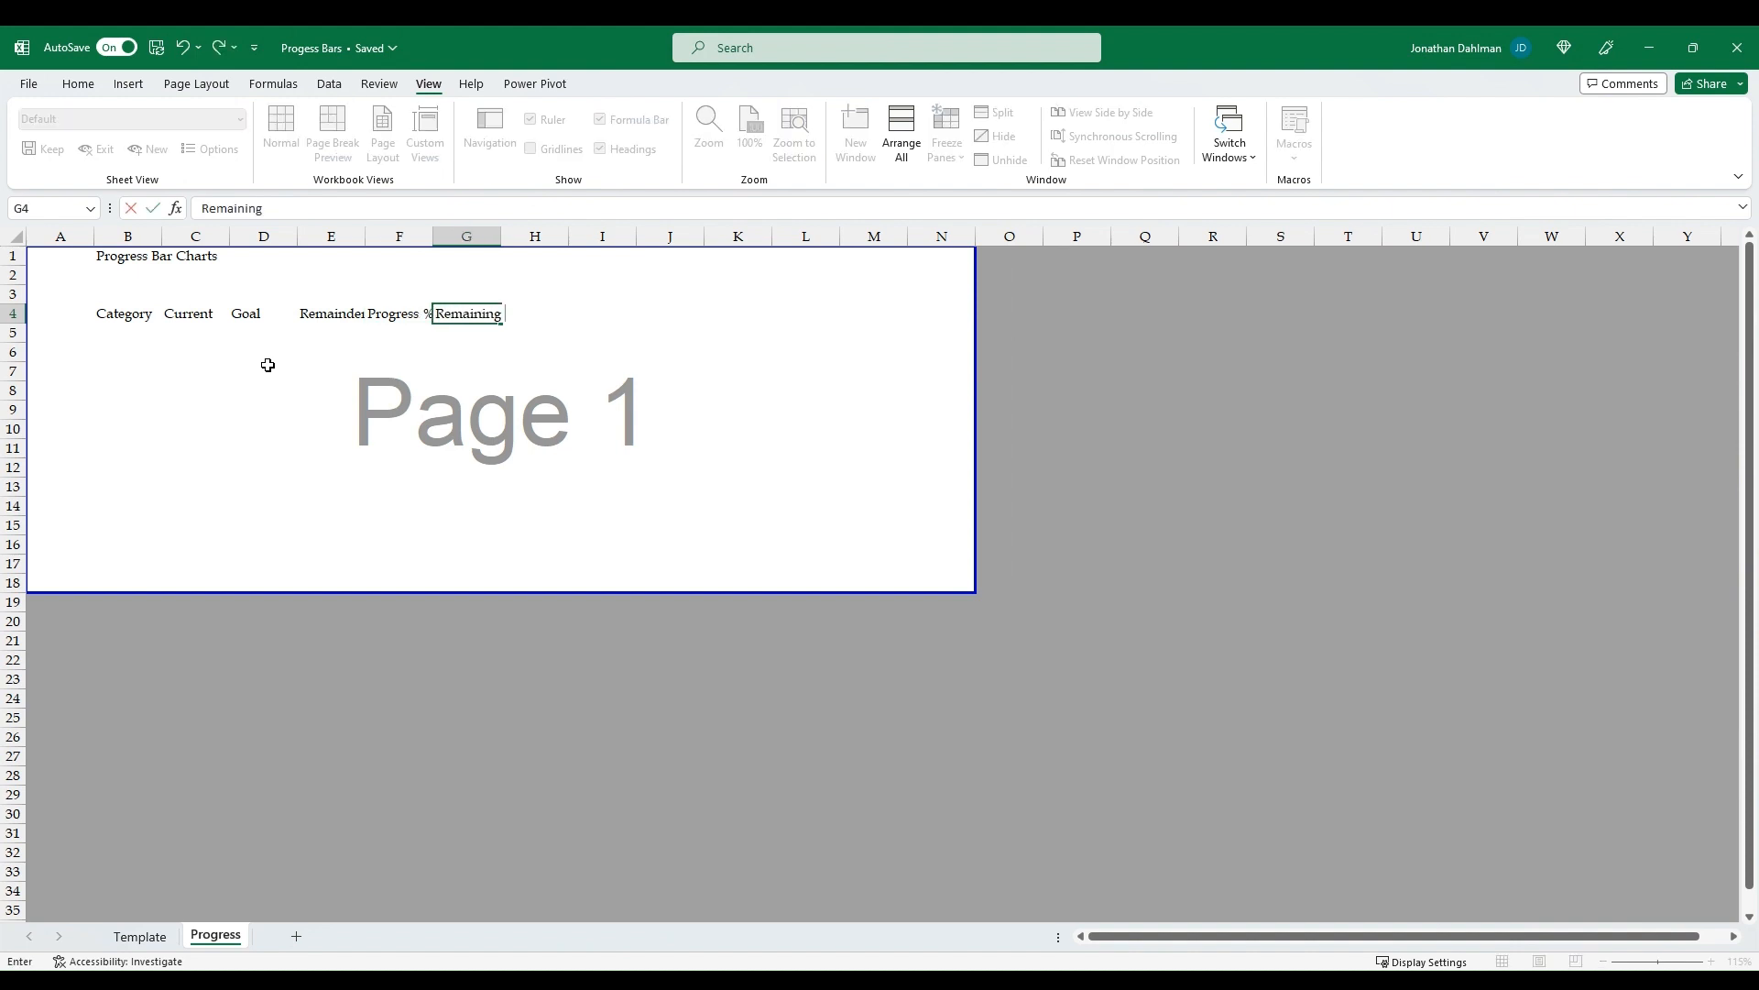
text( %)
key(Return)
AutoFit the widths of columns B to G to the header texts in row 4
key(Up)
key(ctrl+shift+Right)
key(alt+h)
key(o)
key(i)
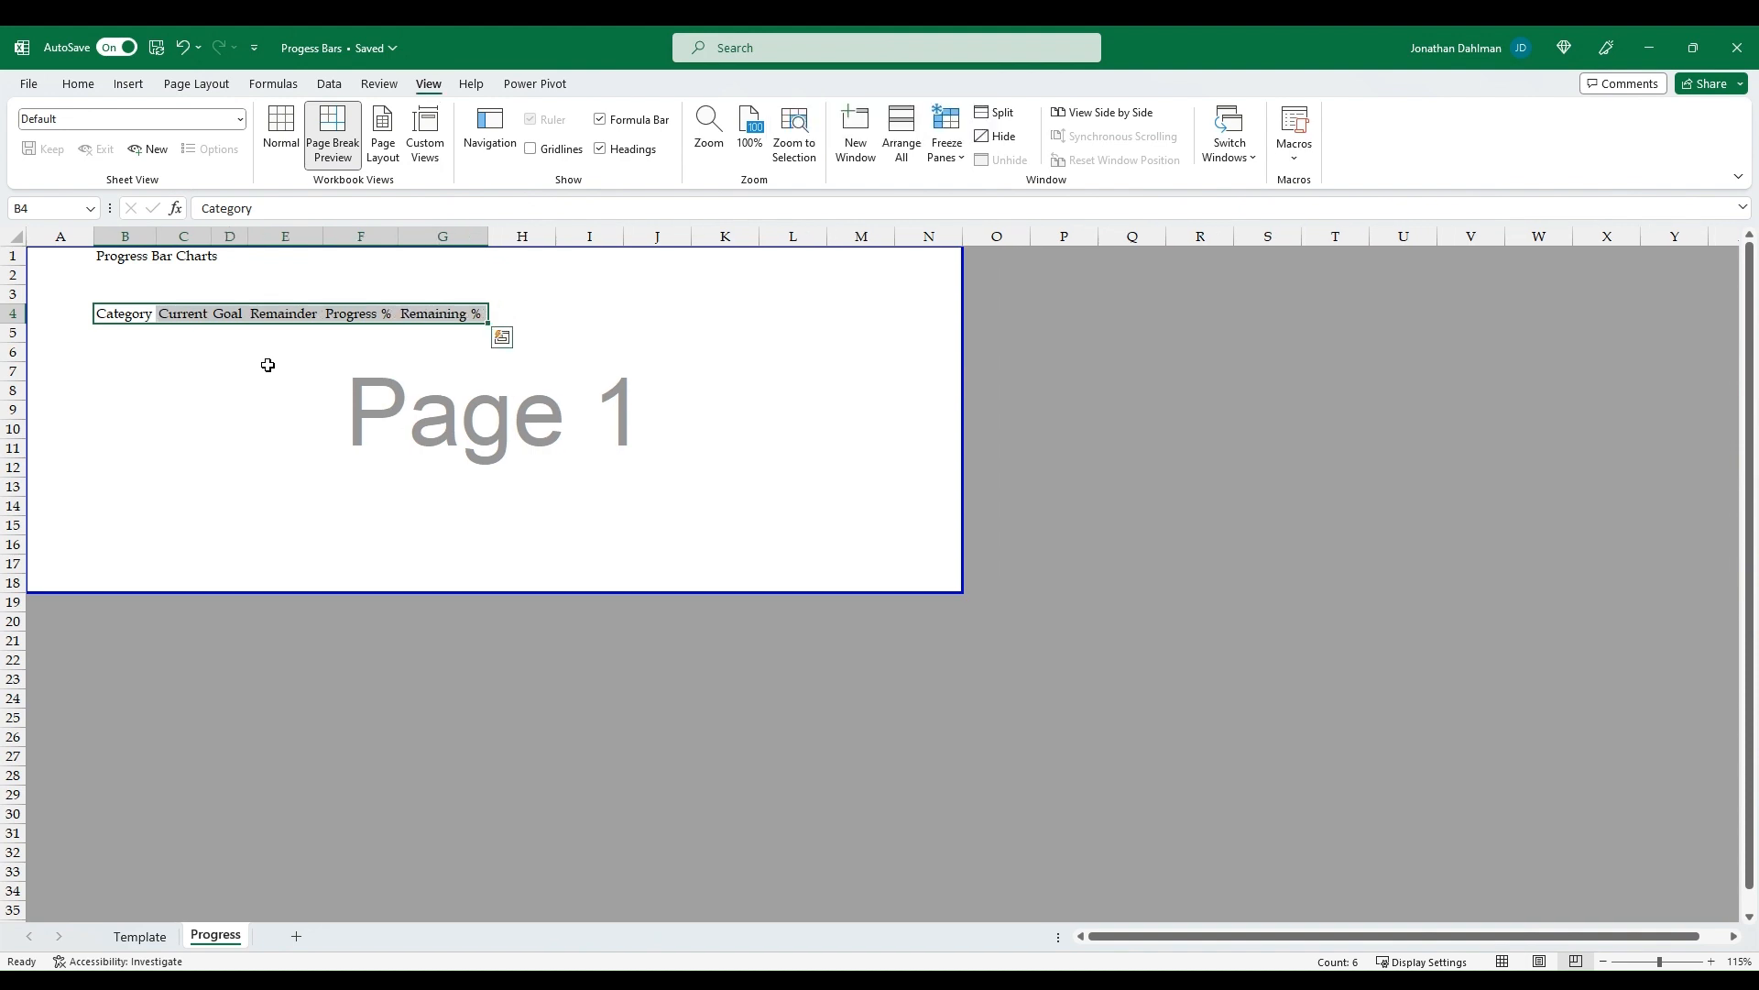
Enter the category names North America, South America and Europe in cells B5 to B7
key(Down)
text(Nor)
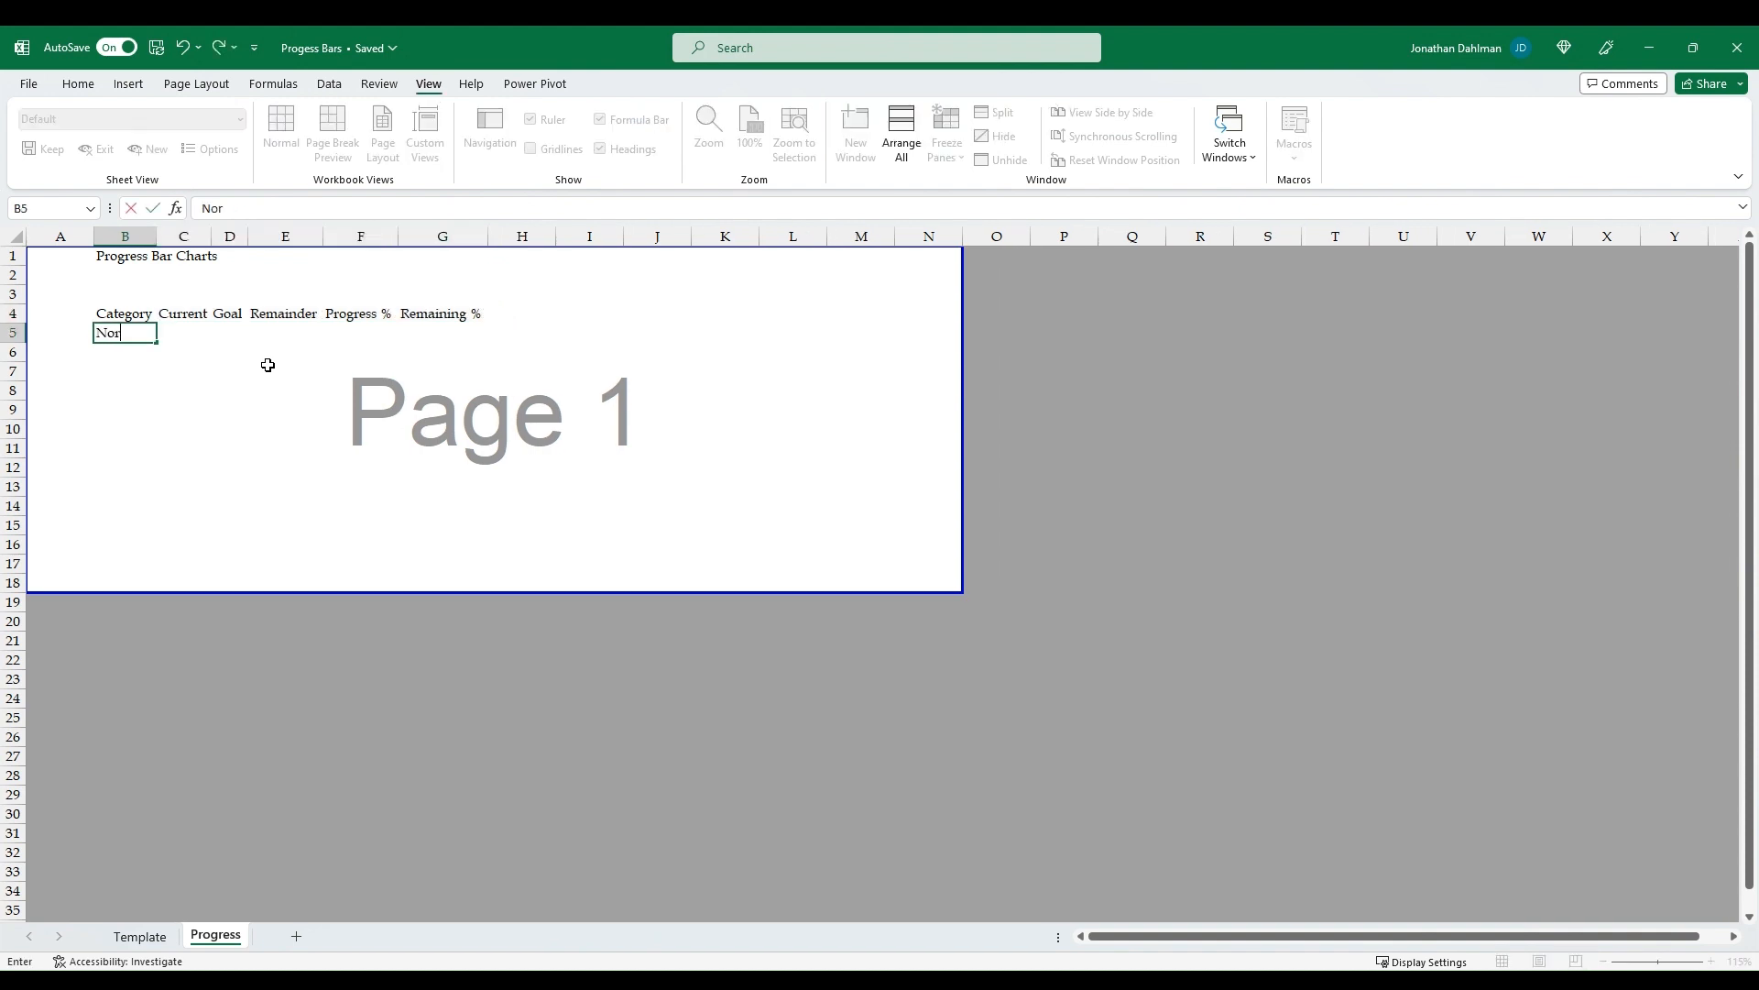
text(th America)
key(Return)
text(South America)
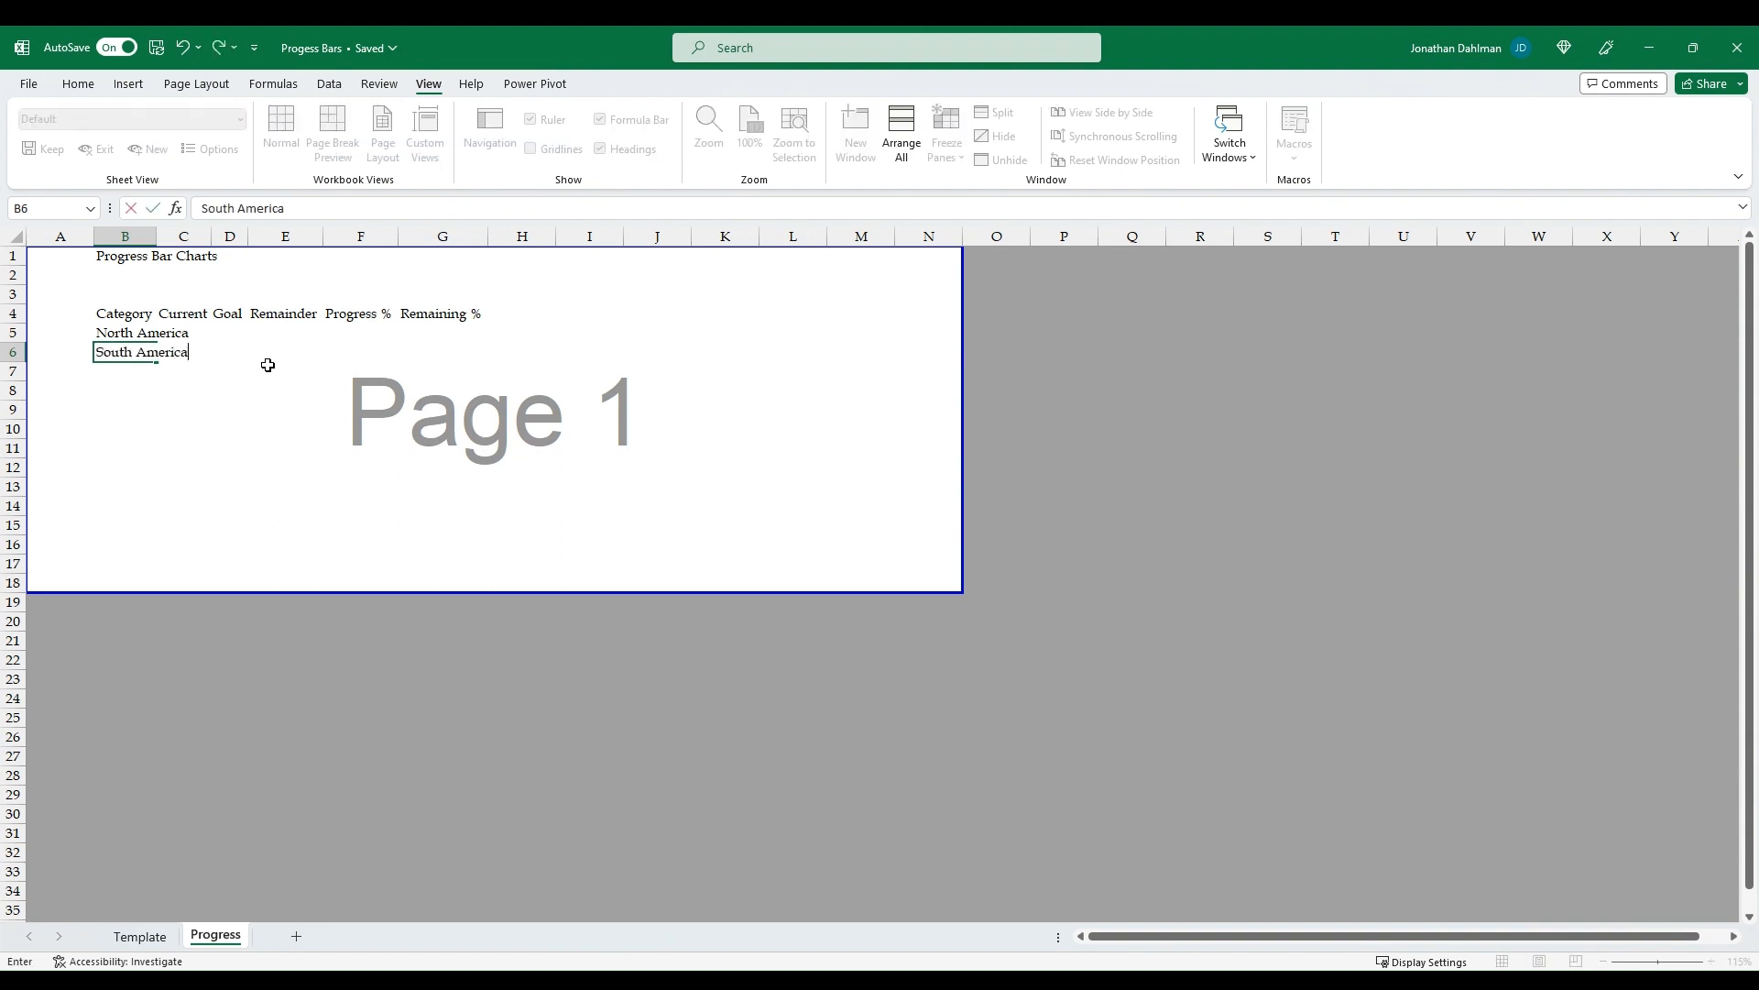
key(Return)
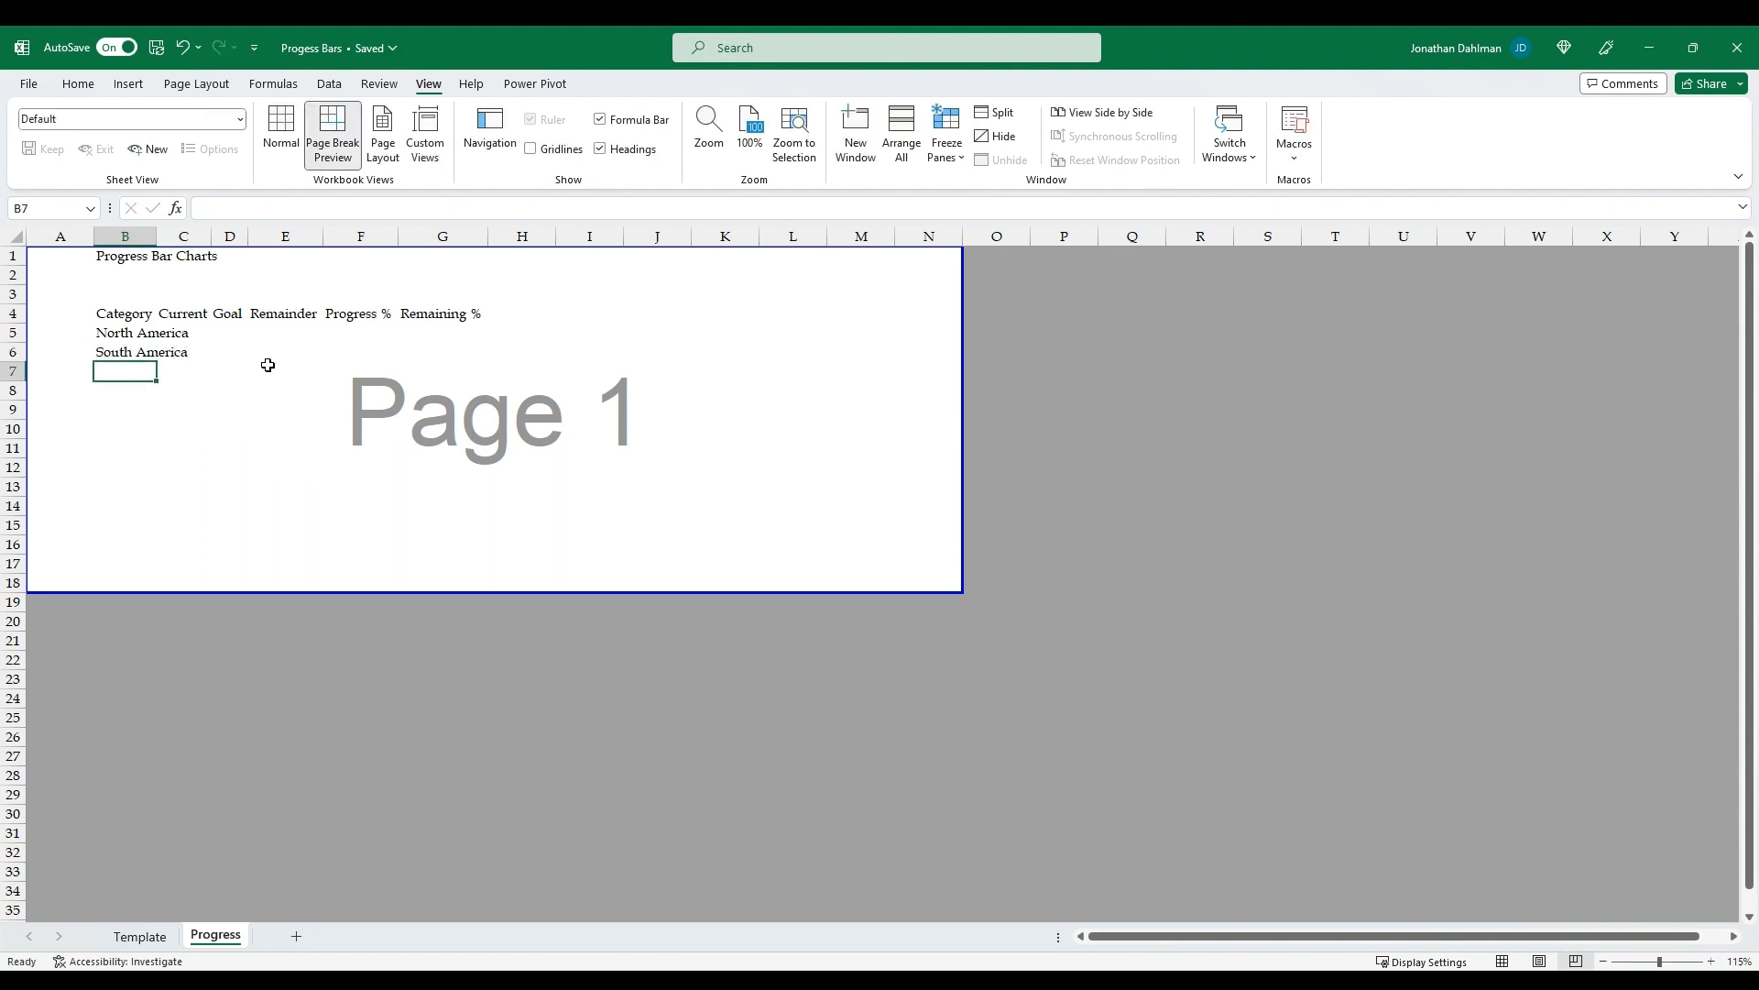
text(E)
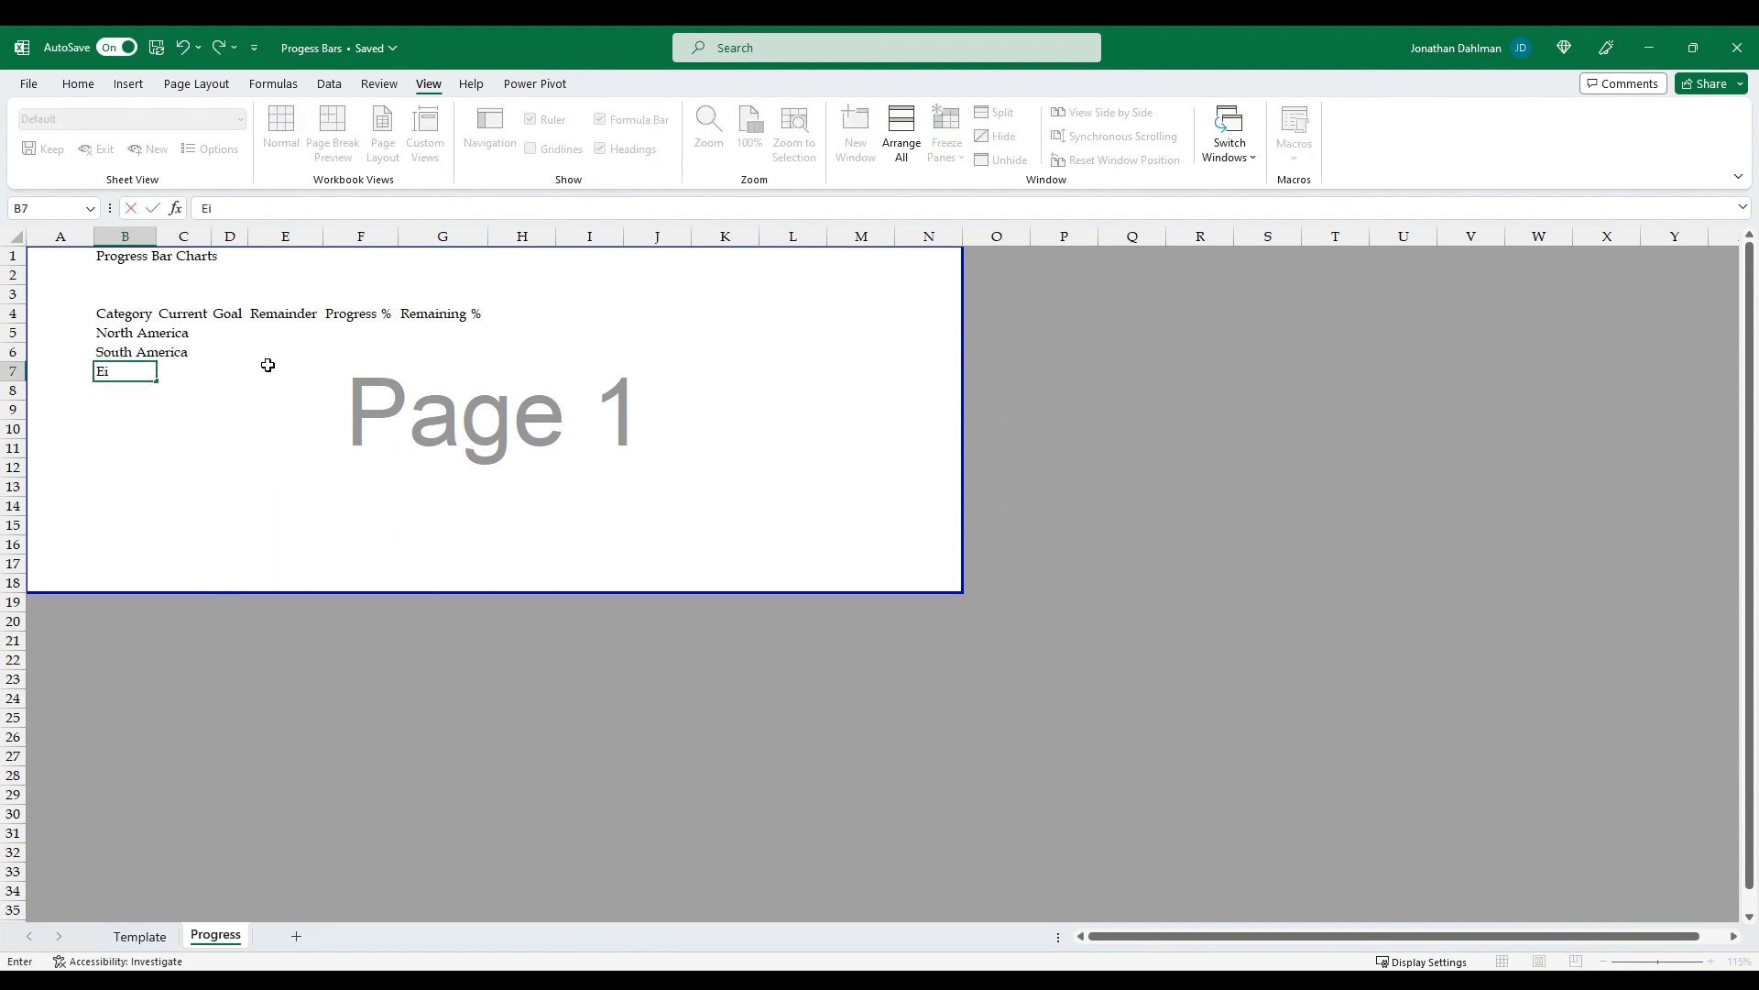
text(urope)
key(Return)
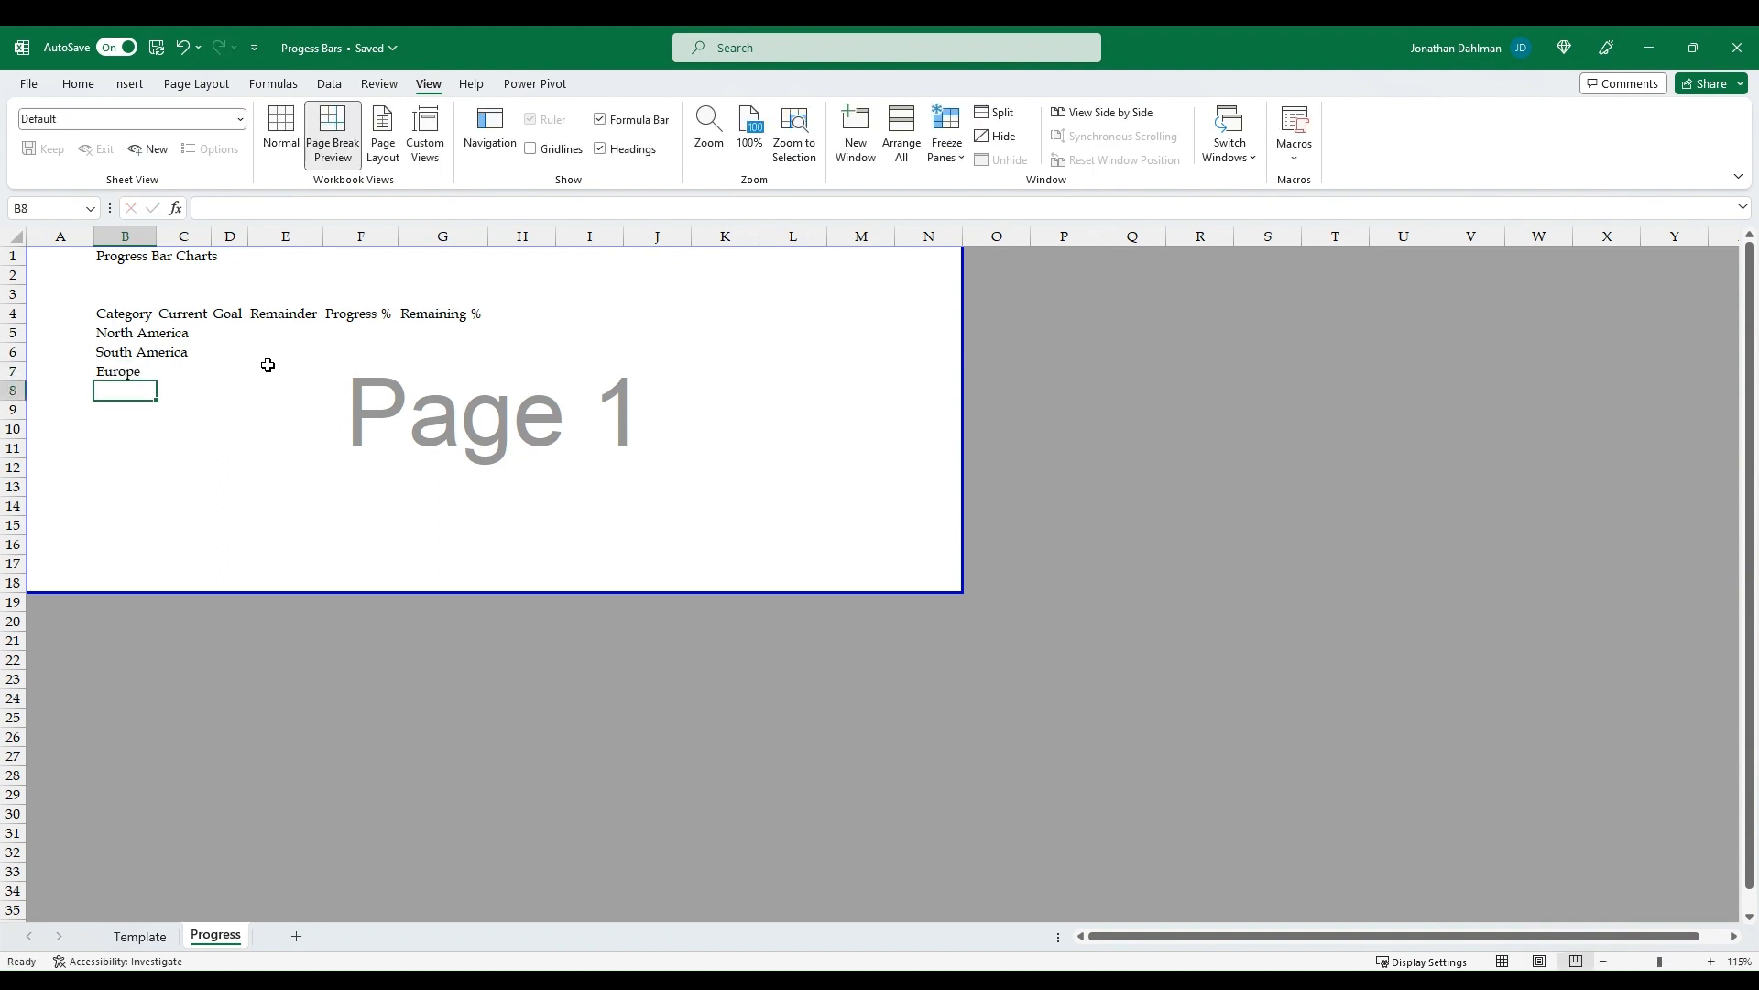
Continue the category column with Africa, Asia and Total in cells B8 to B10
text(Afric)
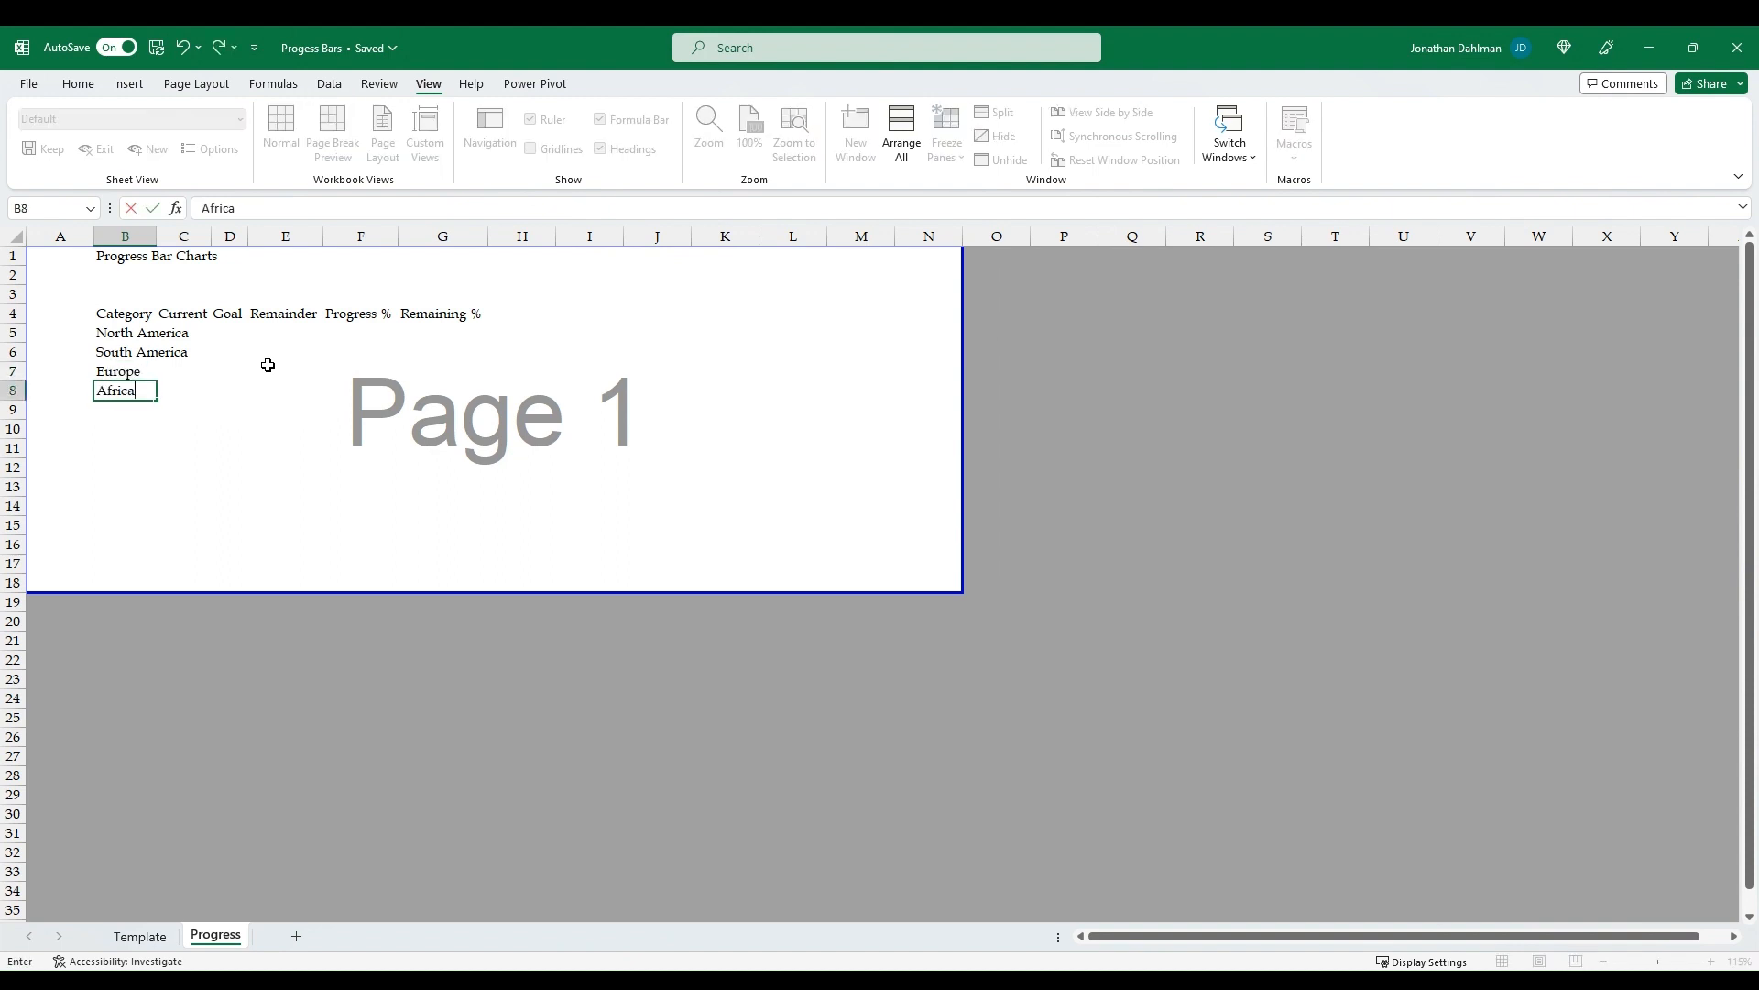
text(a)
key(Return)
text(Asia)
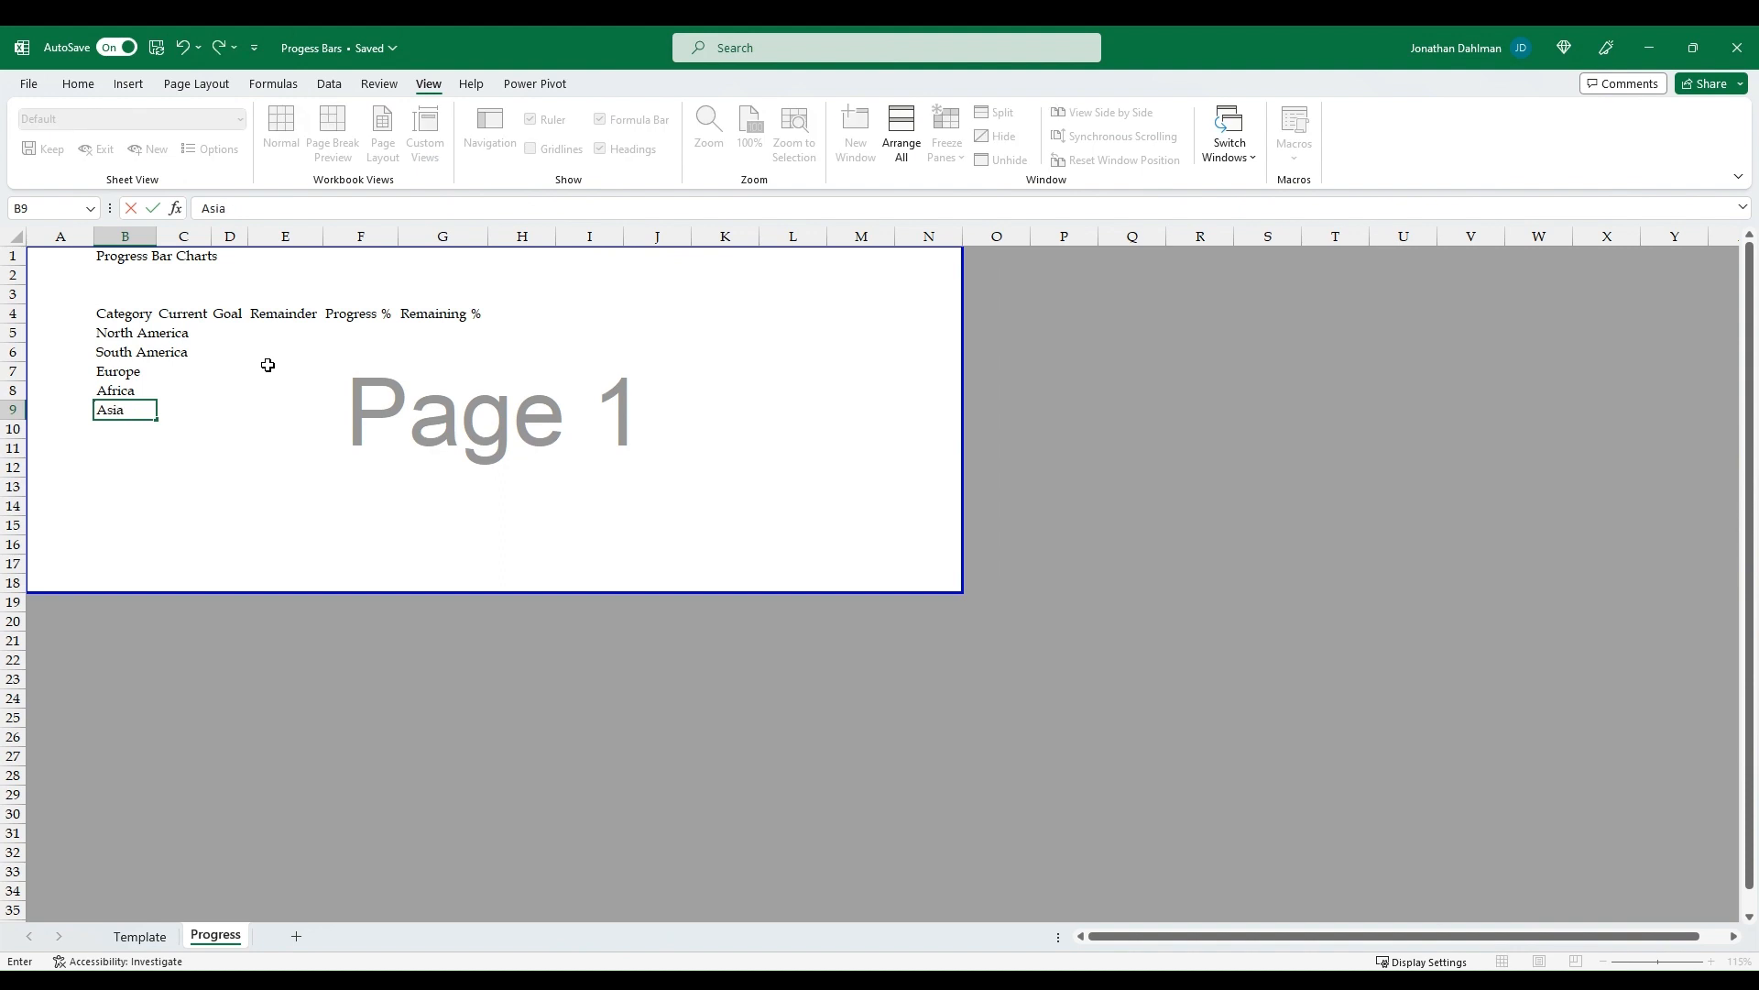
key(Return)
text(Total)
key(ctrl+Return)
AutoFit the width of column B to the category entries in B4:B10
key(shift+Up)
key(shift+Up)
key(shift+Up)
key(shift+Up)
key(shift+Up)
key(shift+Up)
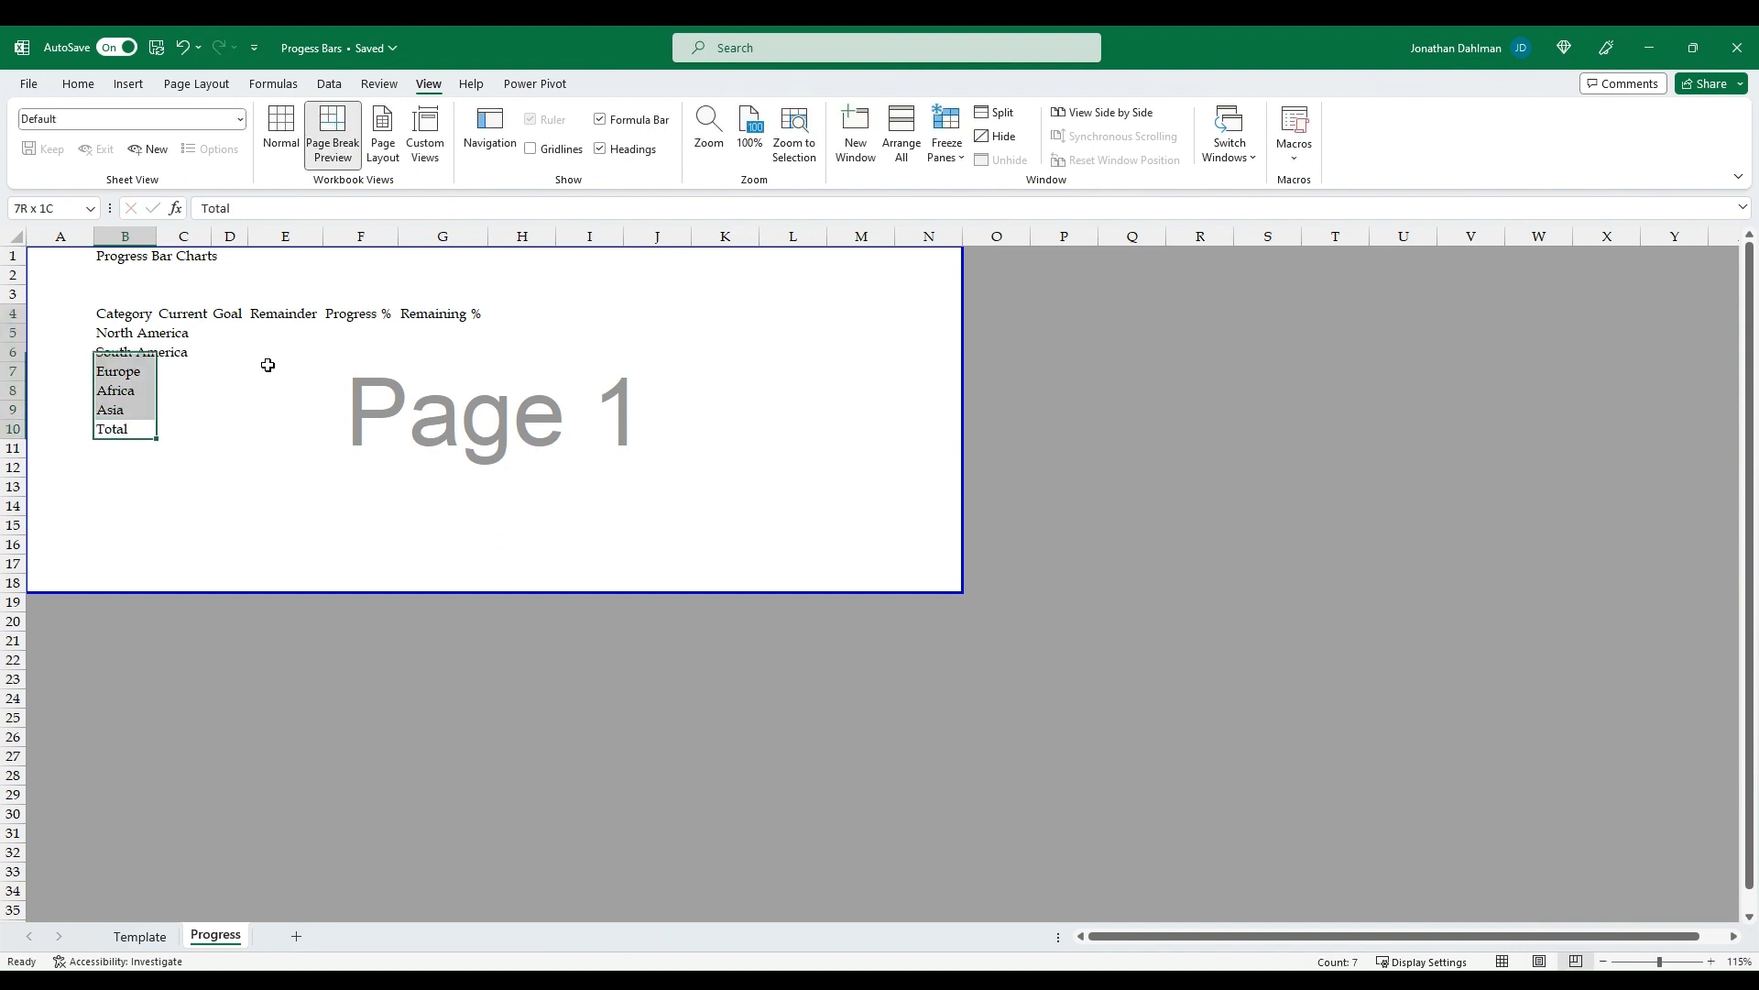
key(alt)
key(h)
key(o)
key(i)
Enter the Current values 600, 750, 1000, 1000 and 2500 in cells C5 to C9
key(Right)
key(Up)
key(Up)
key(Up)
key(Up)
key(Up)
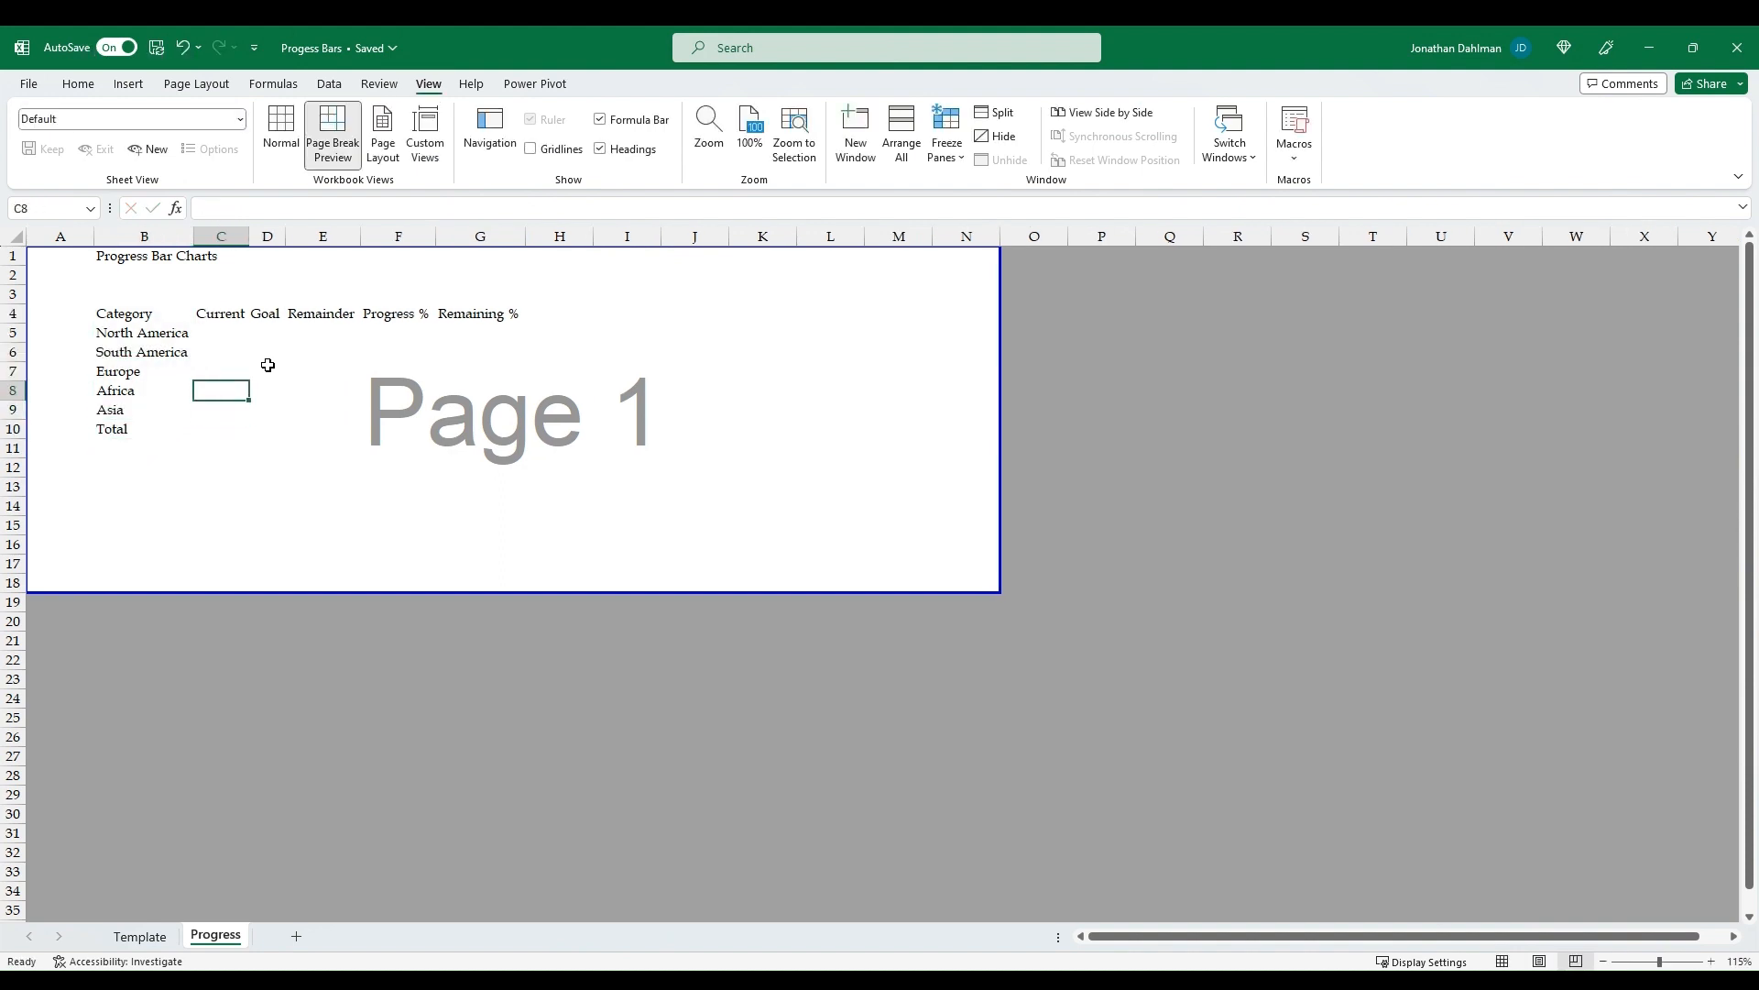
text(600)
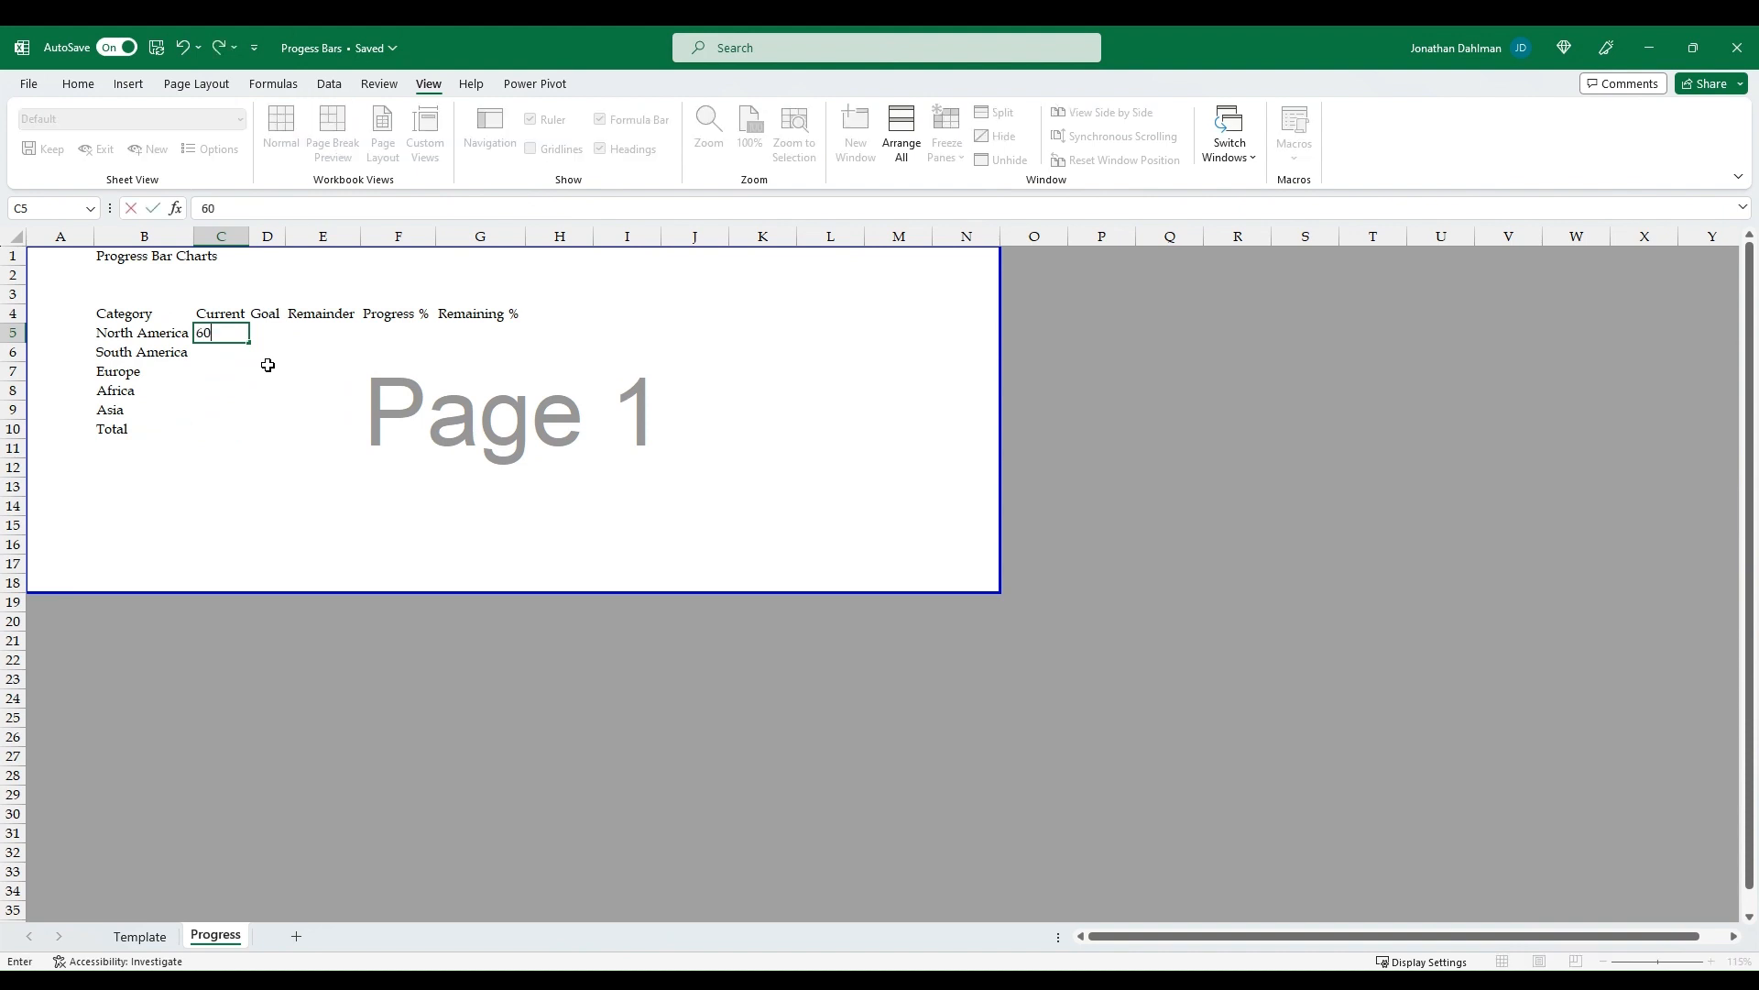
key(Return)
text(750)
key(Return)
text(1000)
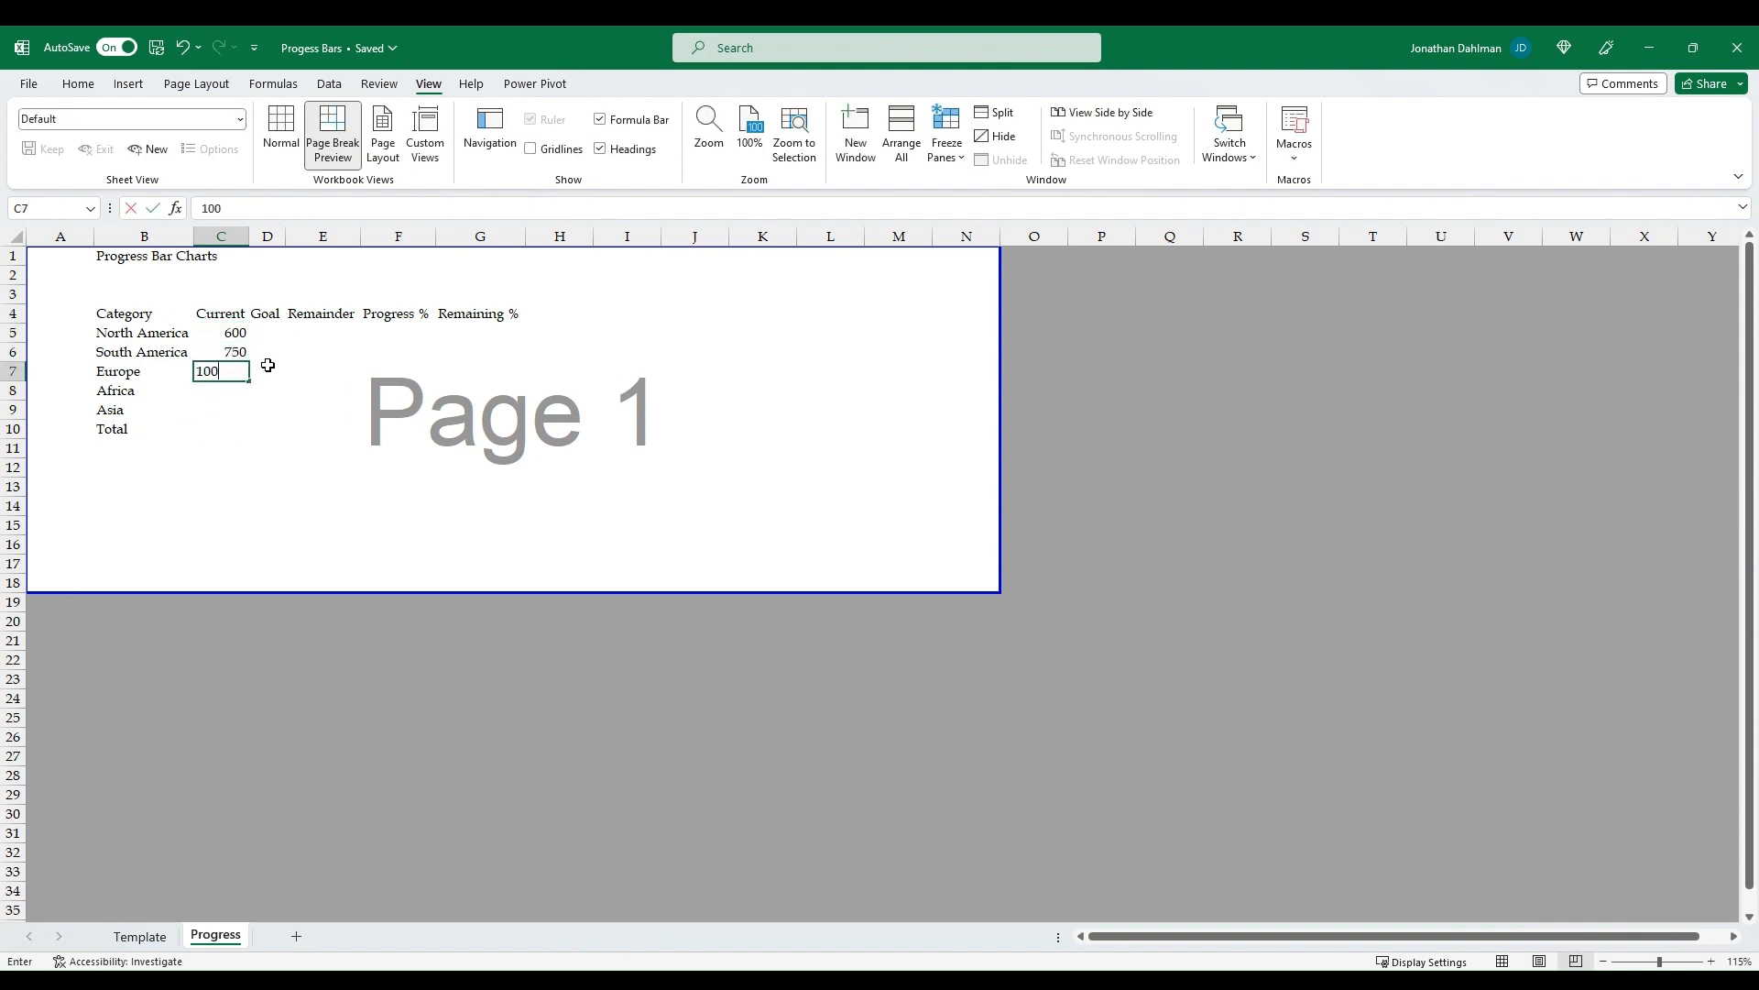
key(Return)
text(1000)
key(Return)
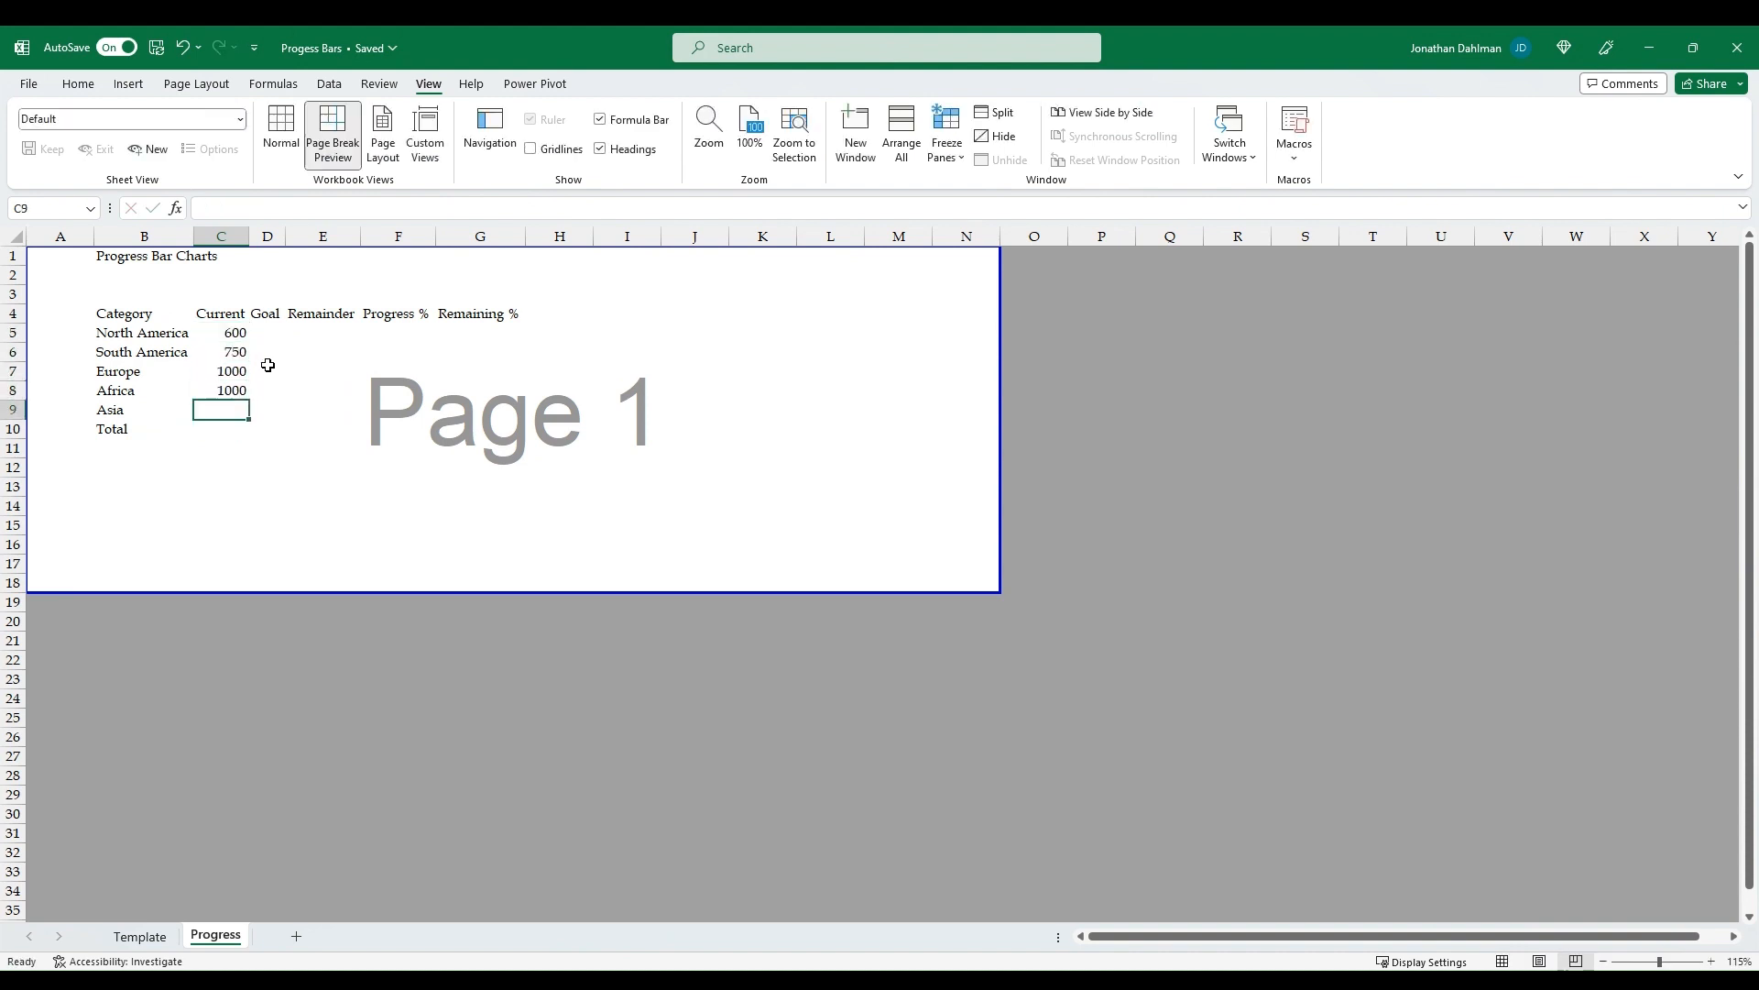
text(2500)
key(Return)
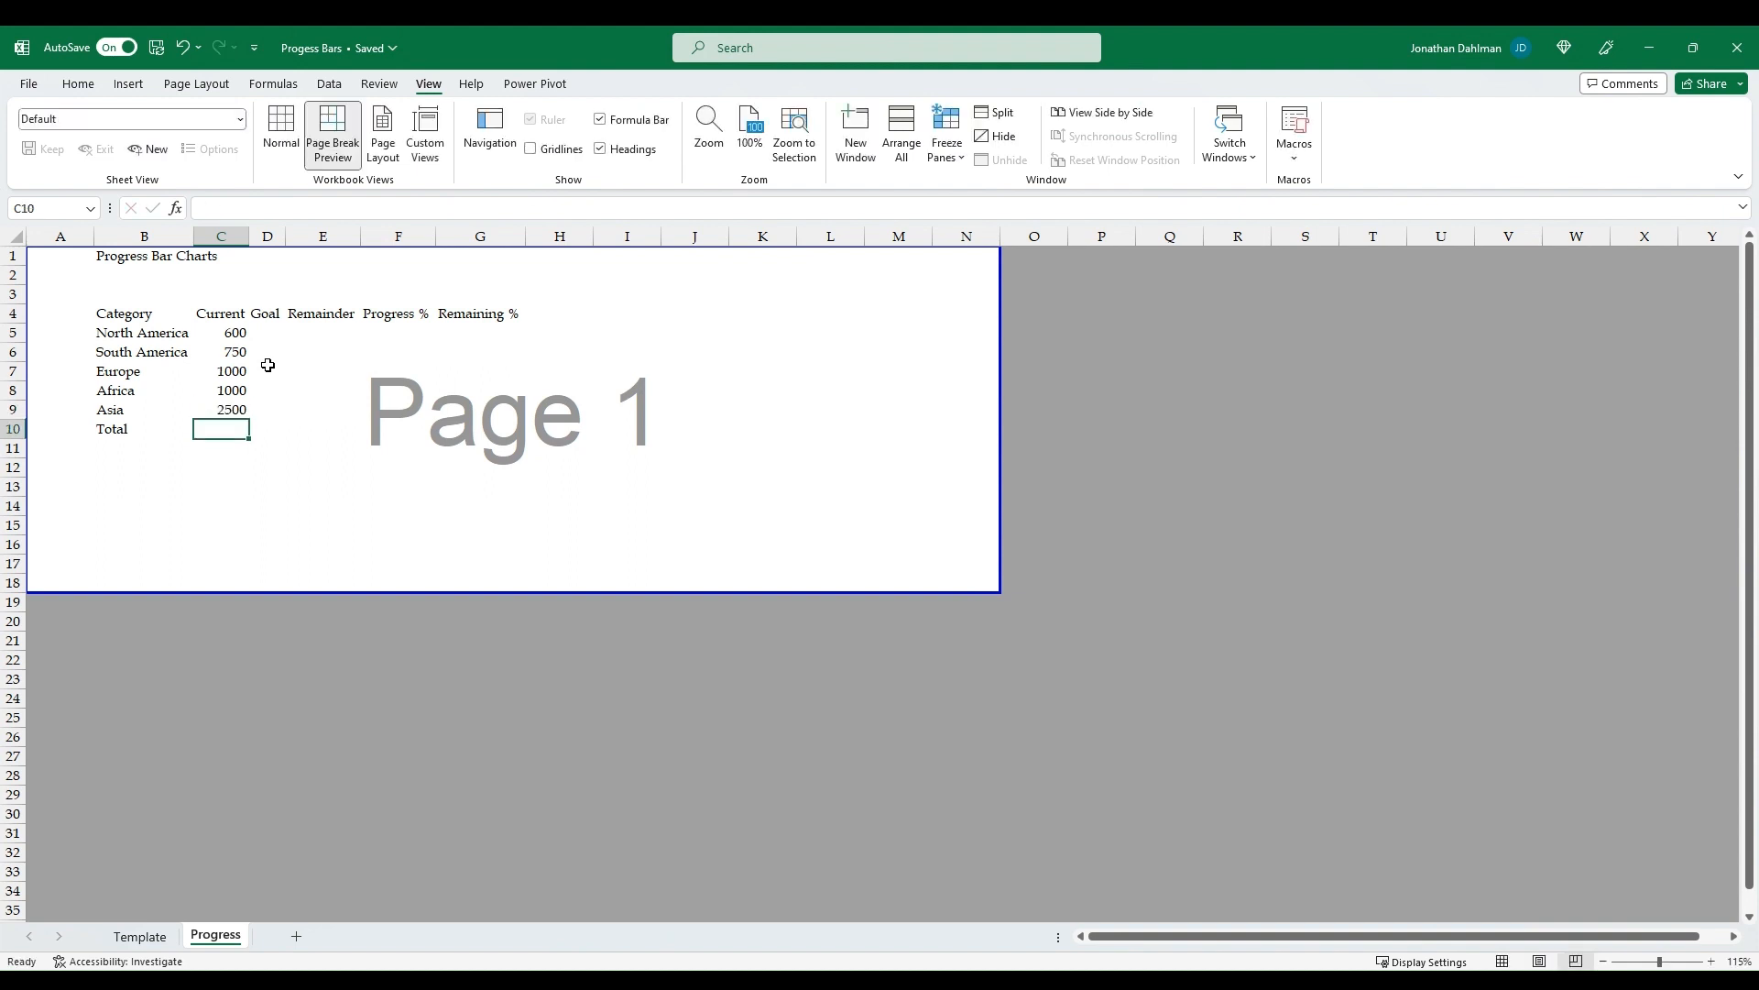
Sum the Current values in the Total row with AutoSum in C10 and copy the formula to D10
key(alt+equal)
key(Up)
key(Right)
key(ctrl+r)
Enter the Goal values 2700, 1250, 1000, 1000 and 3000 in cells D5 to D9
key(Up)
key(Left)
key(ctrl+Up)
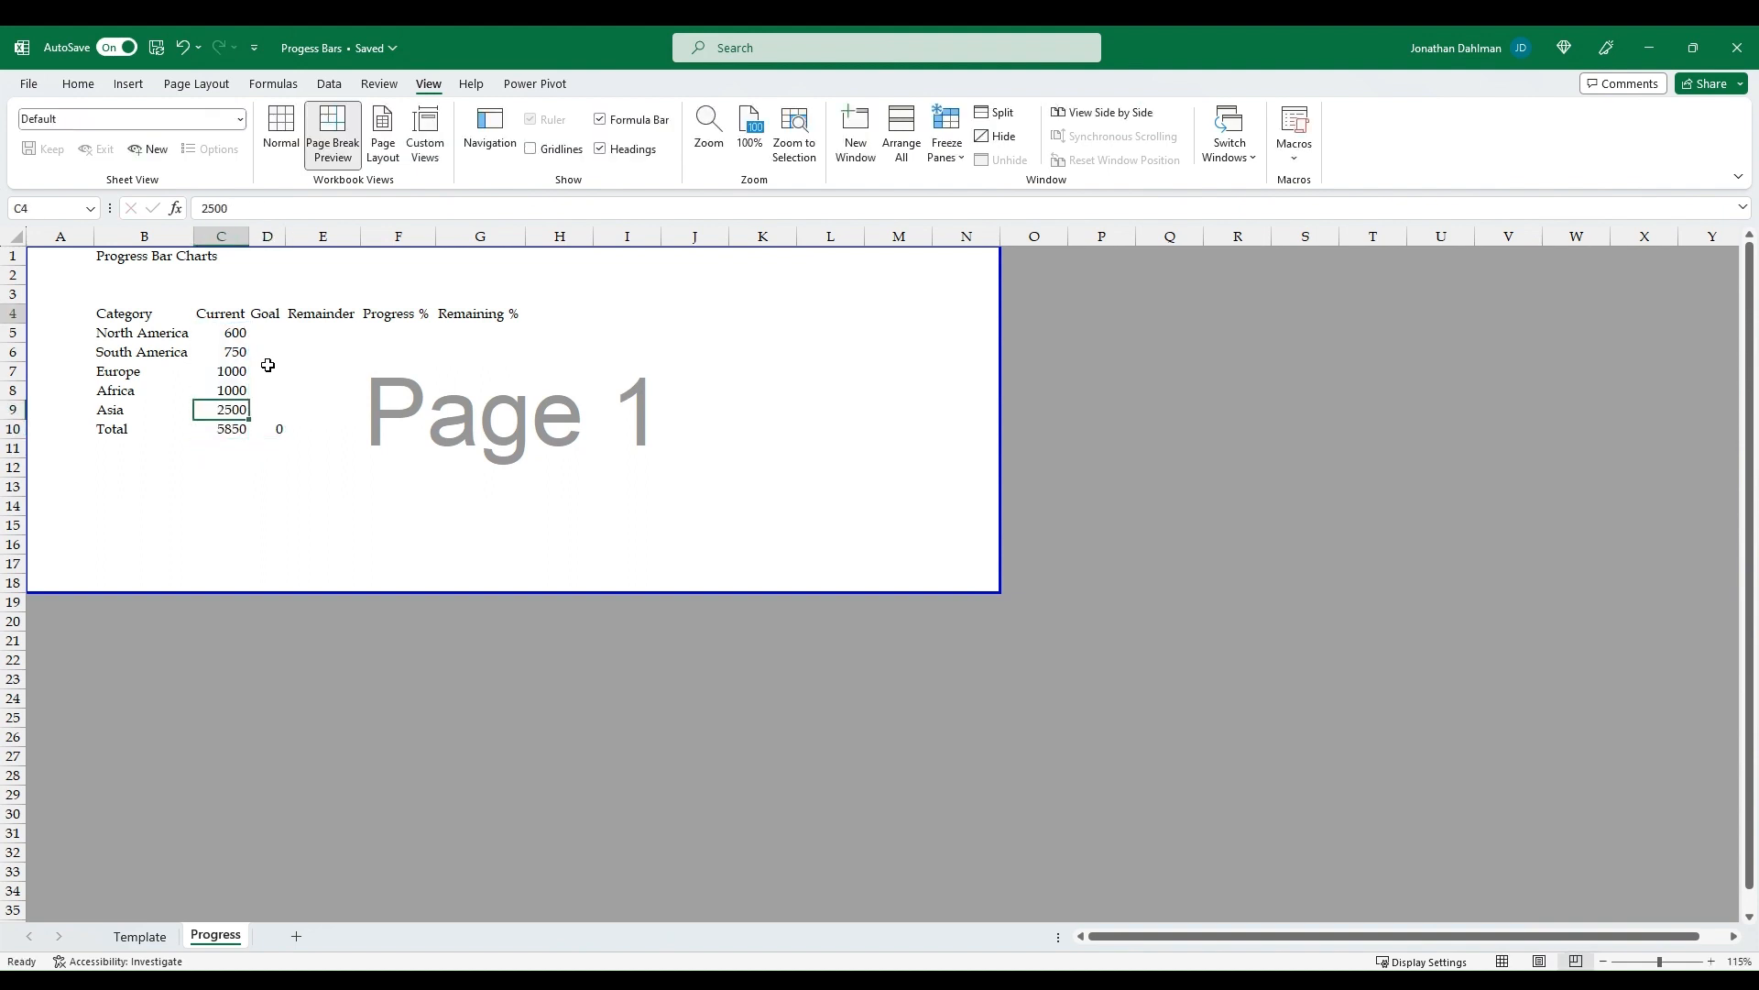
key(Down)
key(Right)
text(2700)
key(Return)
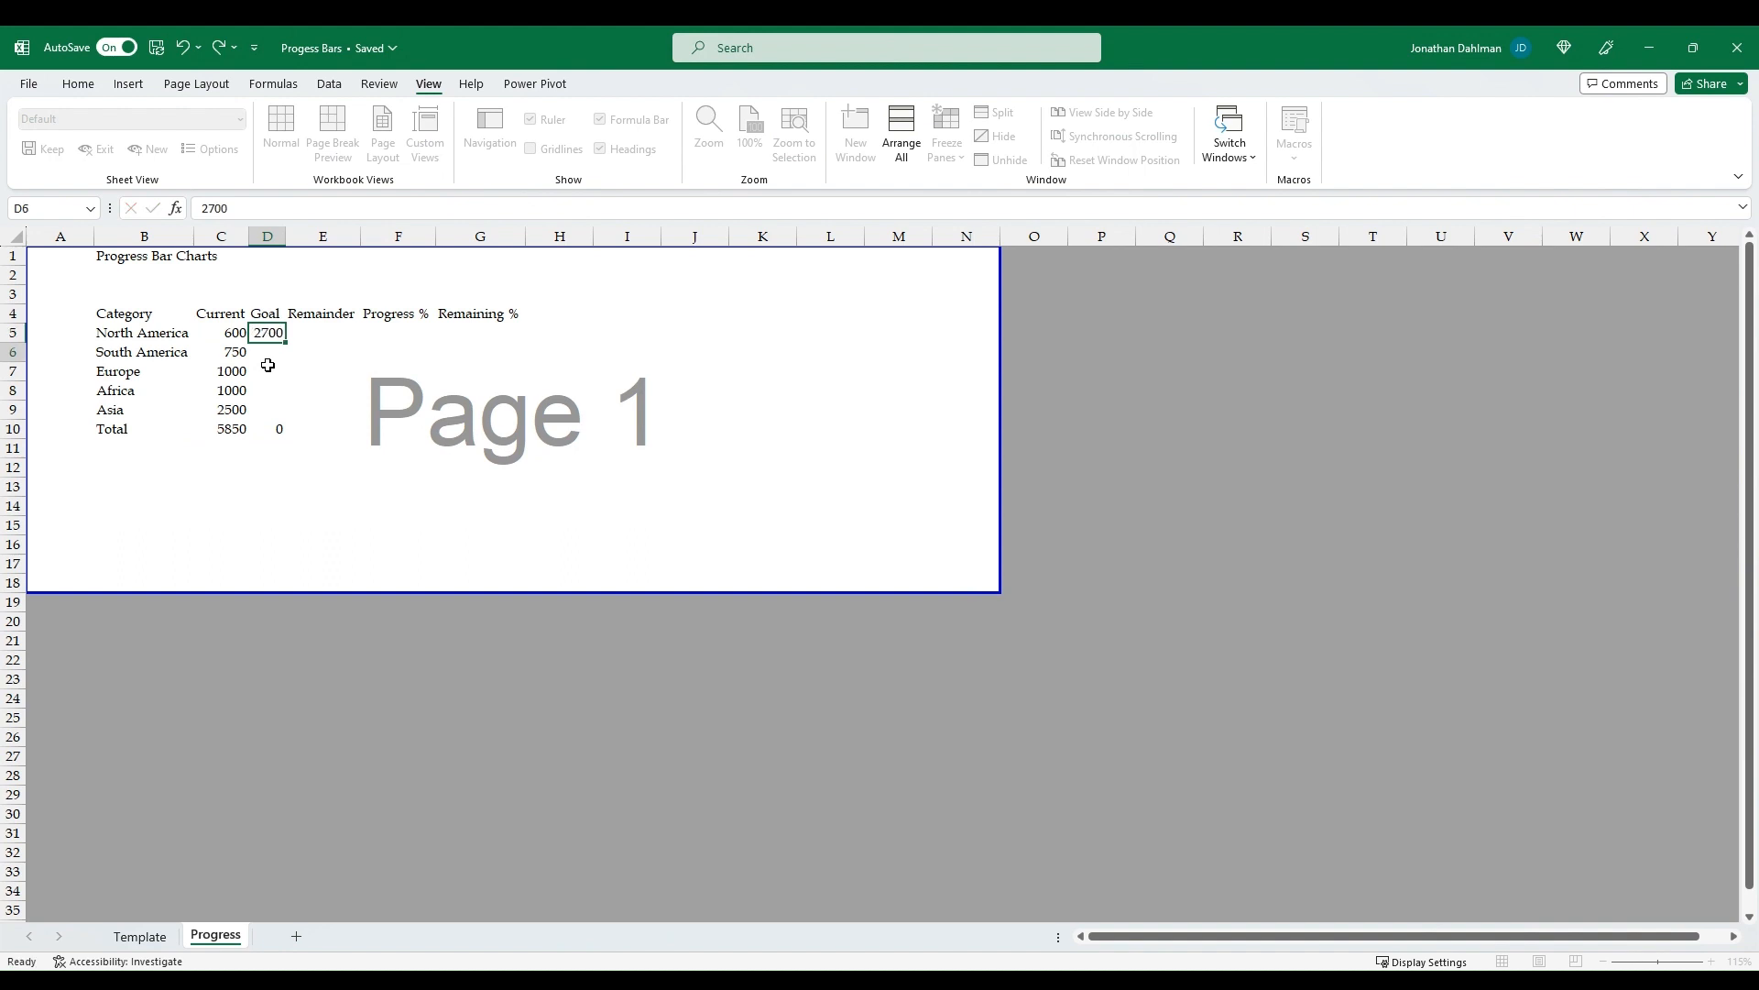
text(1250)
key(Return)
text(1000)
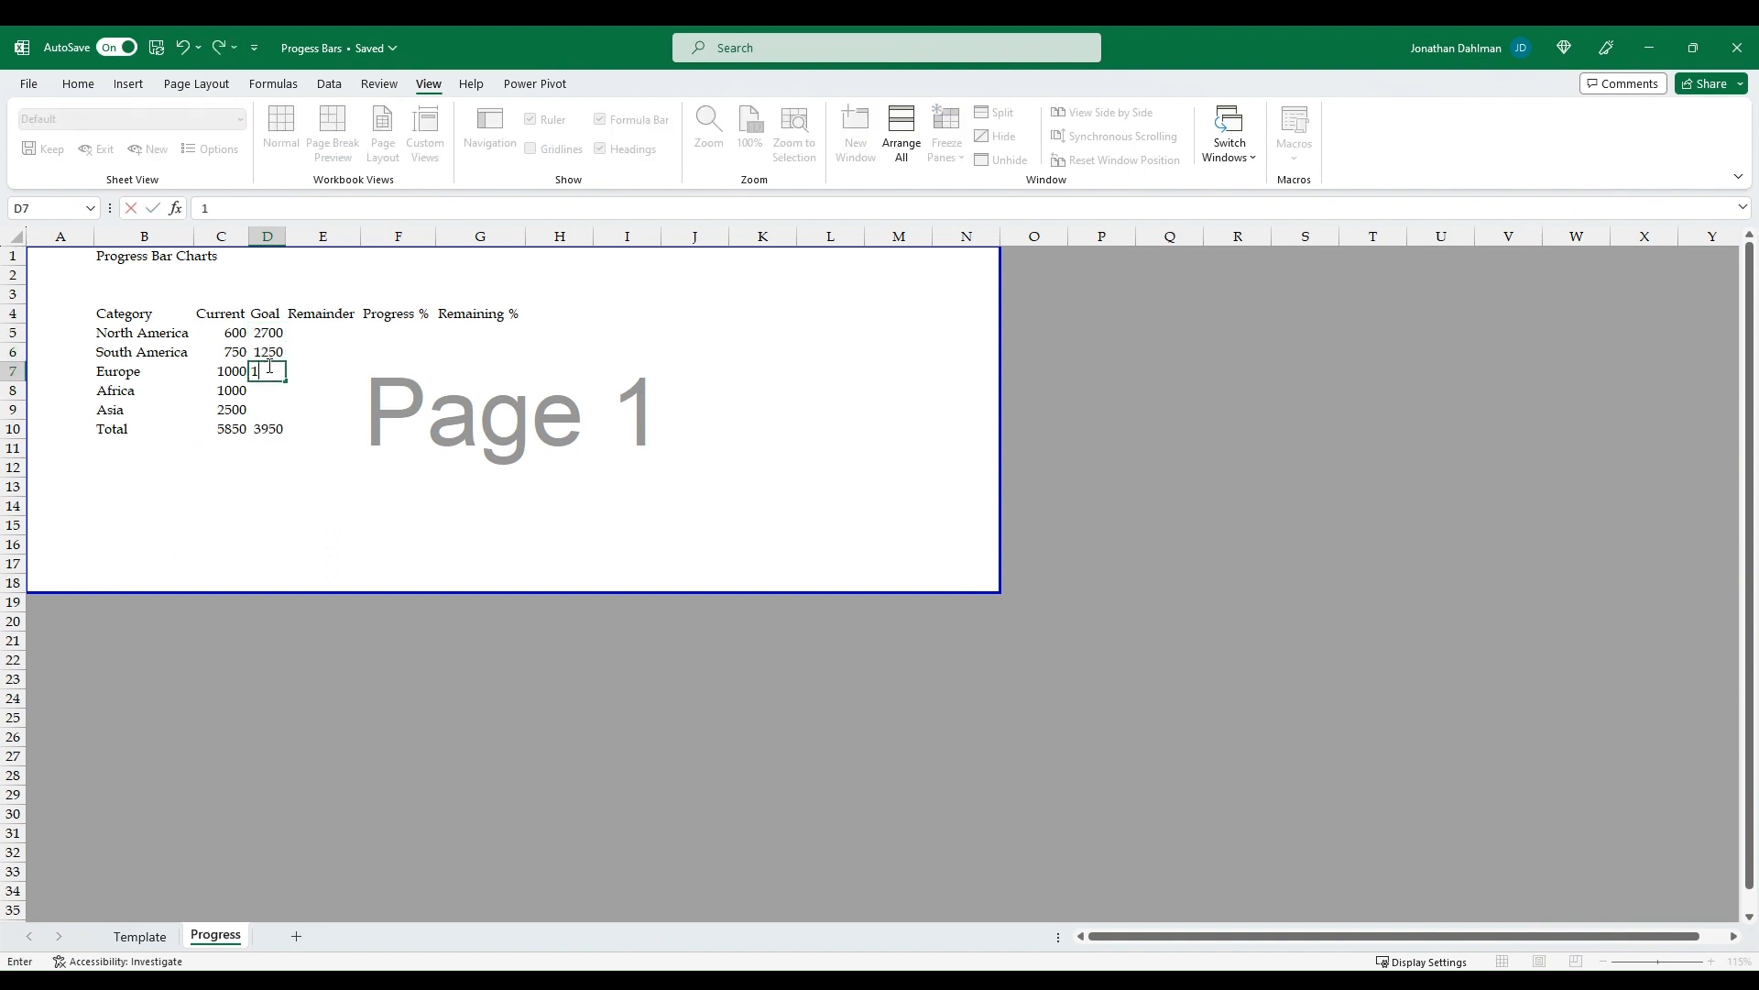
key(Return)
text(1000)
key(Return)
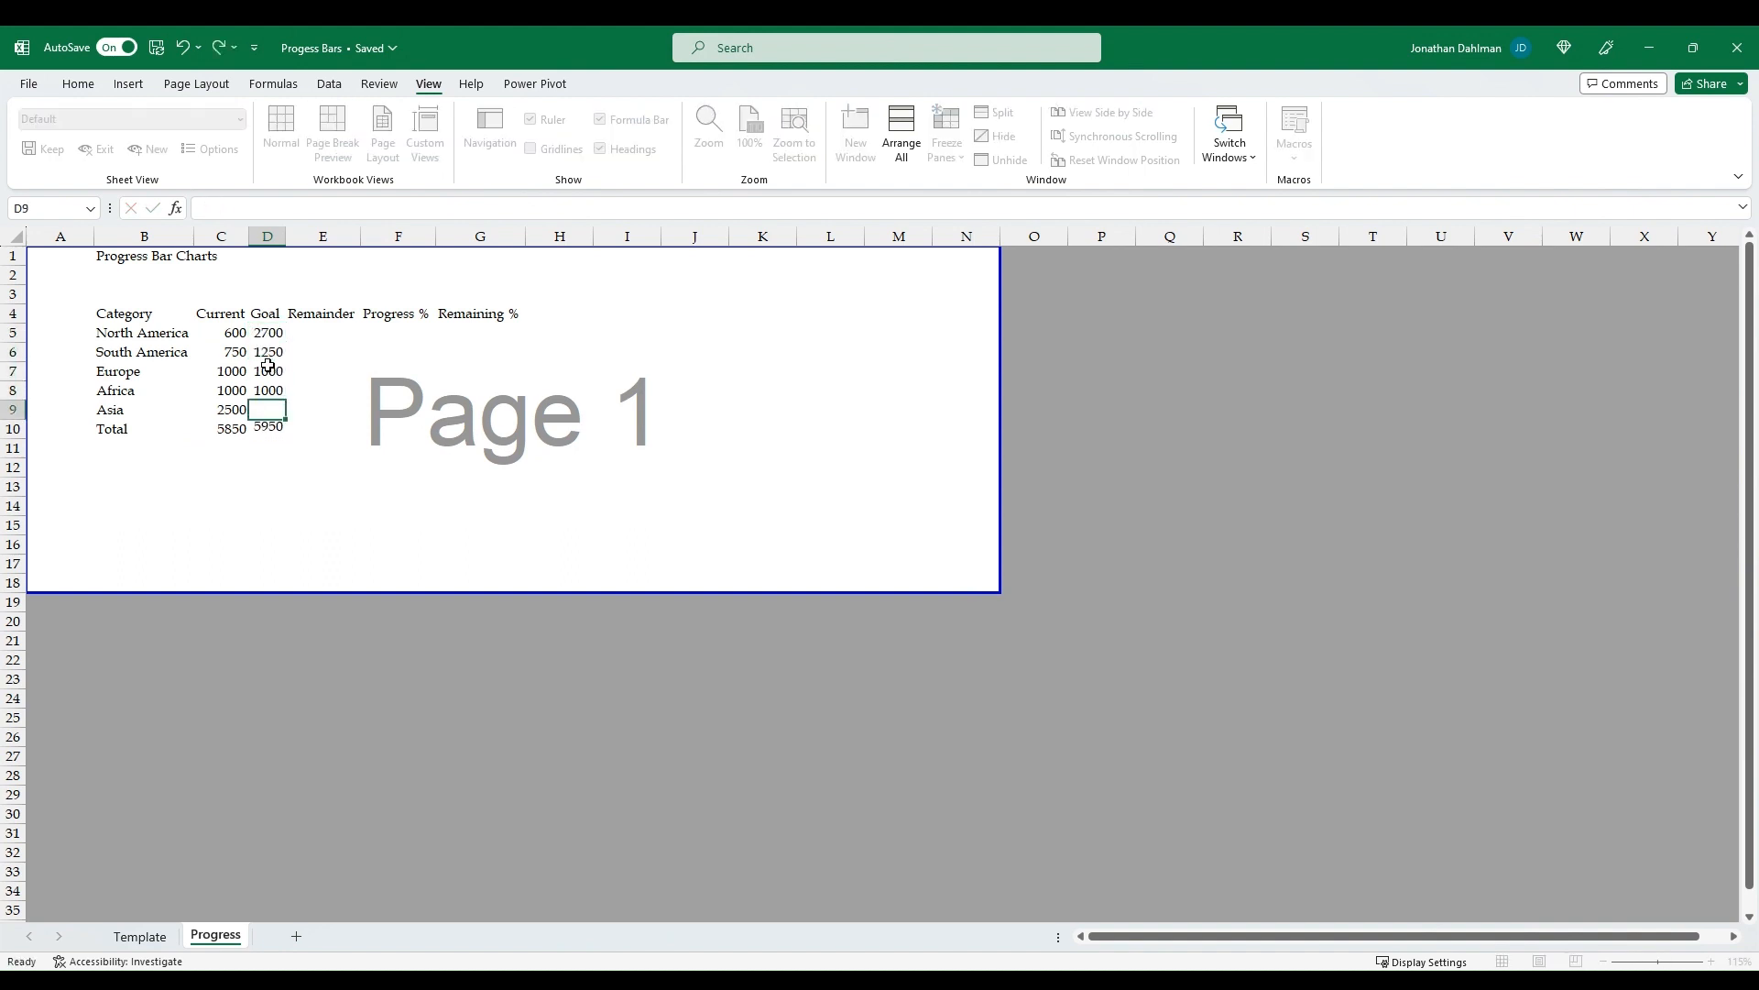
text(3000)
key(Return)
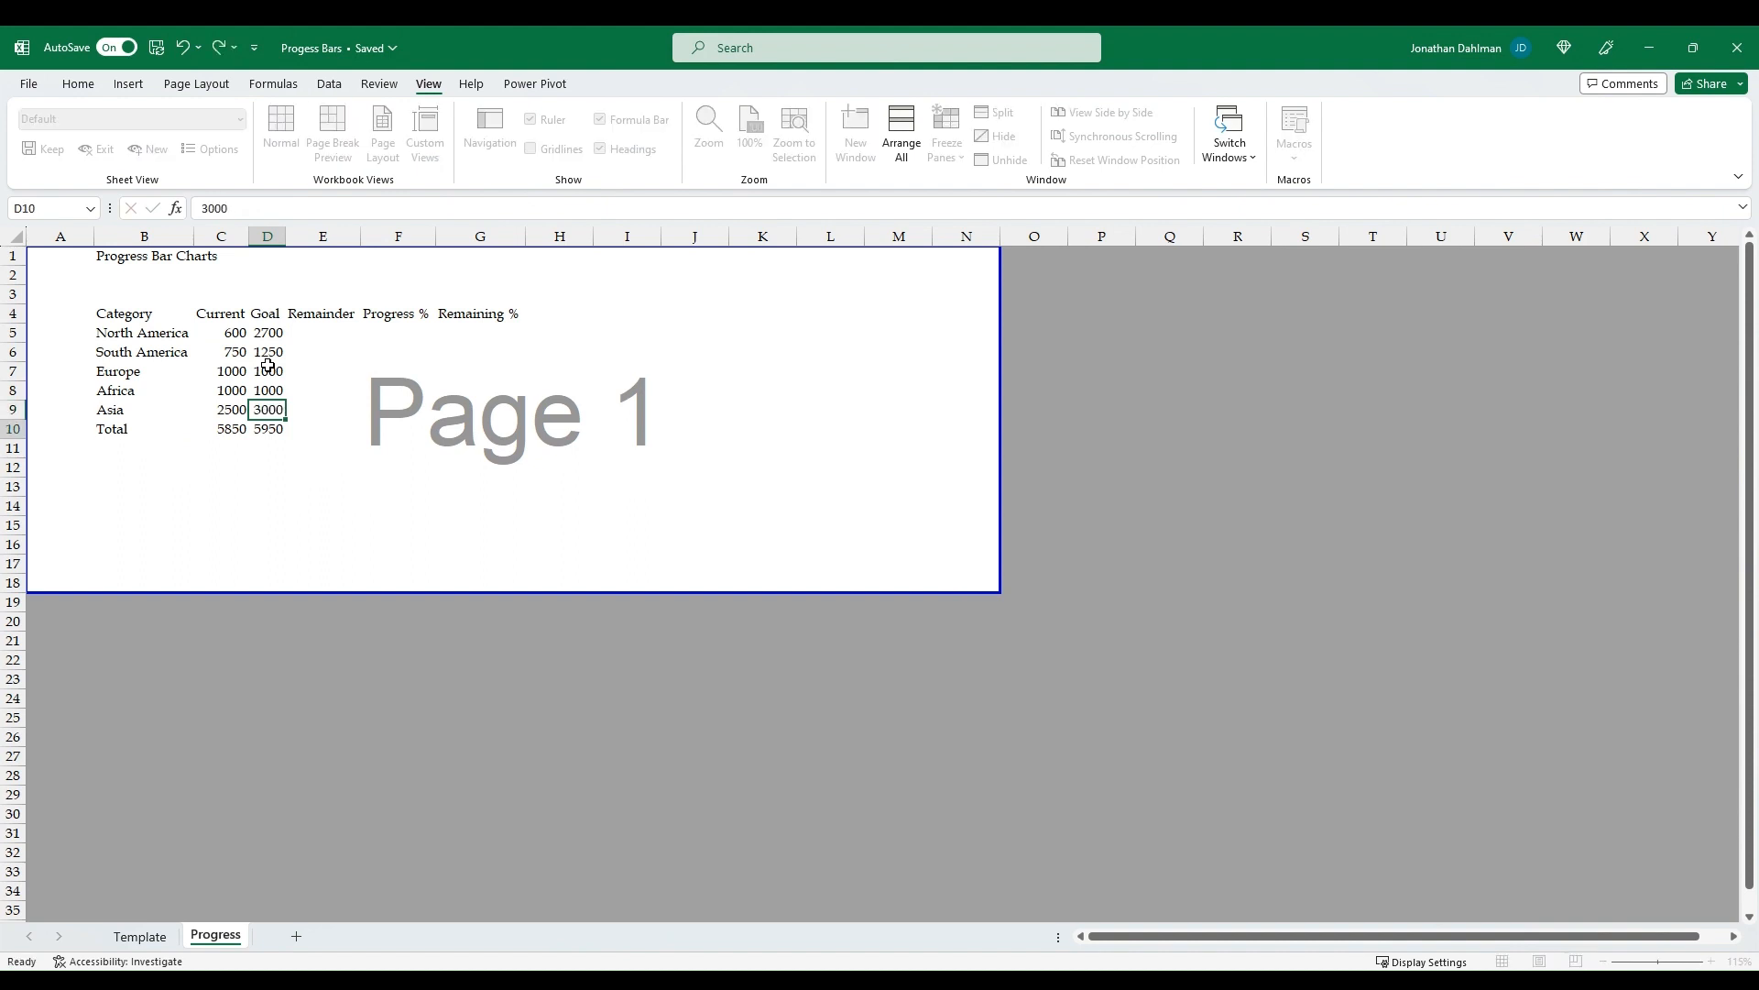
Set the font color of the input cells B5:D9 to a custom blue with RGB 0, 0, 255
key(Up)
key(Up)
key(ctrl+Up)
key(Down)
key(Right)
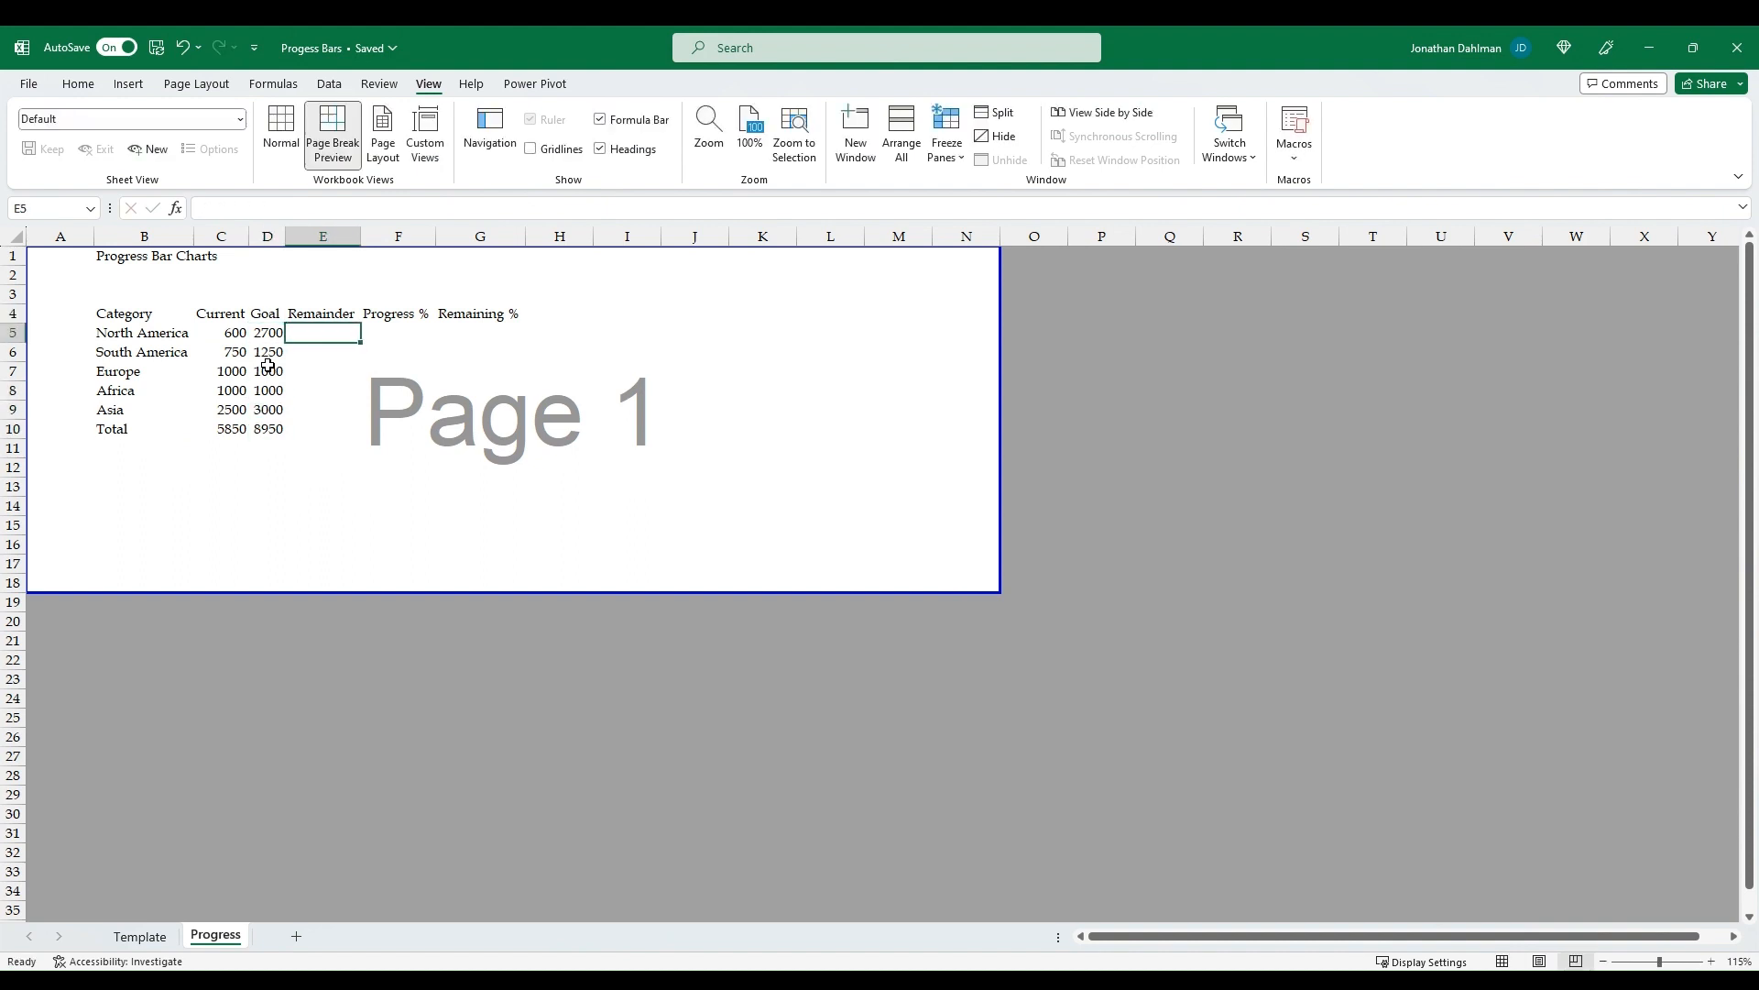
key(Left)
key(Left)
key(Left)
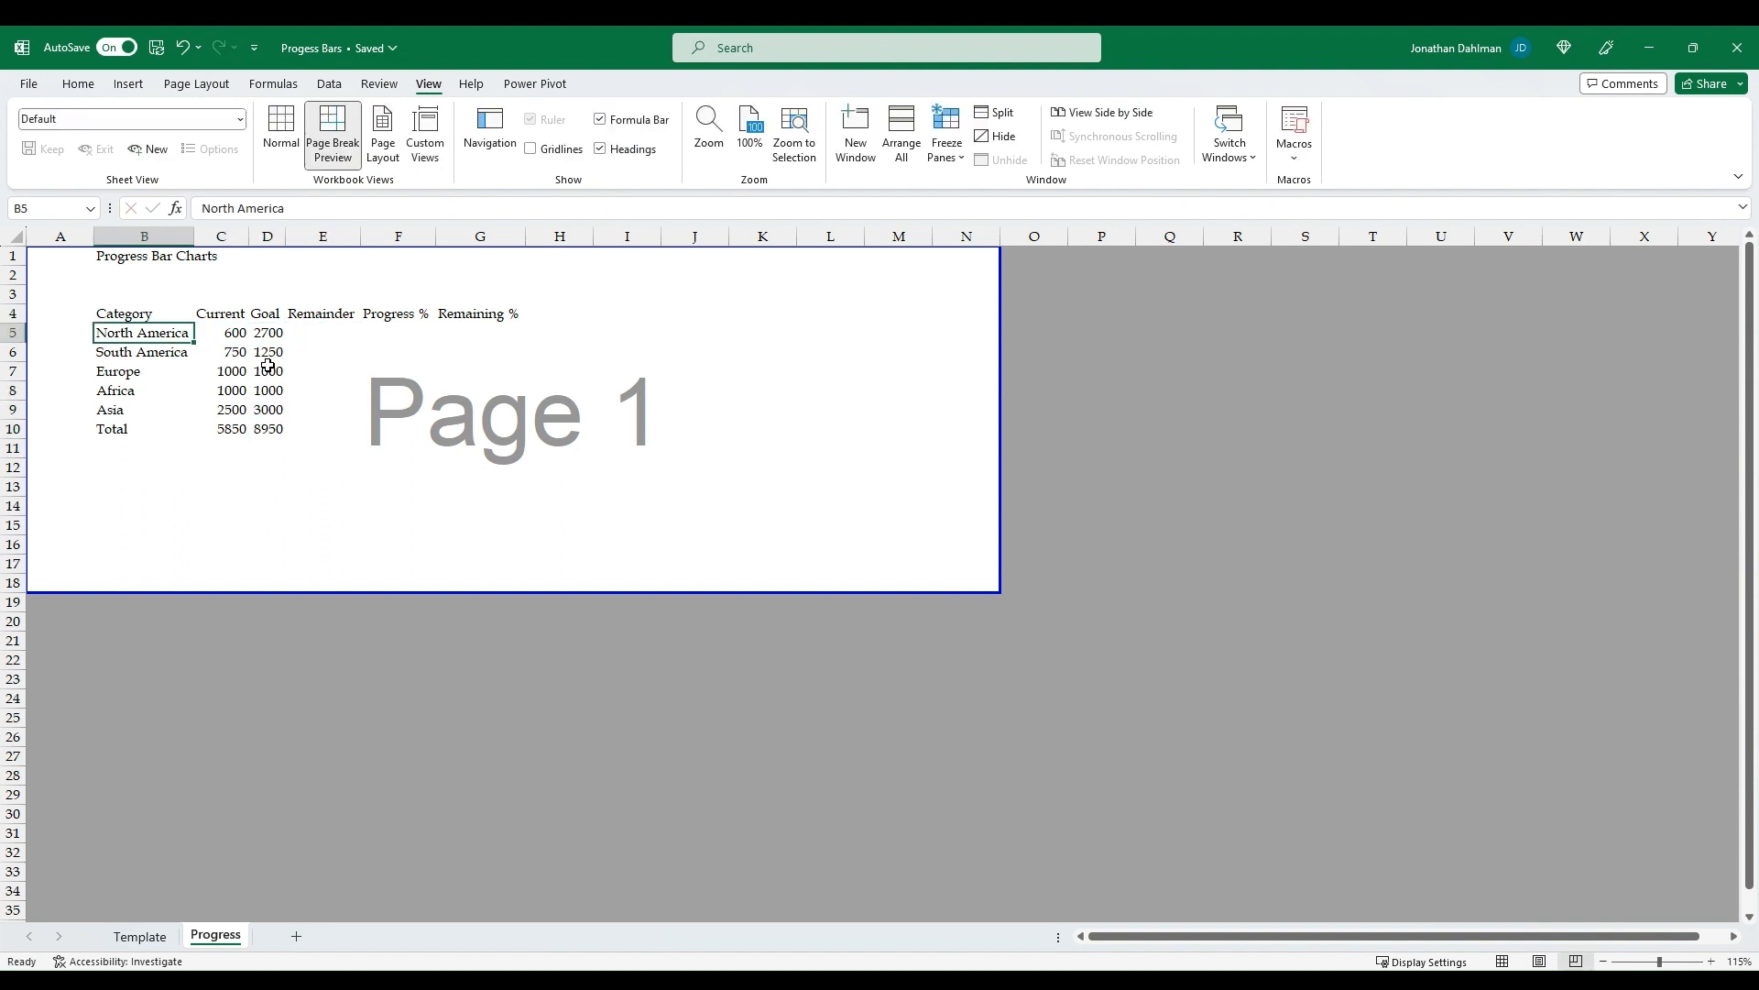
key(shift+Right)
key(shift+Right)
key(shift+Down)
key(shift+Down)
key(shift+Down)
key(shift+Down)
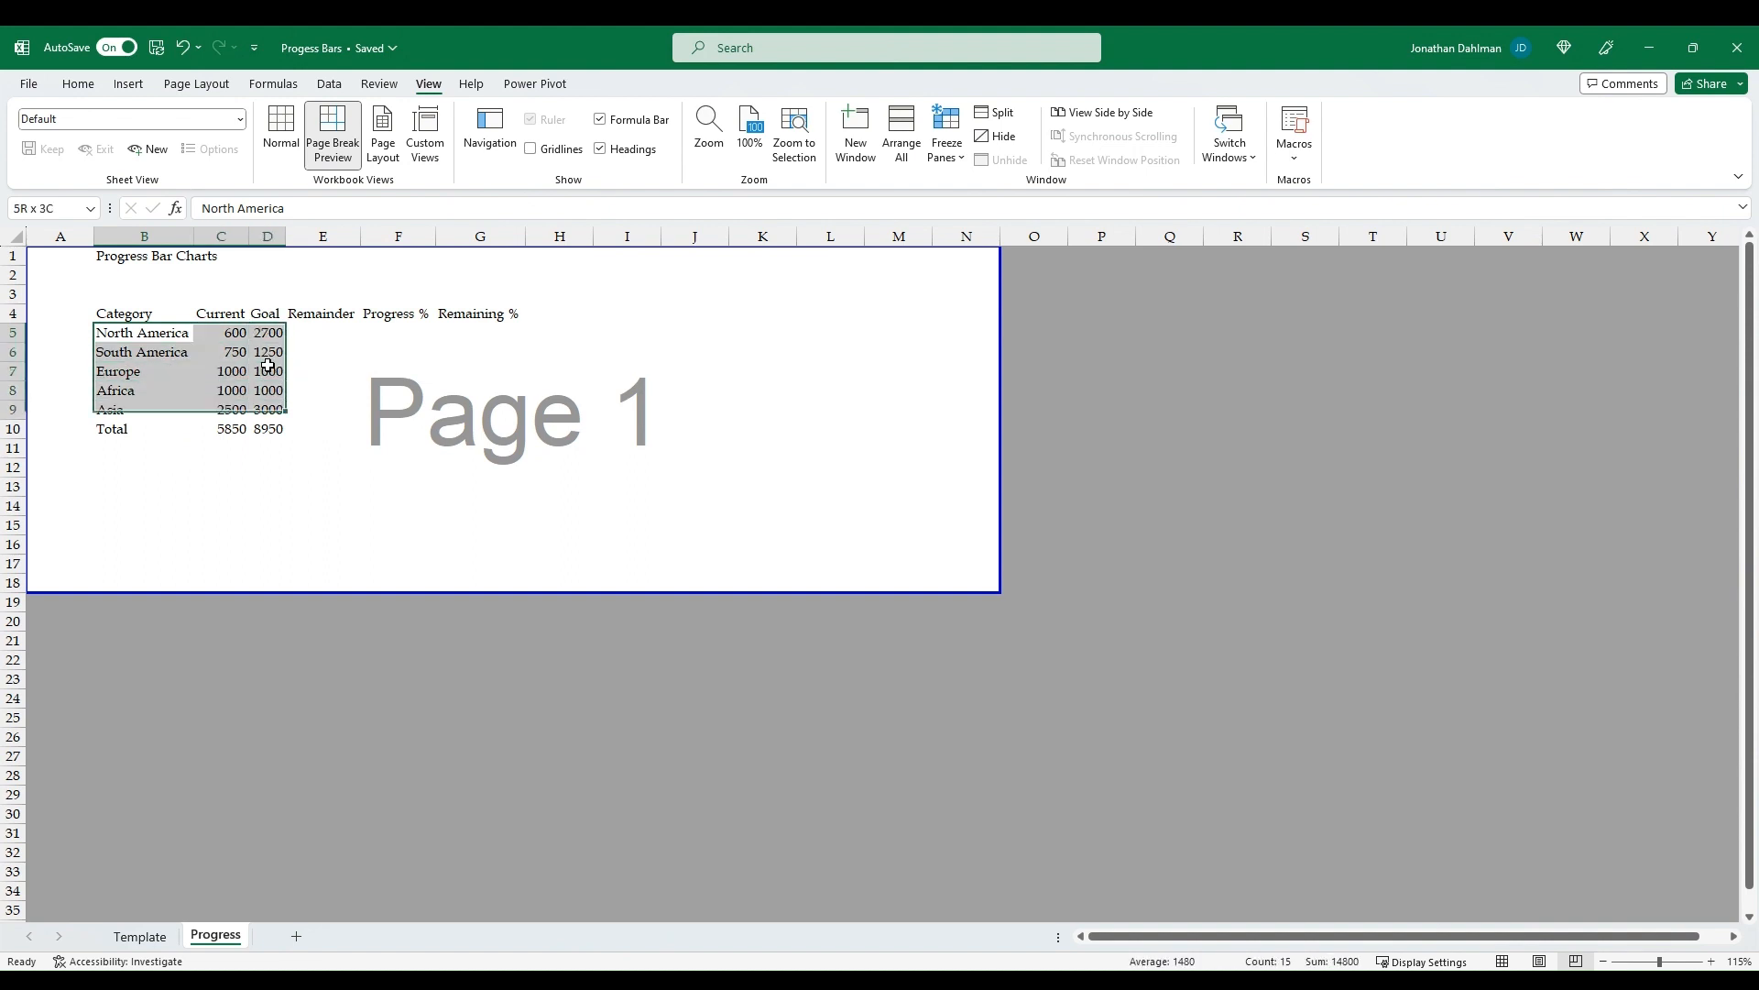
click(80, 83)
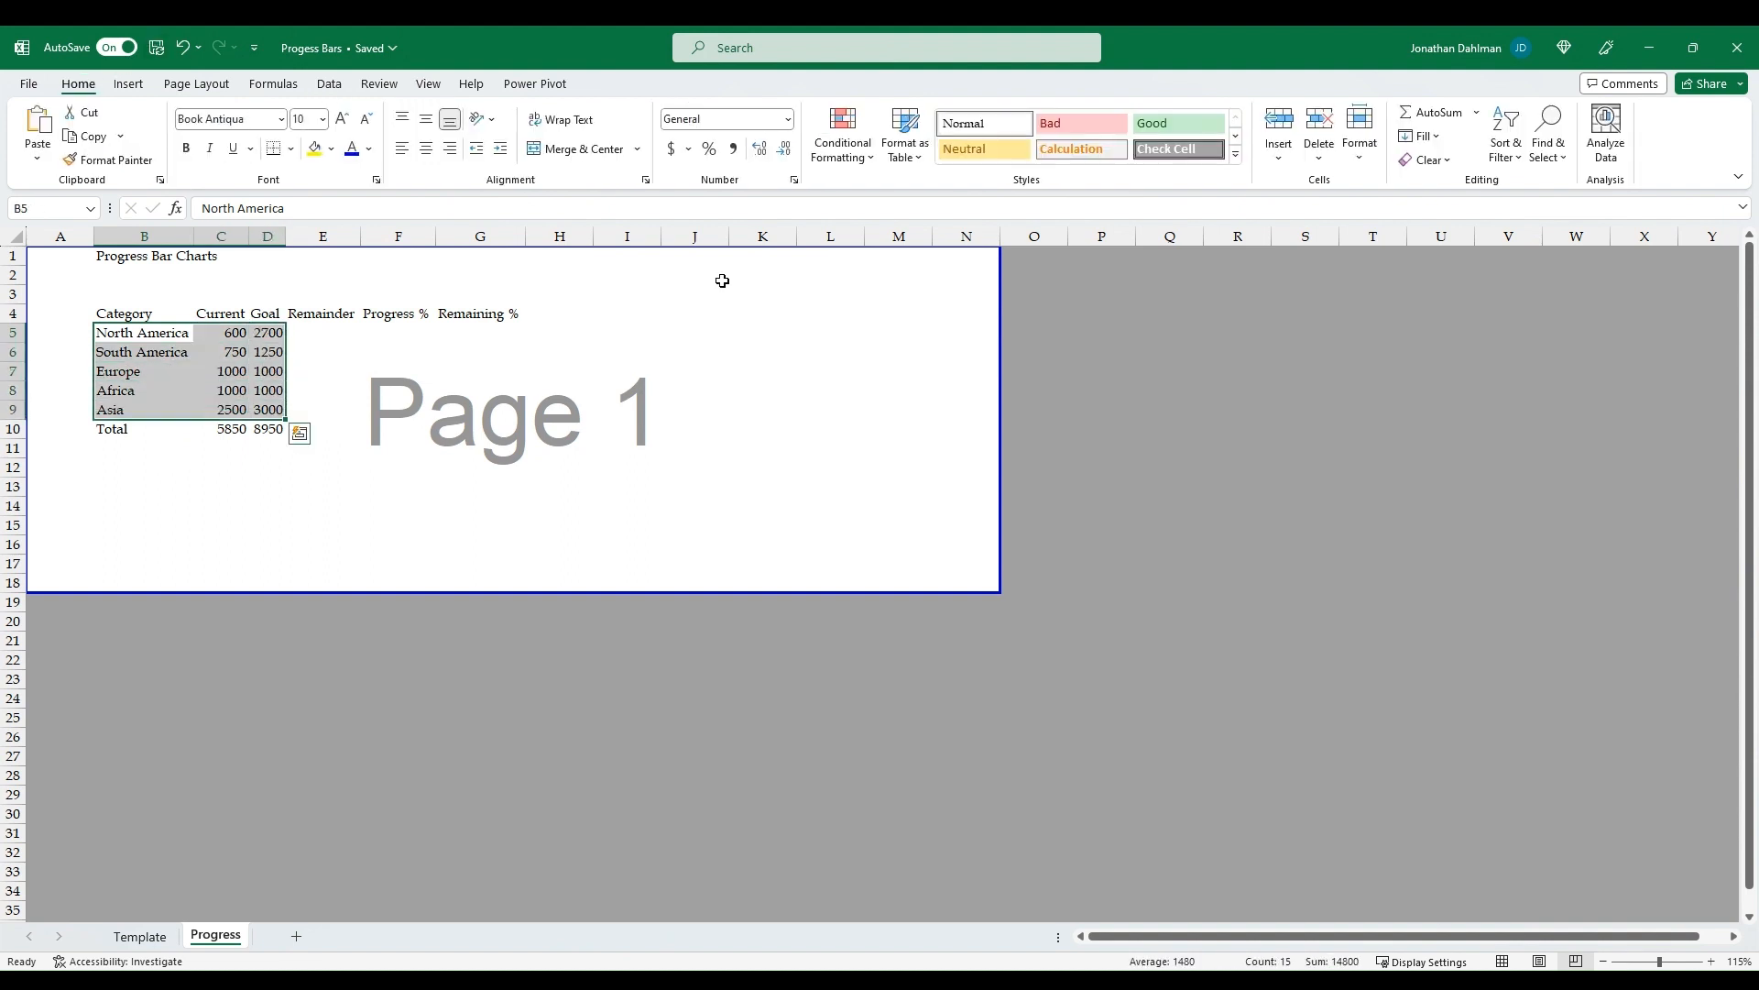
click(368, 150)
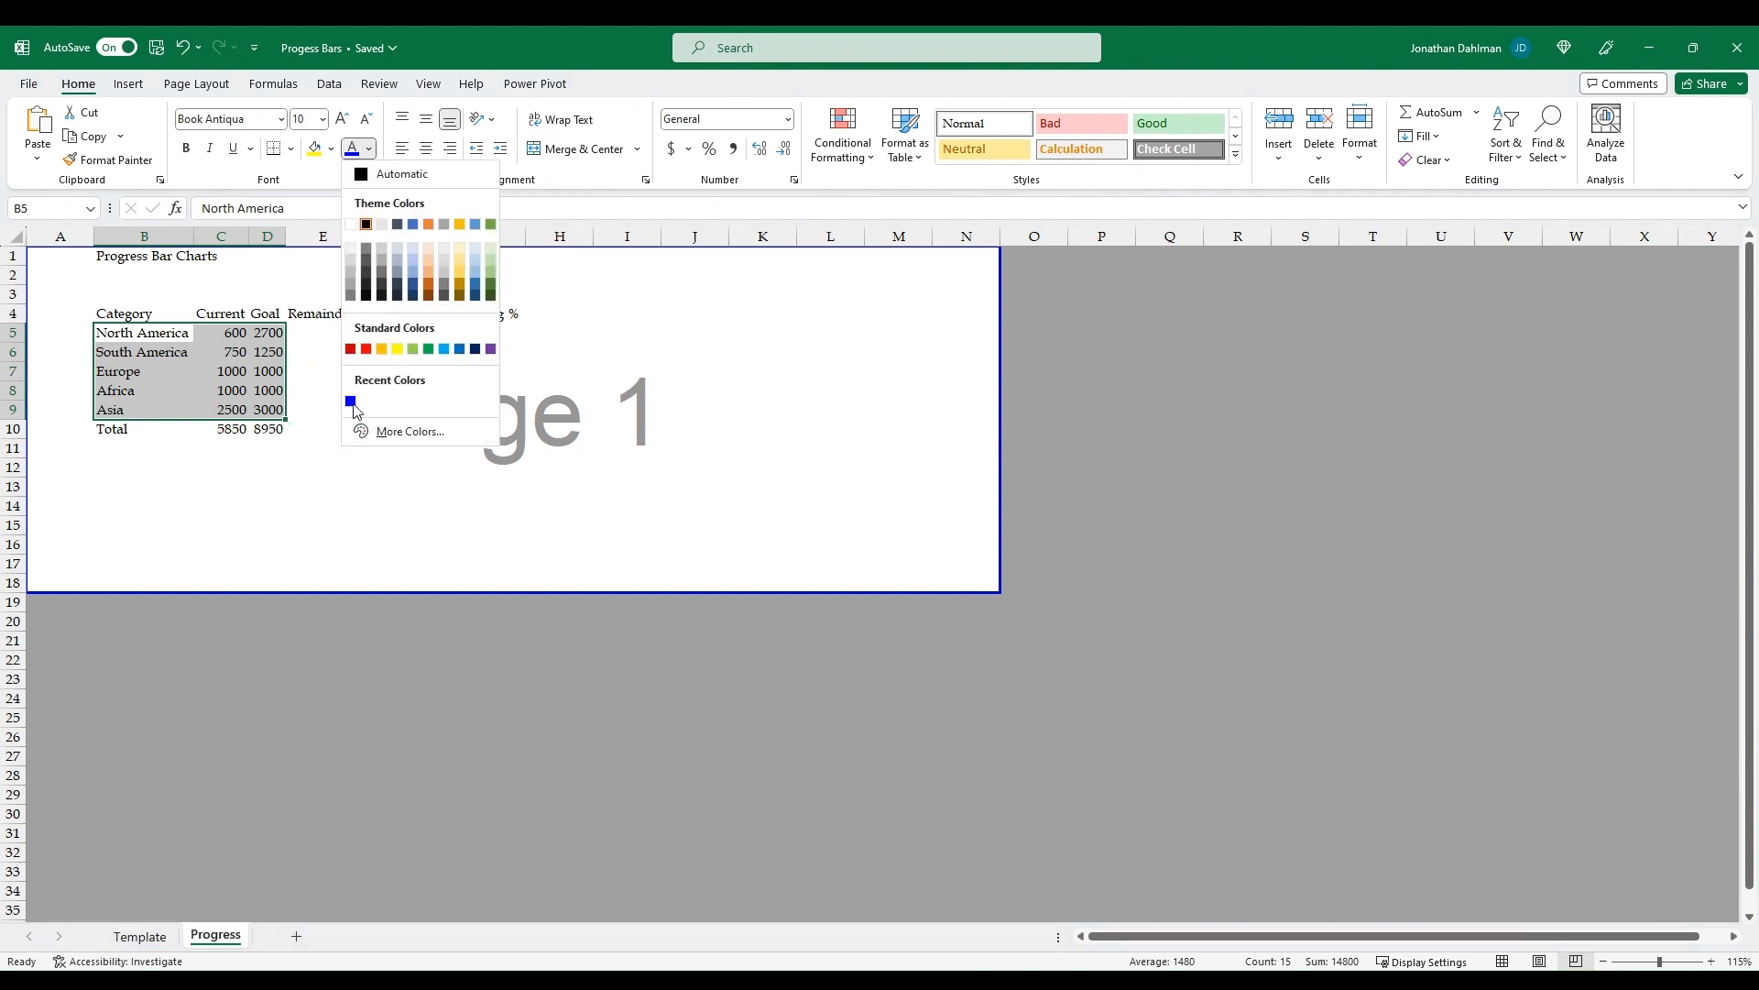
click(412, 434)
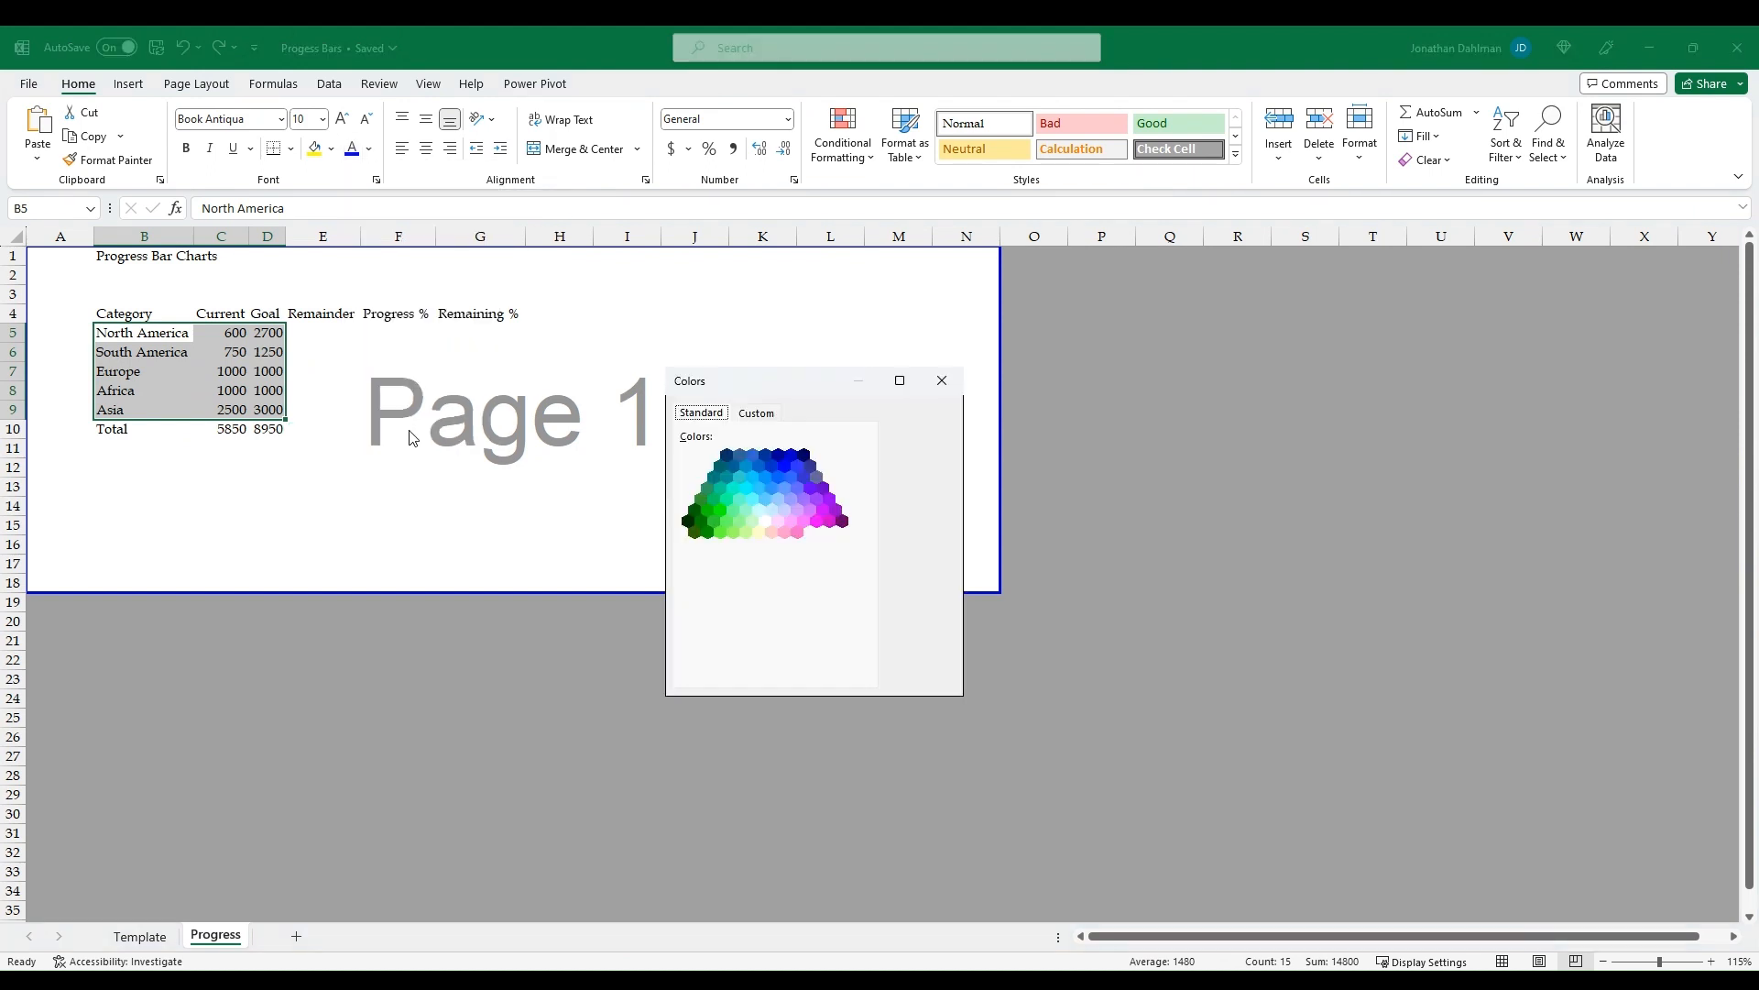
click(755, 414)
double_click(767, 656)
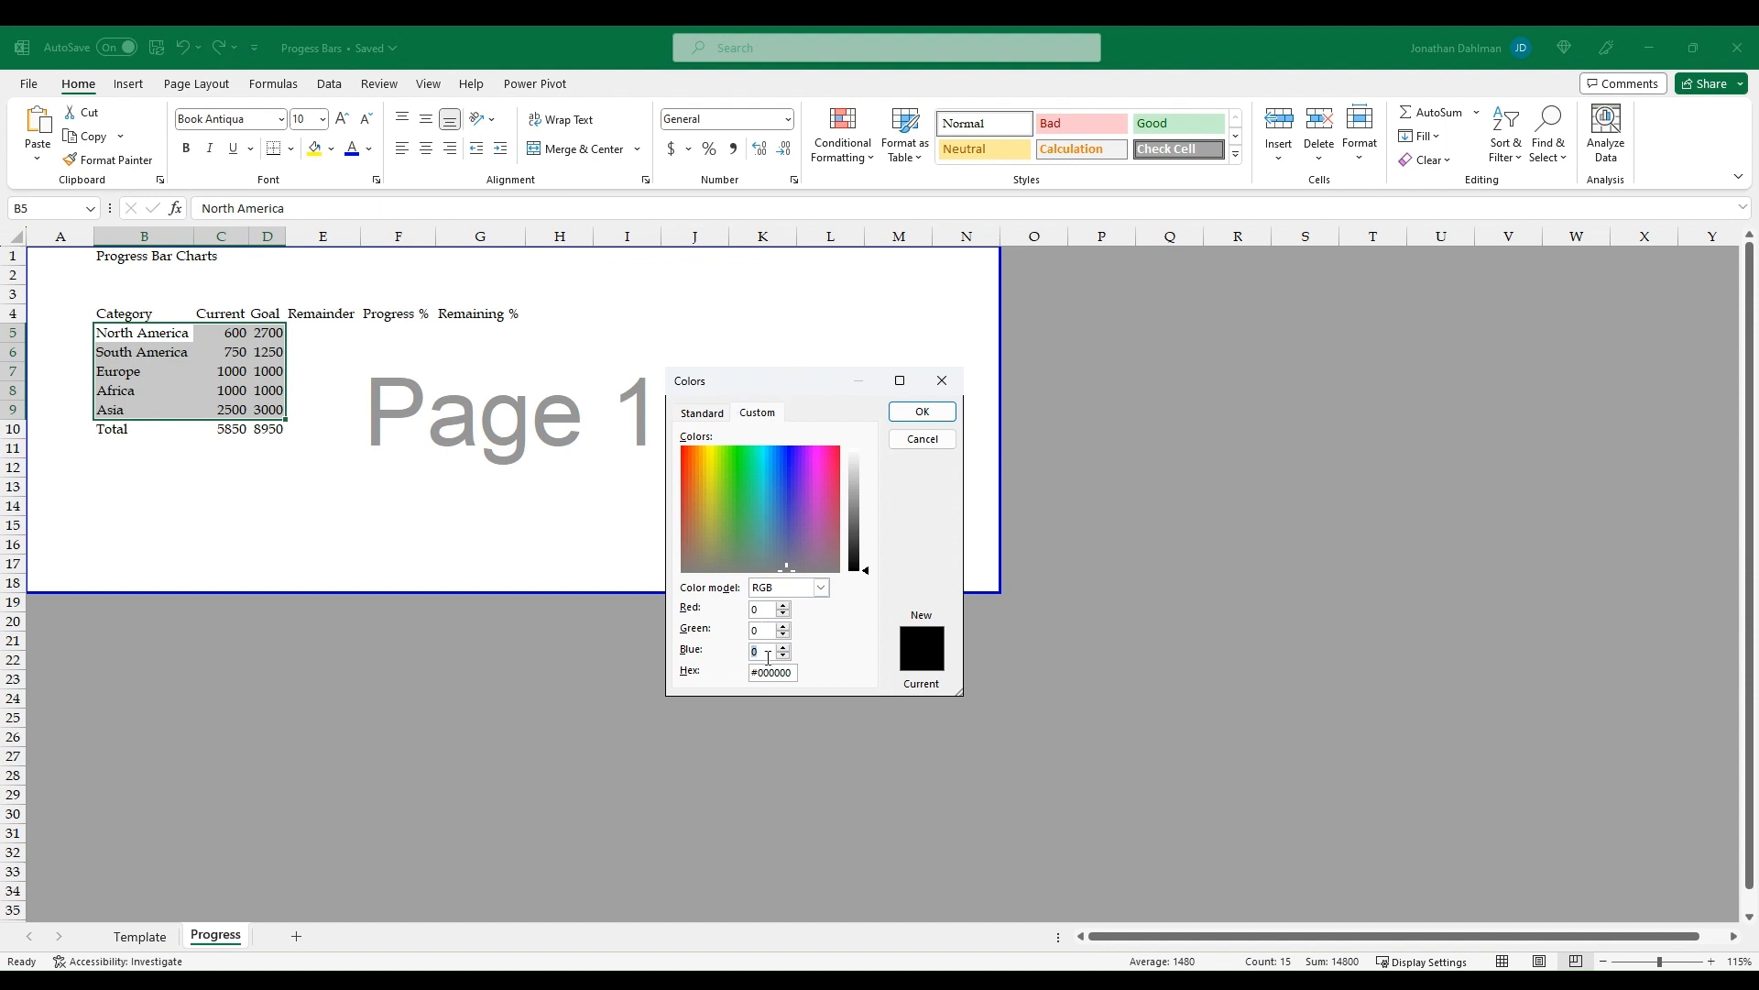
text(255)
click(920, 408)
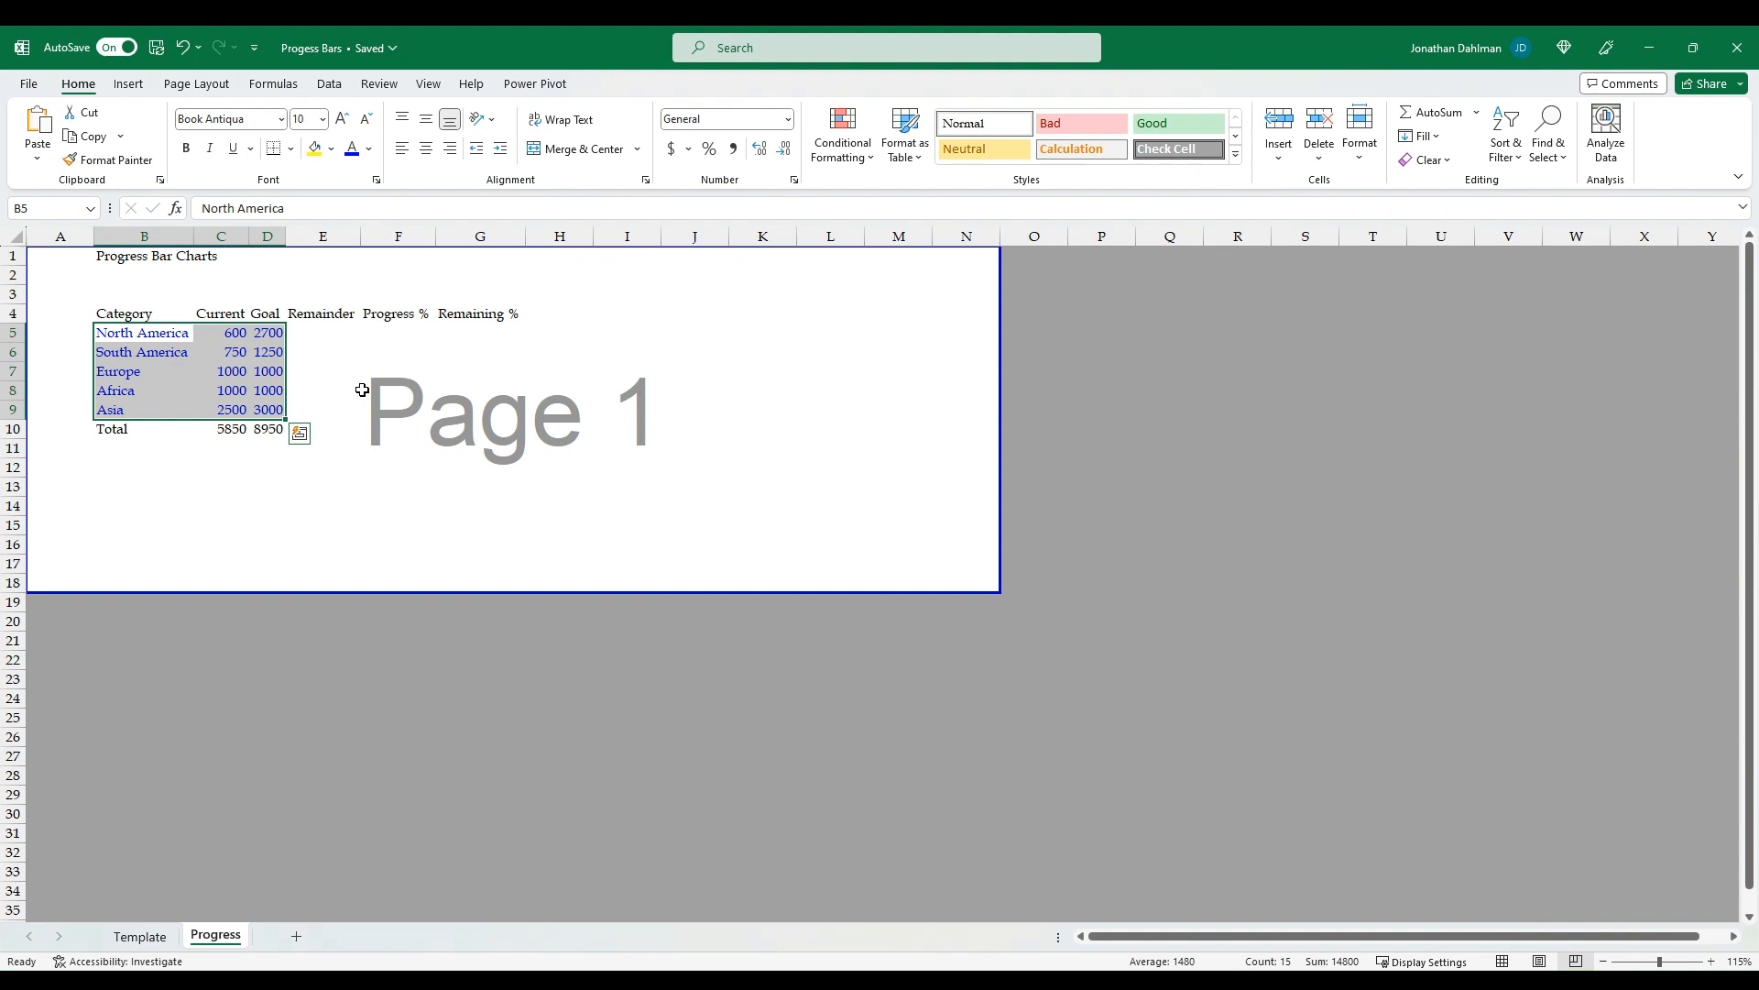
Enter the Remainder formula =IF(D5-C5<0,0,D5-C5) for North America in cell E5
click(336, 340)
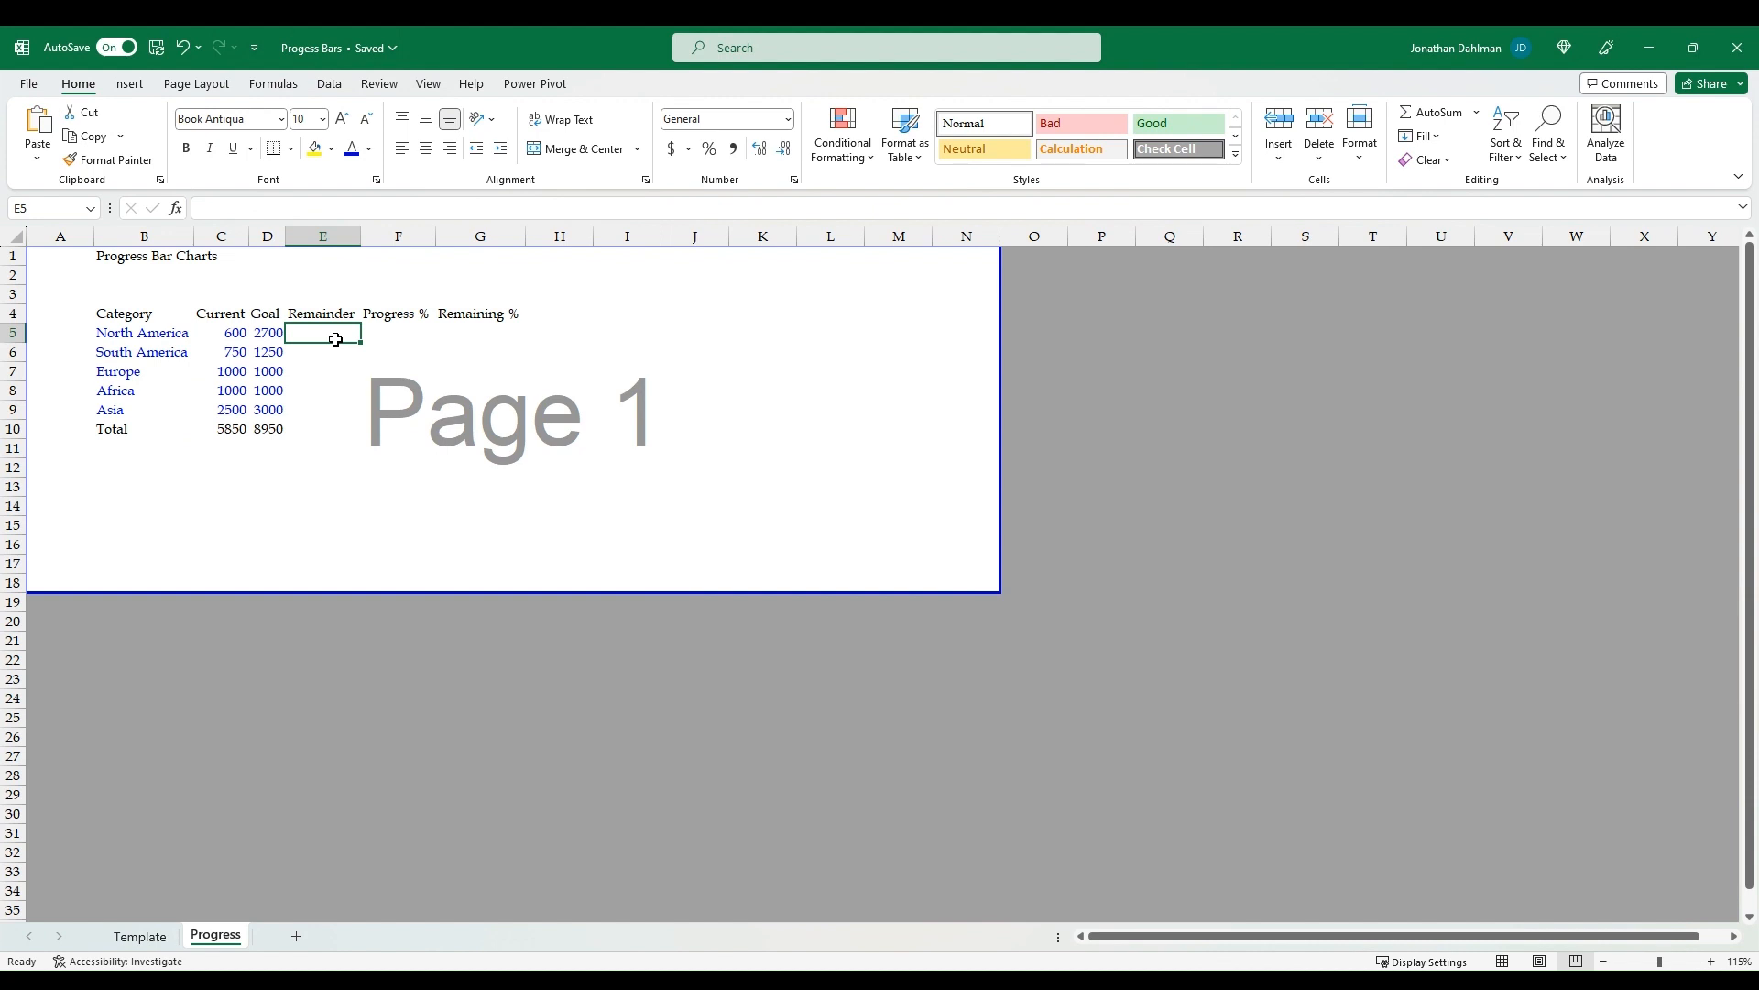
text(=)
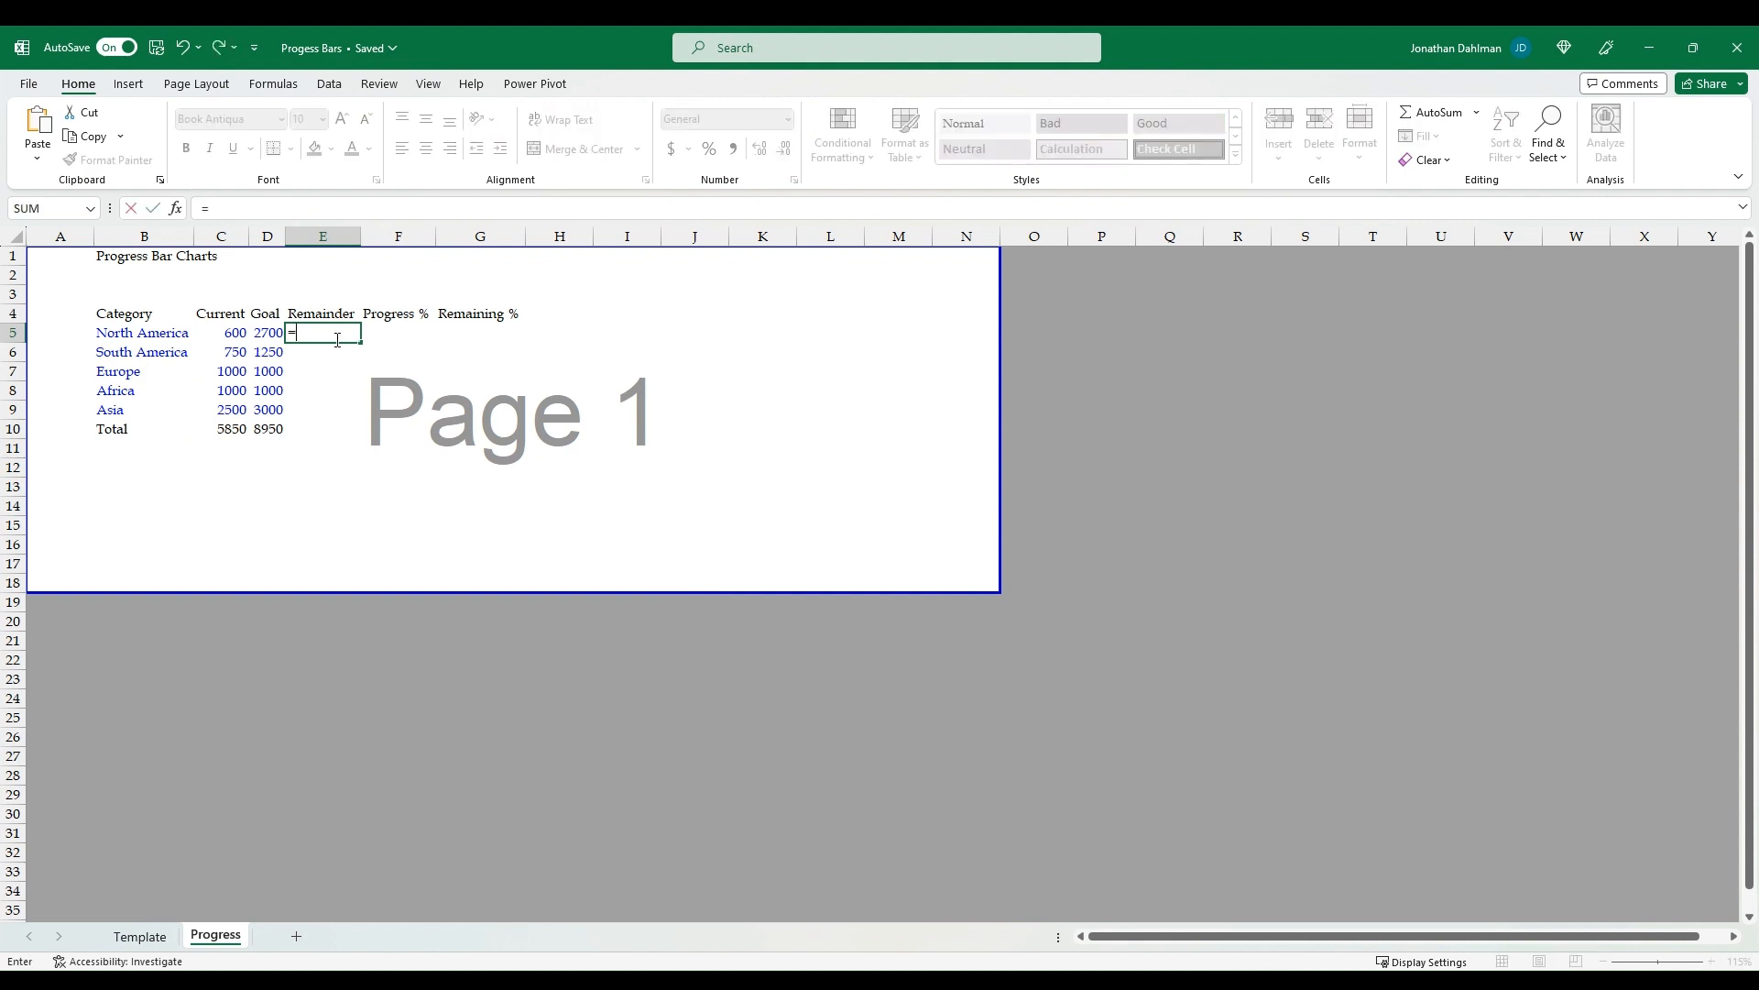
text(if)
key(Tab)
key(Left)
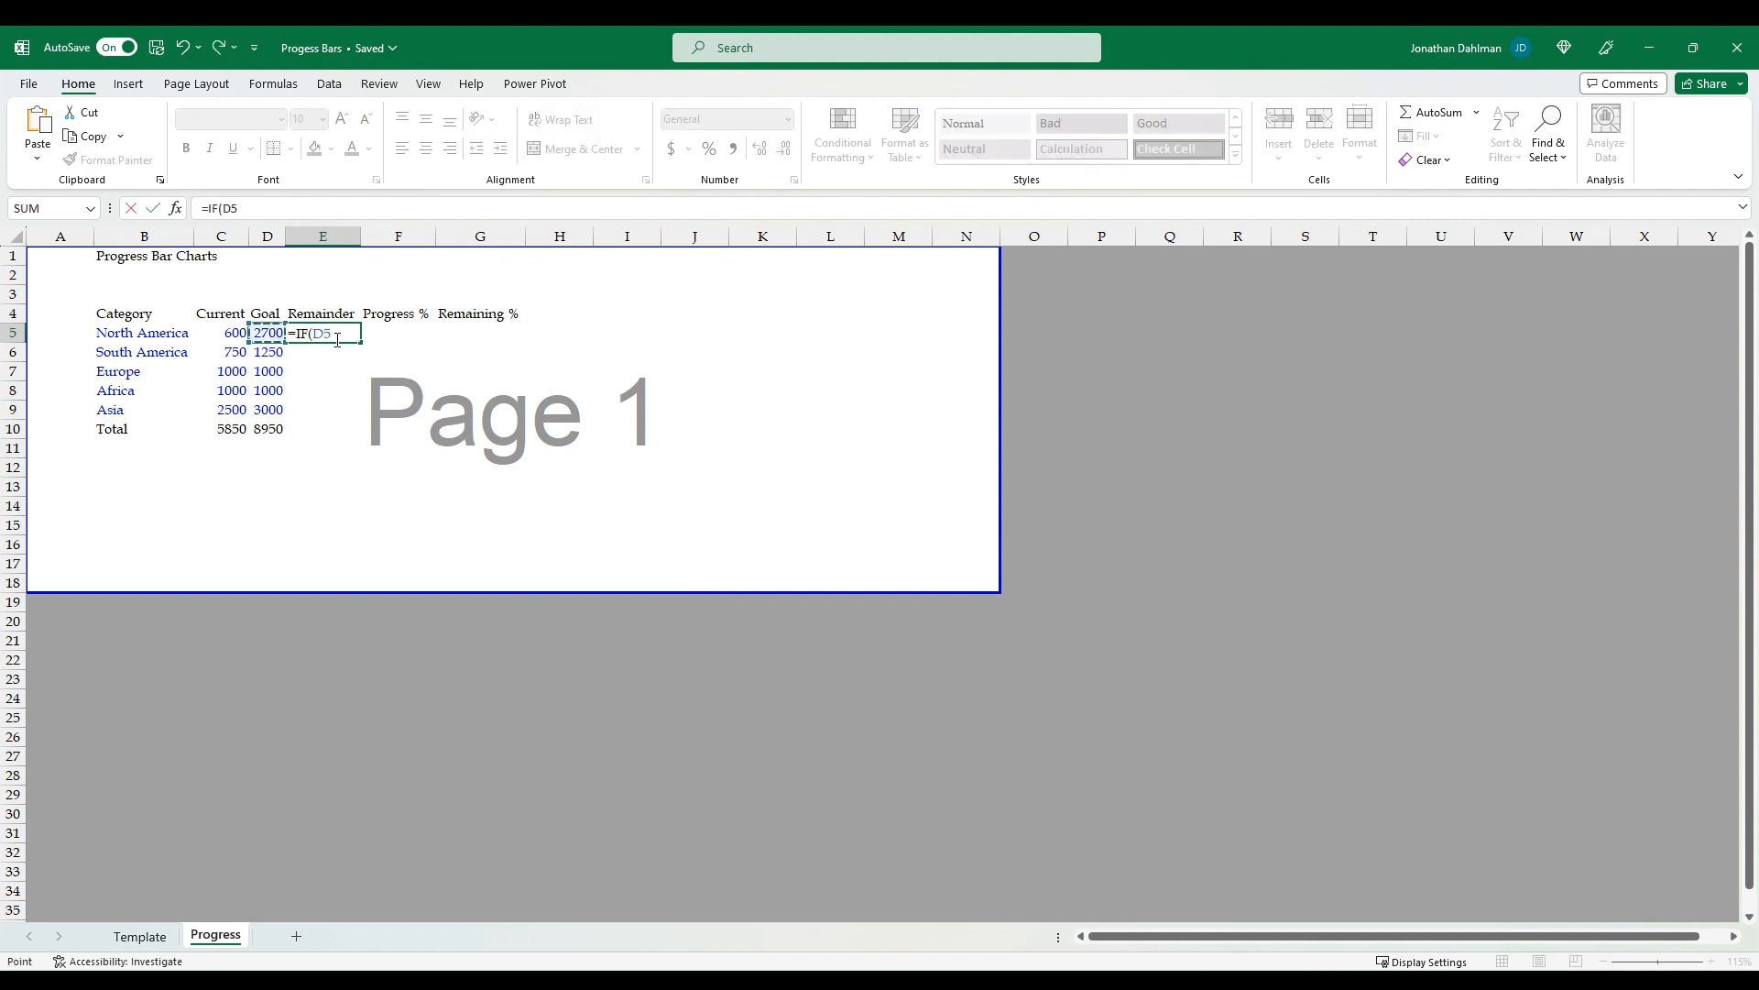
text(-)
key(Left)
key(Left)
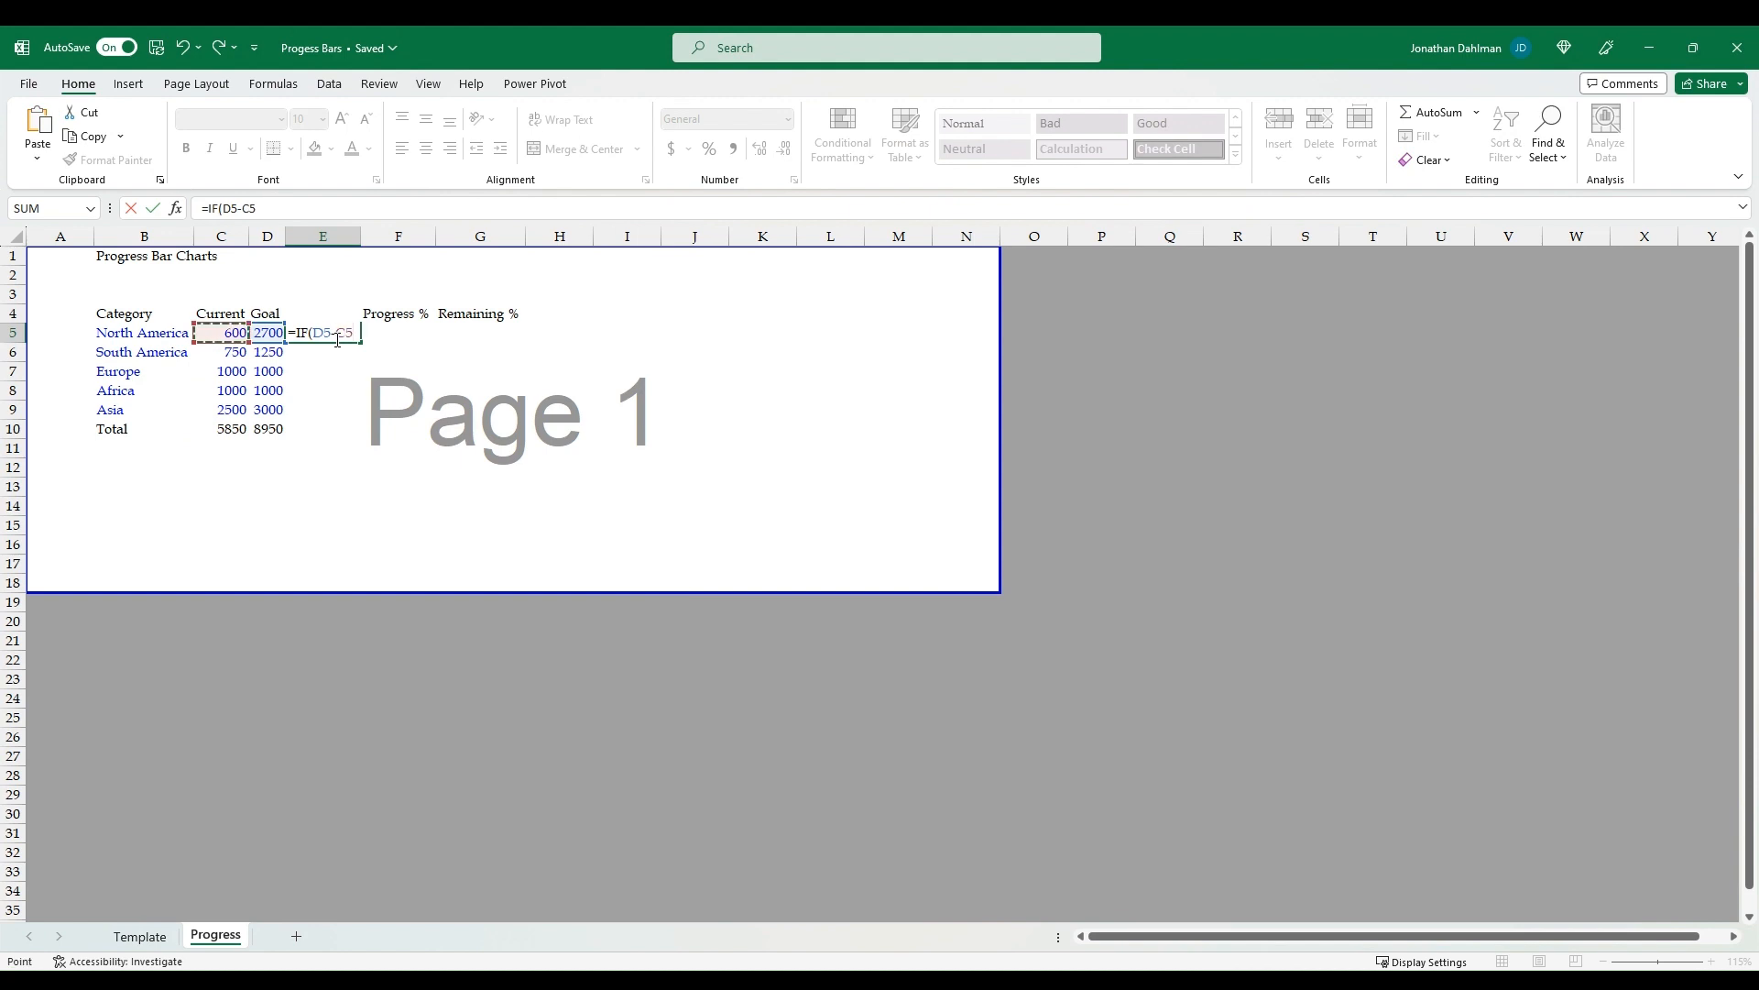
text(<0,0,)
key(Left)
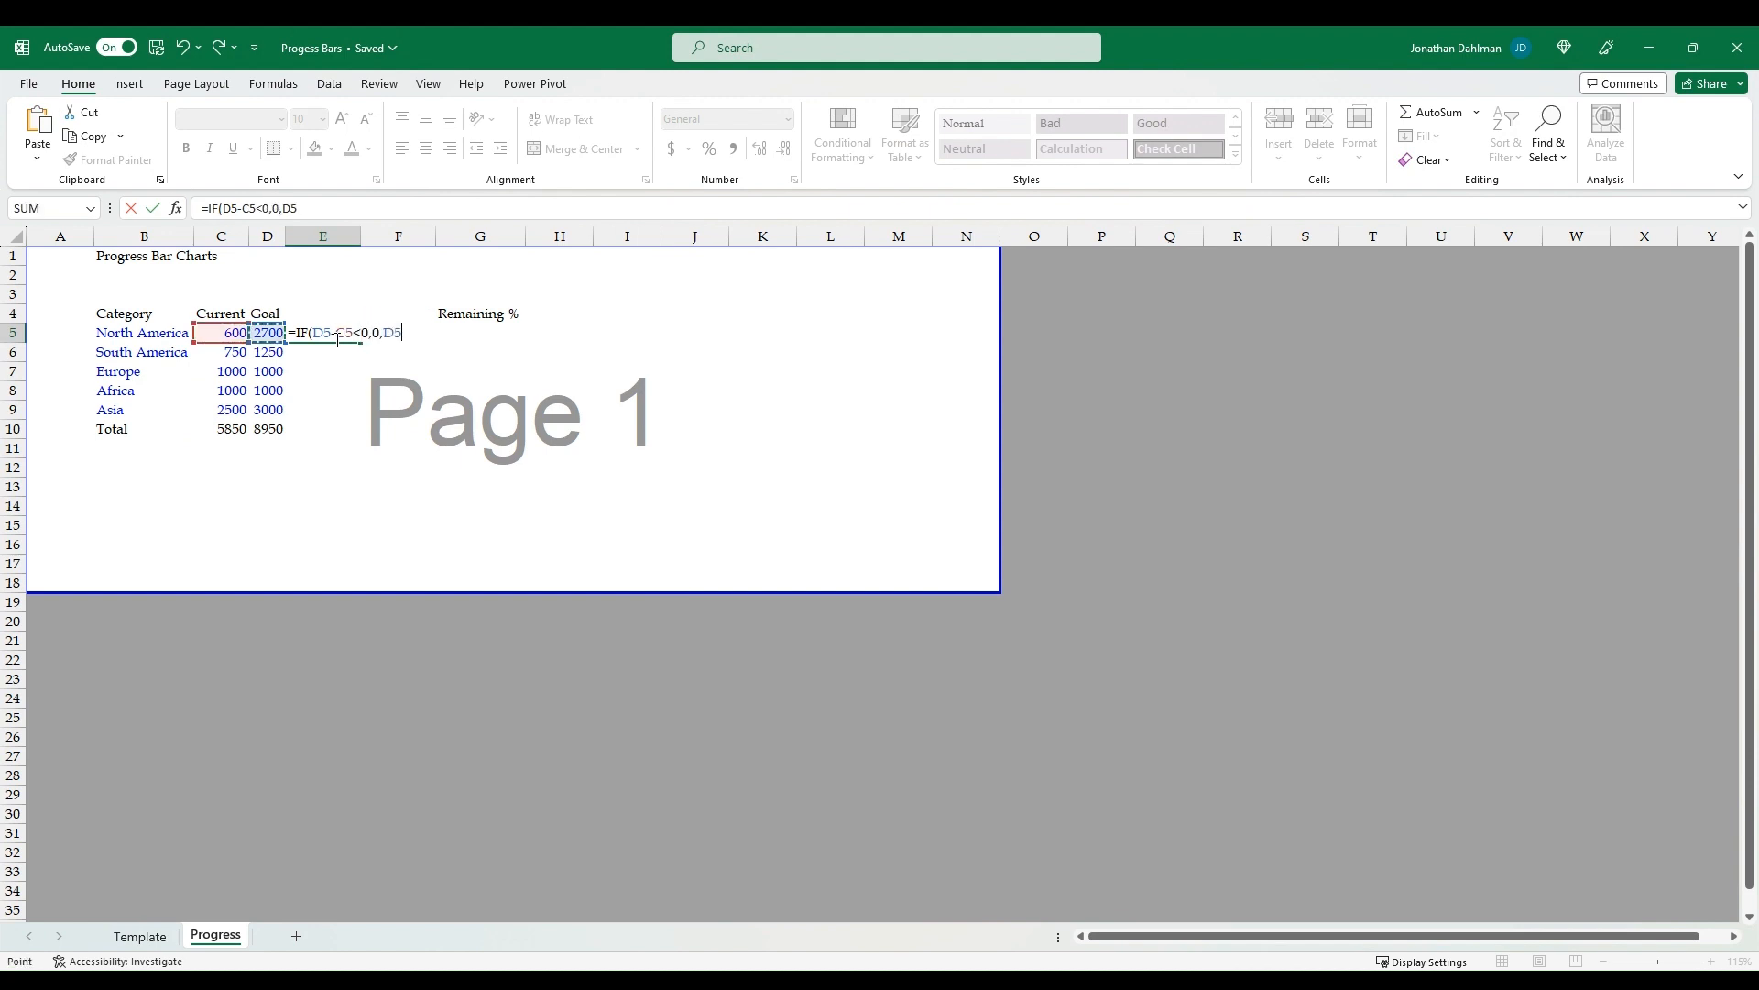
text(-)
key(Left)
key(Left)
text())
key(Return)
Fill the Remainder formula from E5 down to E9
key(Up)
key(shift+Down)
key(shift+Down)
key(shift+Down)
key(shift+Down)
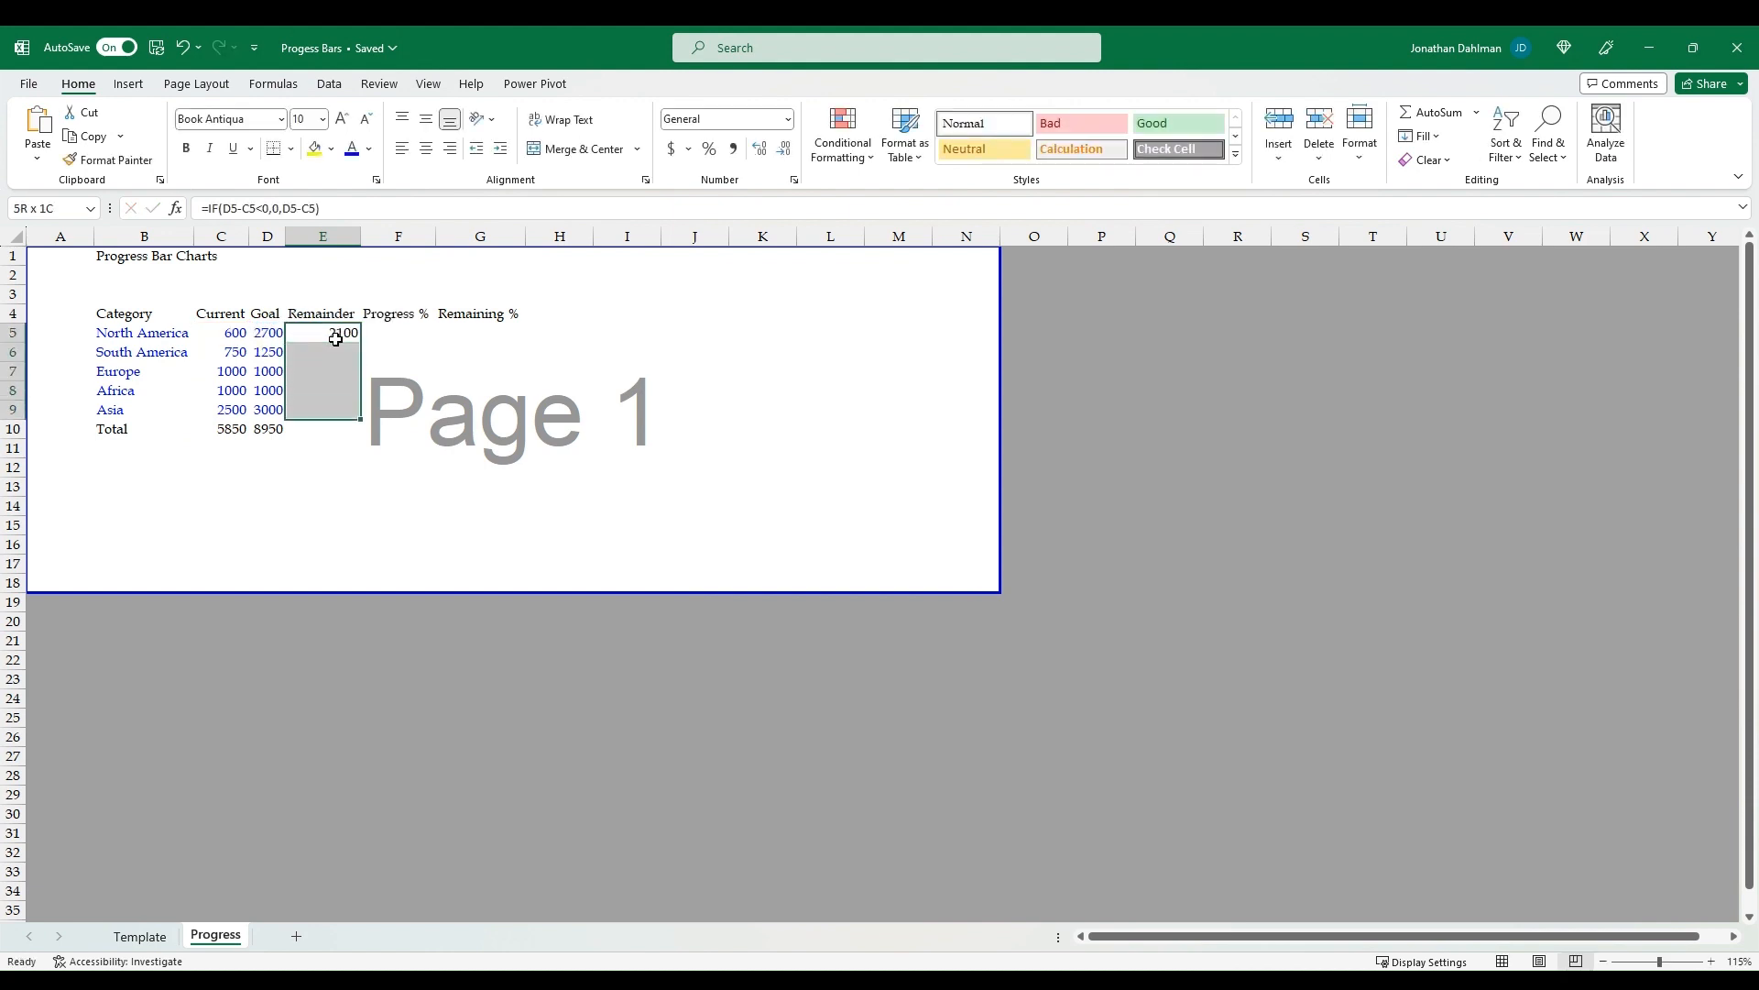
key(ctrl+d)
Total the Remainder column in E10 with =SUM(E5:E9) and return to cell E5
key(Down)
key(Down)
key(Down)
key(Down)
key(Down)
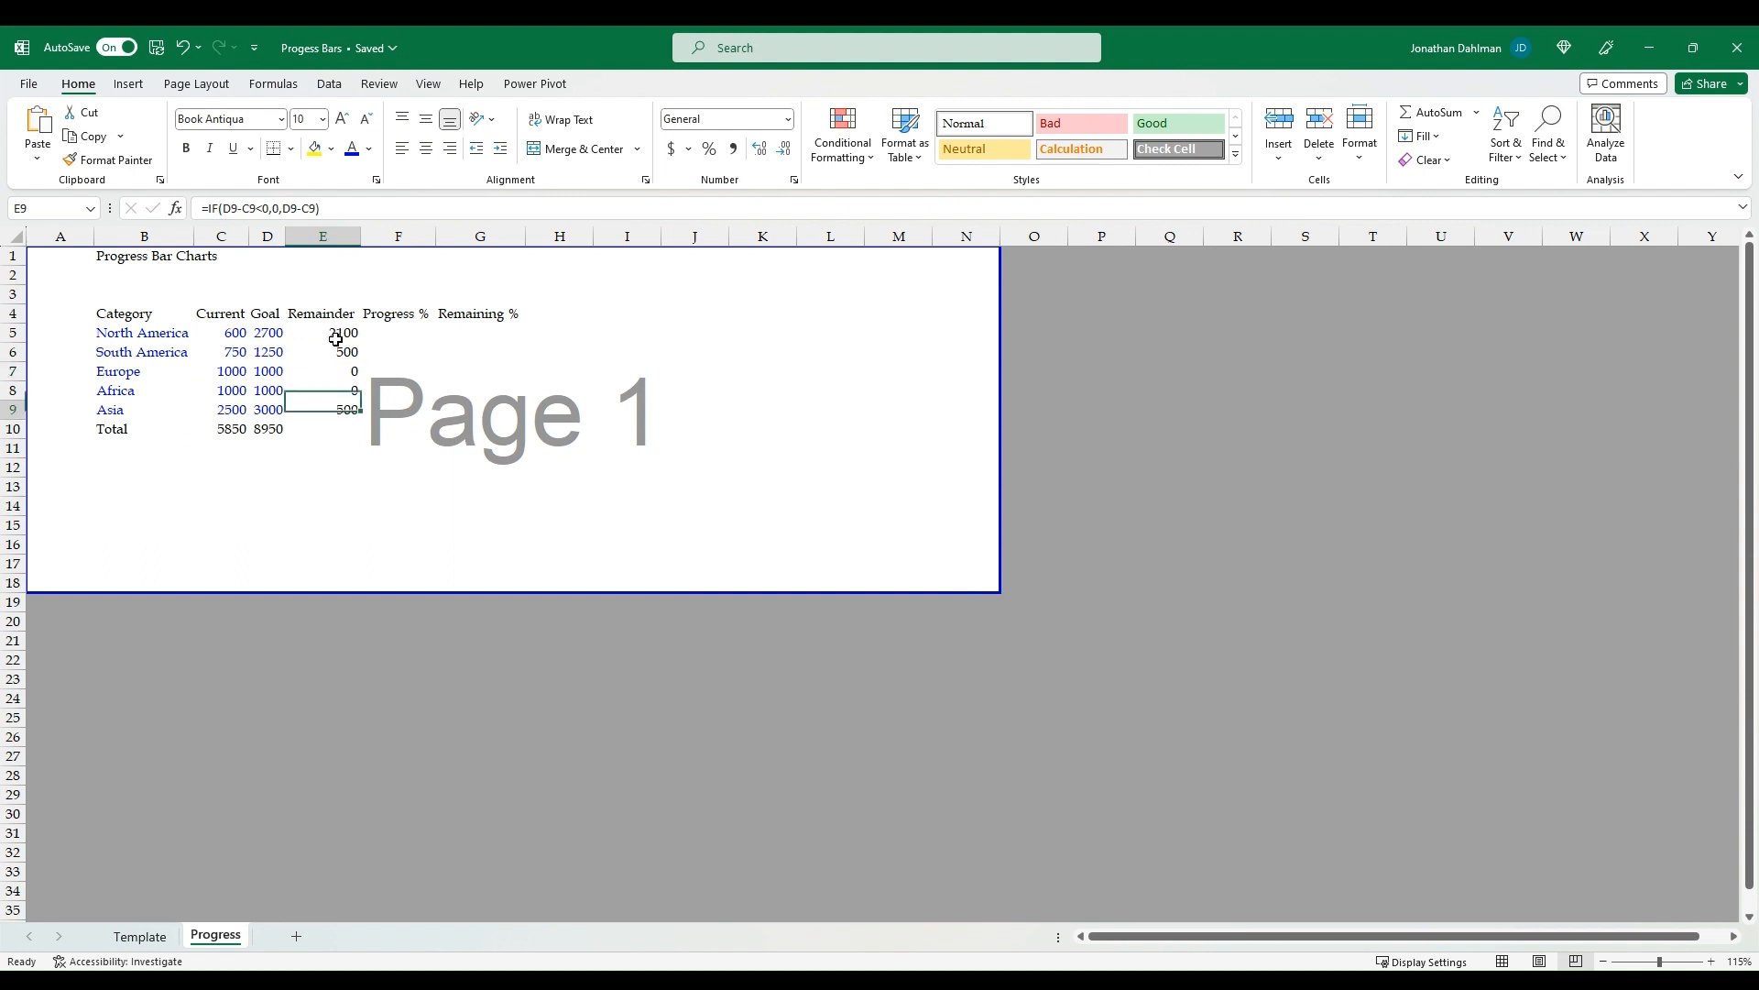
key(alt+equal)
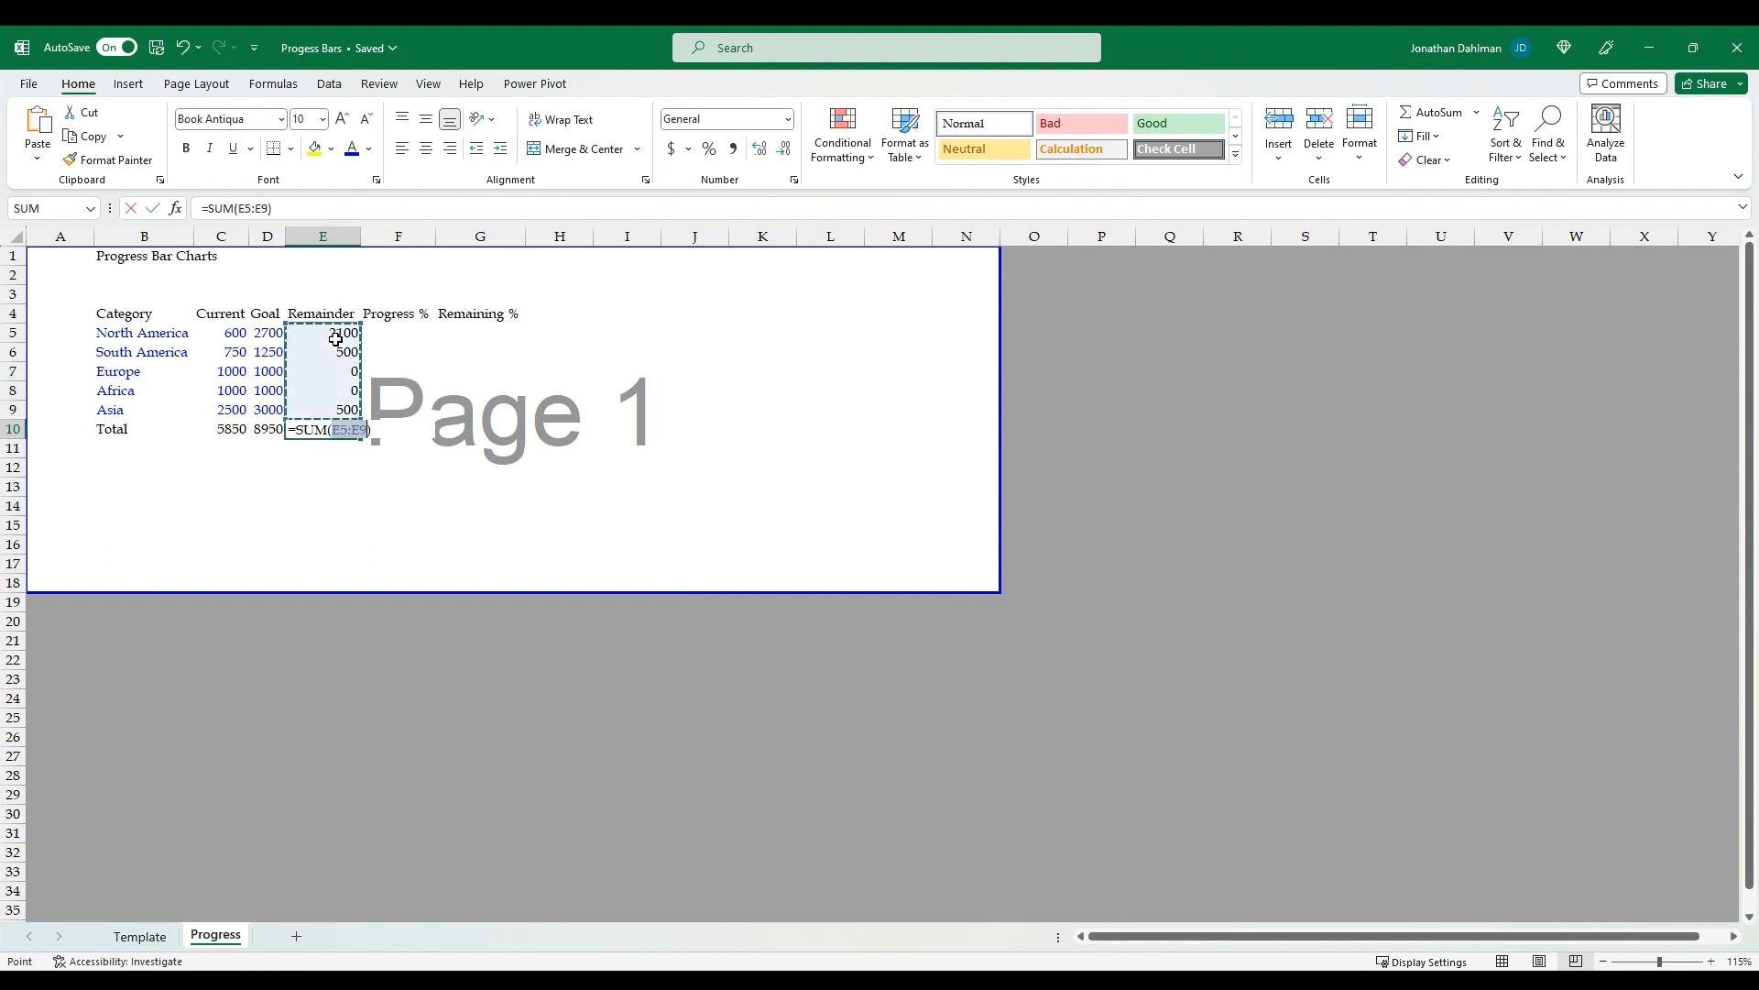
key(Return)
key(Up)
key(Up)
key(Up)
key(Up)
key(Up)
key(Up)
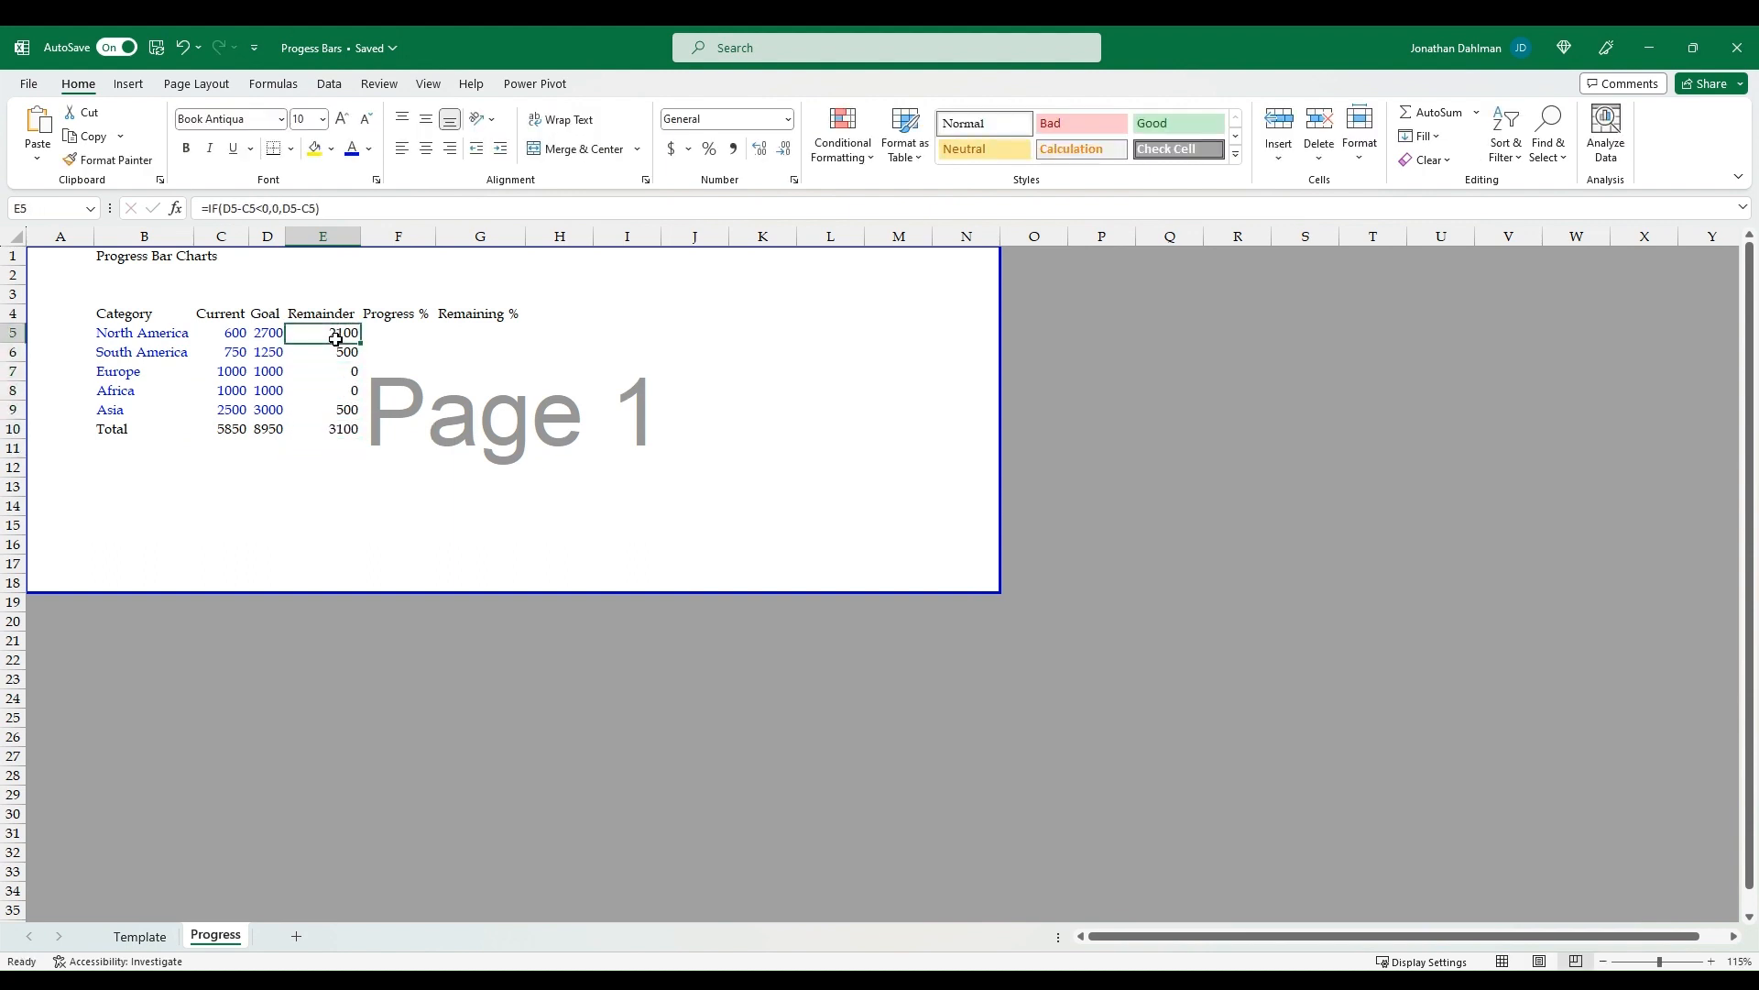
Enter the Progress % formula =+C5/D5 for North America in cell F5
key(Right)
text(+)
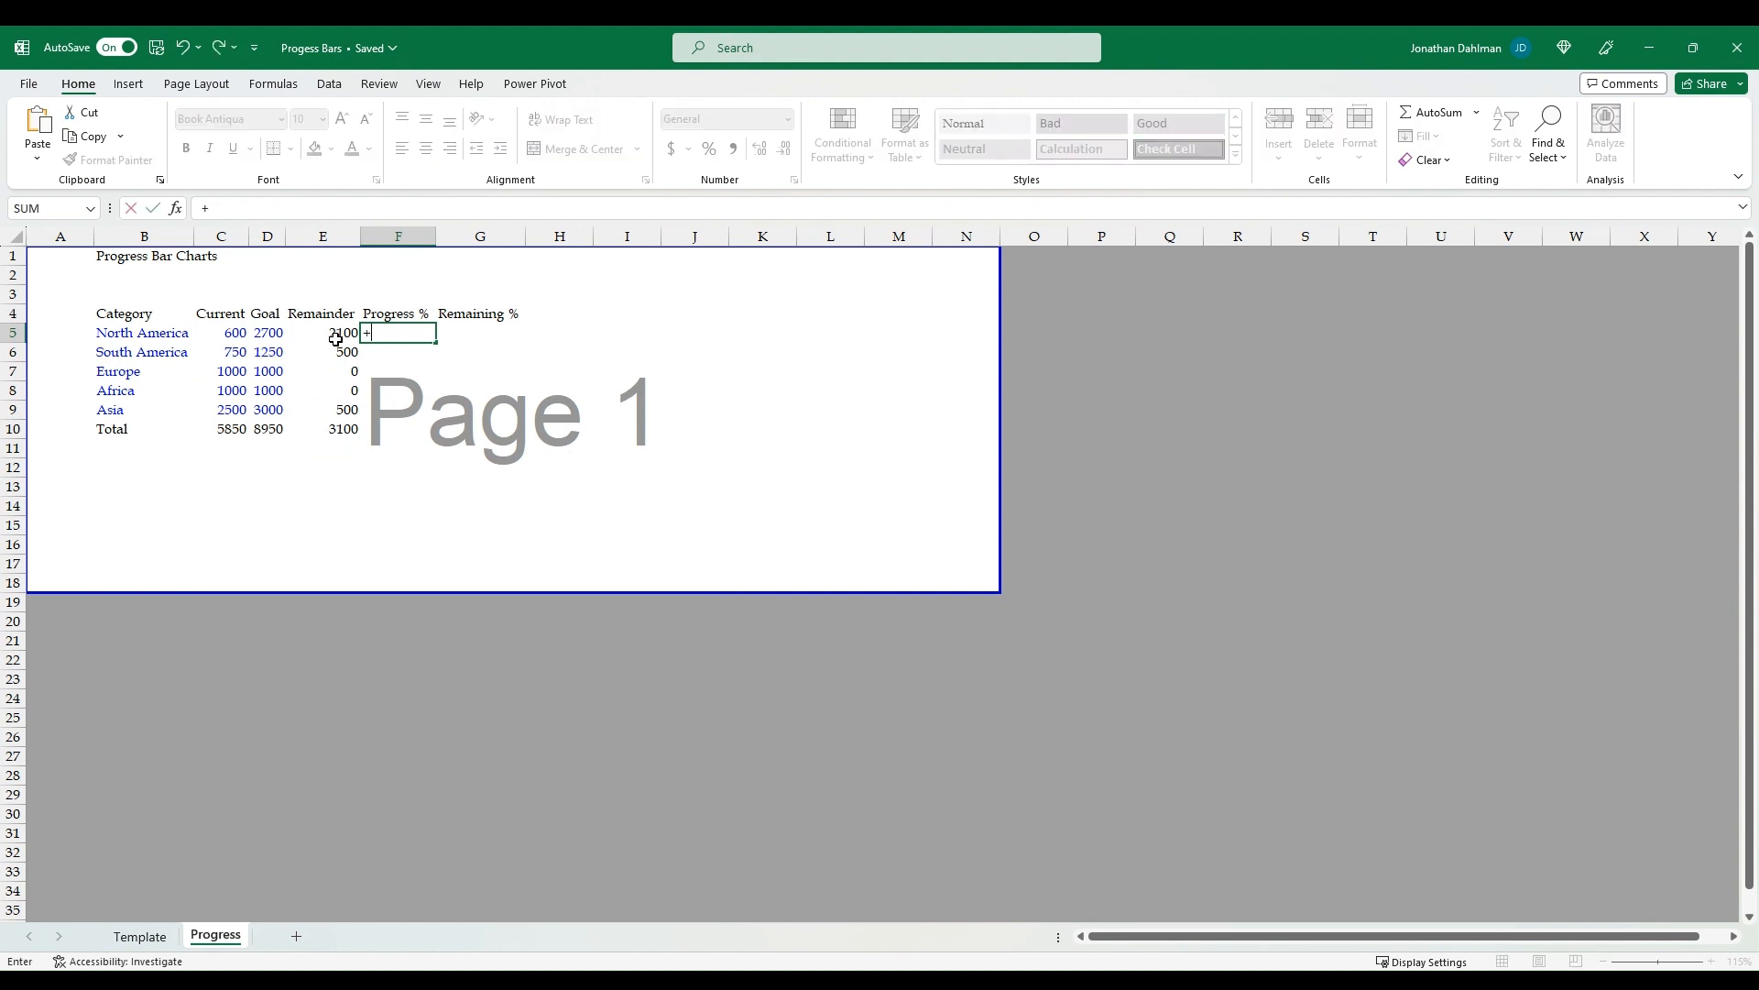
key(Left)
key(Left)
key(Left)
text(/)
key(Left)
key(Left)
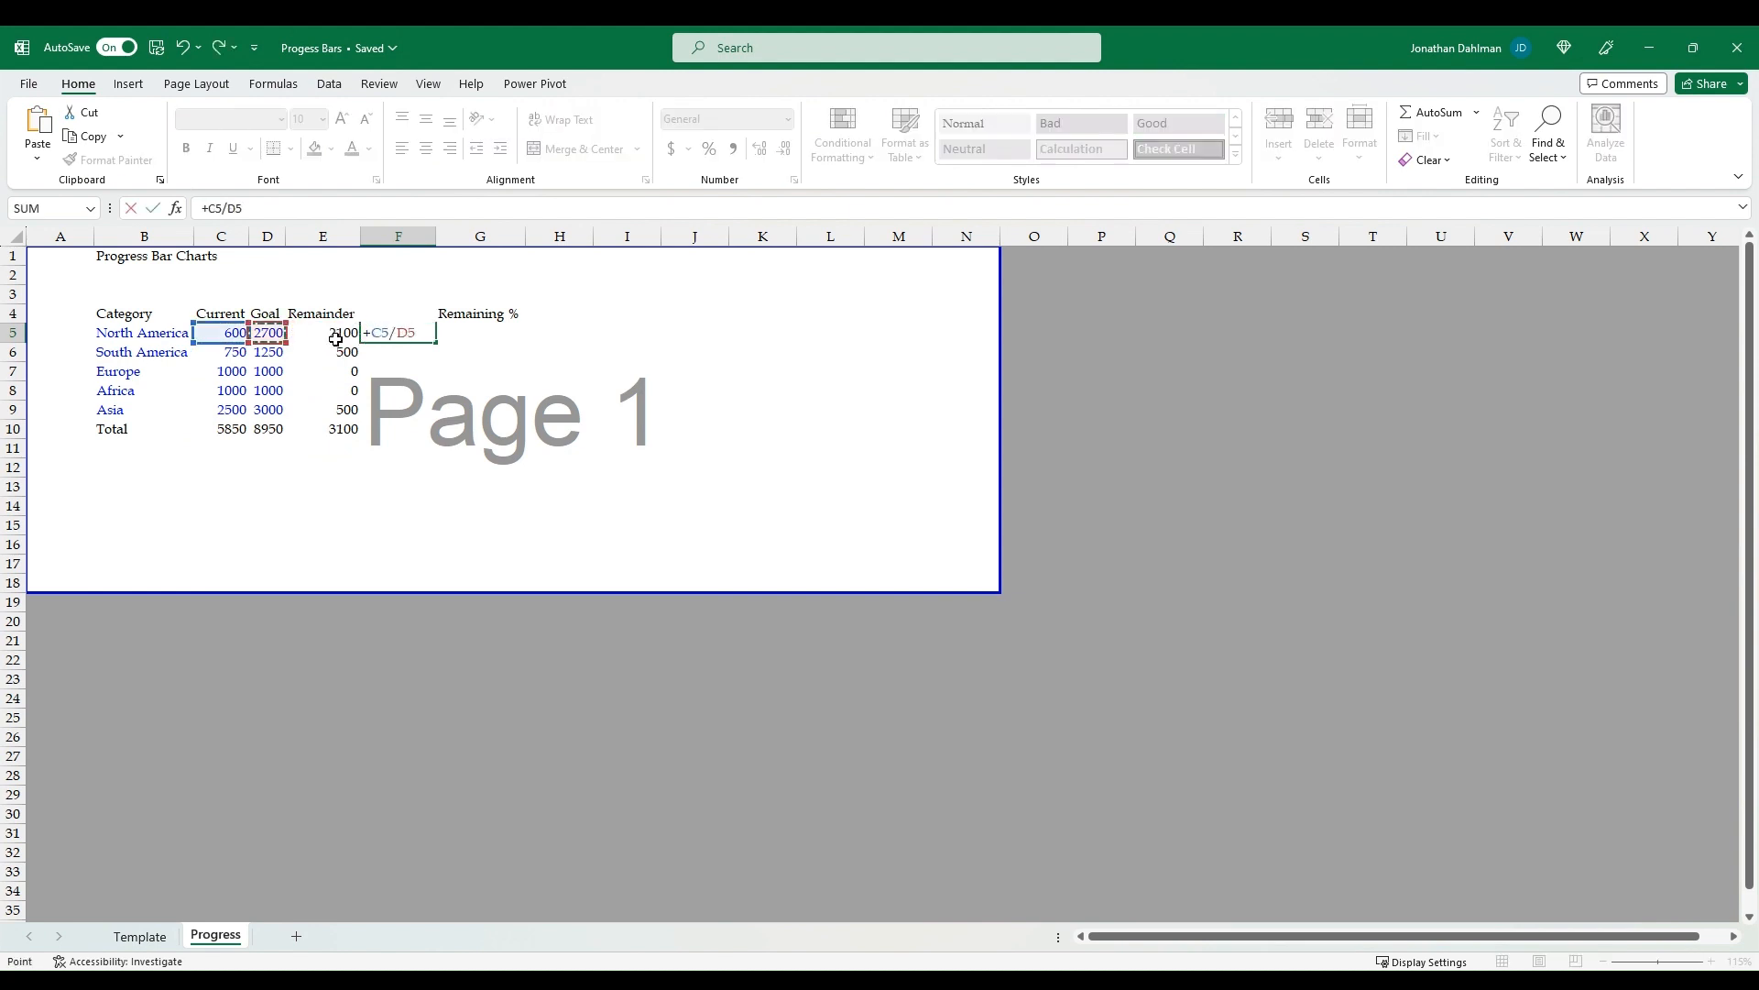
key(Return)
Fill the Progress % formula from F5 down through the Total row in F10
key(Up)
key(shift+Down)
key(shift+Down)
key(shift+Down)
key(shift+Down)
key(shift+Down)
key(ctrl+d)
Enter the Remaining % formula =+E5/D5 for North America in cell G5
key(Right)
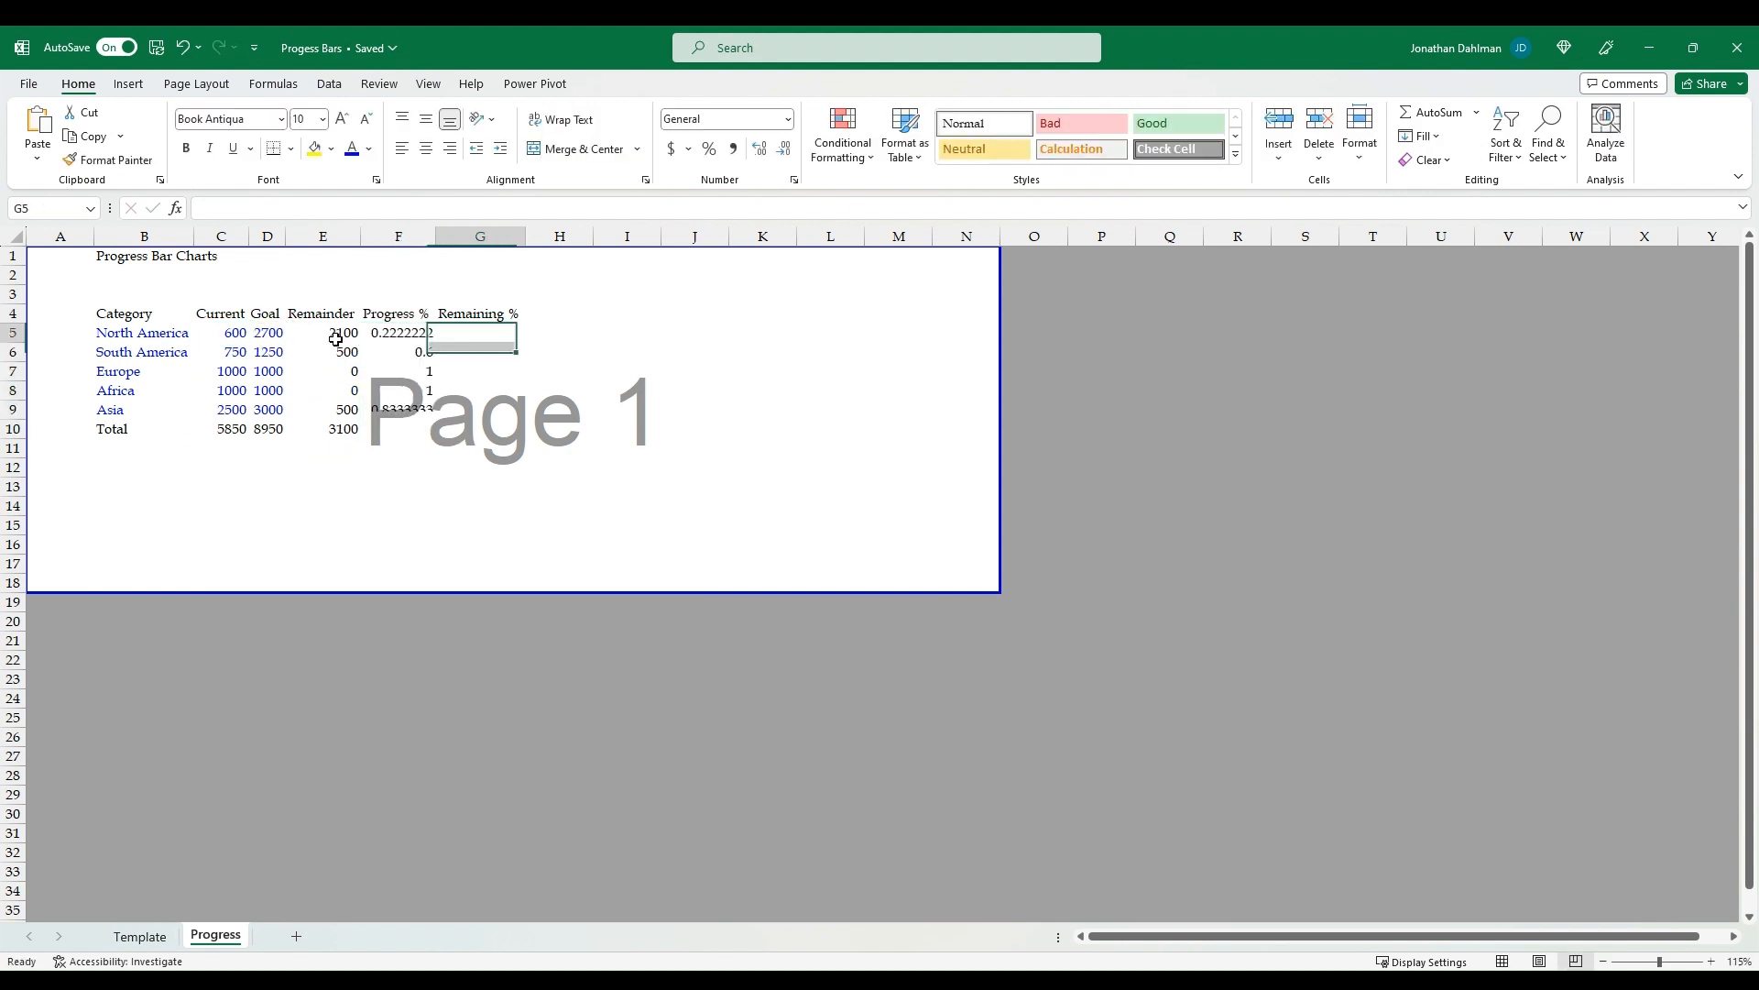
text(+)
key(Left)
key(Left)
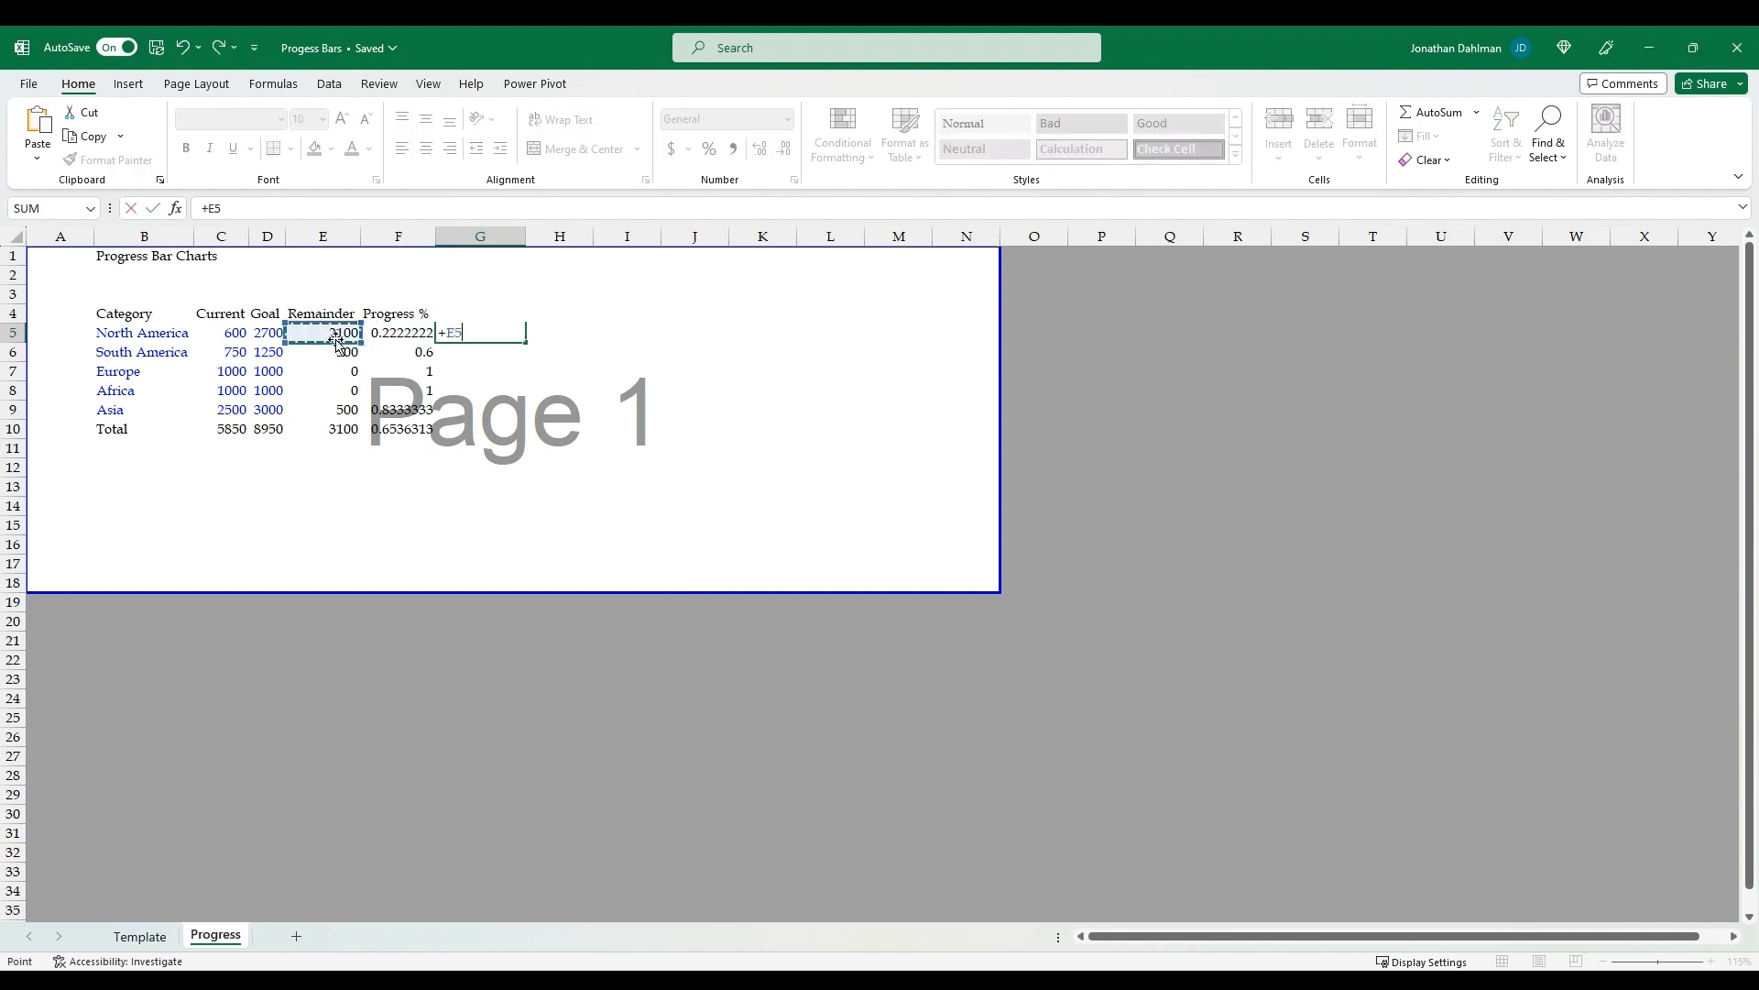
text(/)
key(Left)
key(Left)
key(Left)
key(Return)
Fill the Remaining % formula from G5 down through the Total row in G10
key(Up)
key(shift+Down)
key(shift+Down)
key(shift+Down)
key(shift+Down)
key(shift+Down)
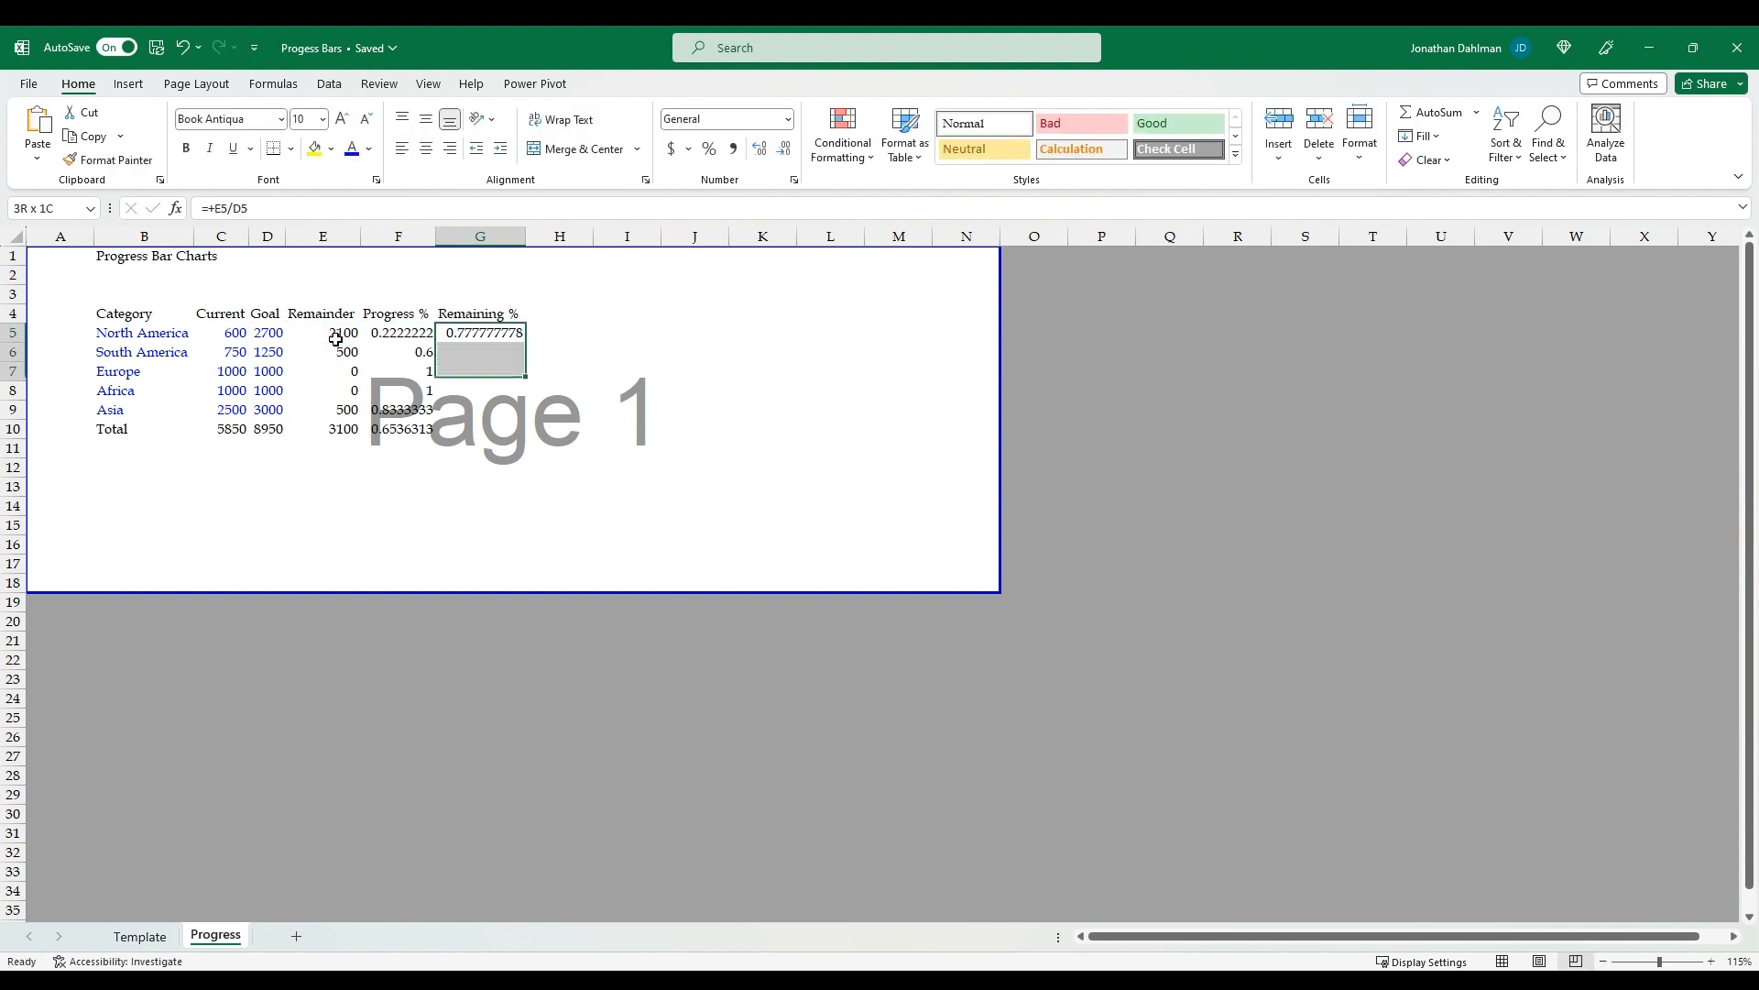
key(ctrl+d)
Format the Progress % and Remaining % values in F5:G10 as whole percentages
key(Left)
key(shift+Right)
key(ctrl+shift+Down)
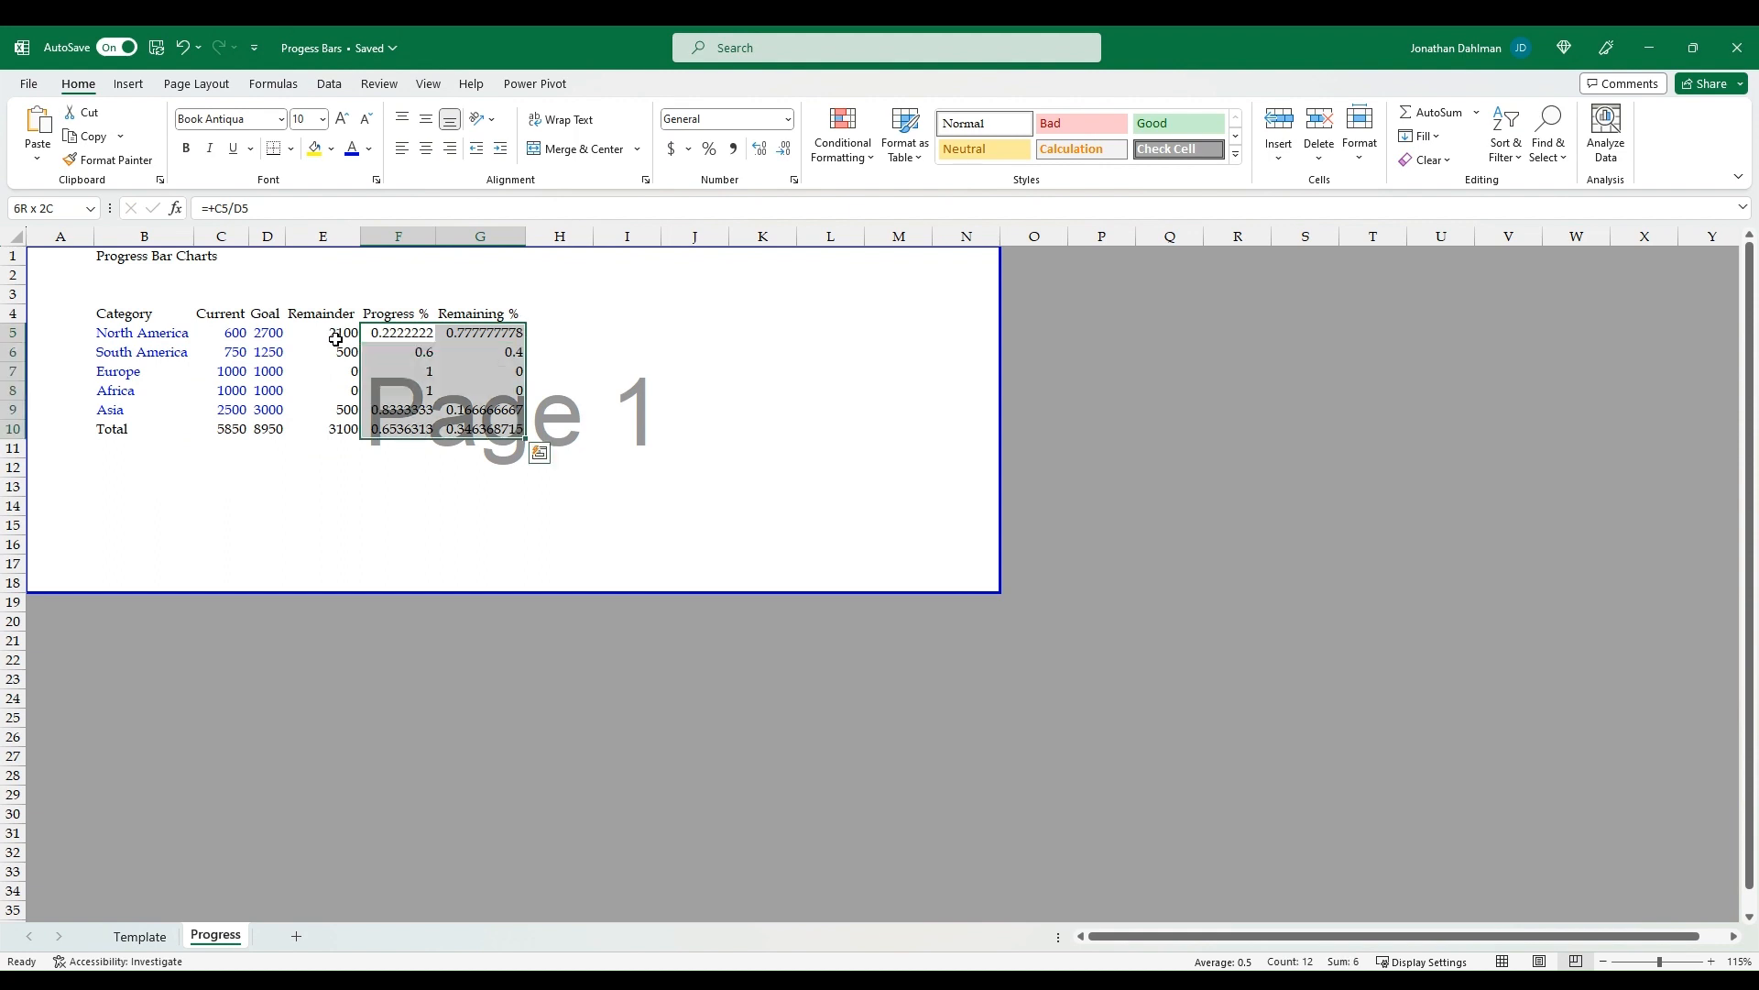
key(ctrl+shift+5)
Apply the custom number format #,##0_);(#,##0); to C5:E10 and check the Europe and Africa Remainder cells
key(Left)
key(Left)
key(Left)
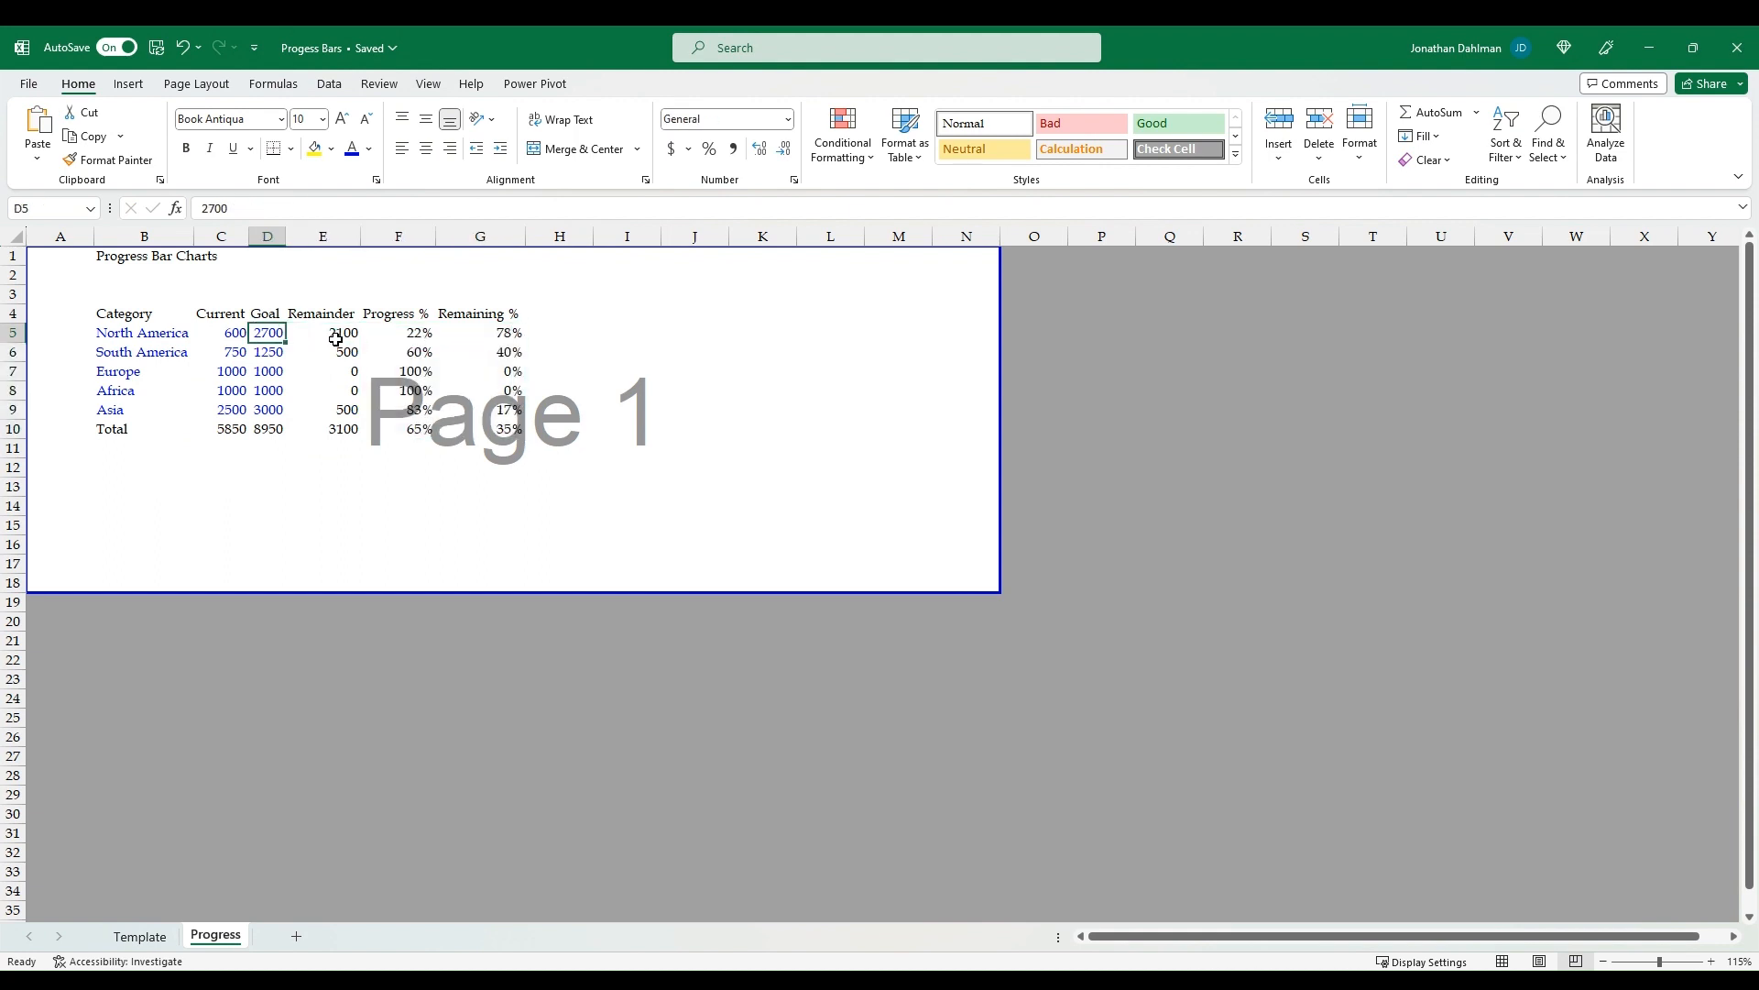
key(shift+Right)
key(shift+Right)
key(shift+Down)
key(shift+Down)
key(shift+Down)
key(shift+Down)
key(shift+Down)
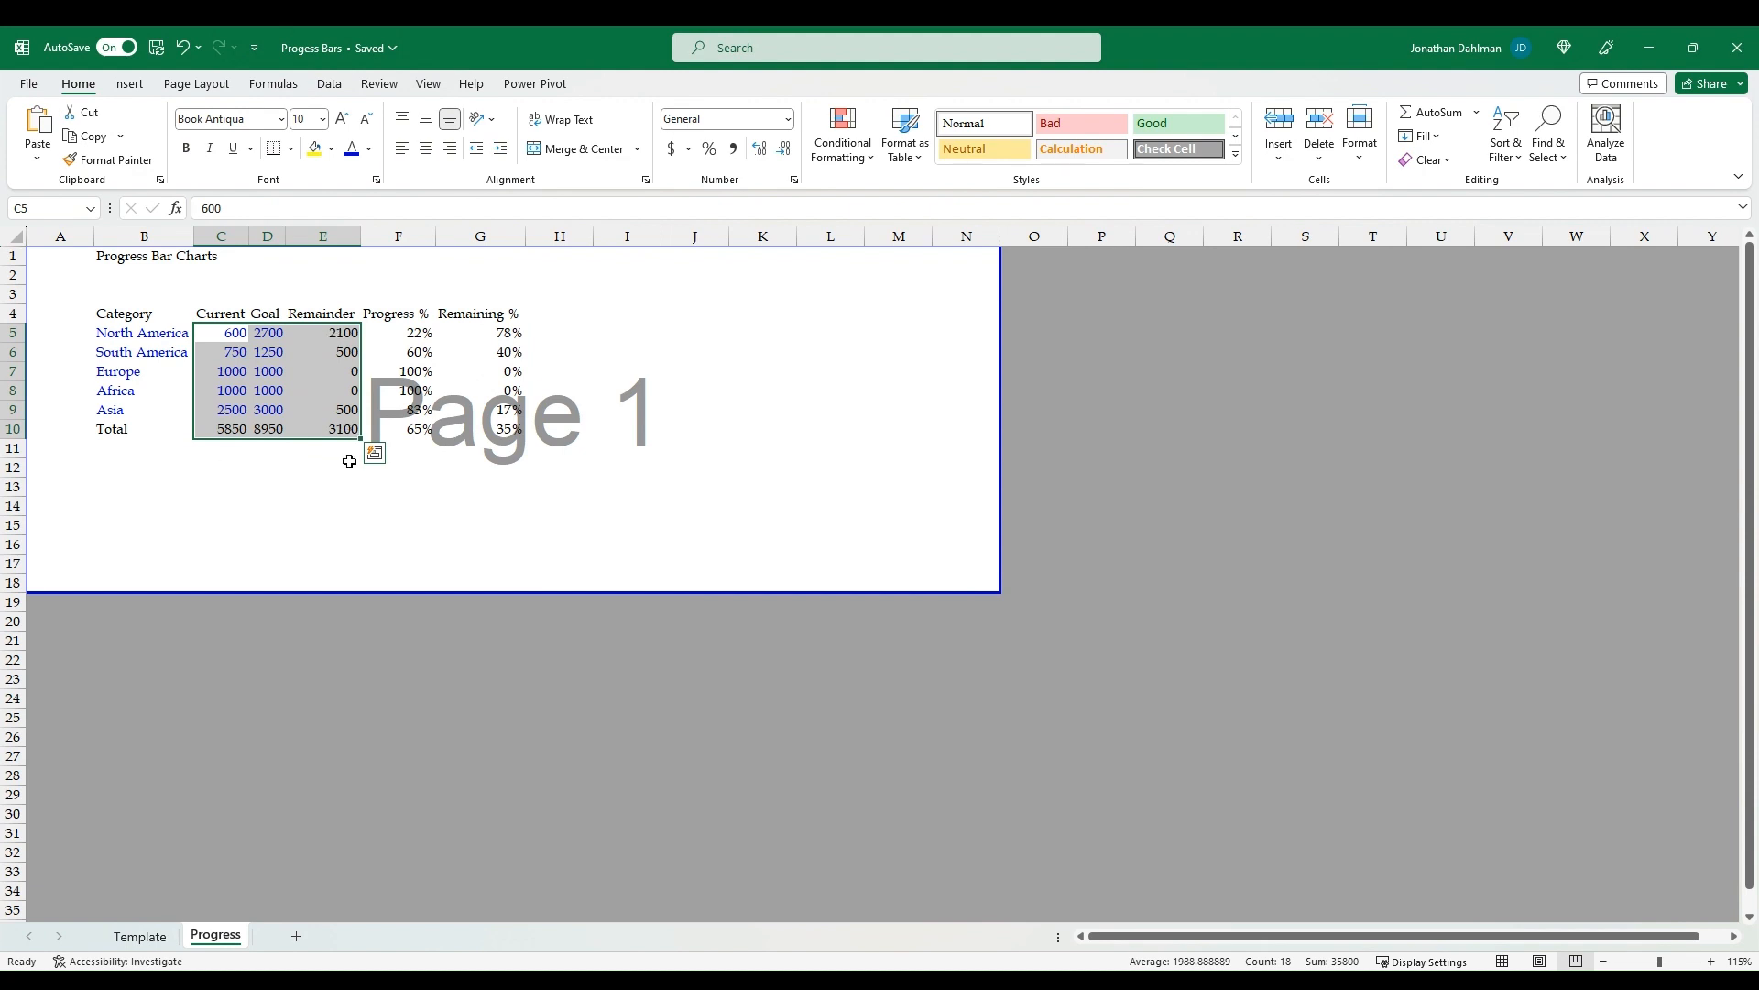
key(ctrl+1)
click(621, 528)
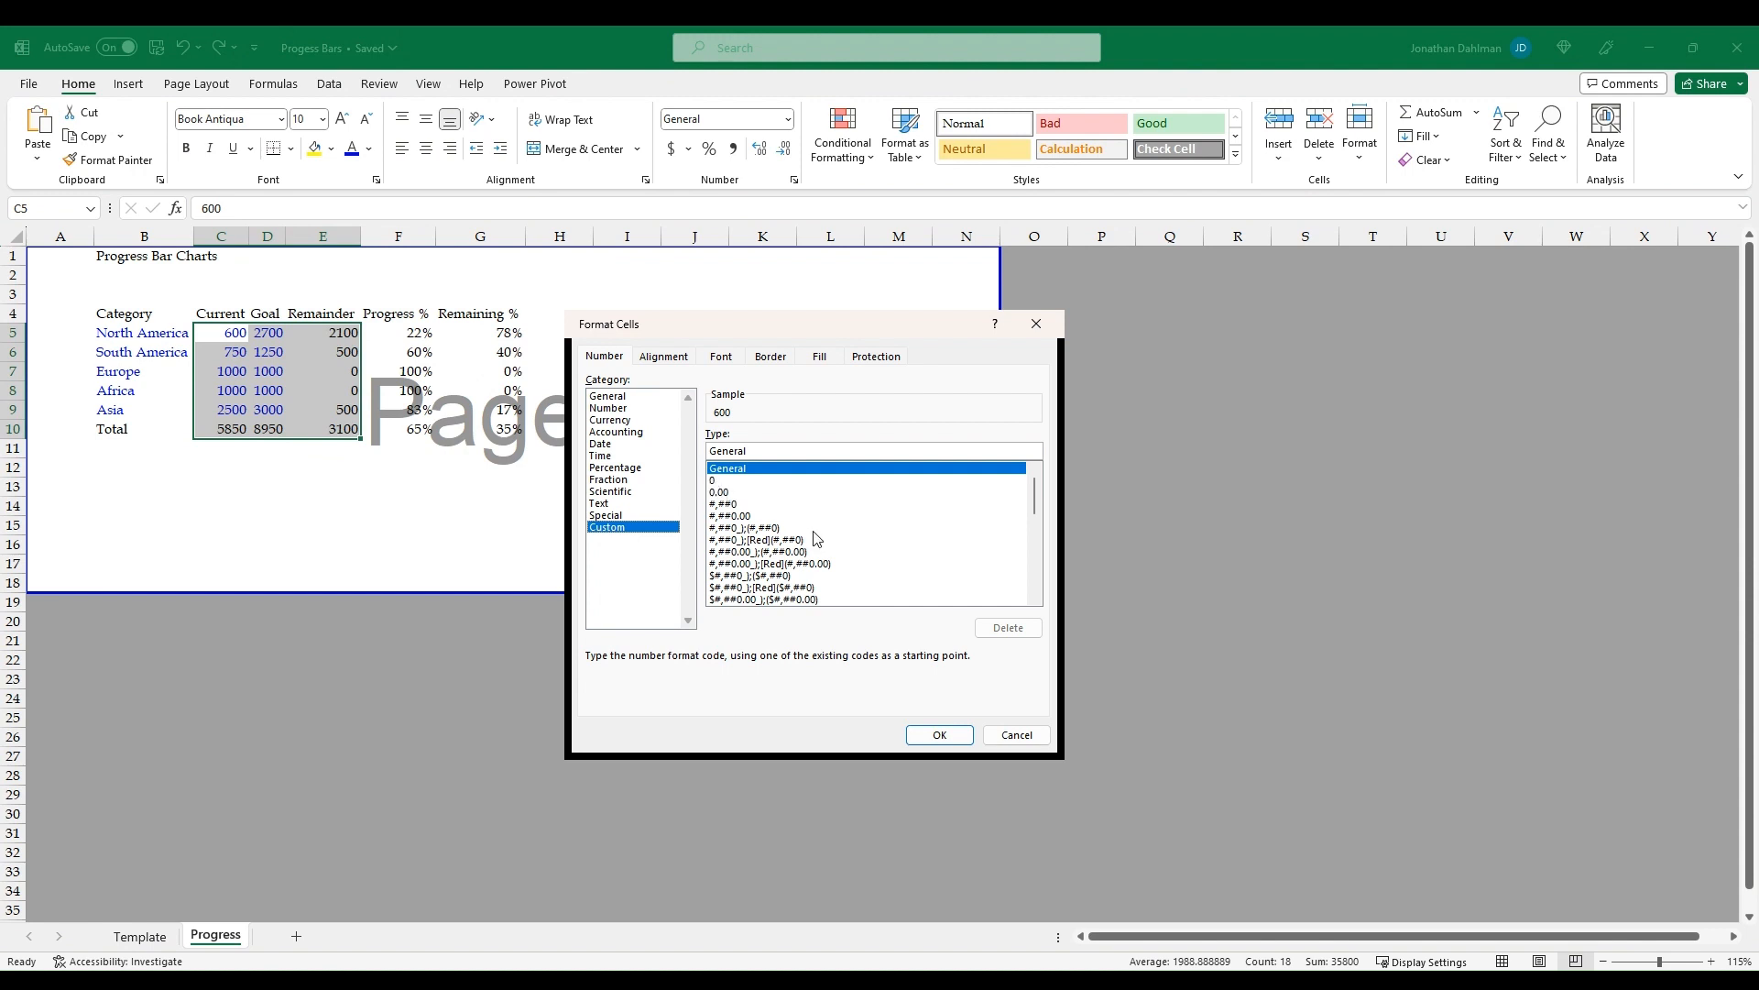
click(780, 528)
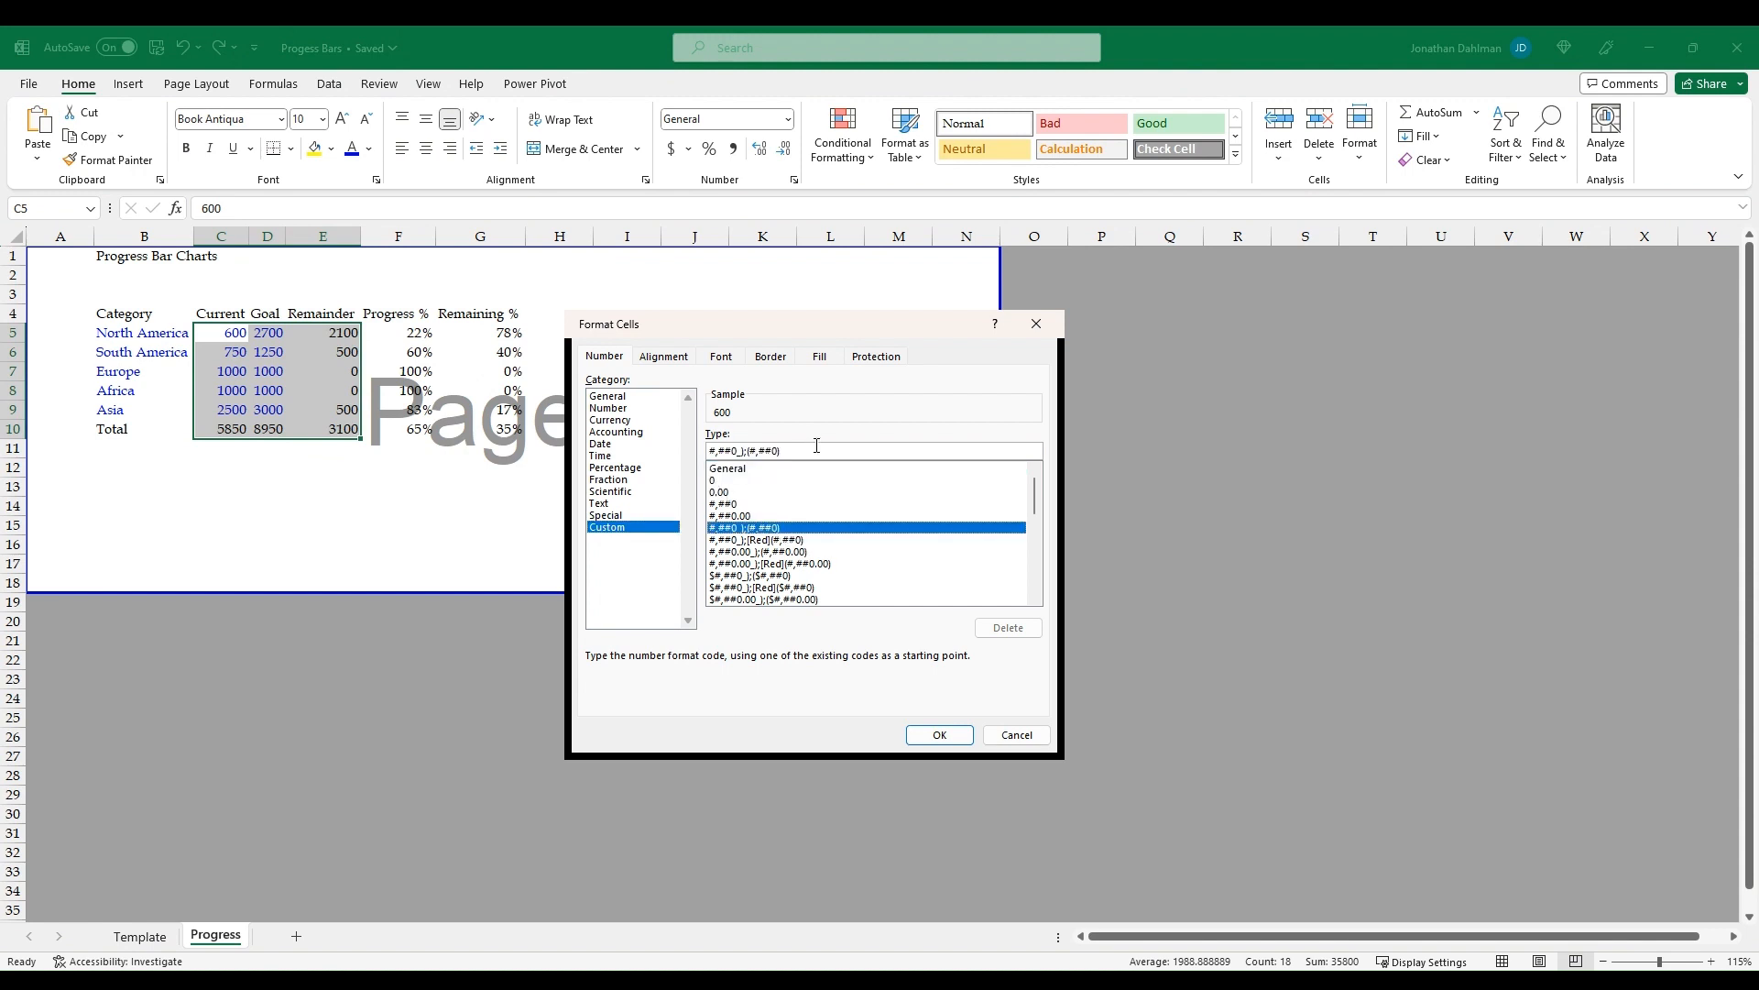
click(816, 445)
text(;)
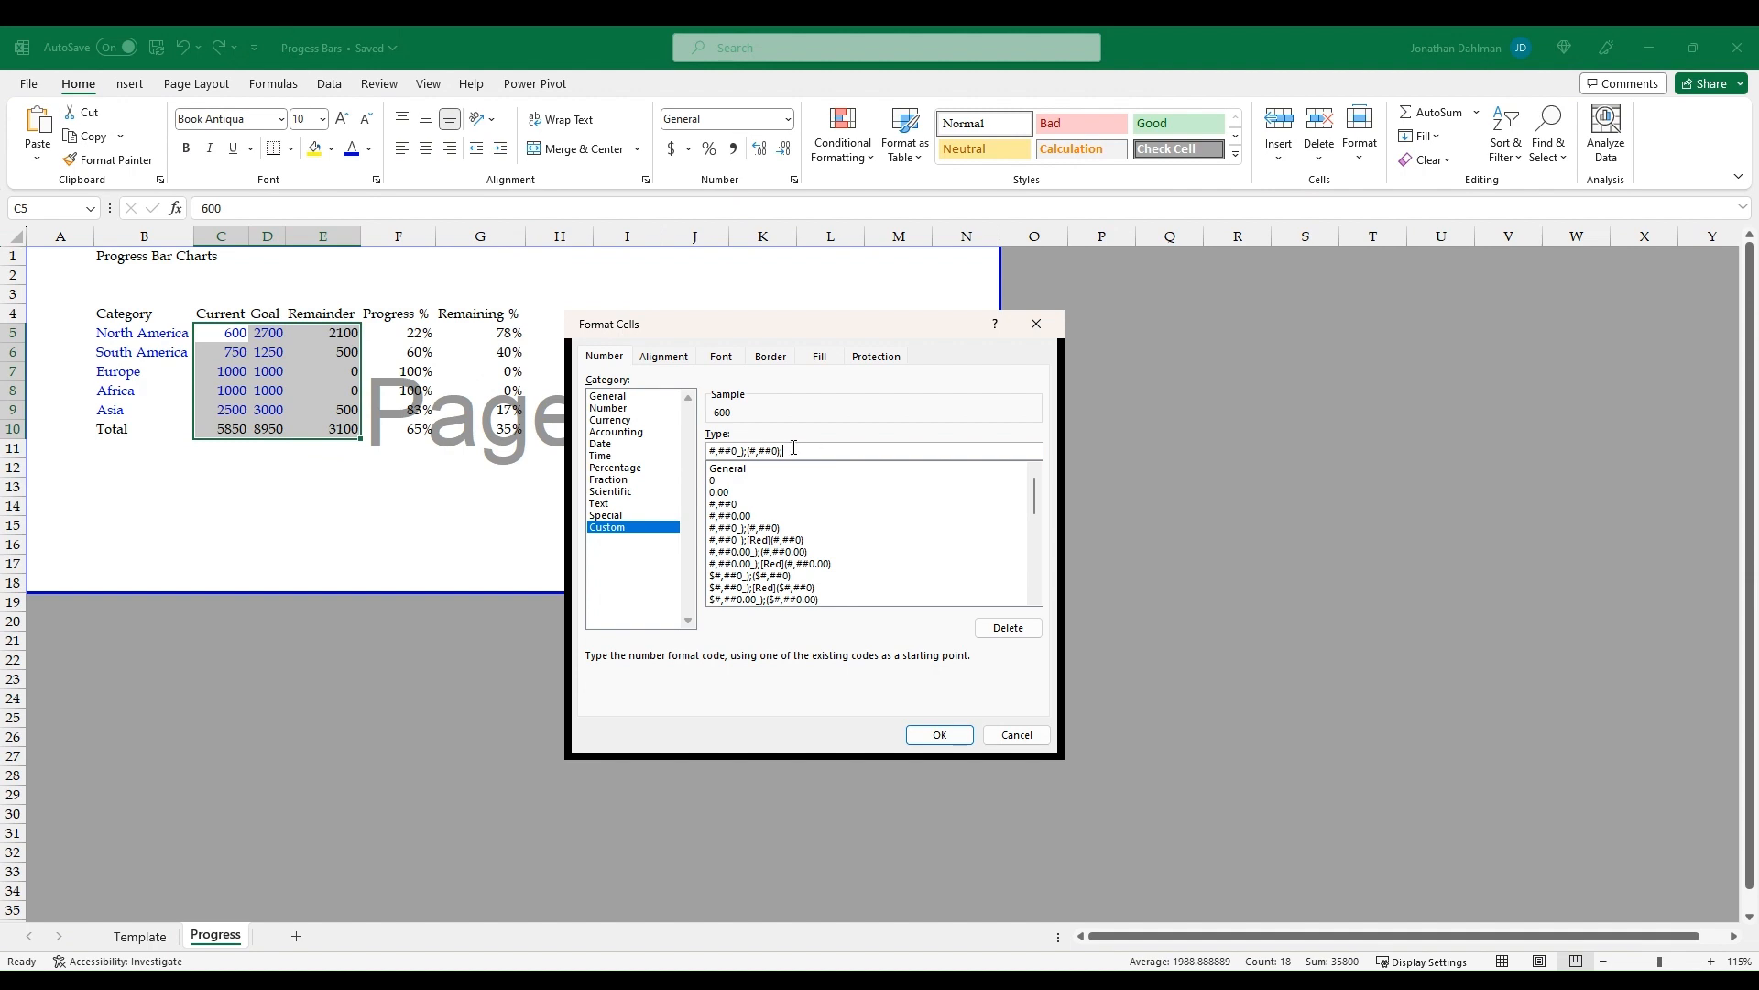
click(941, 736)
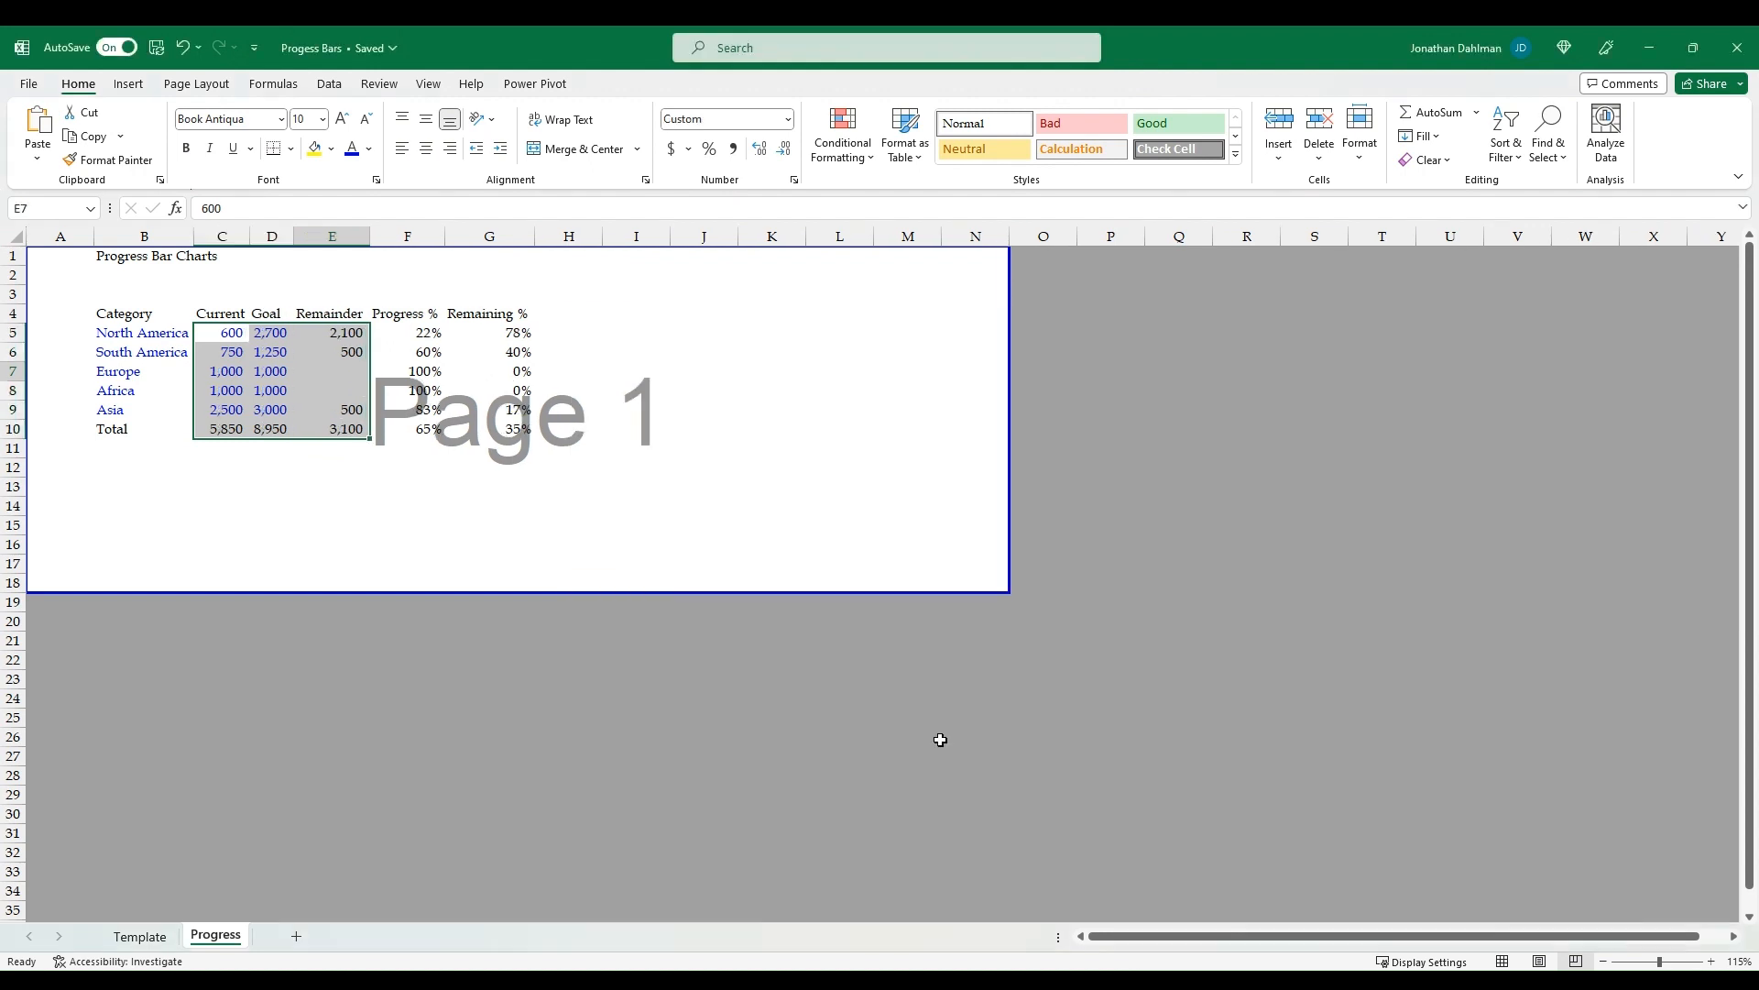
click(340, 371)
click(342, 391)
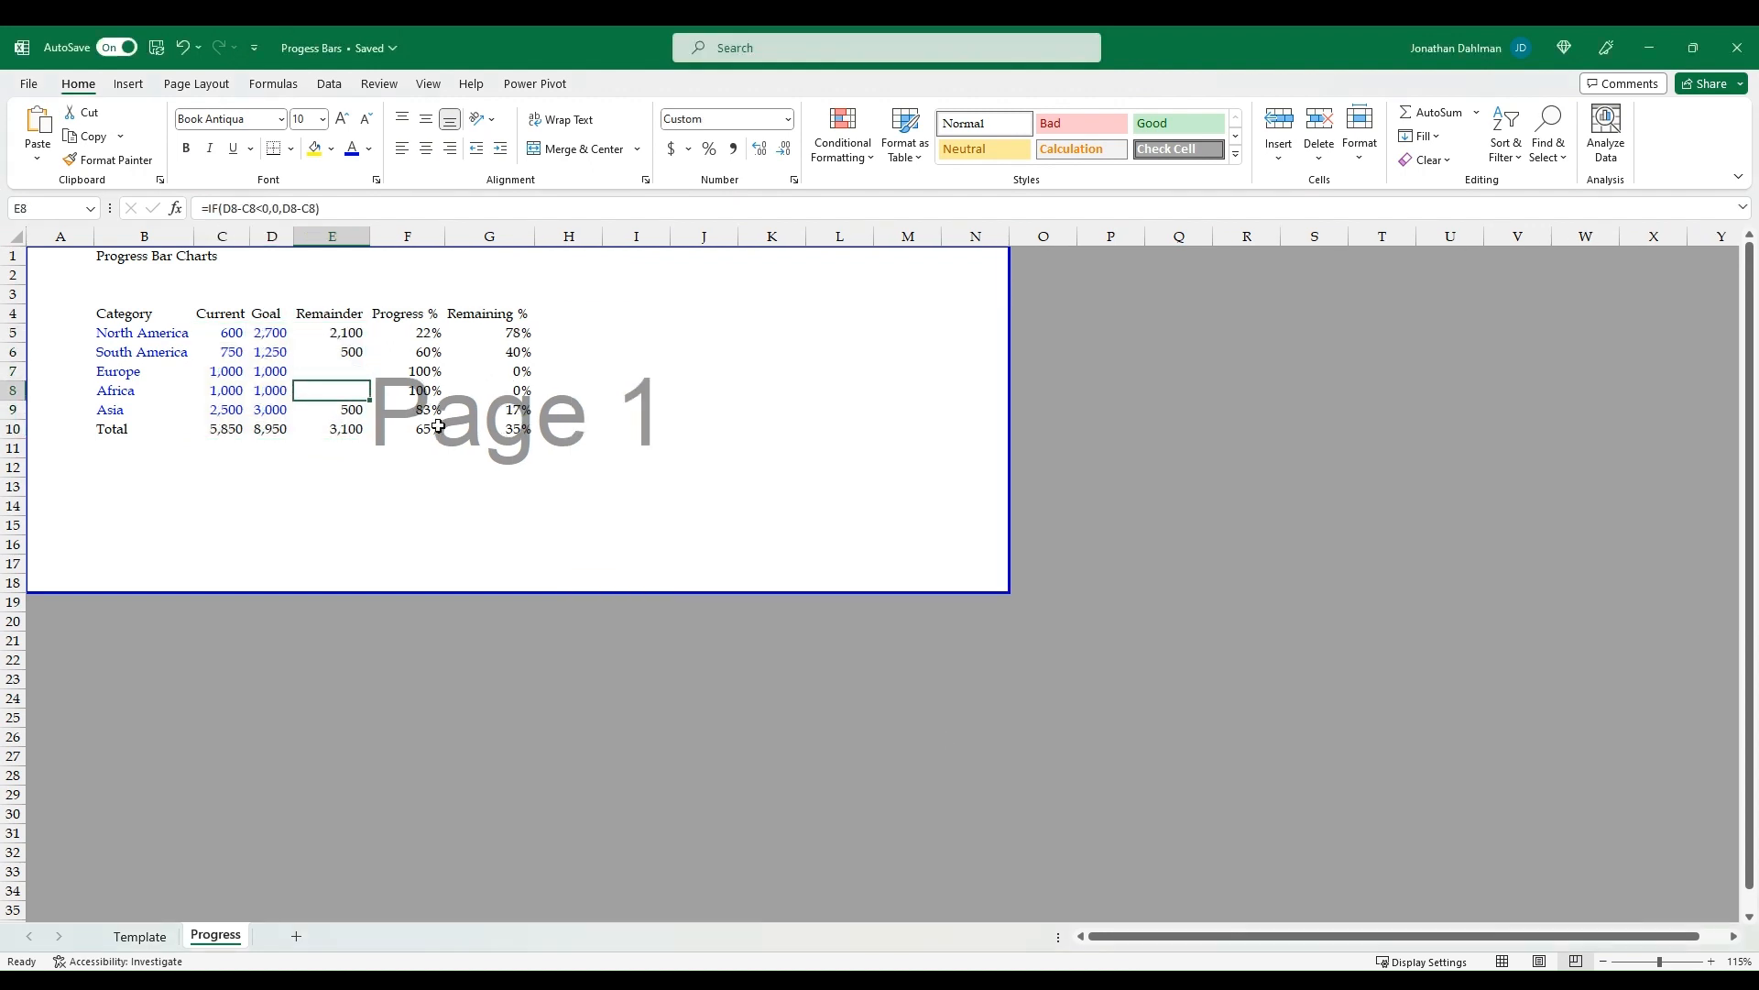
key(Up)
key(Down)
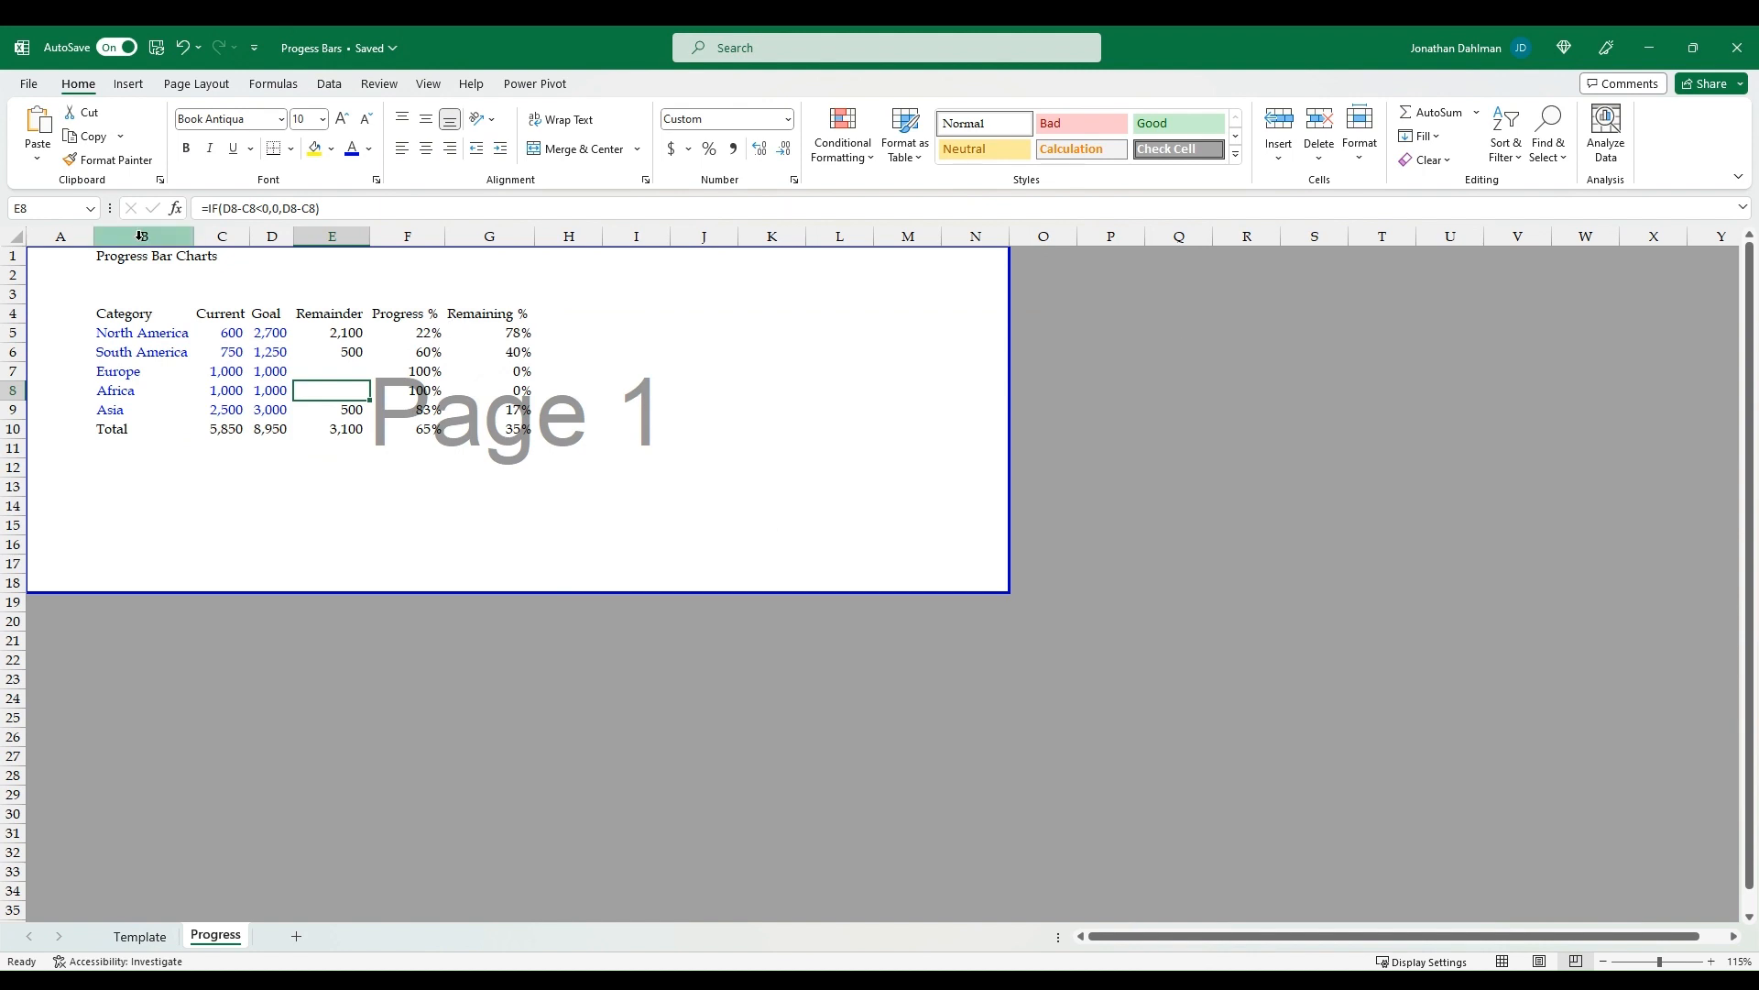
Add an outside border around the whole table in B4:G10
click(140, 306)
key(ctrl+shift+Right)
key(ctrl+shift+Down)
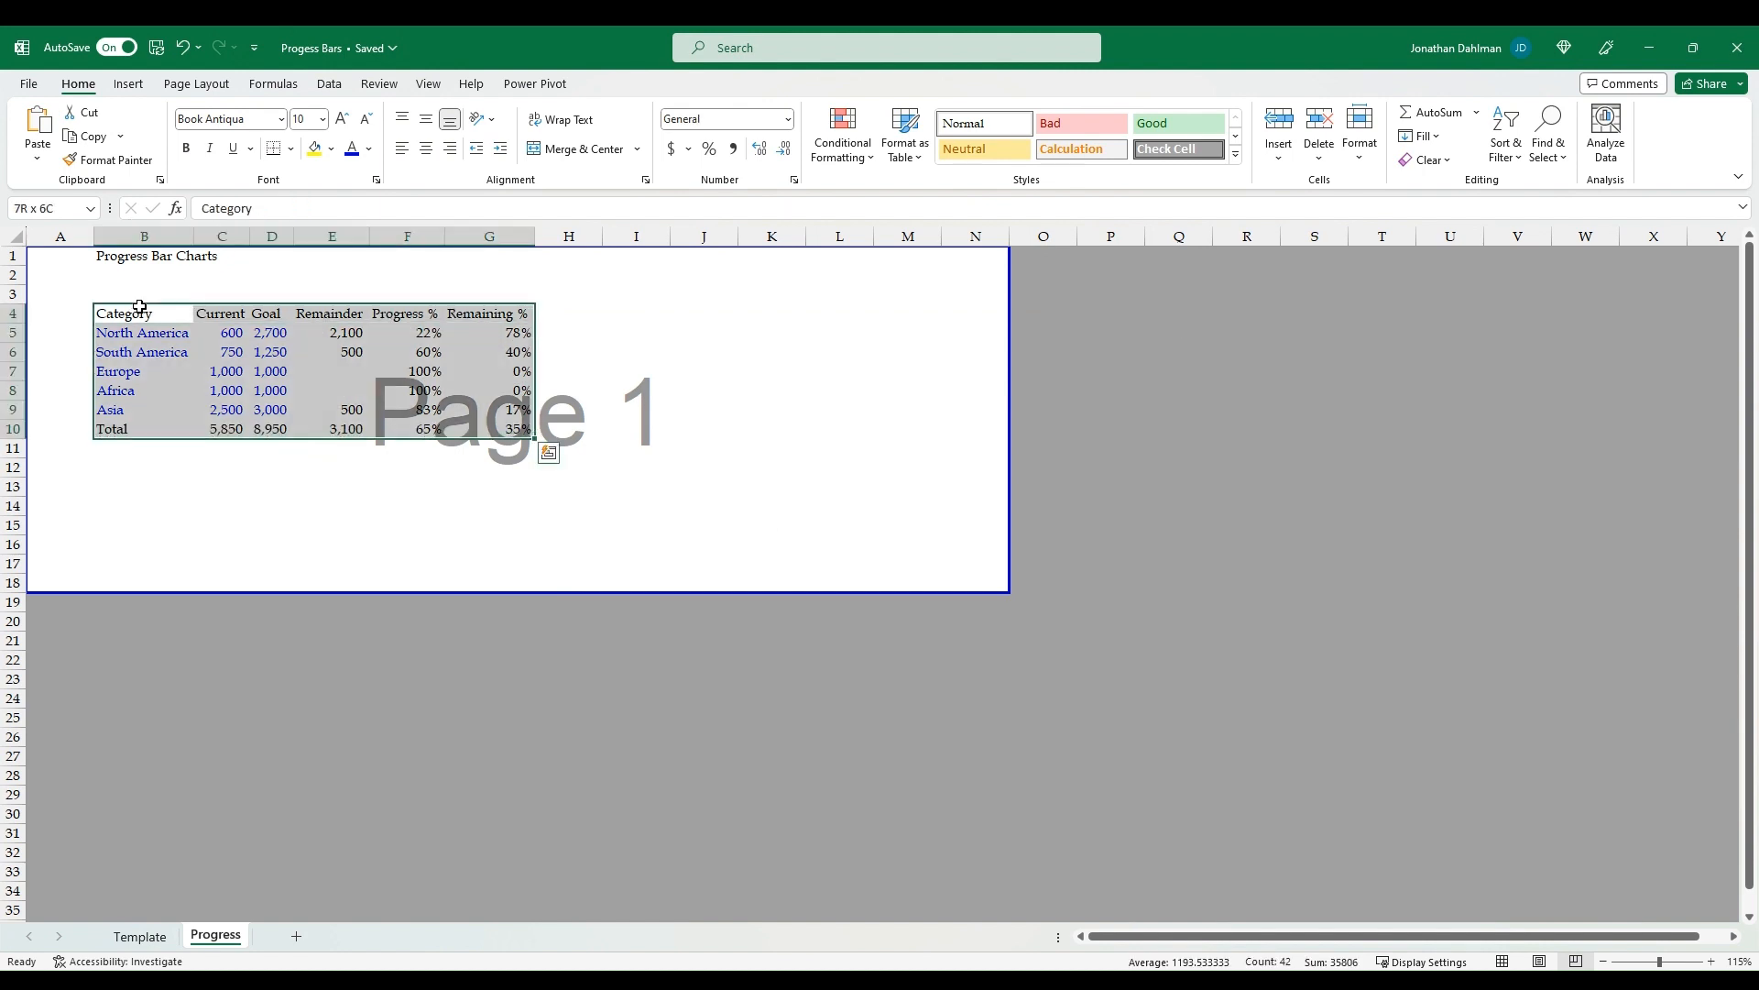
click(742, 355)
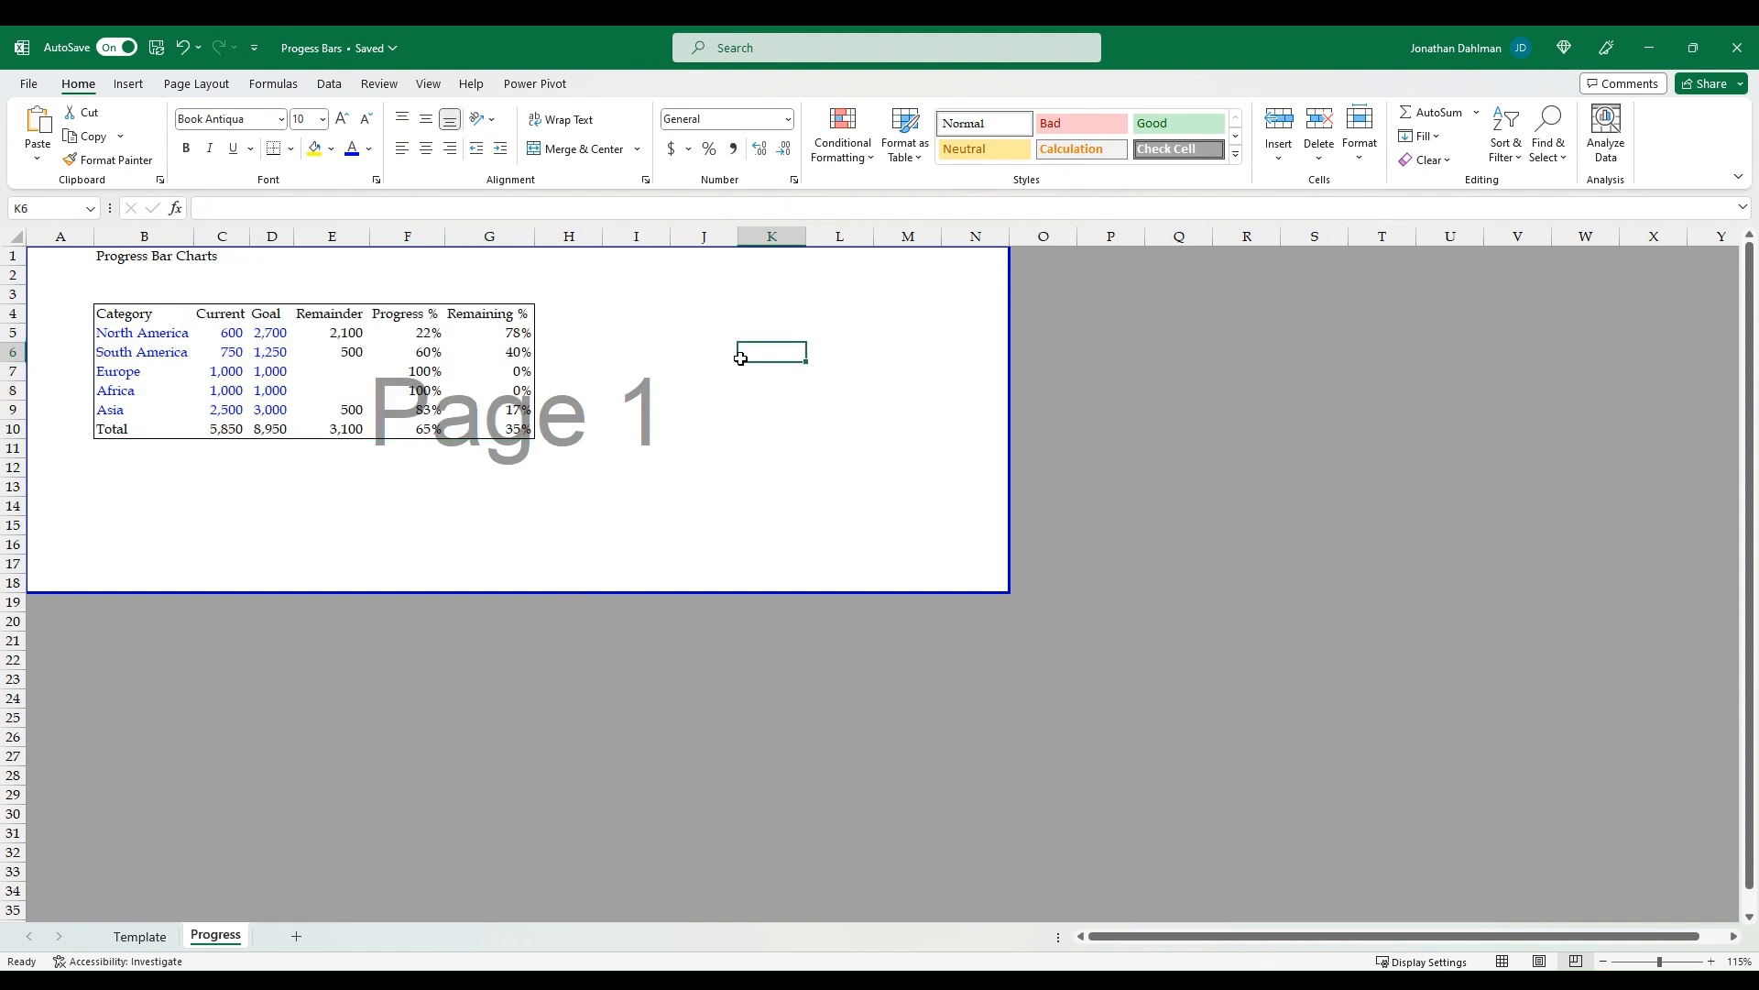
click(663, 318)
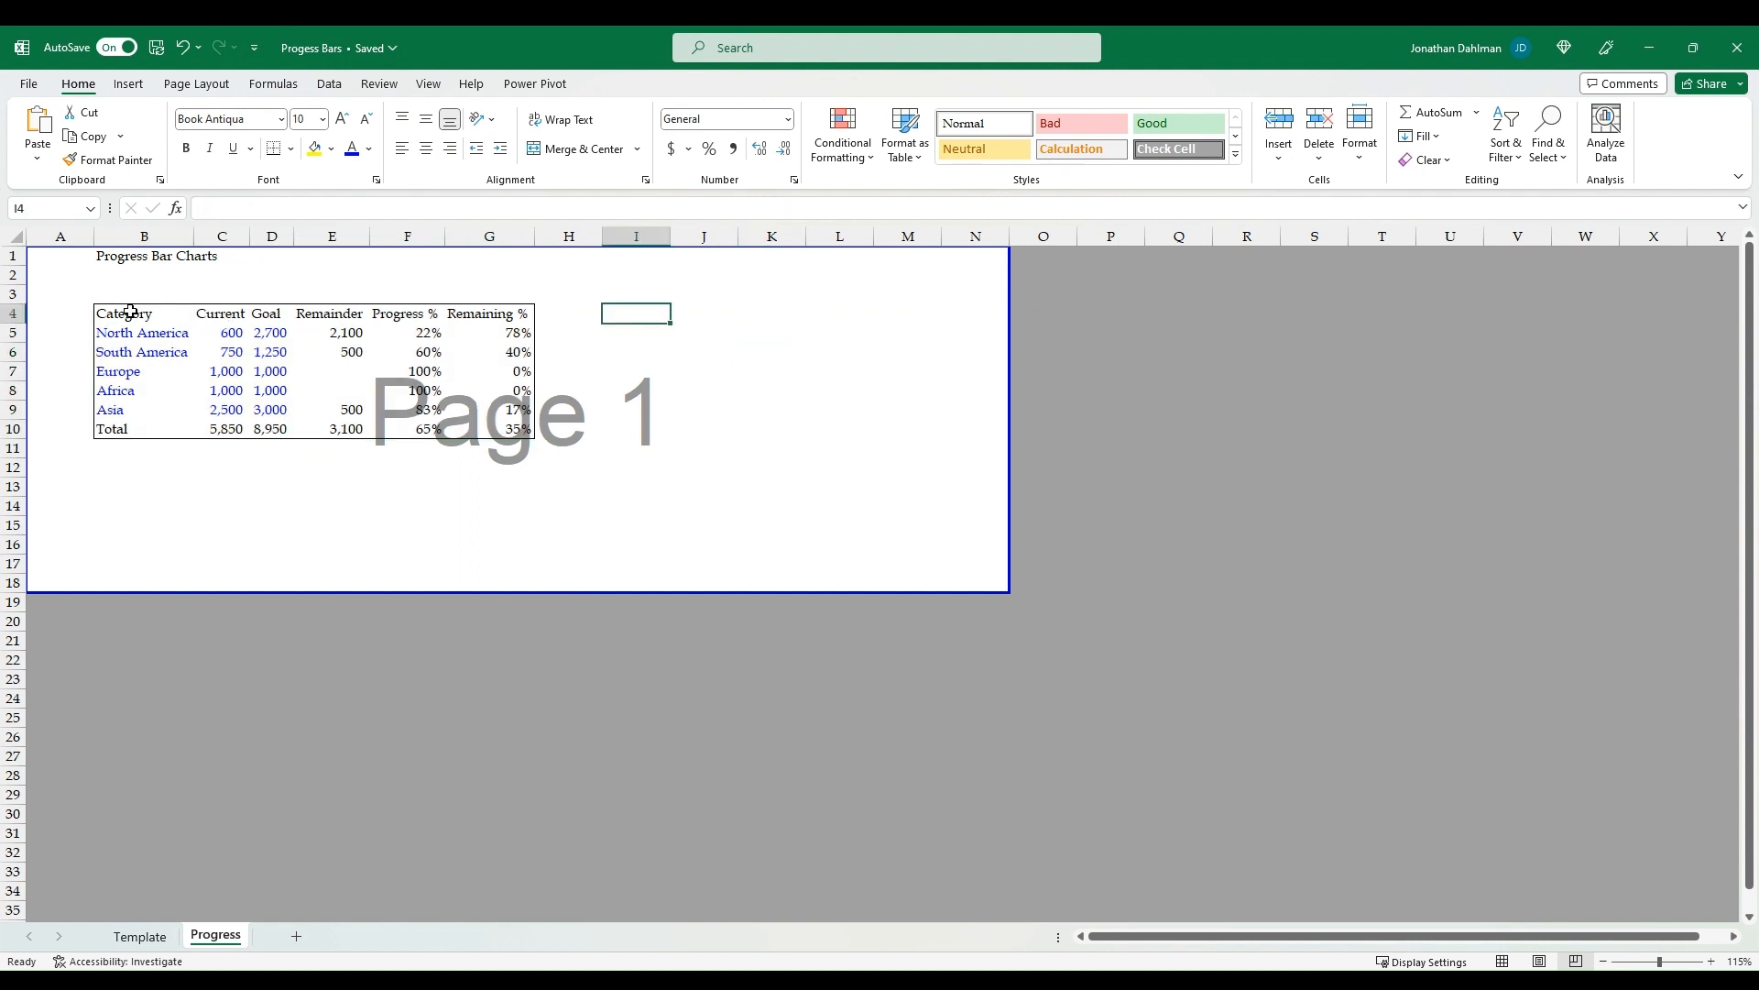
Insert a Stacked Bar chart from the table B4:G10 and move it beside the table, starting at about row 3
drag(129, 312, 517, 429)
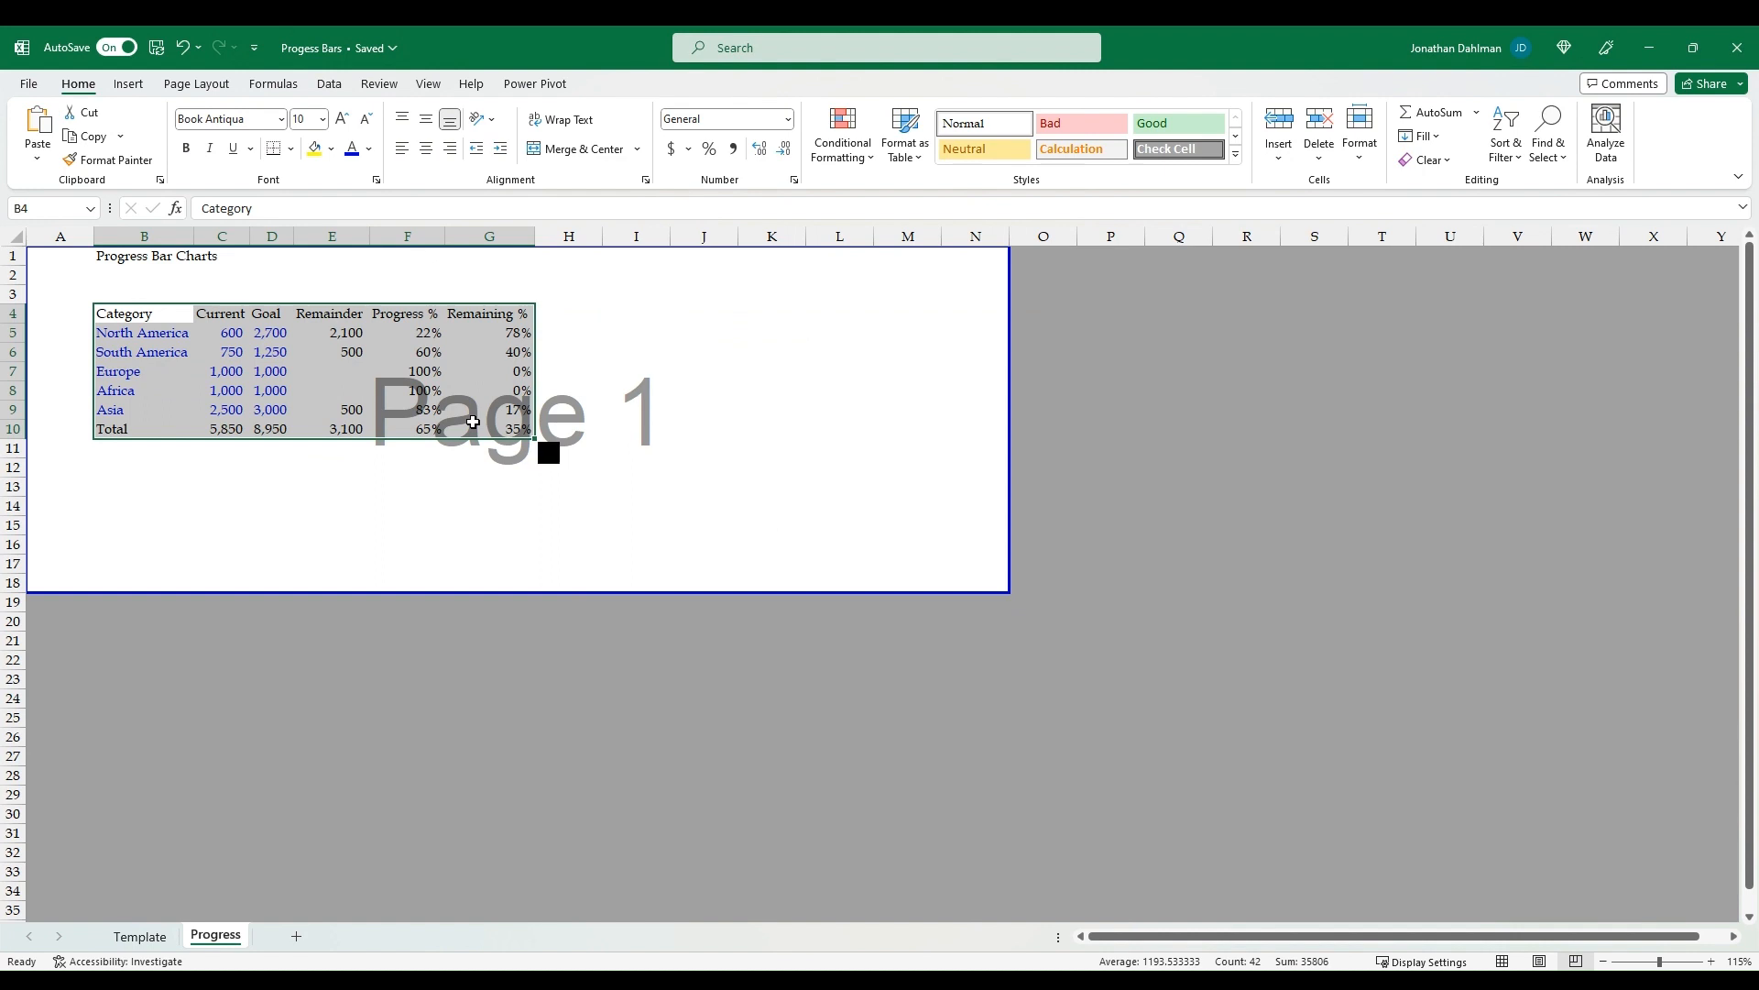
click(128, 83)
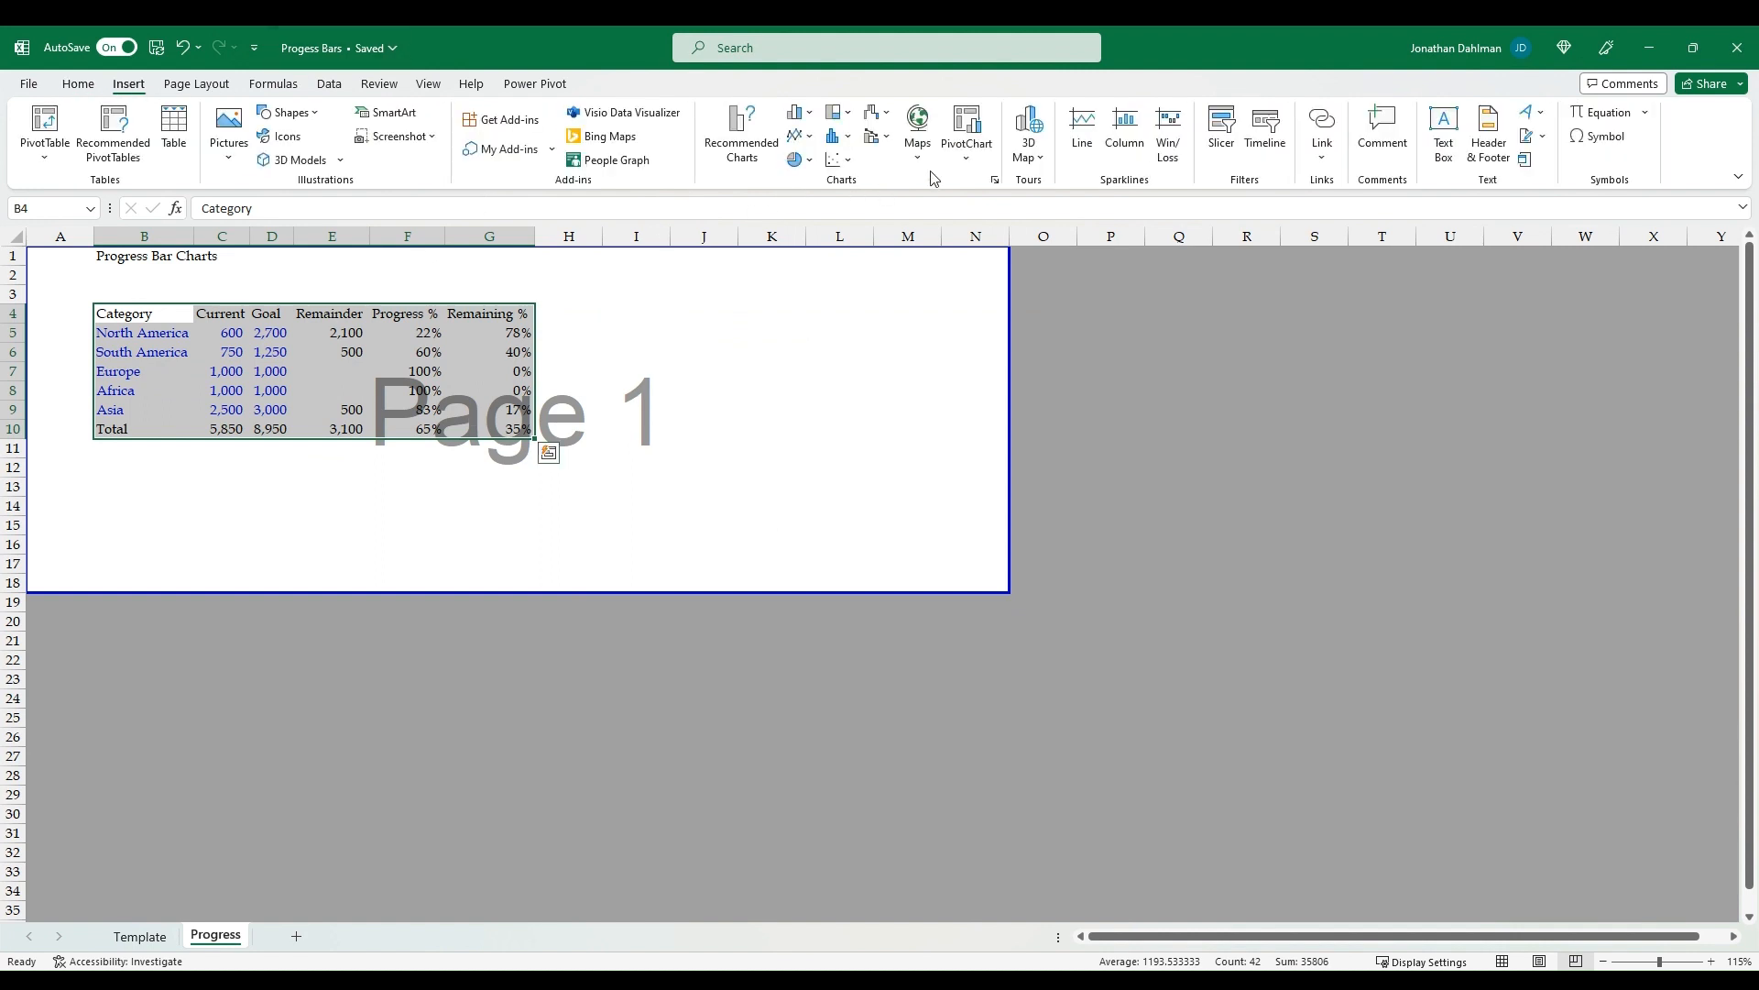
click(995, 181)
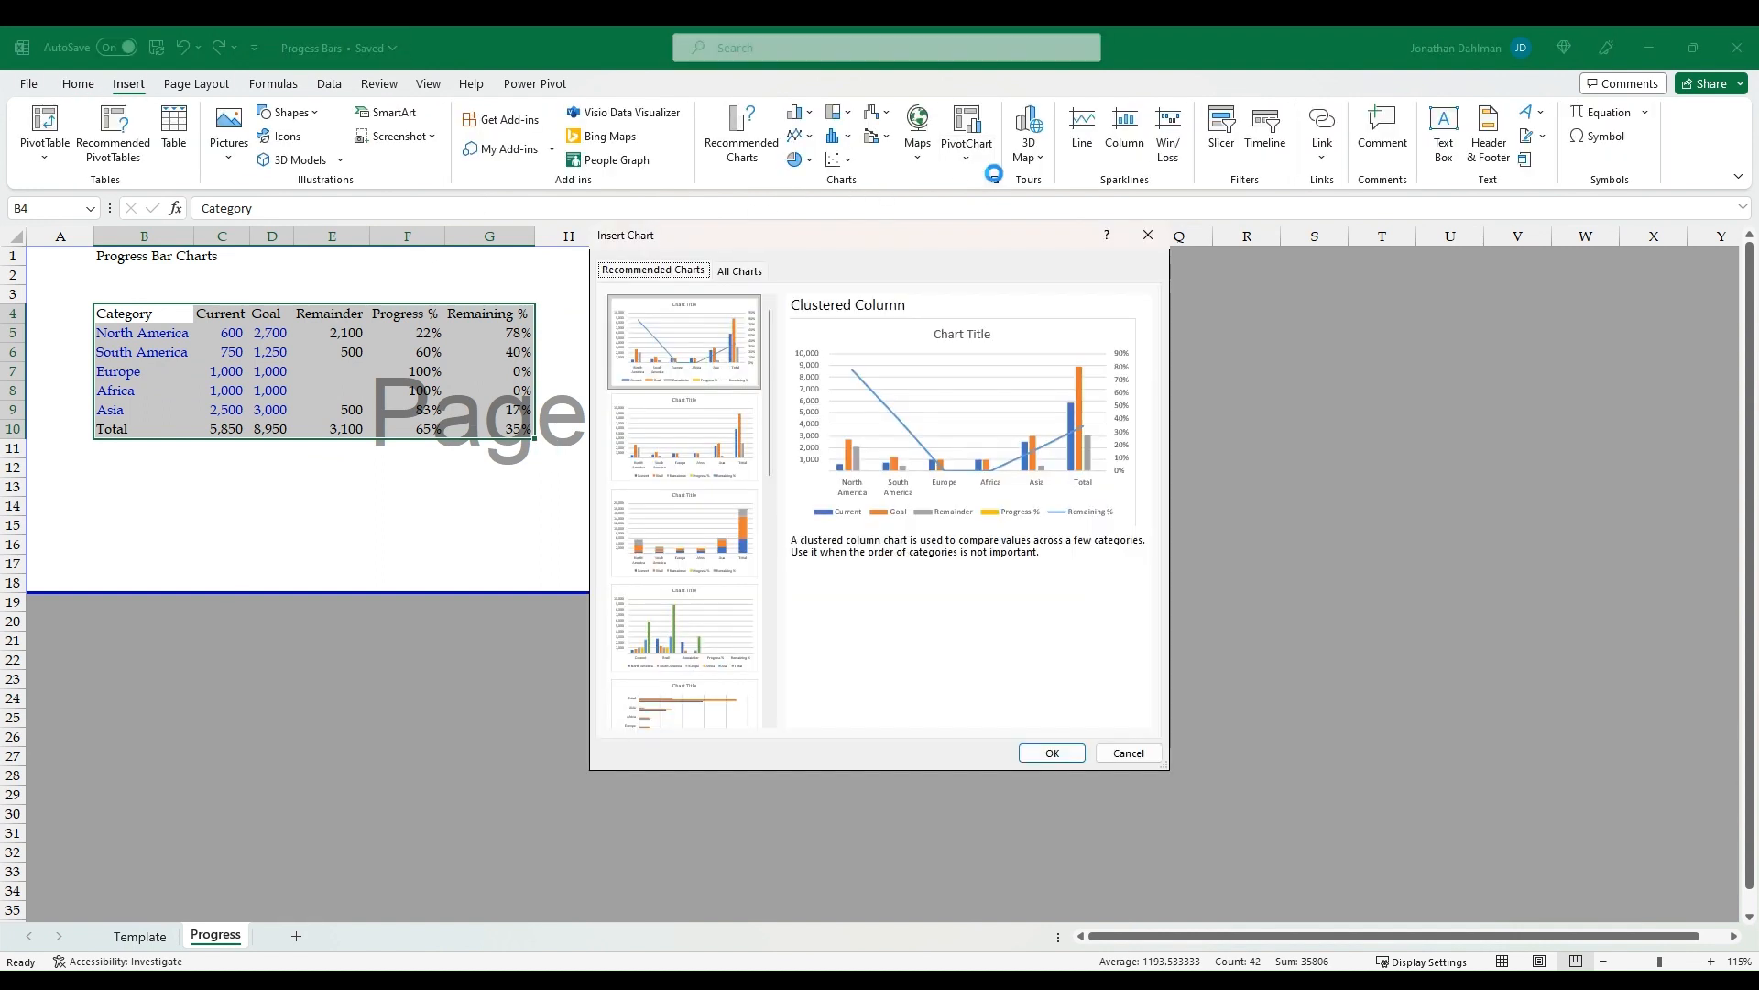
click(740, 270)
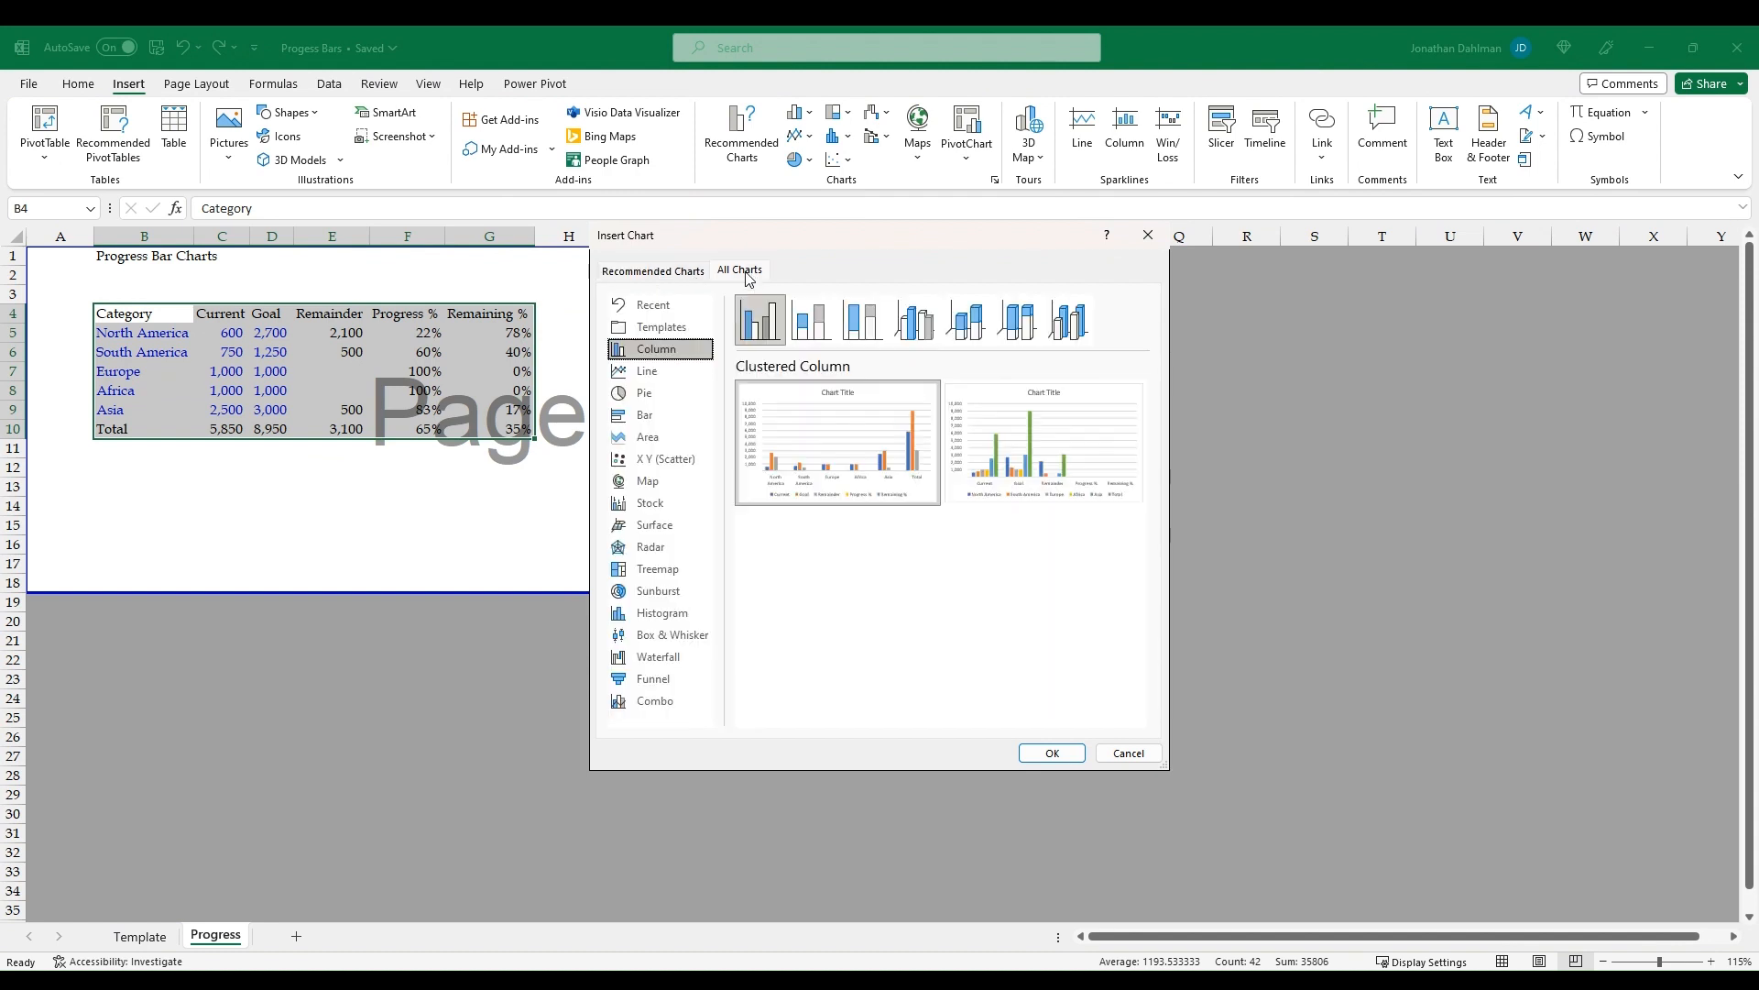
click(652, 416)
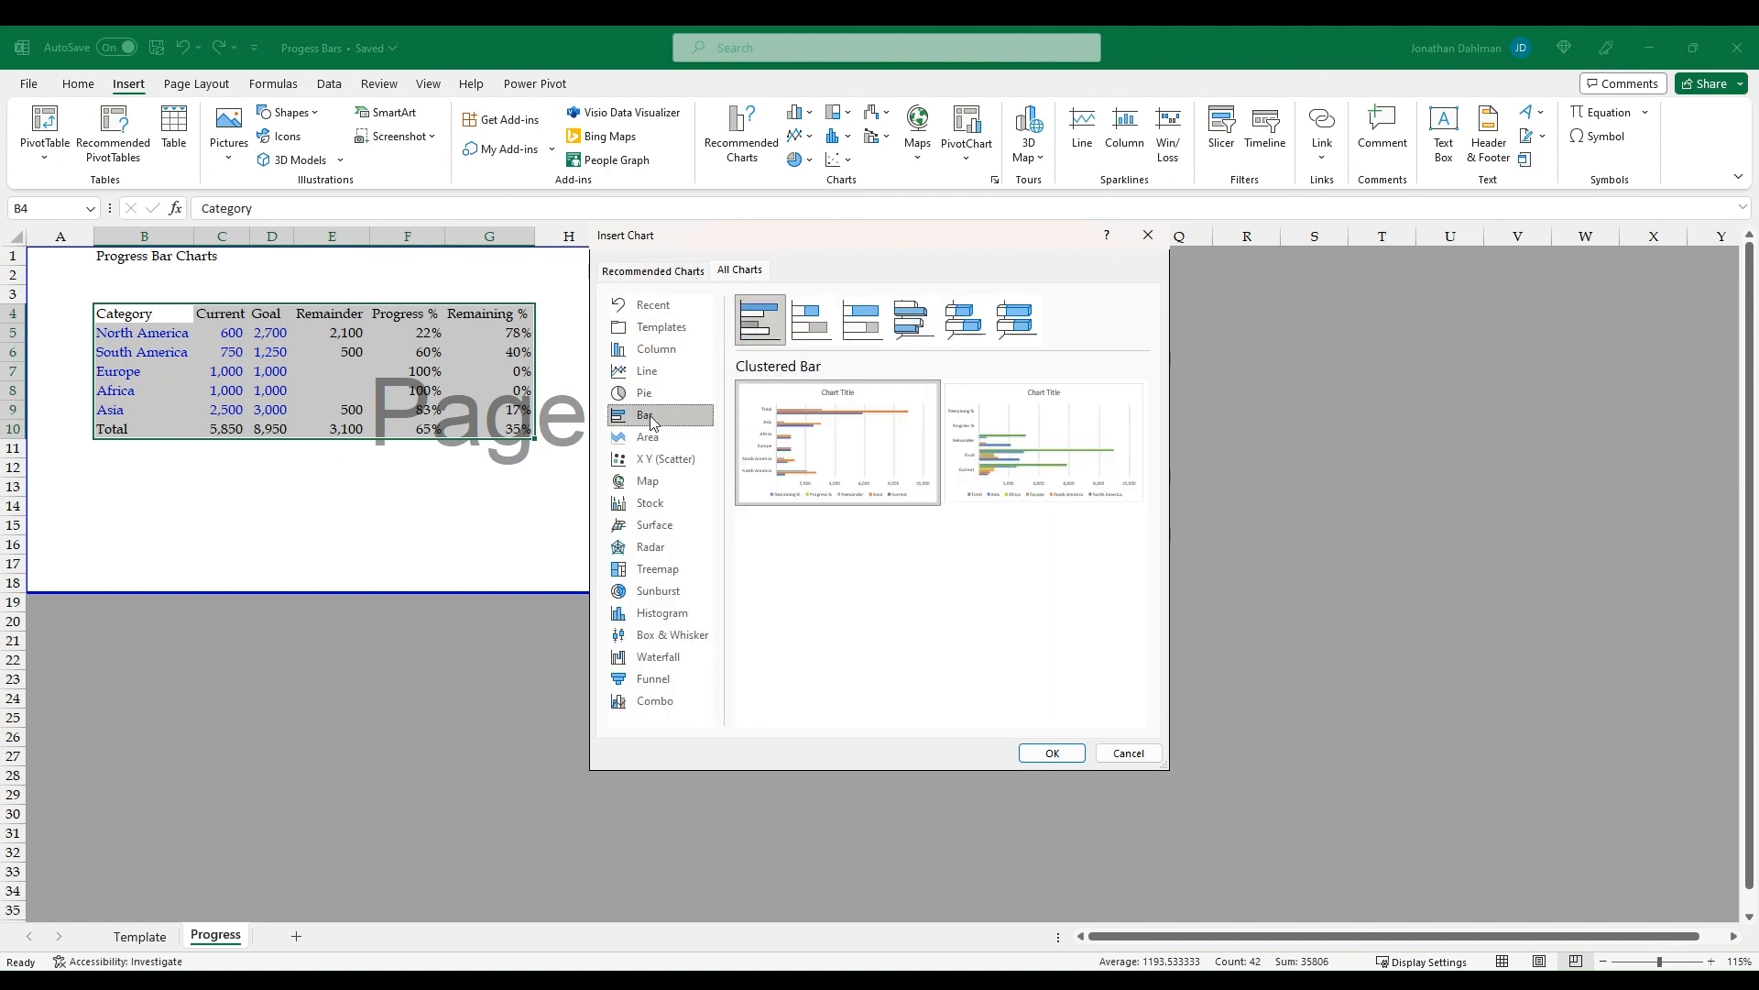
click(816, 328)
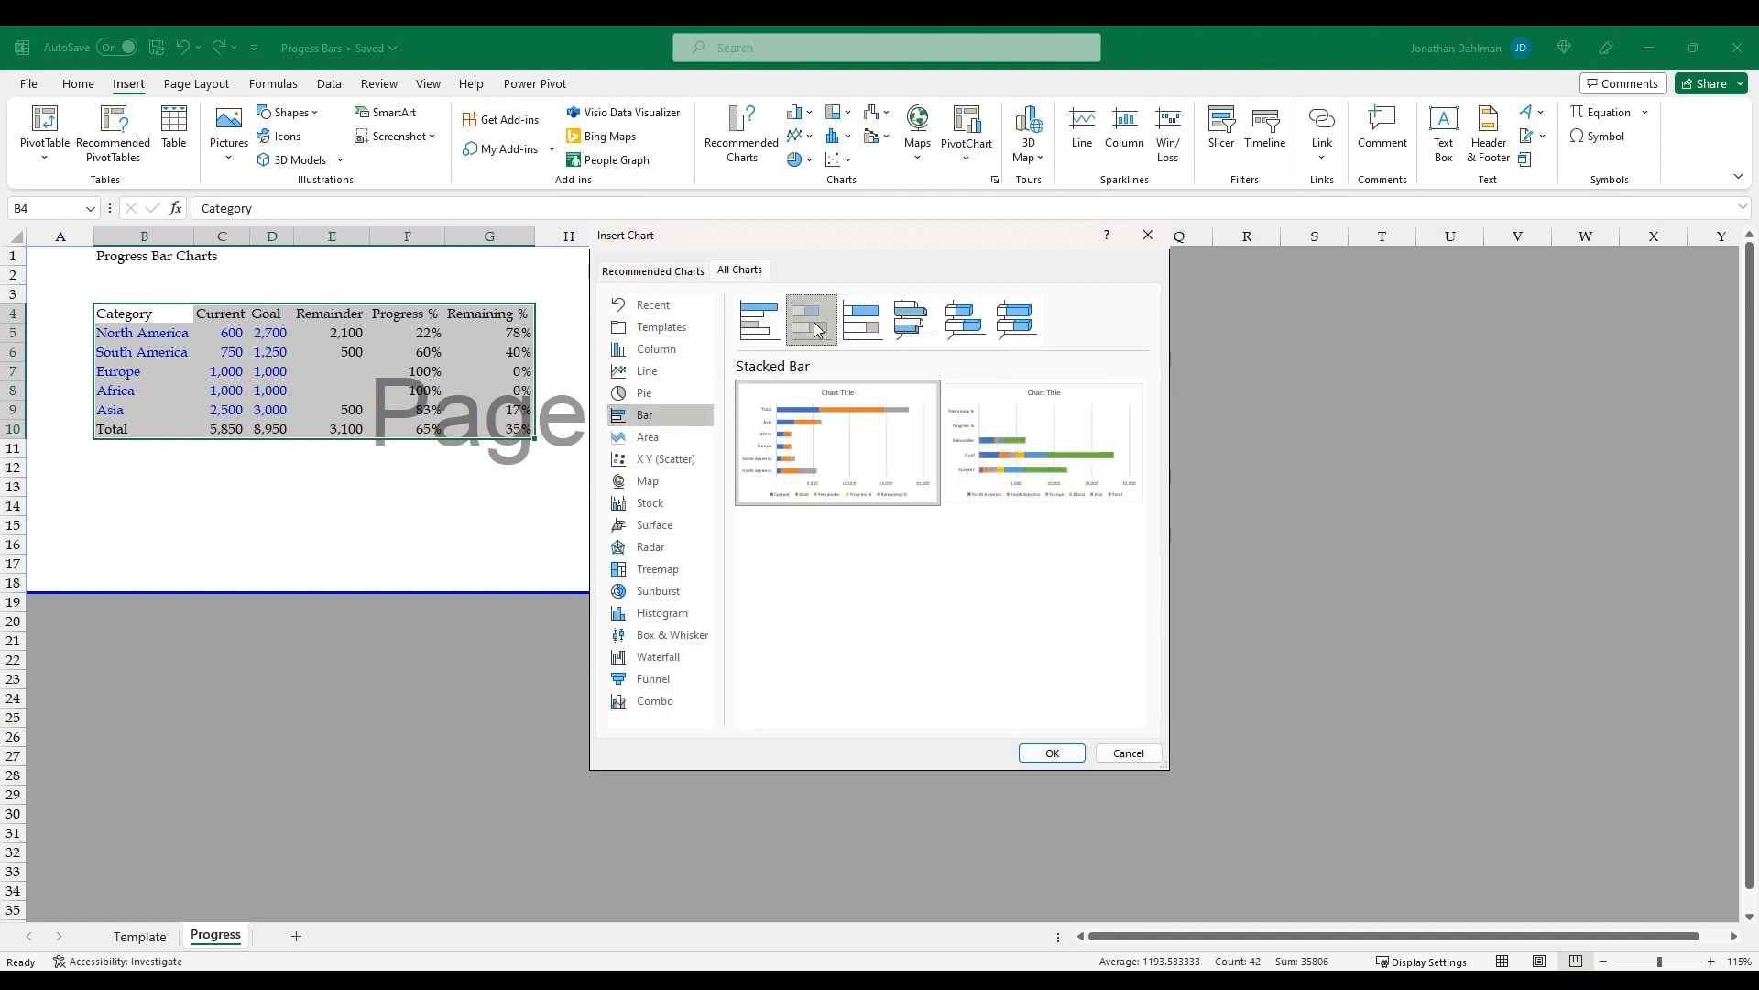
click(1052, 753)
drag(791, 428, 762, 293)
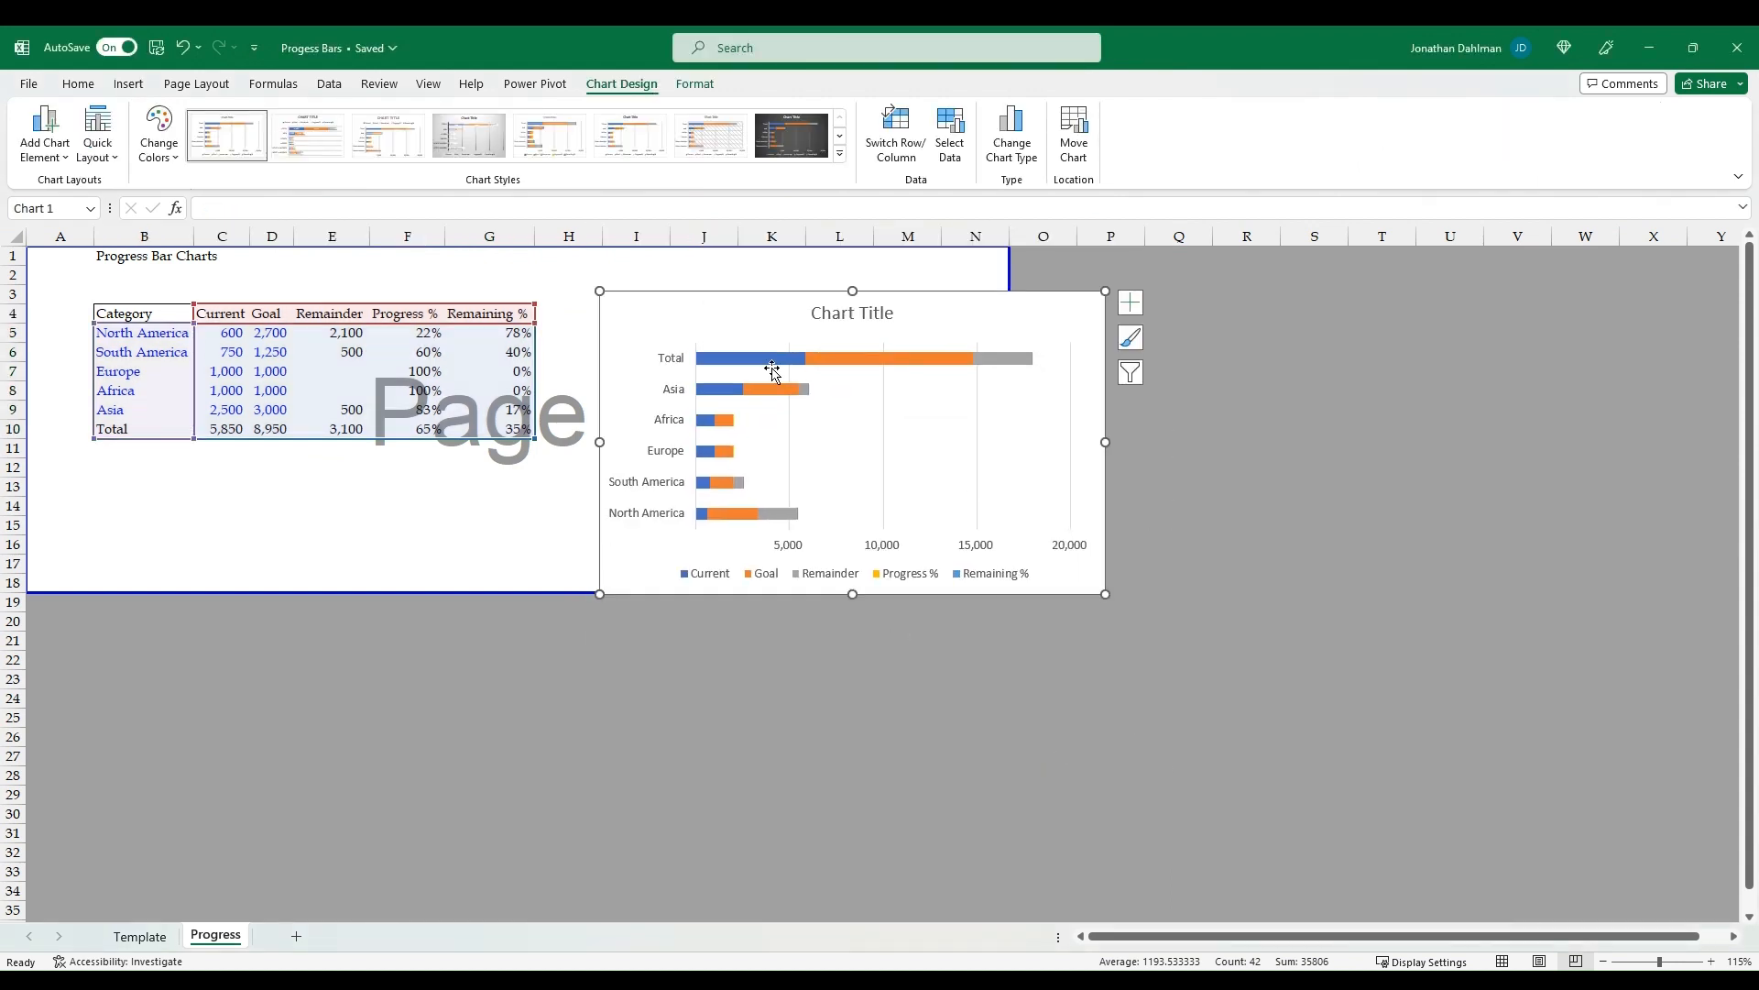
Keep only the Current and Remainder series in the chart and enlarge it to span about columns H to S, rows 2 to 27
click(950, 136)
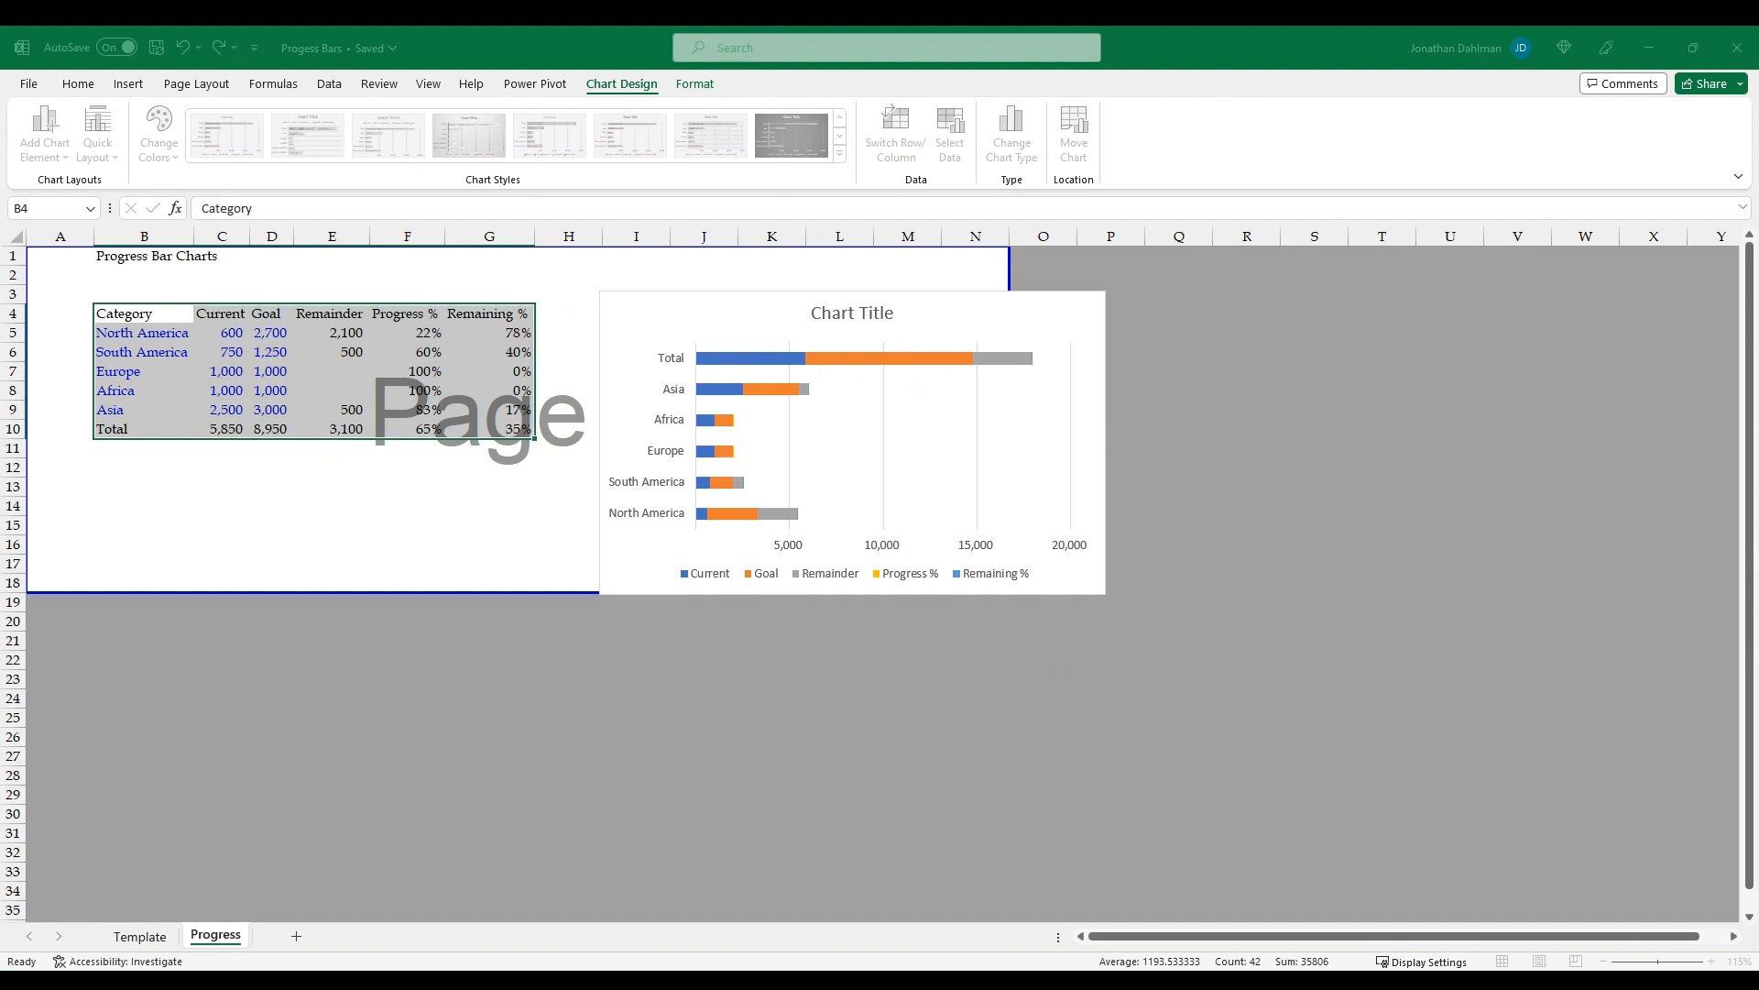
click(963, 691)
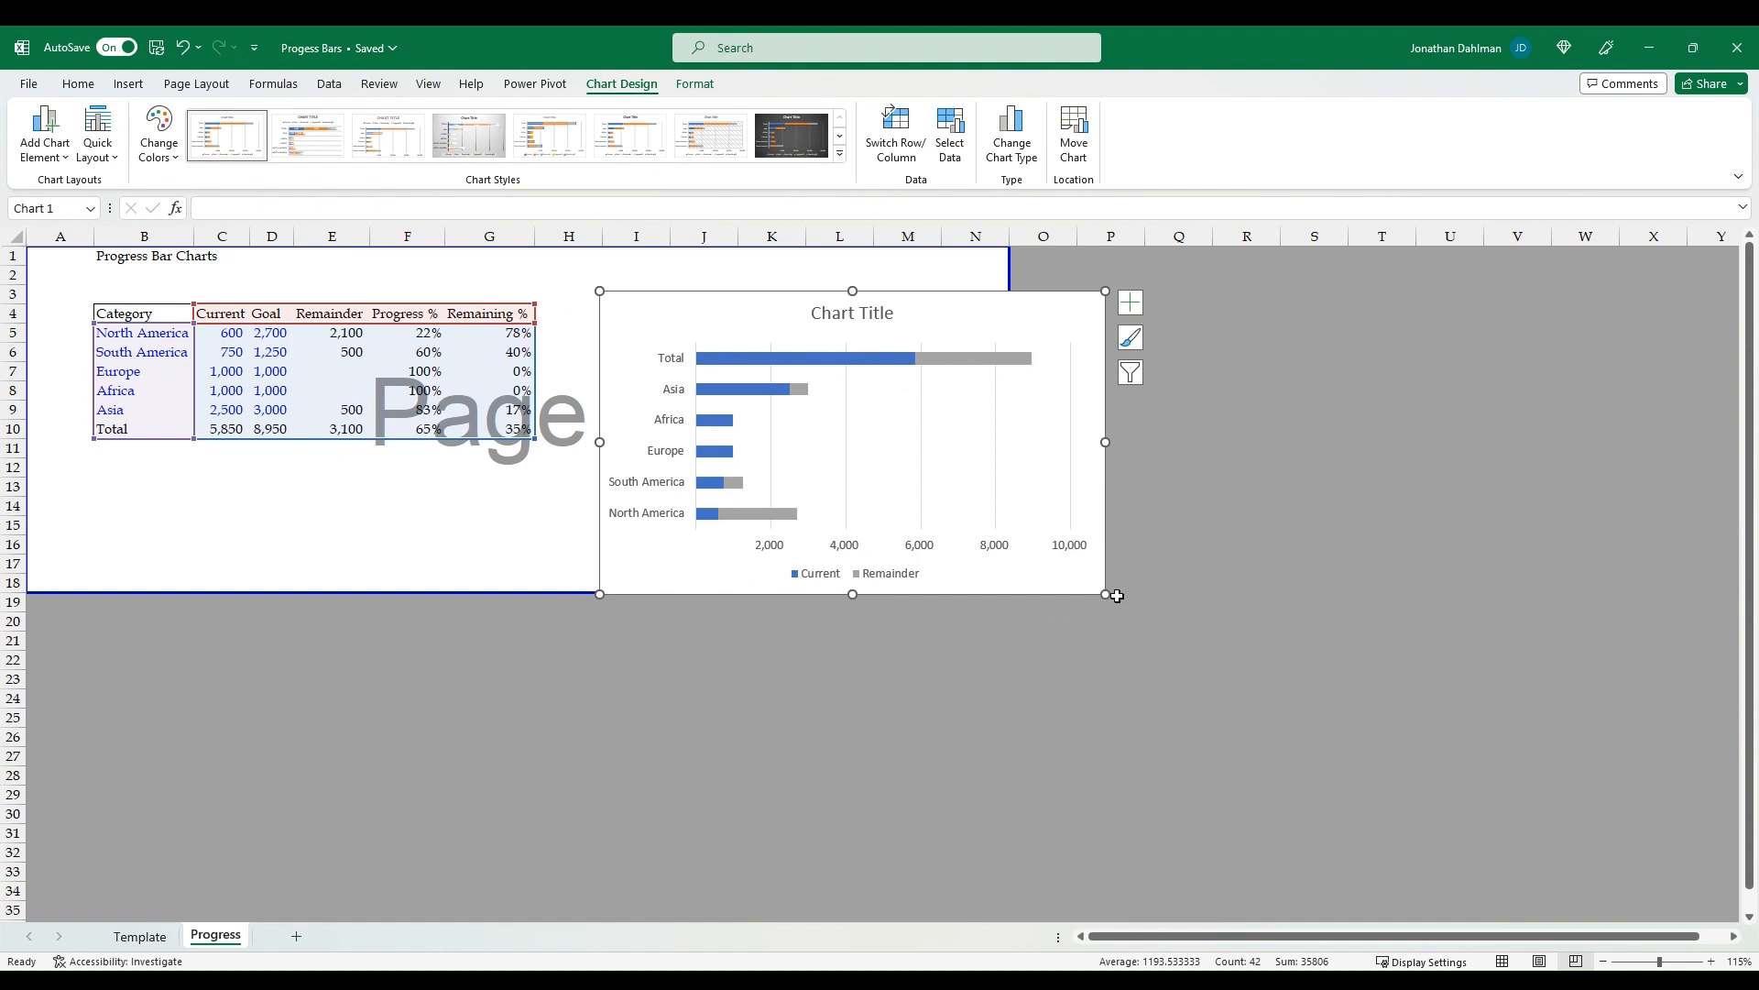
drag(1105, 594, 1393, 772)
drag(822, 295, 775, 281)
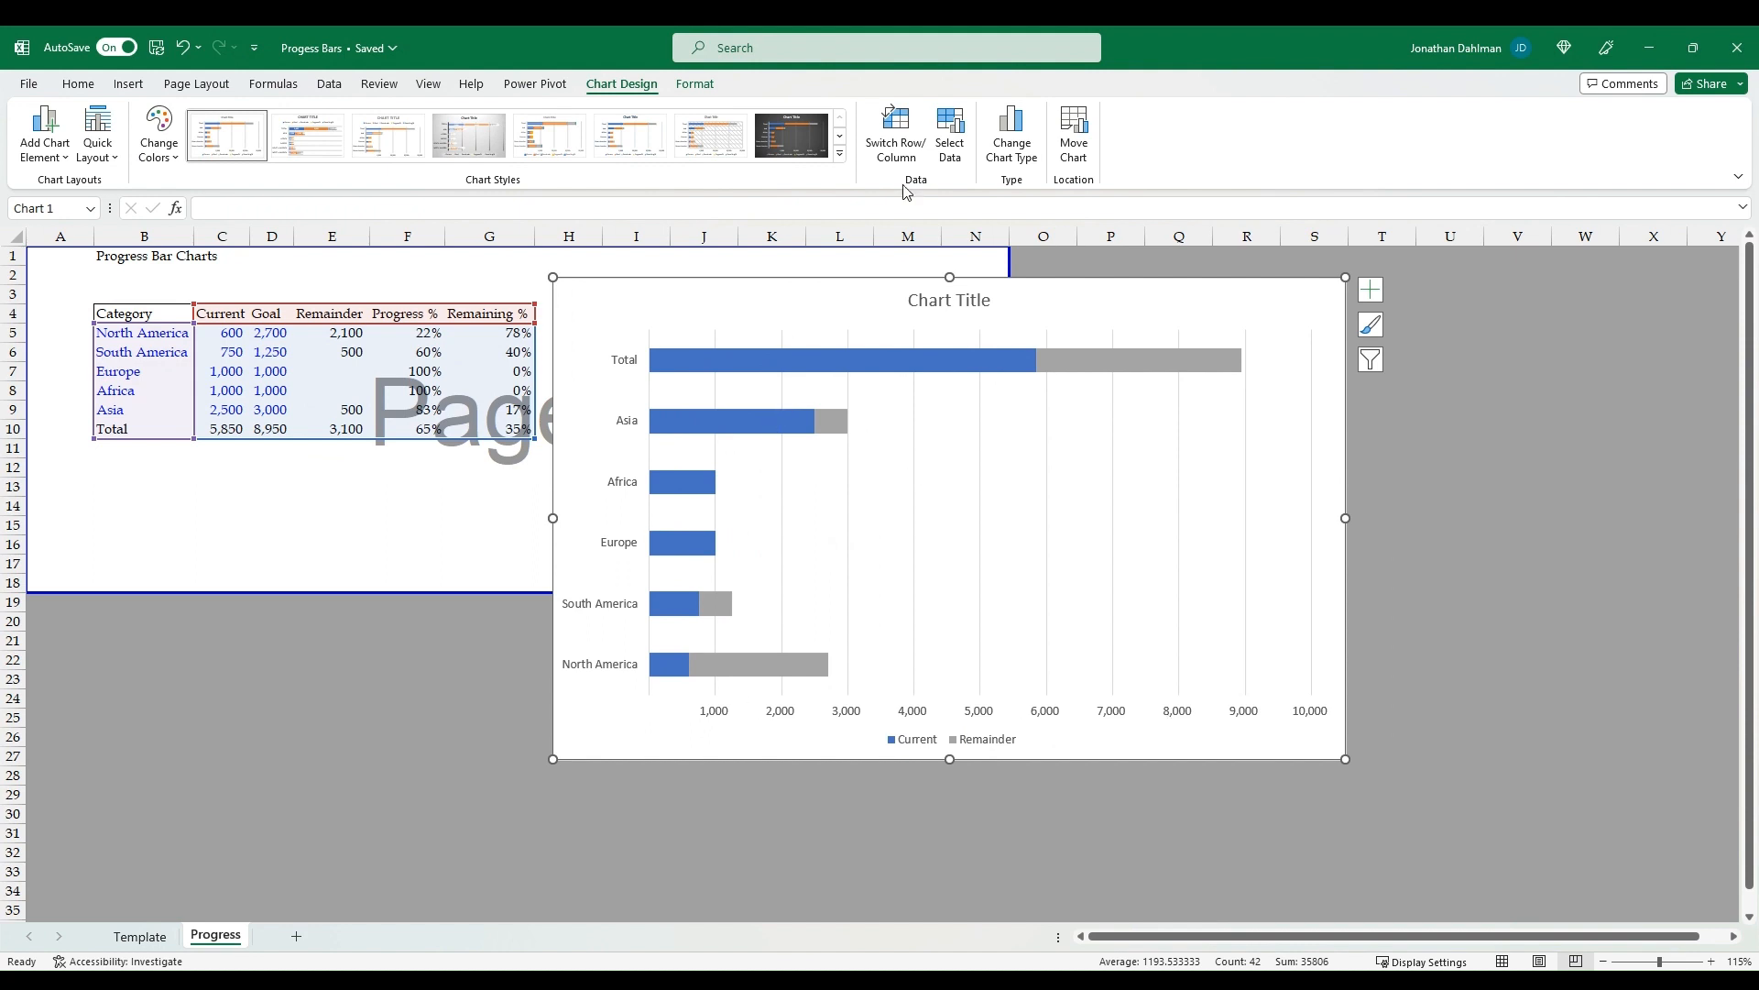
Exclude the Total row from the chart's source data so only the five regions are plotted
click(950, 129)
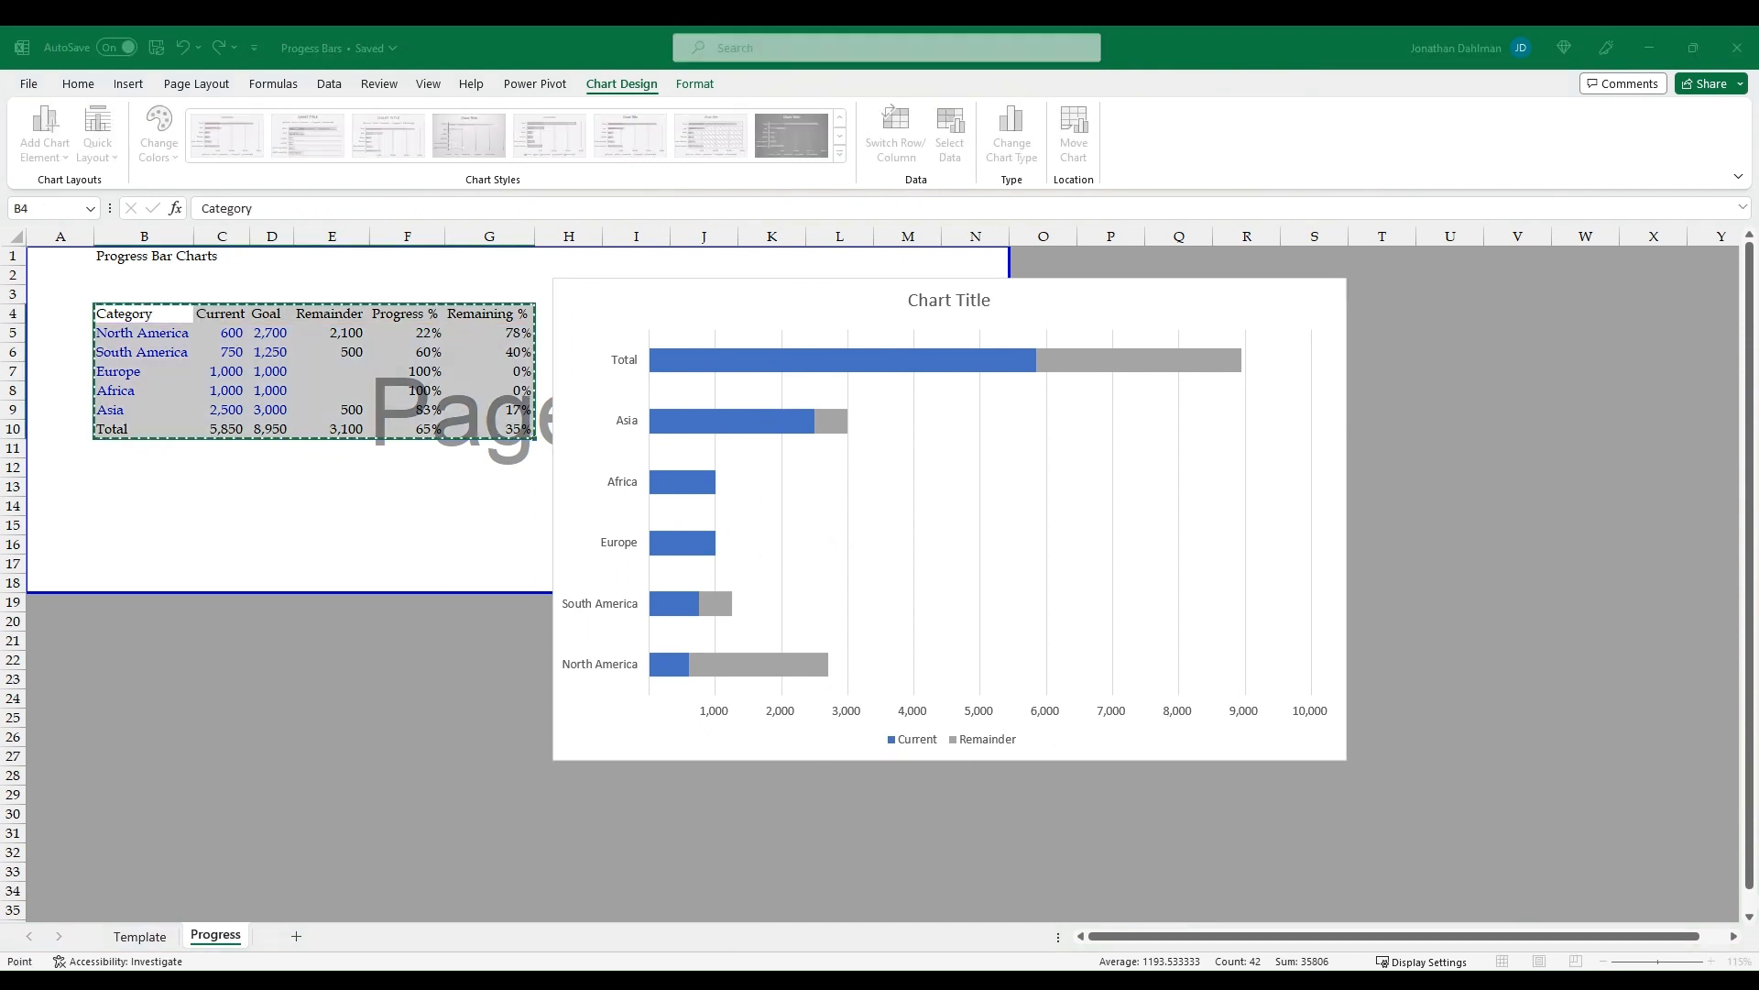
scroll(879, 568, down, 2)
scroll(880, 568, up, 2)
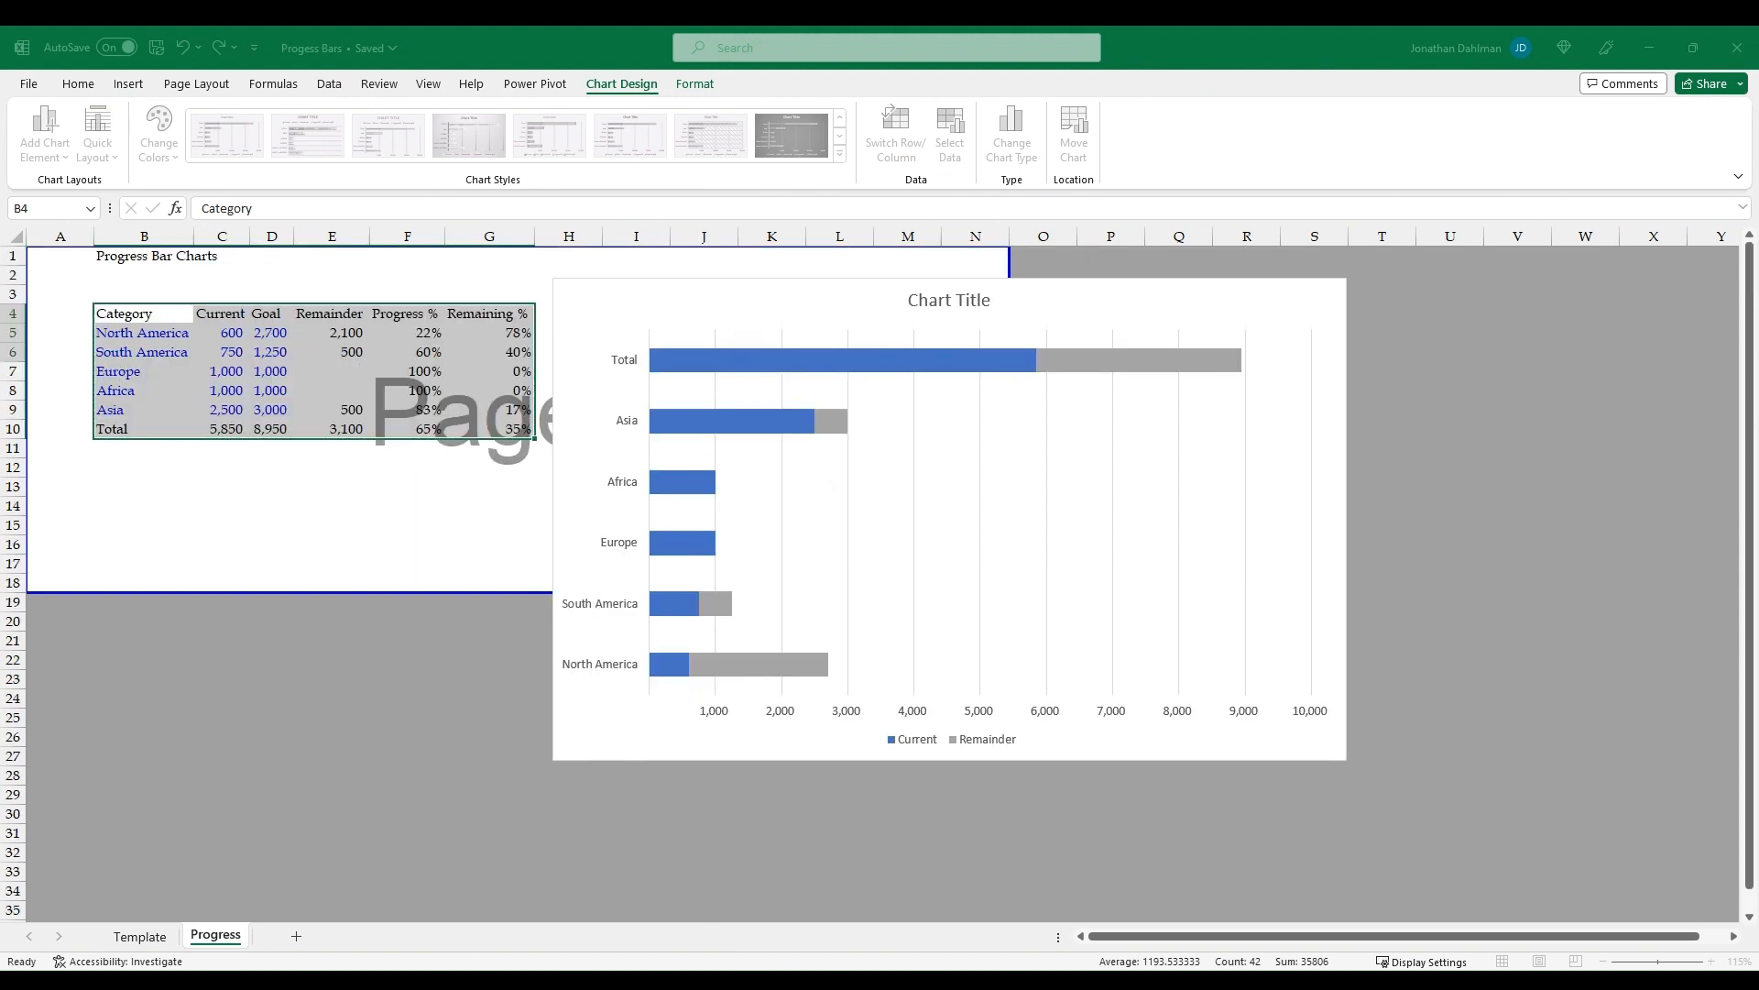
click(973, 690)
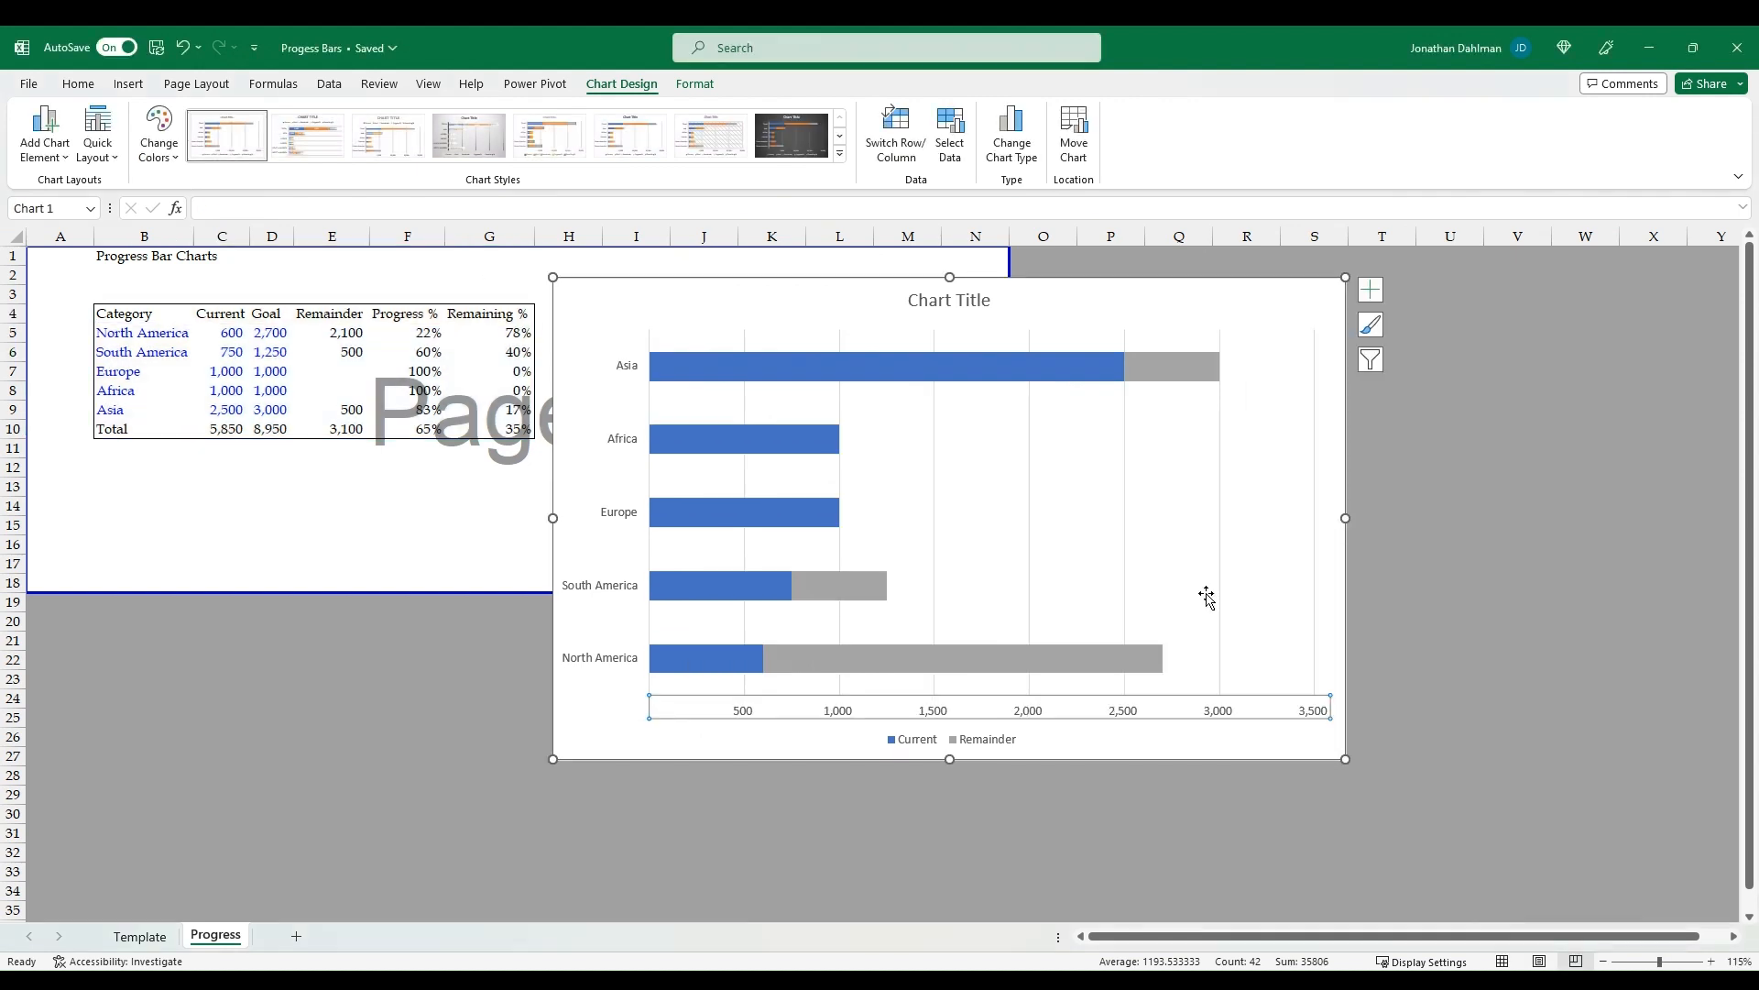
Change the chart title to "Regional Revenue Progress"
double_click(959, 301)
triple_click(959, 301)
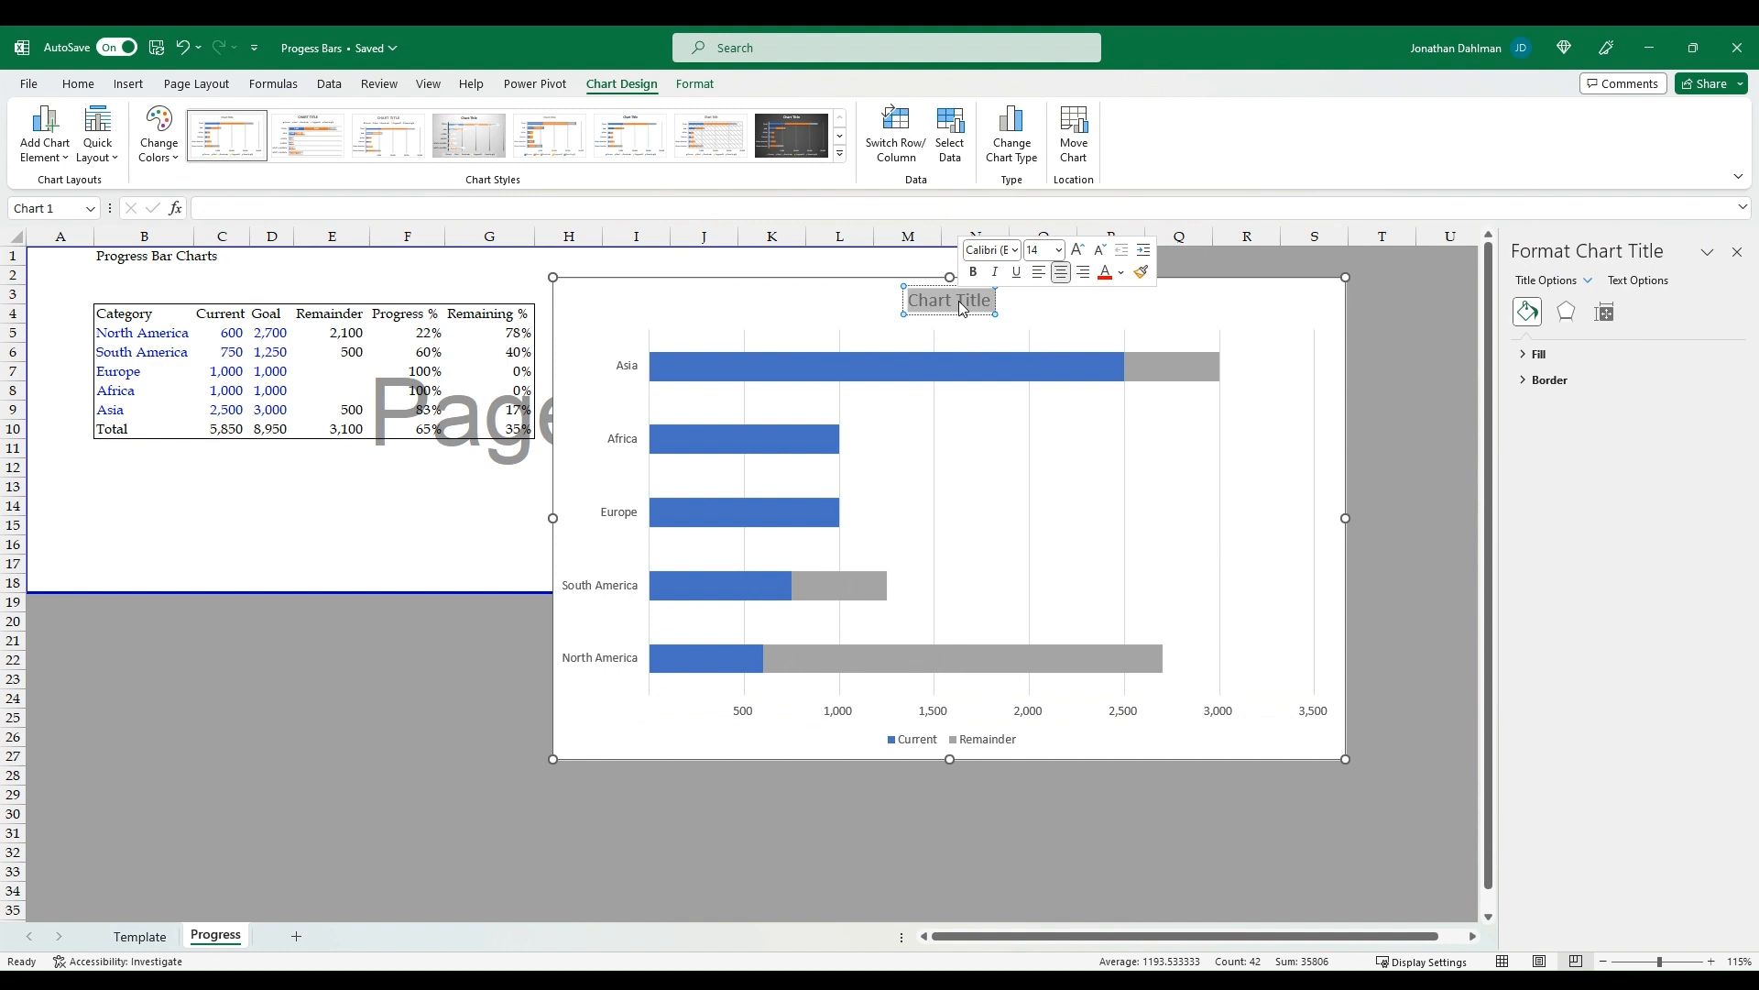
text(Regional Rev)
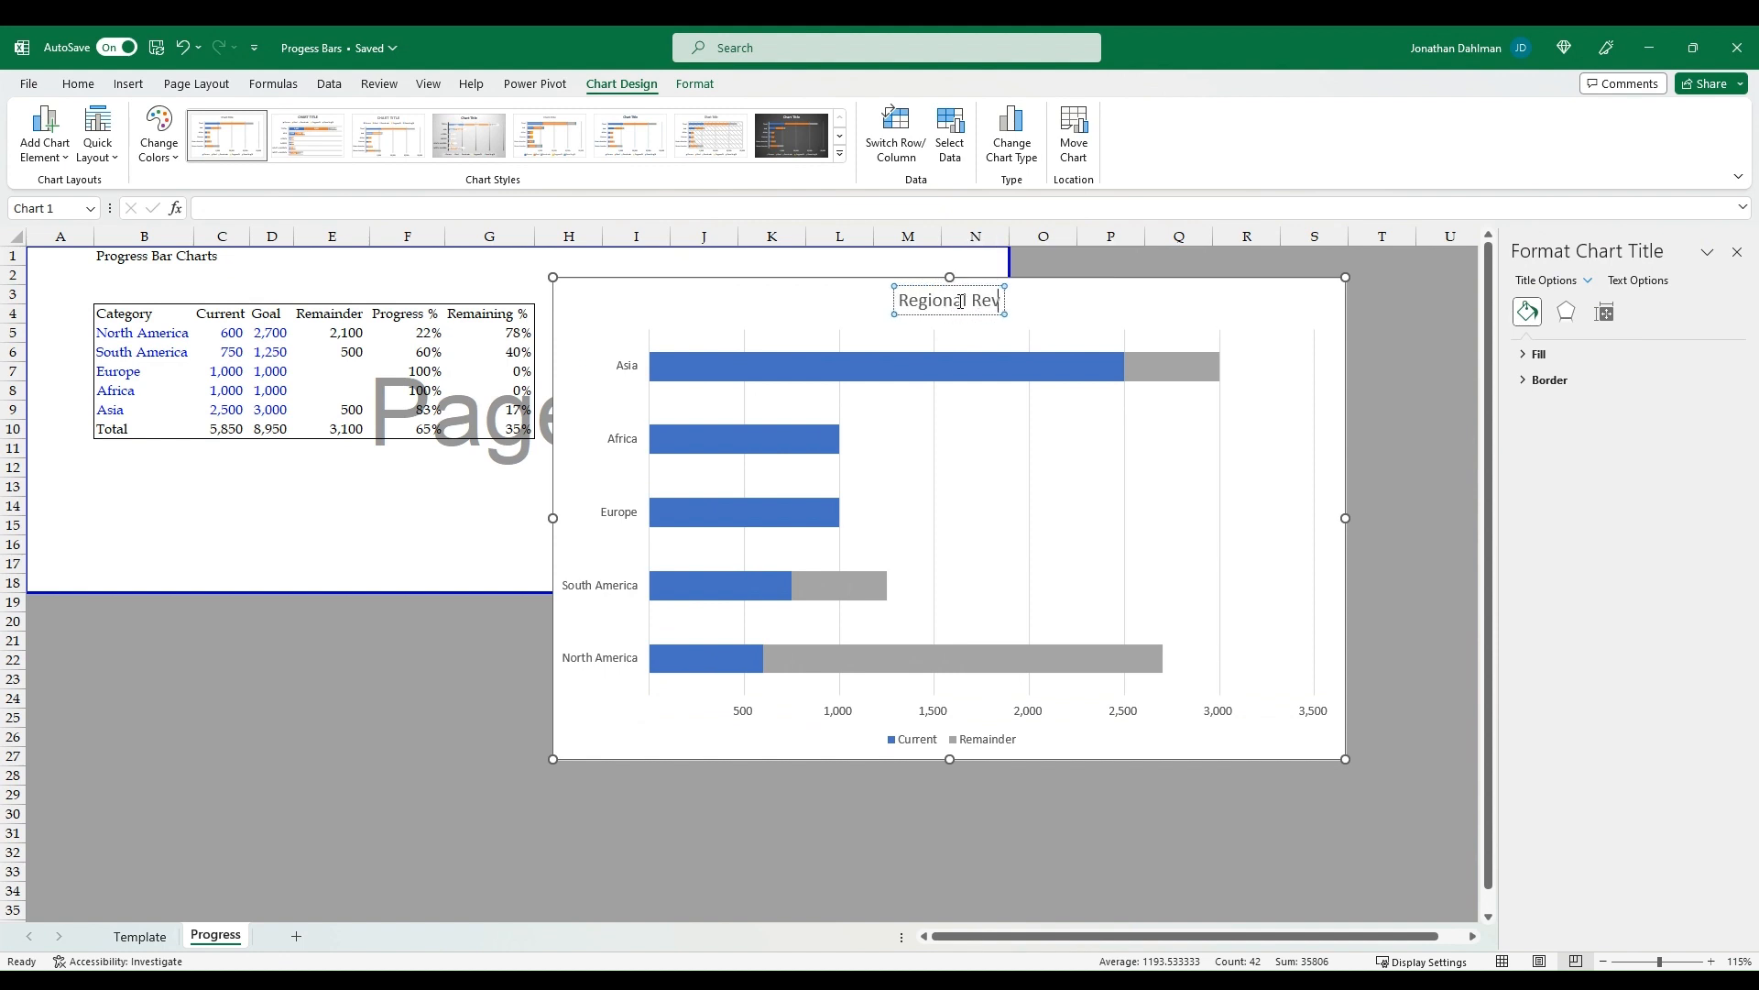
text(enue Progress)
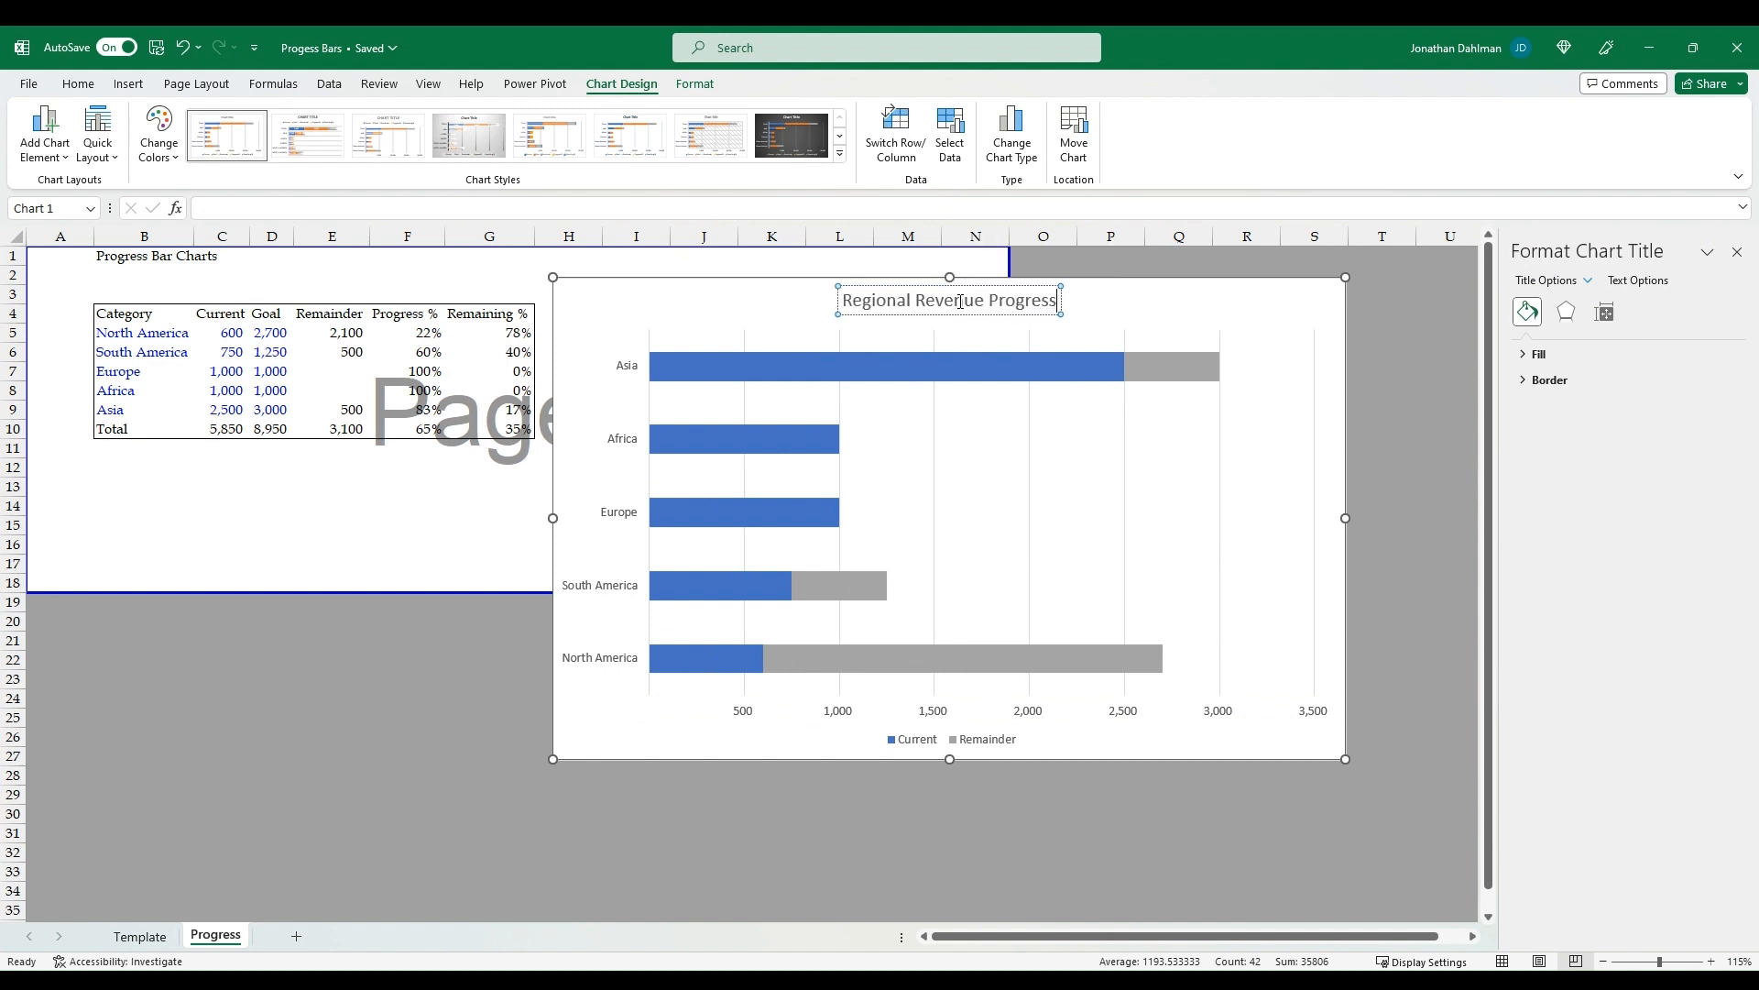
click(1355, 523)
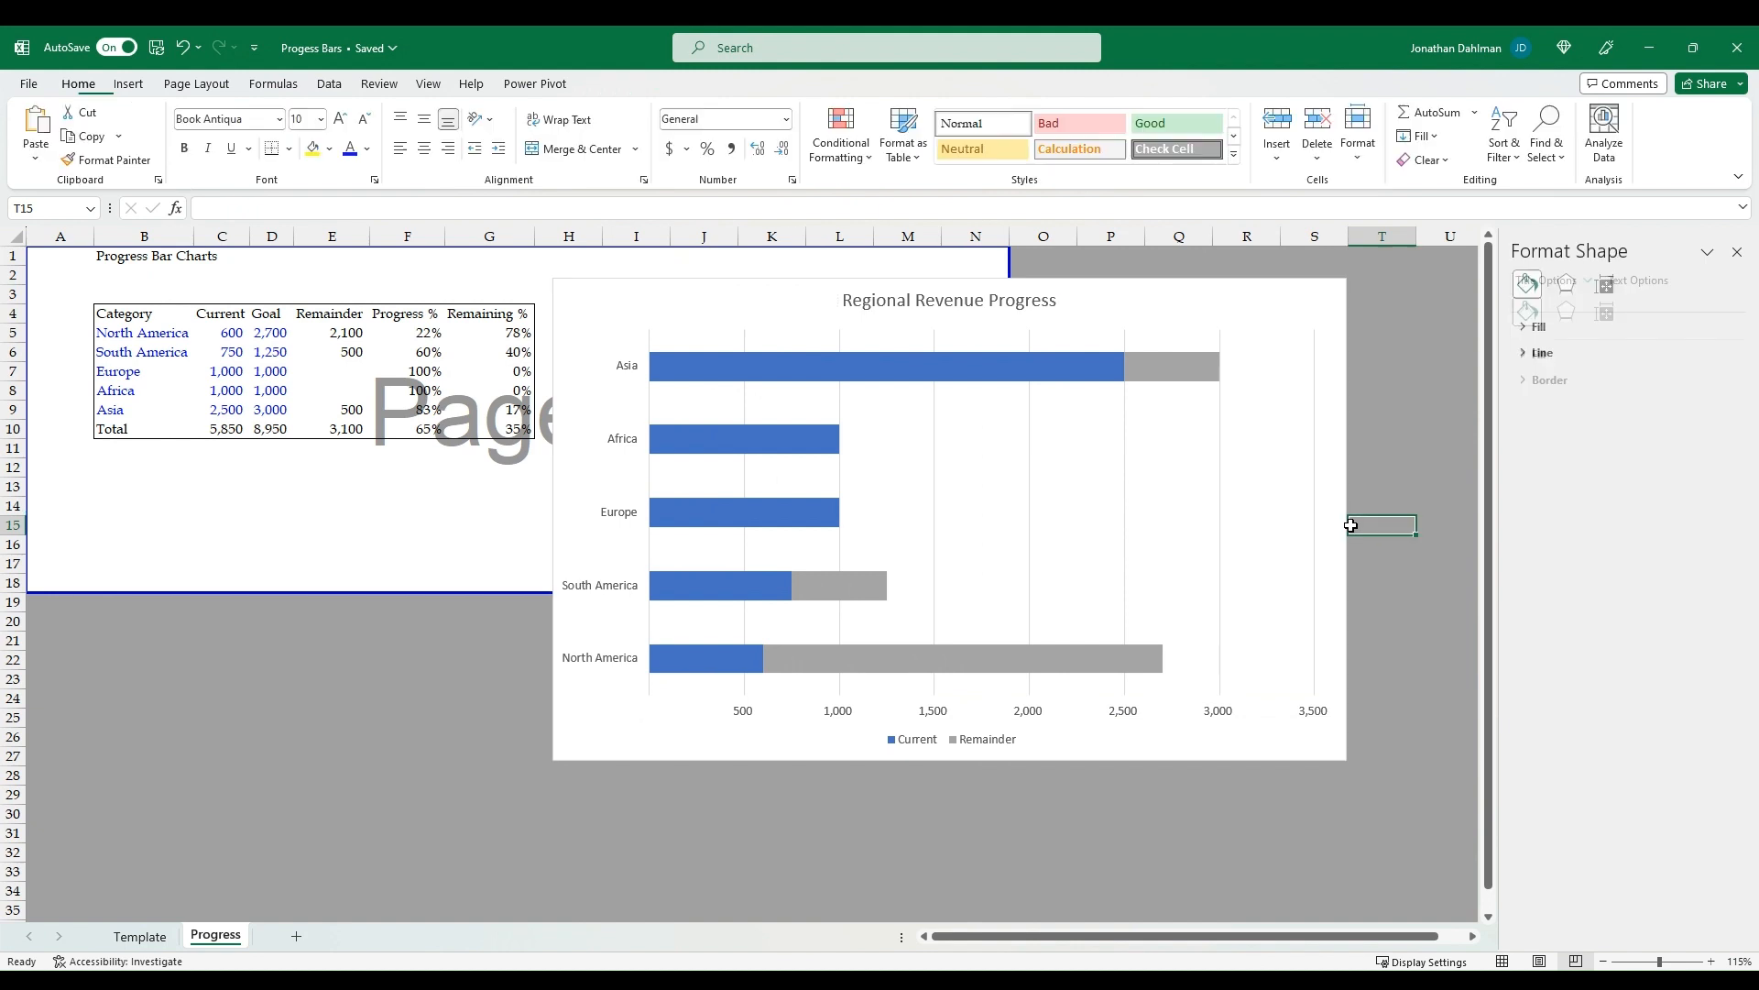
Remove the vertical gridlines and the legend from the Regional Revenue Progress chart
click(1215, 465)
click(1220, 470)
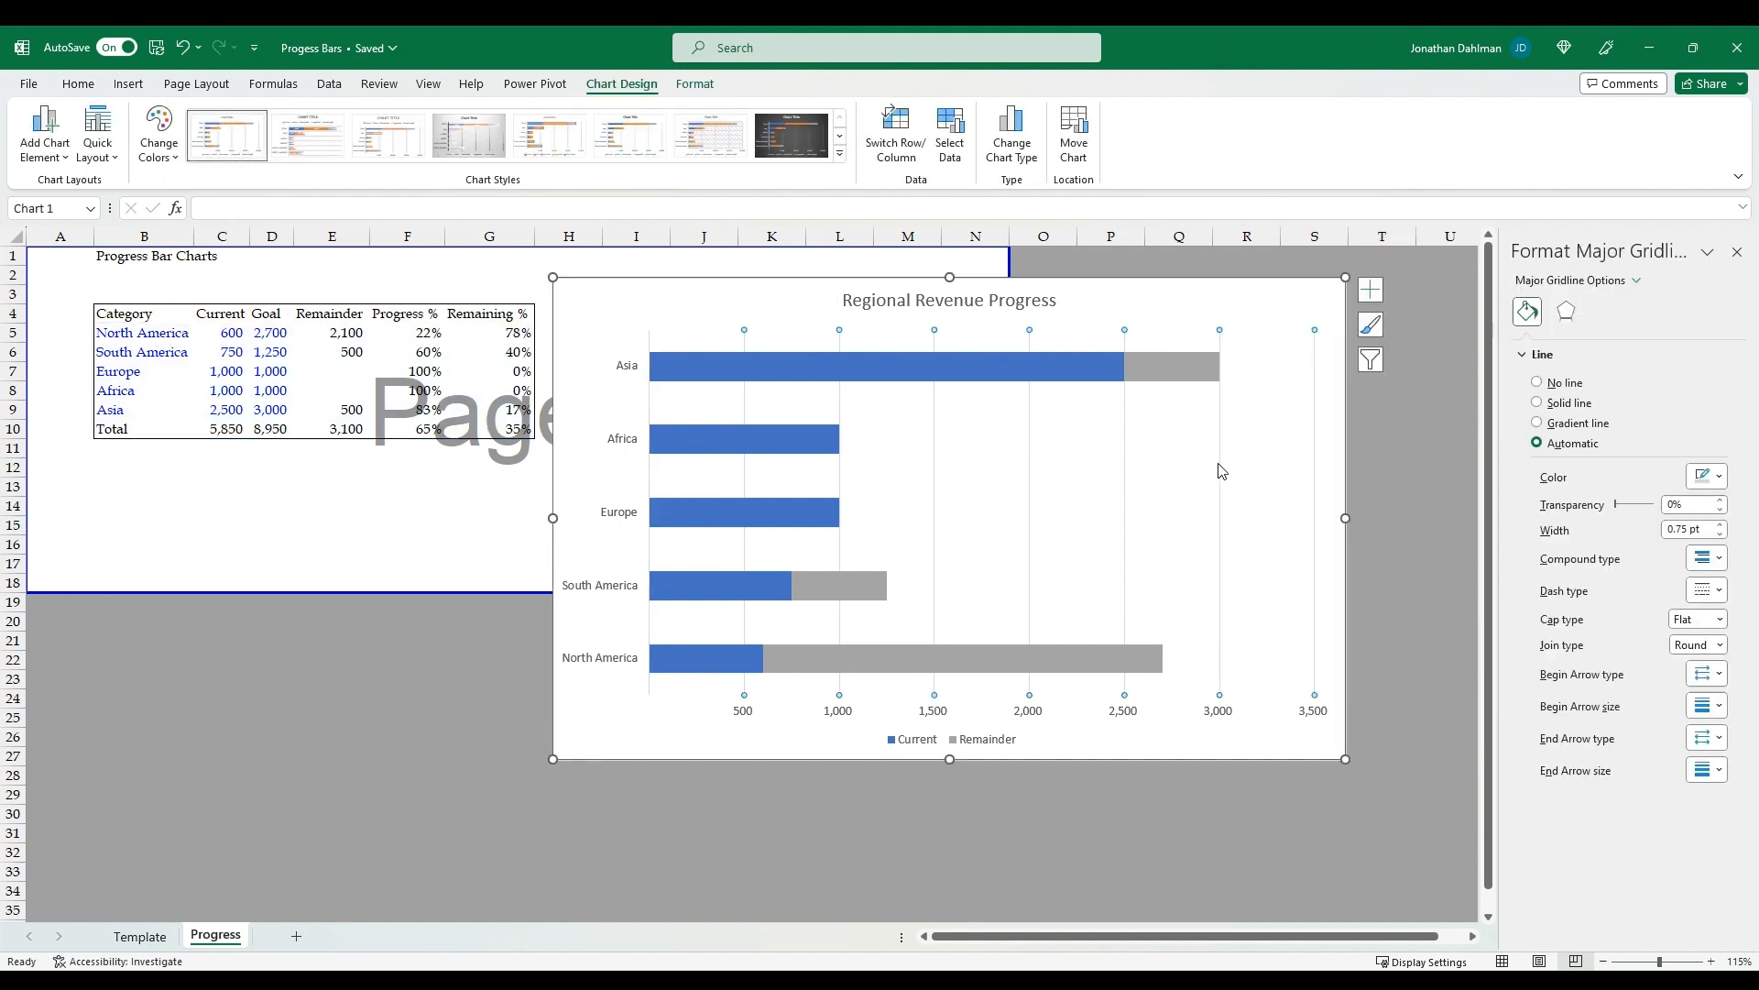
key(Escape)
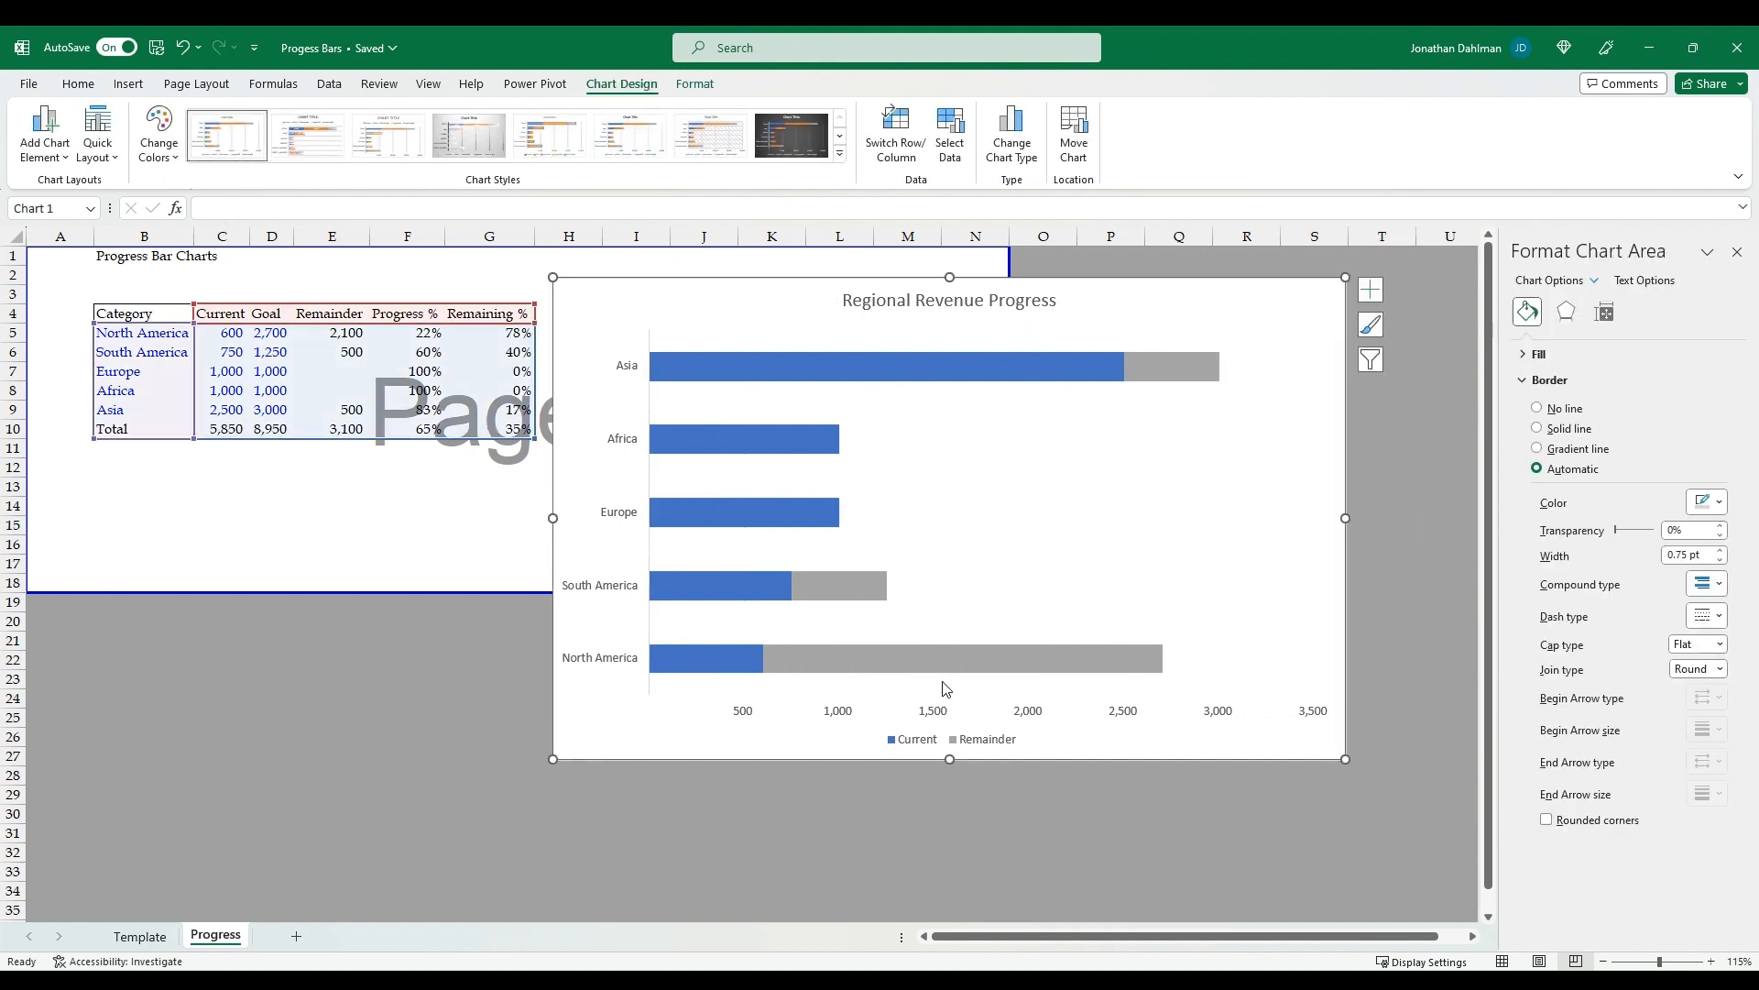
click(986, 744)
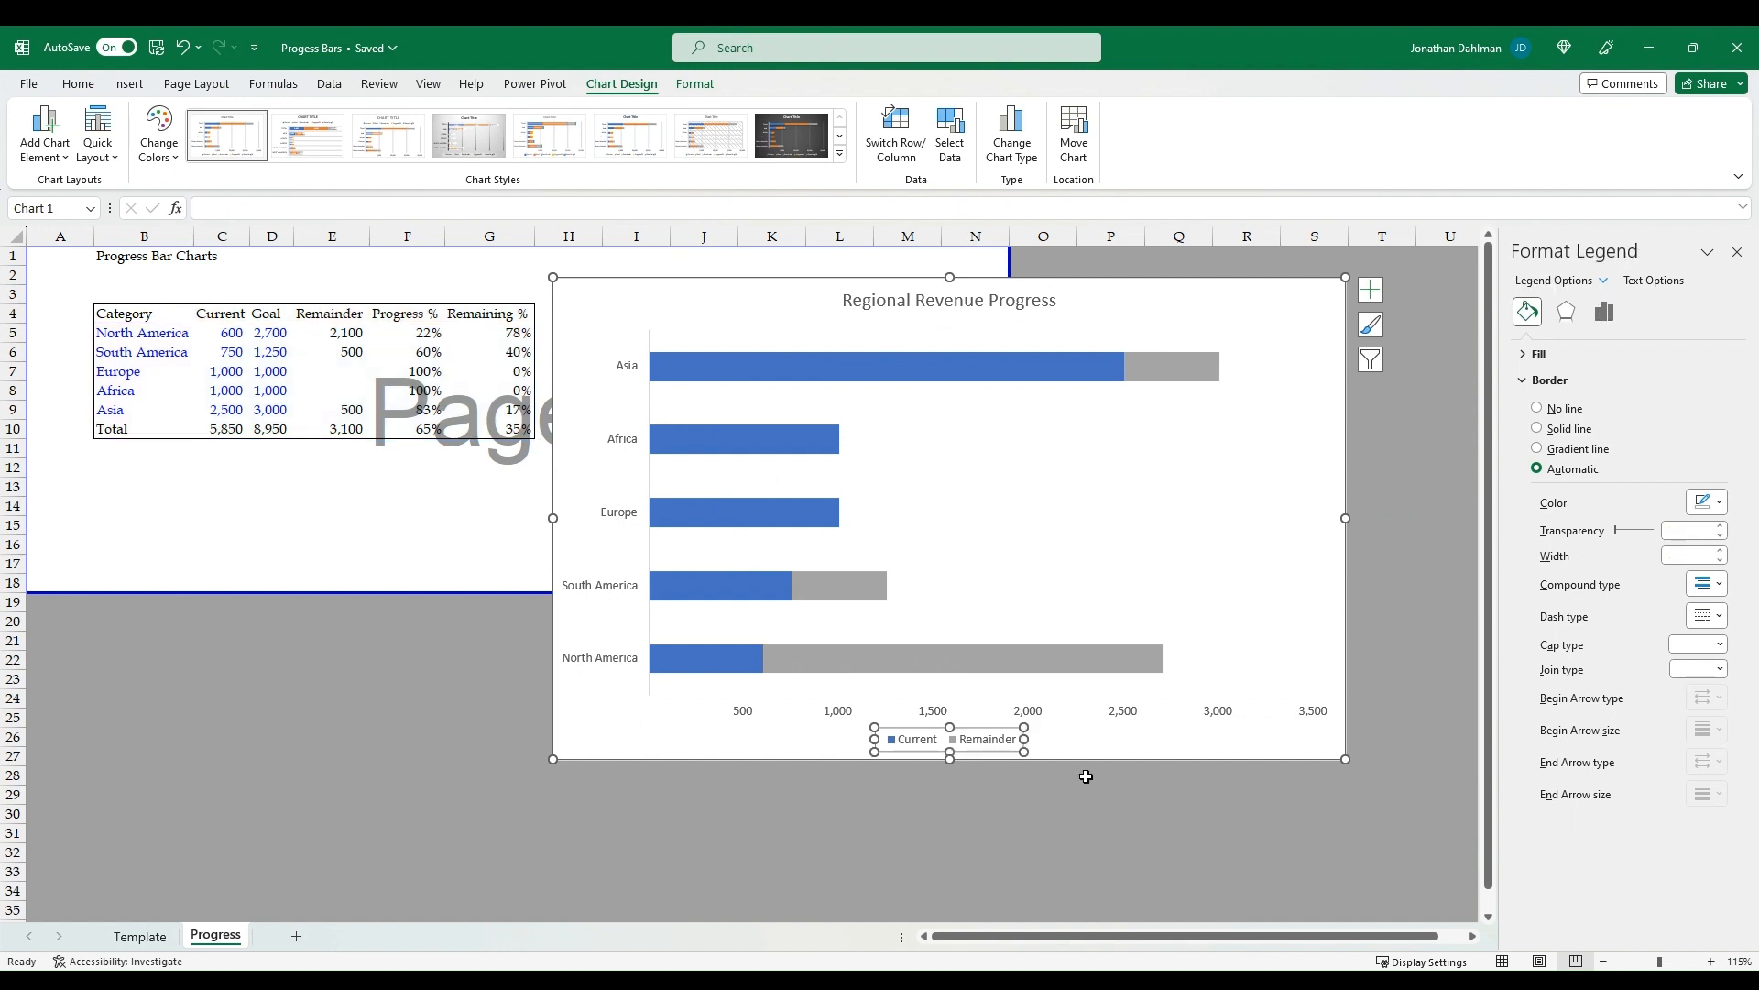
key(Delete)
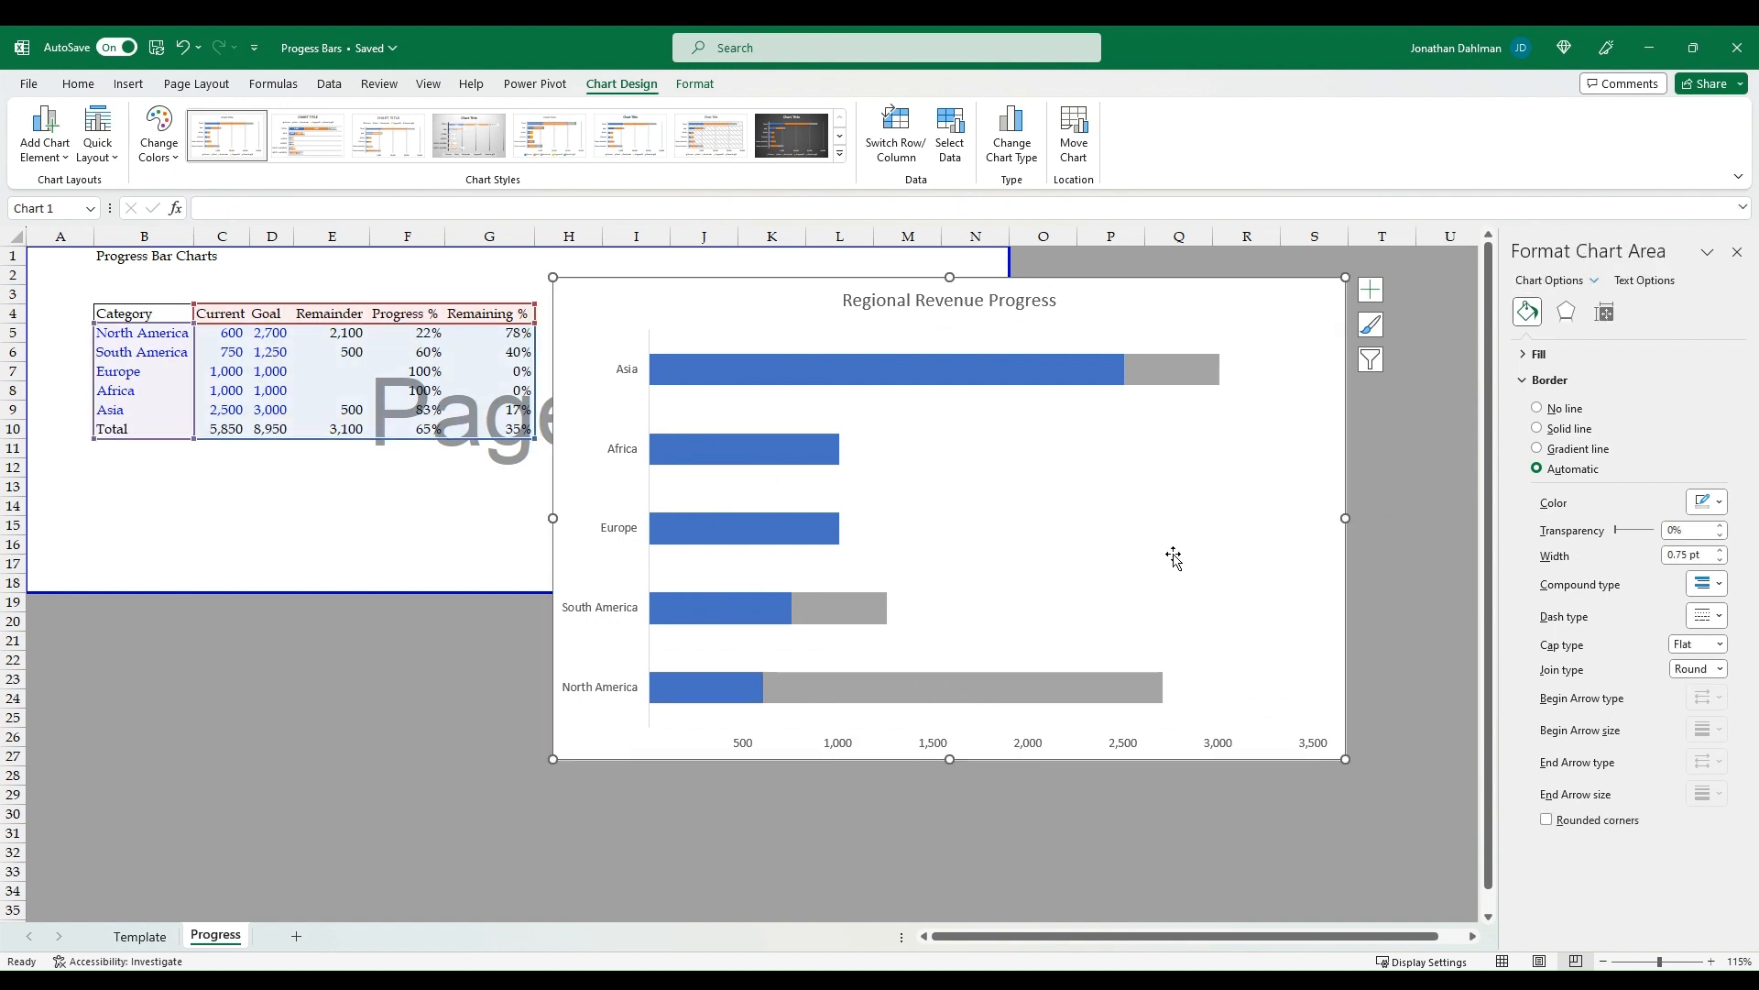
Add data labels to the Current series and position them at Inside Base
click(835, 383)
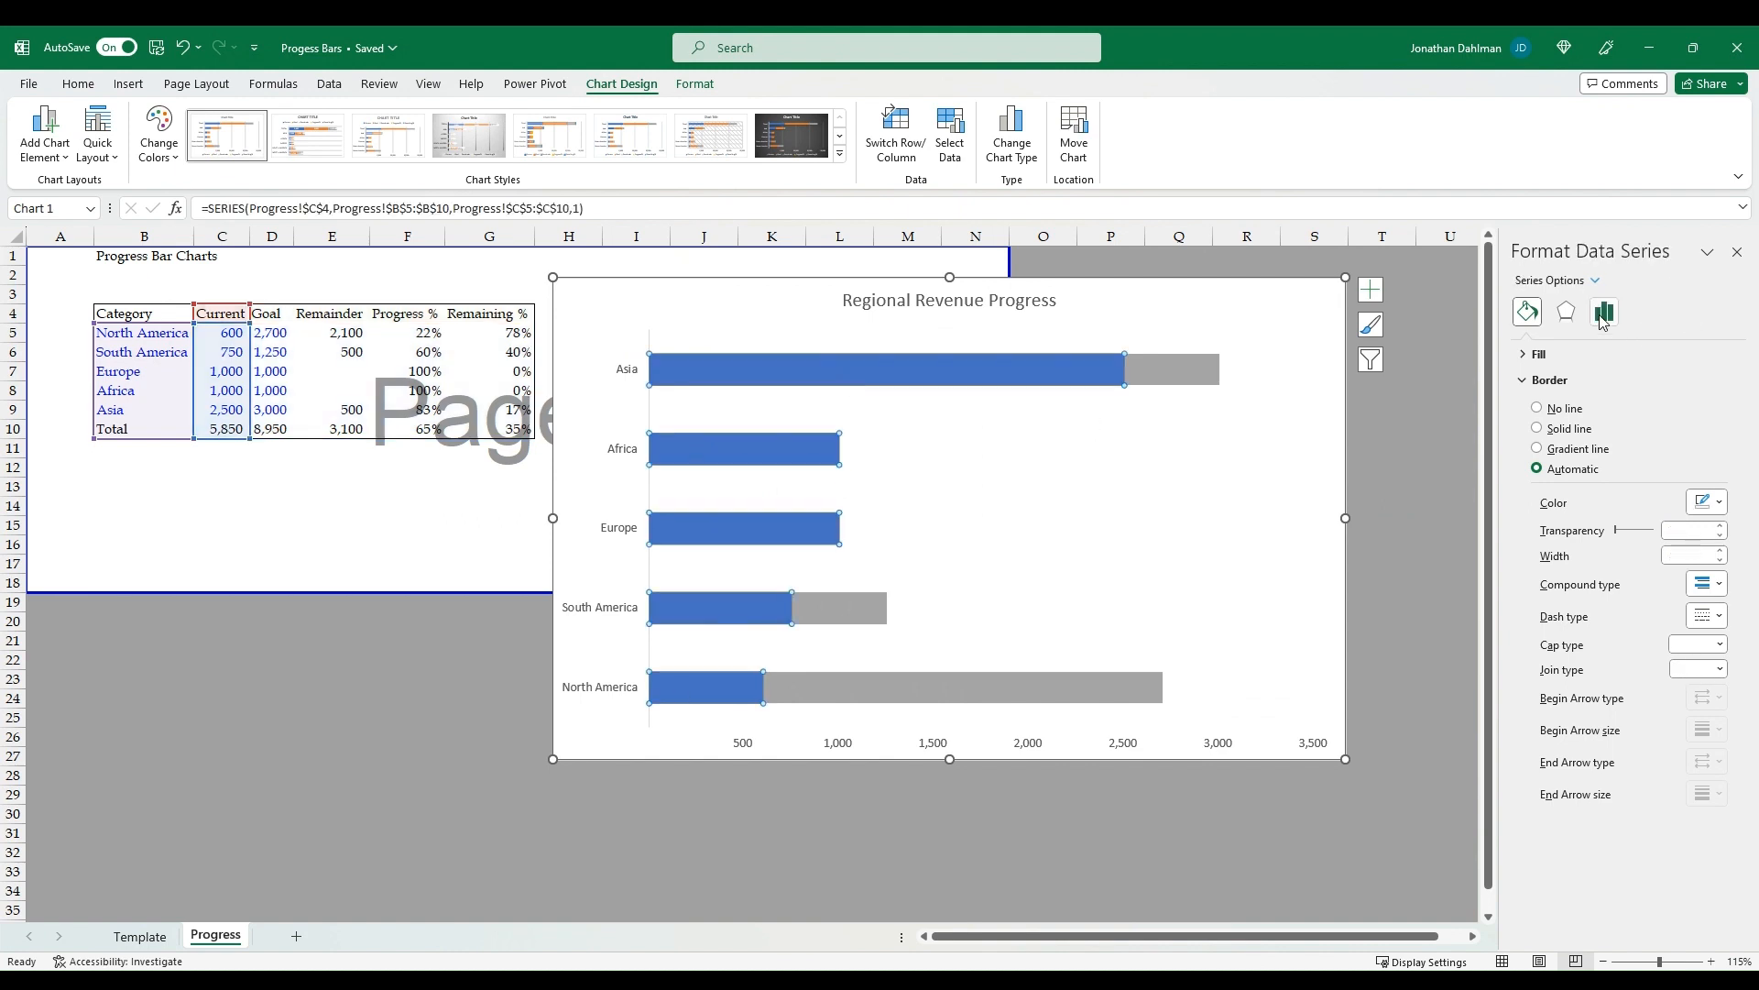
click(1370, 290)
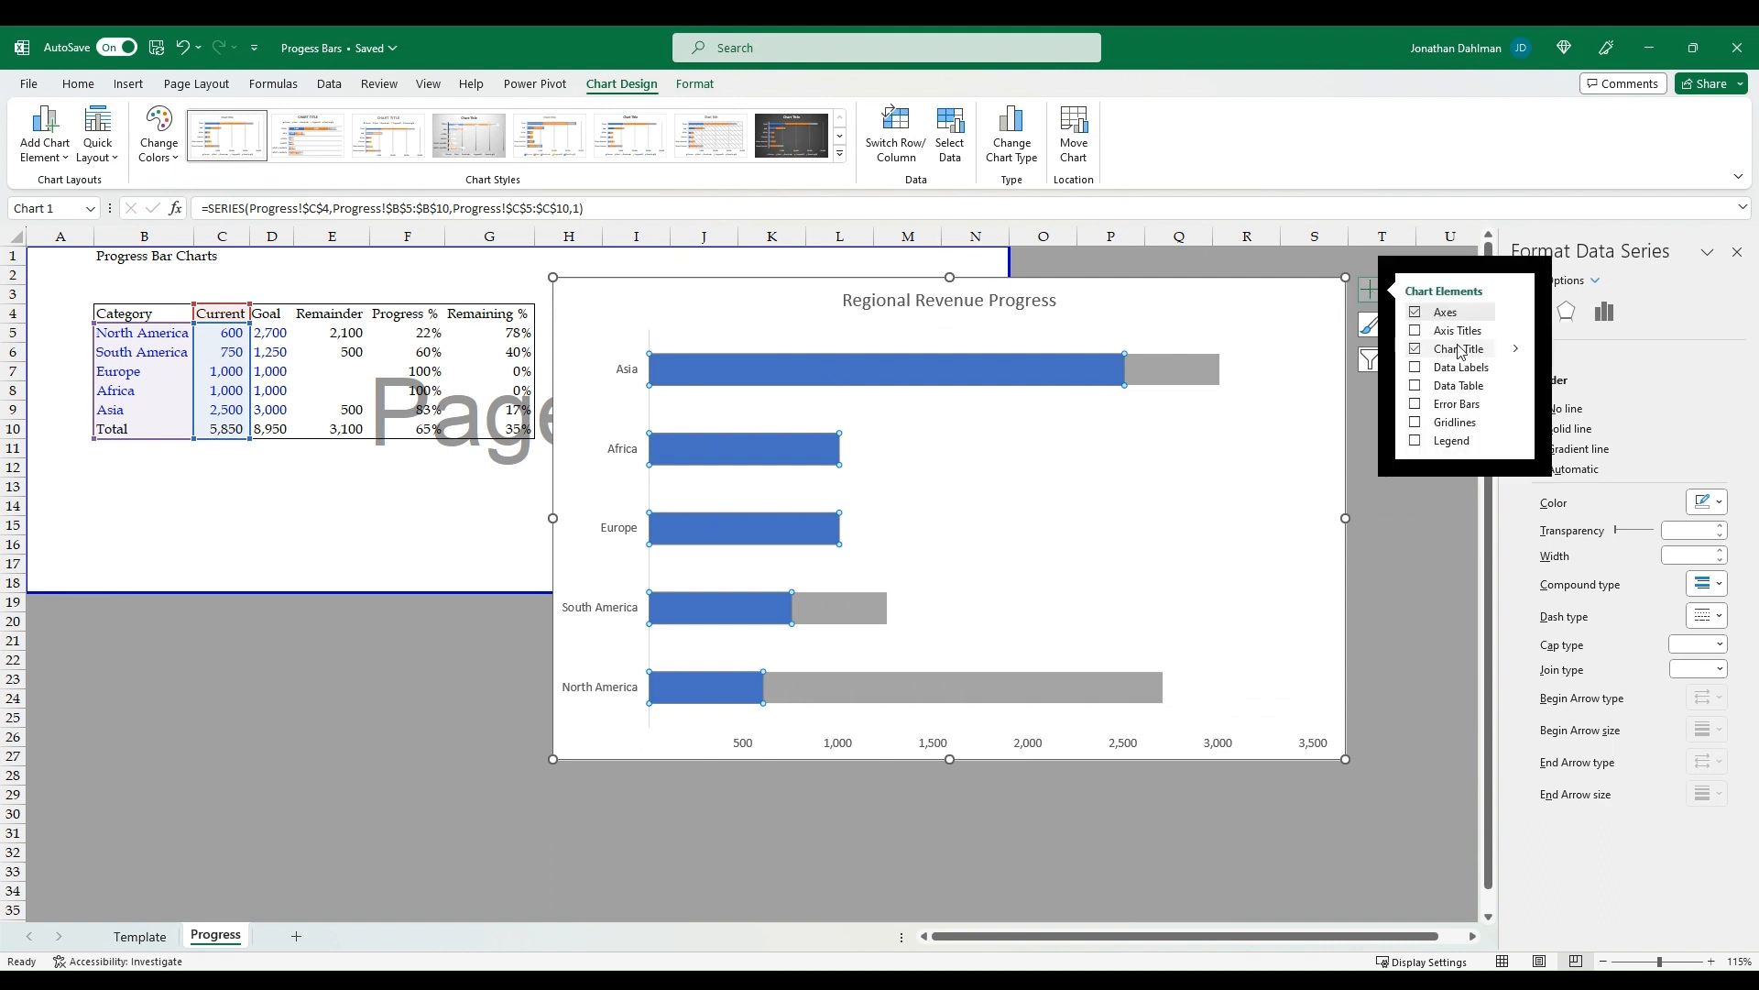
click(1516, 366)
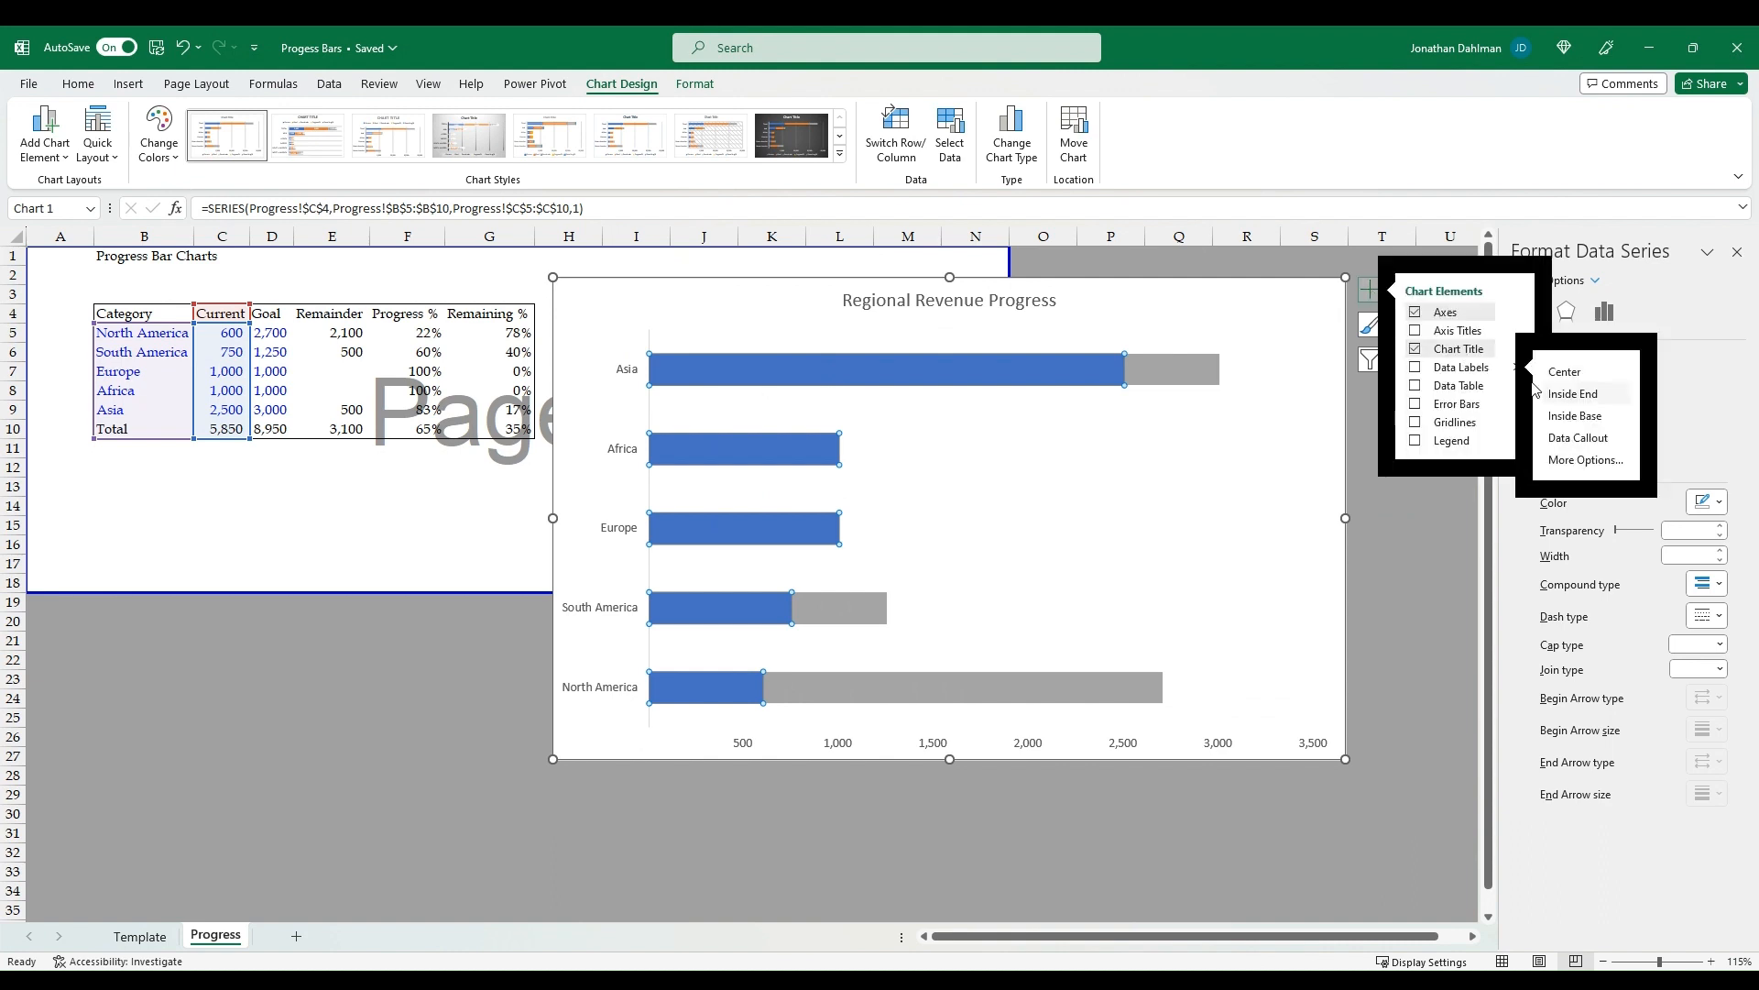
click(1589, 399)
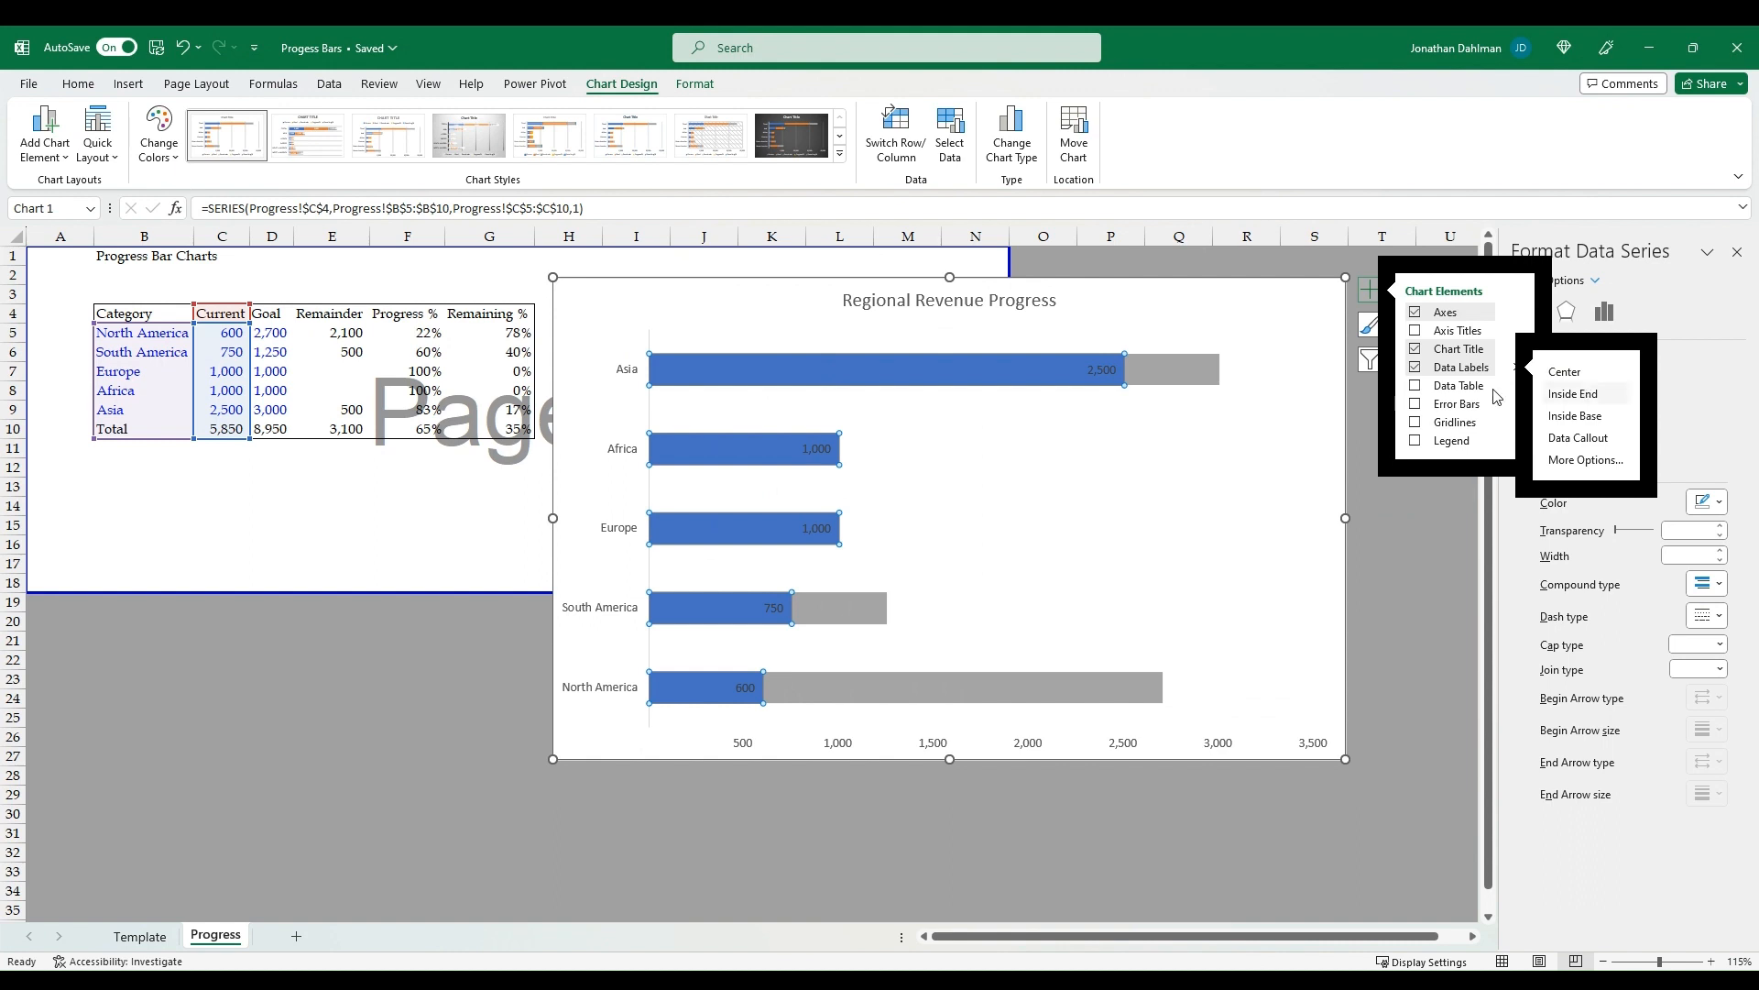
click(1574, 416)
click(1562, 460)
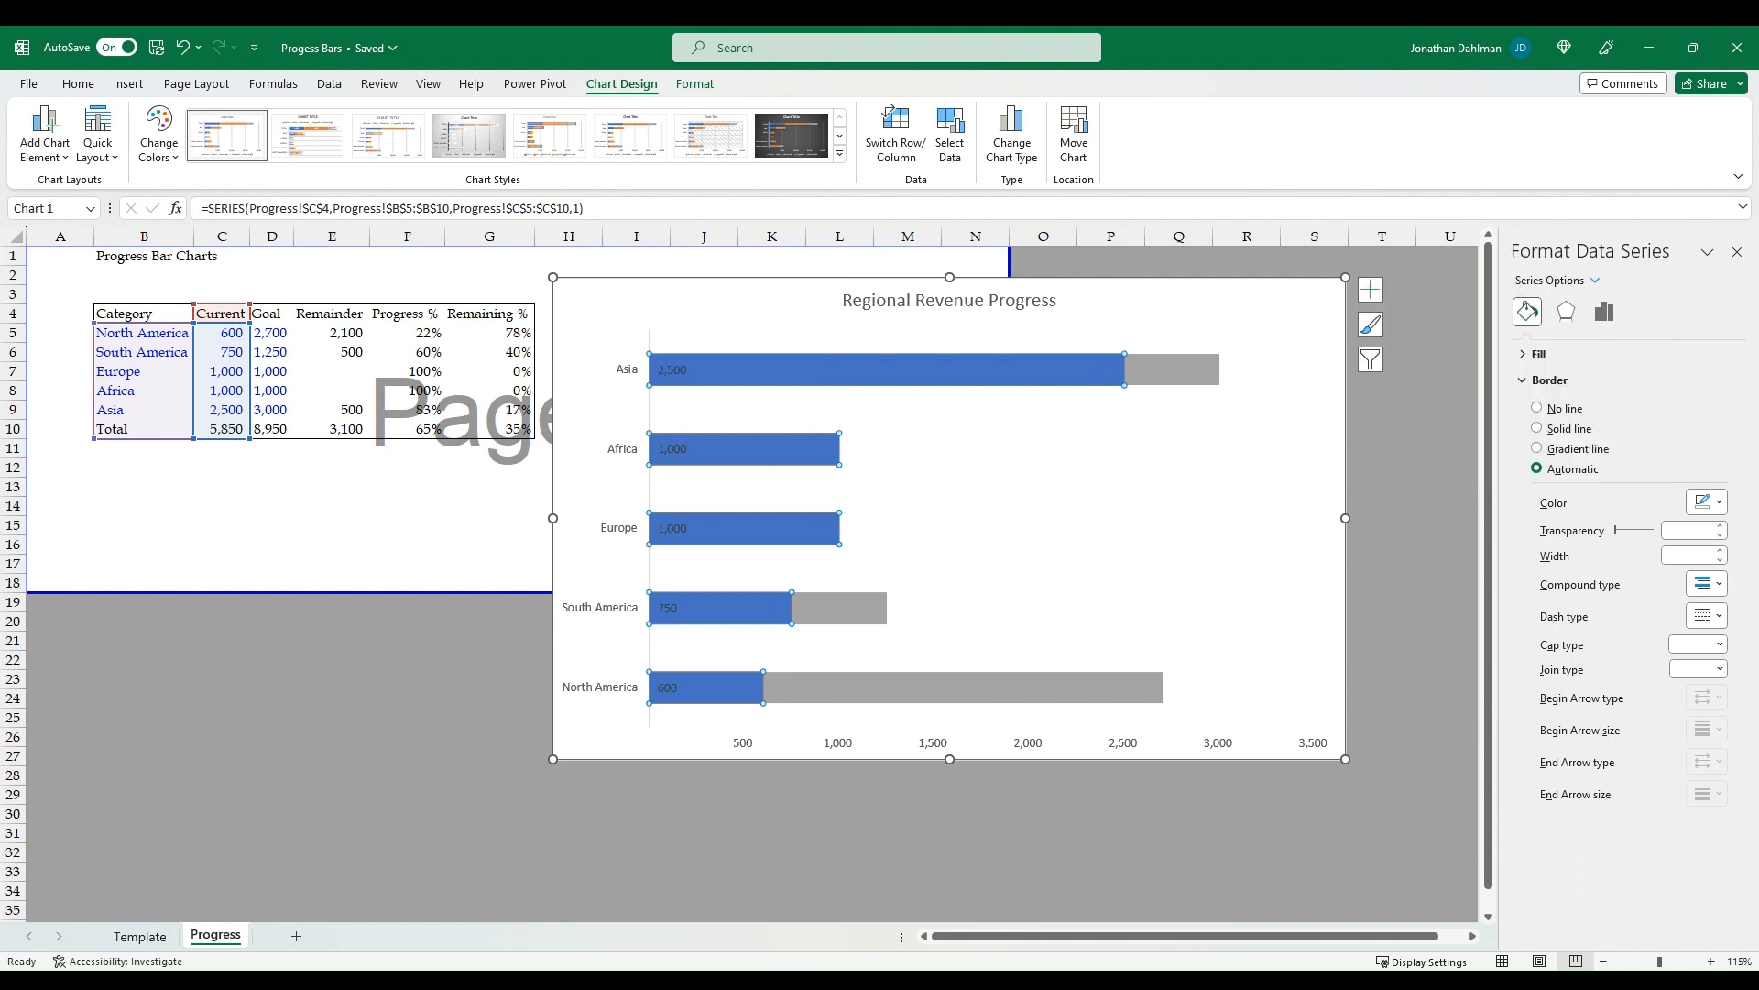
Make the Current series labels show only the Progress % values from cells F5:F9, without the series value or leader lines
click(1642, 312)
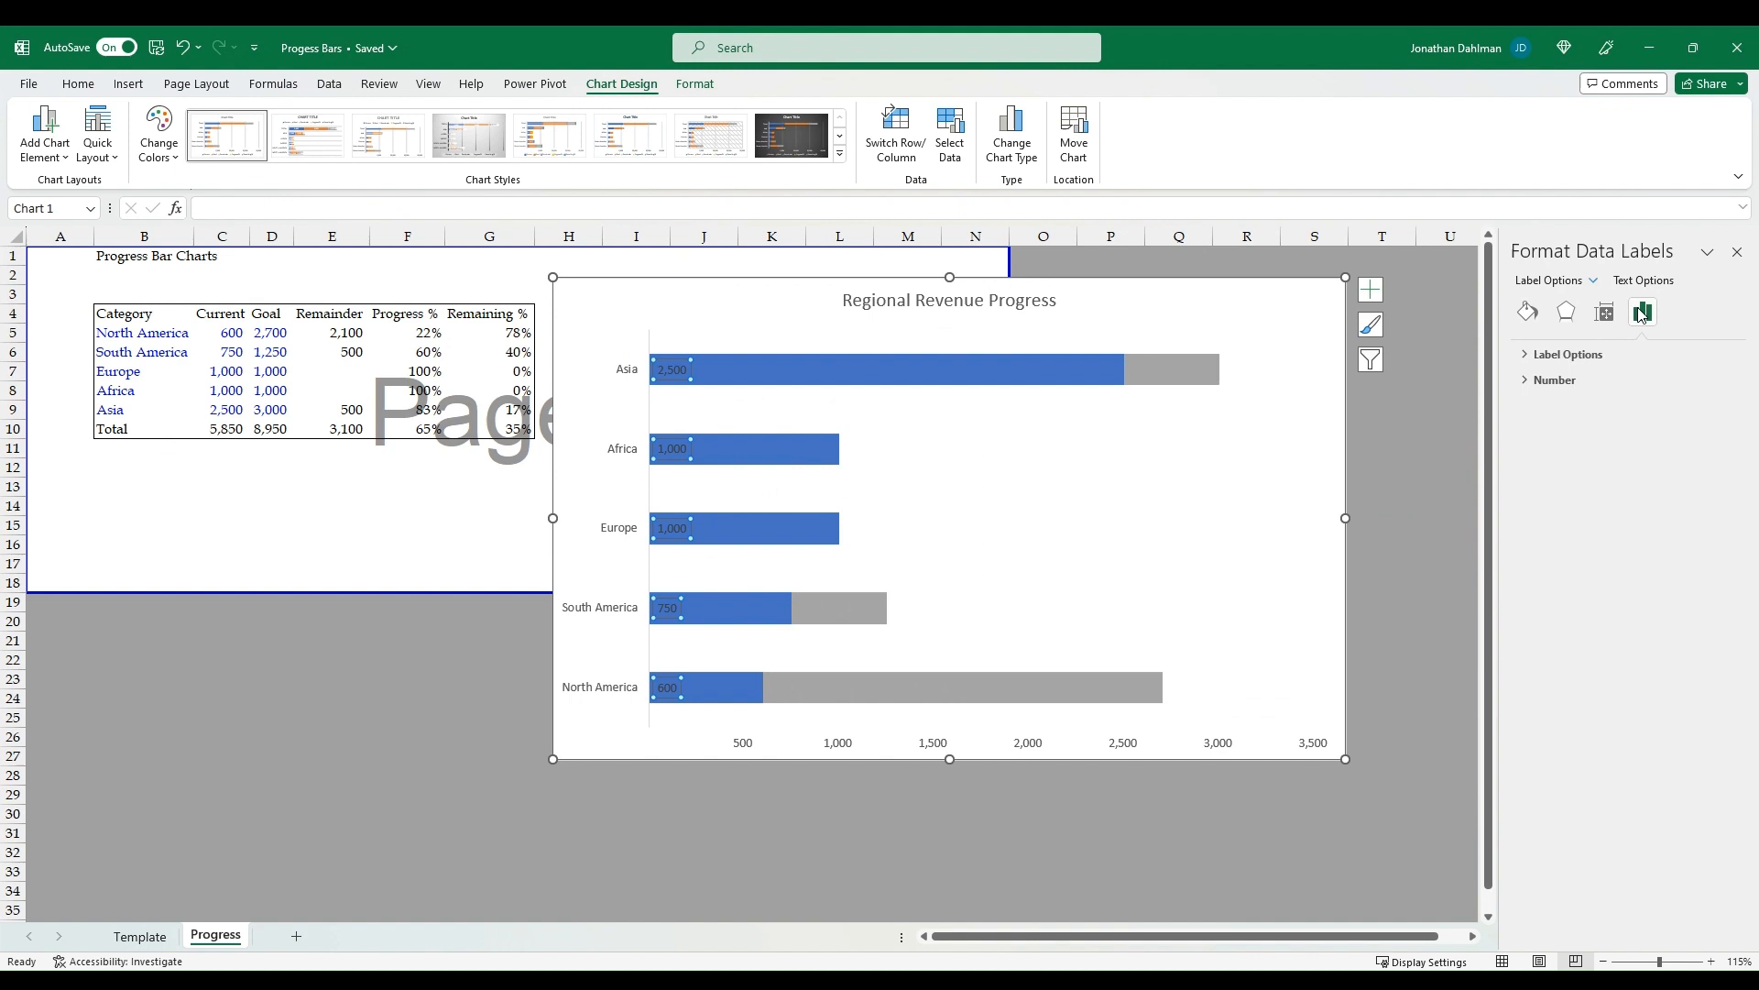
click(1524, 356)
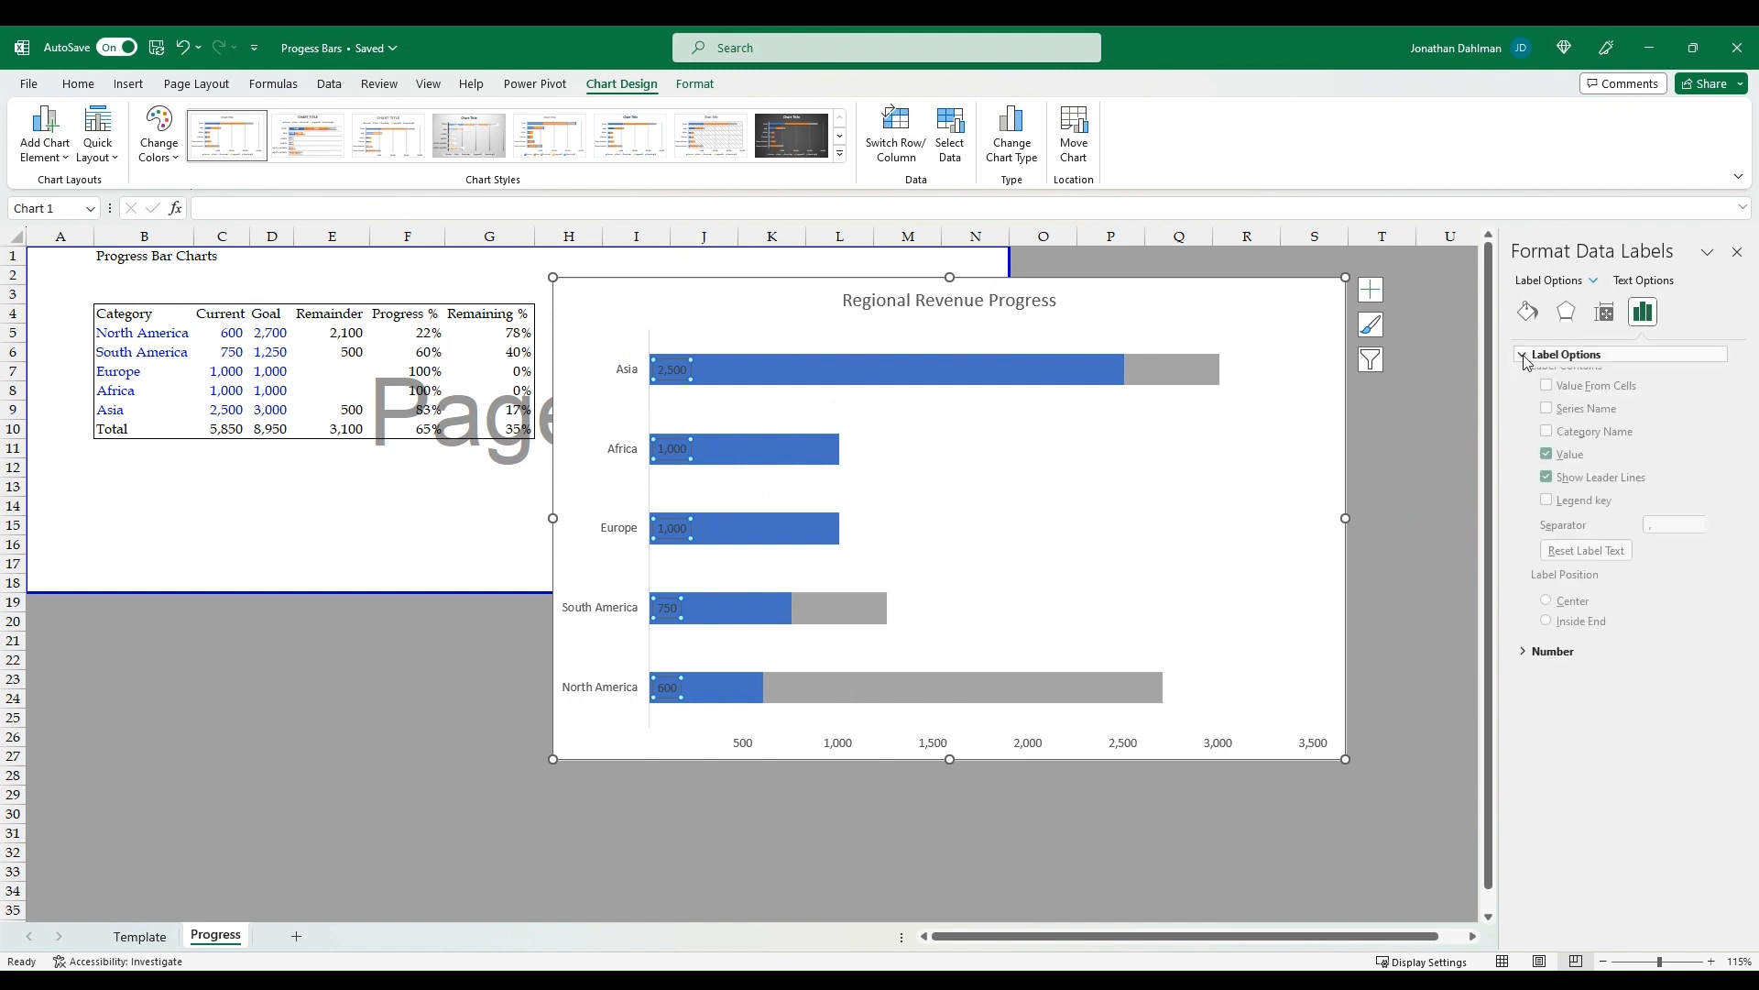
click(1547, 487)
click(1547, 464)
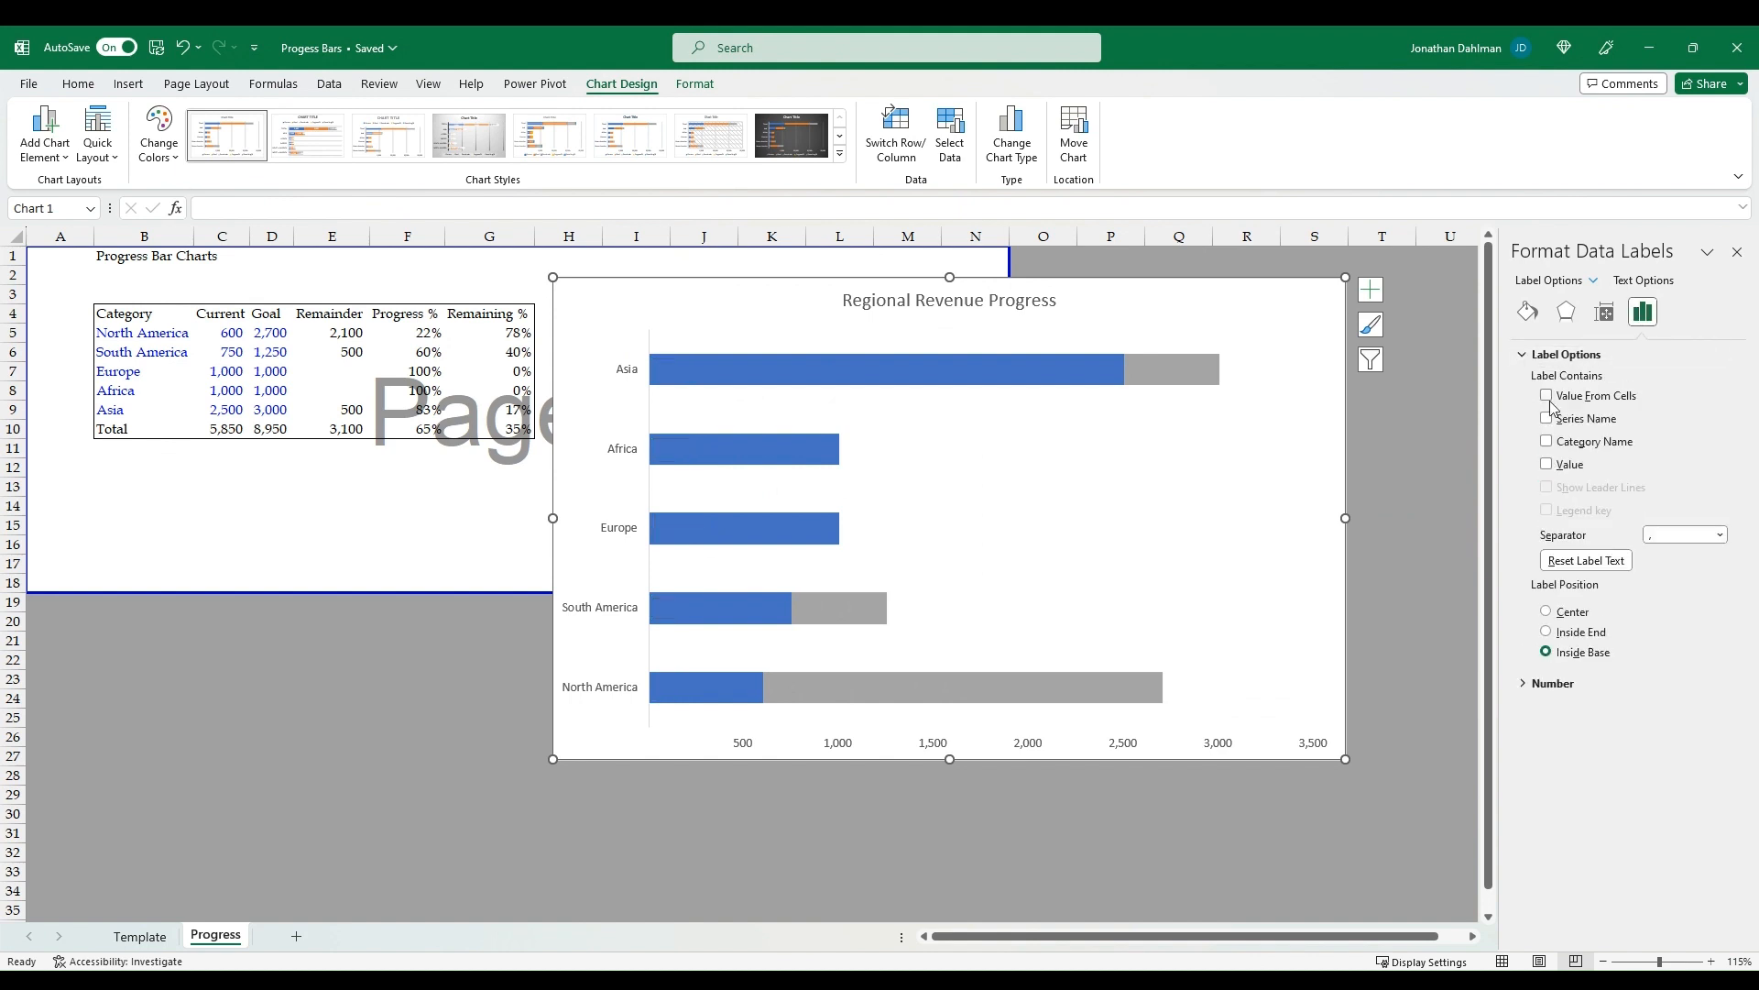
click(1547, 396)
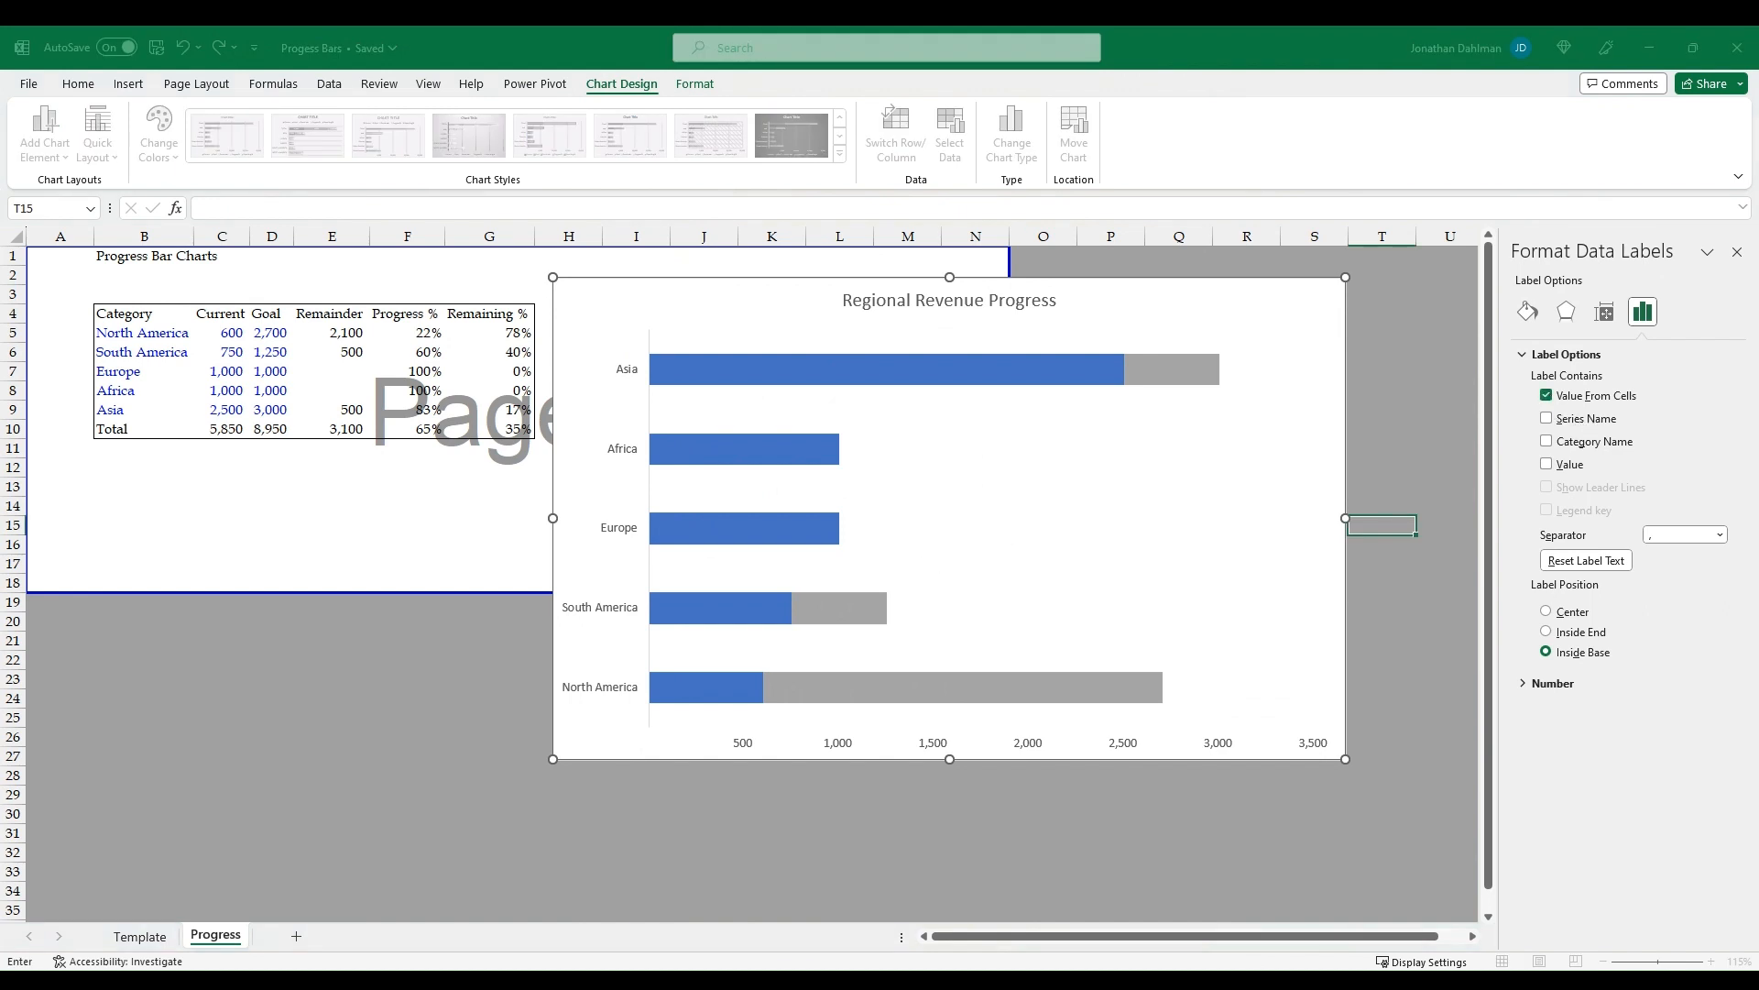
drag(402, 331, 403, 408)
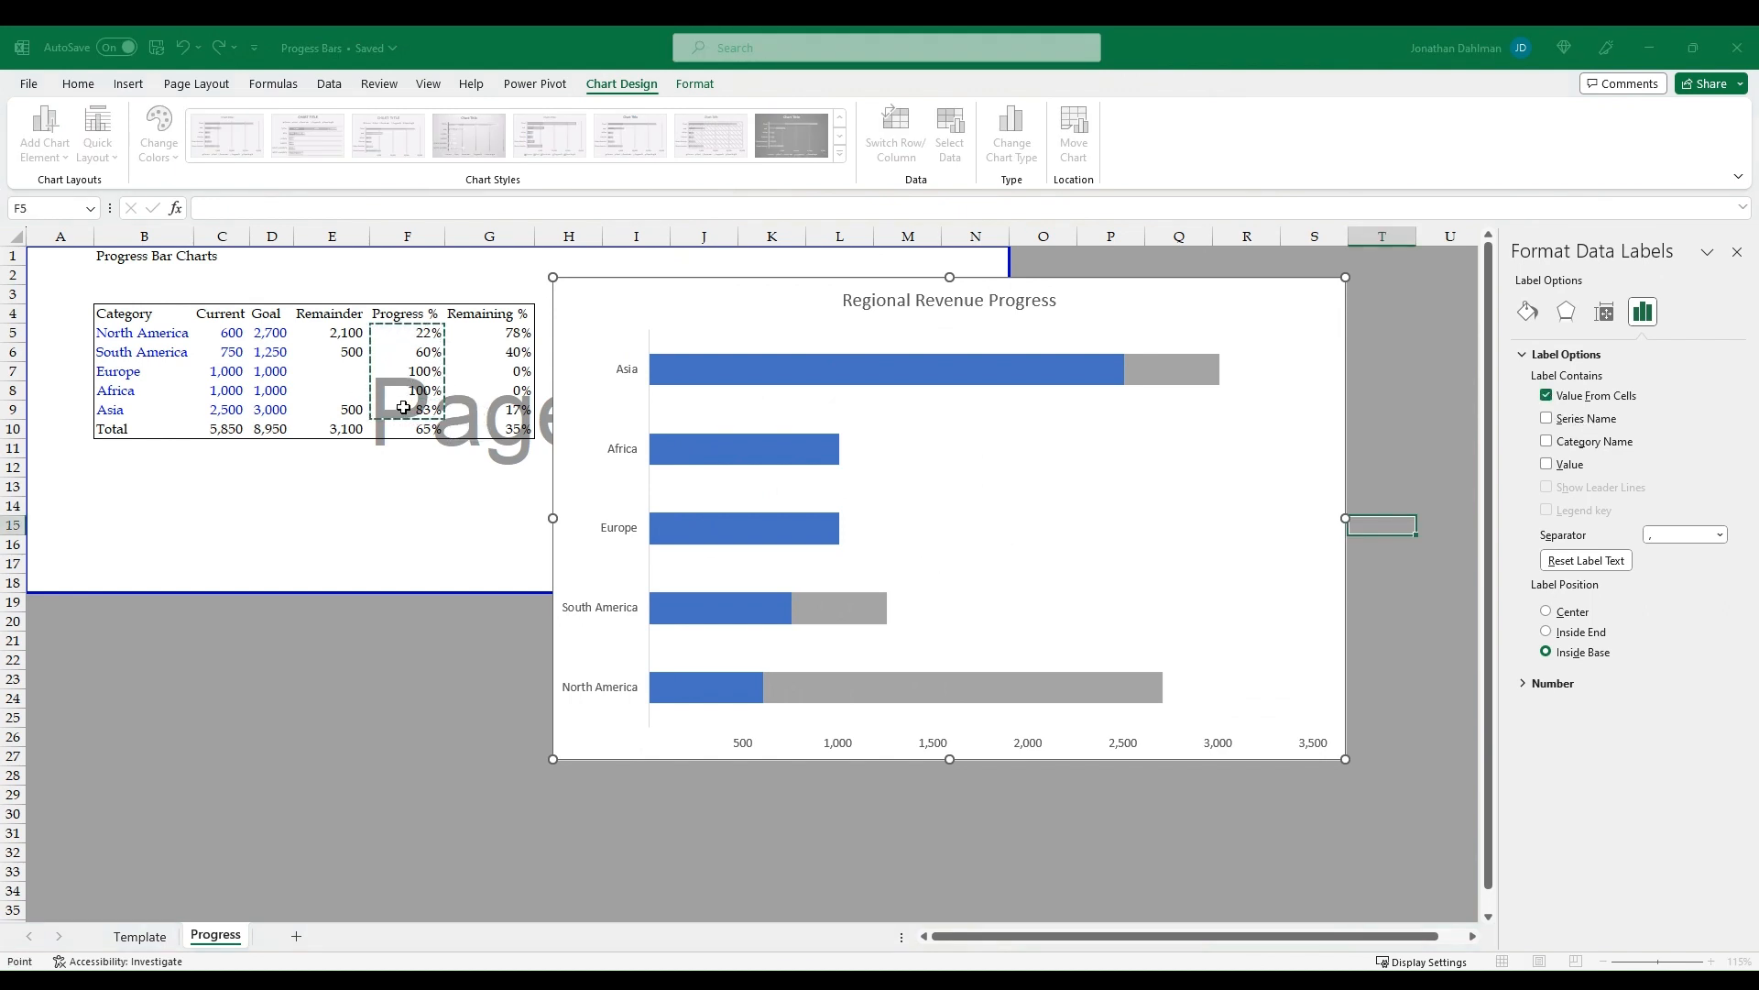
key(Return)
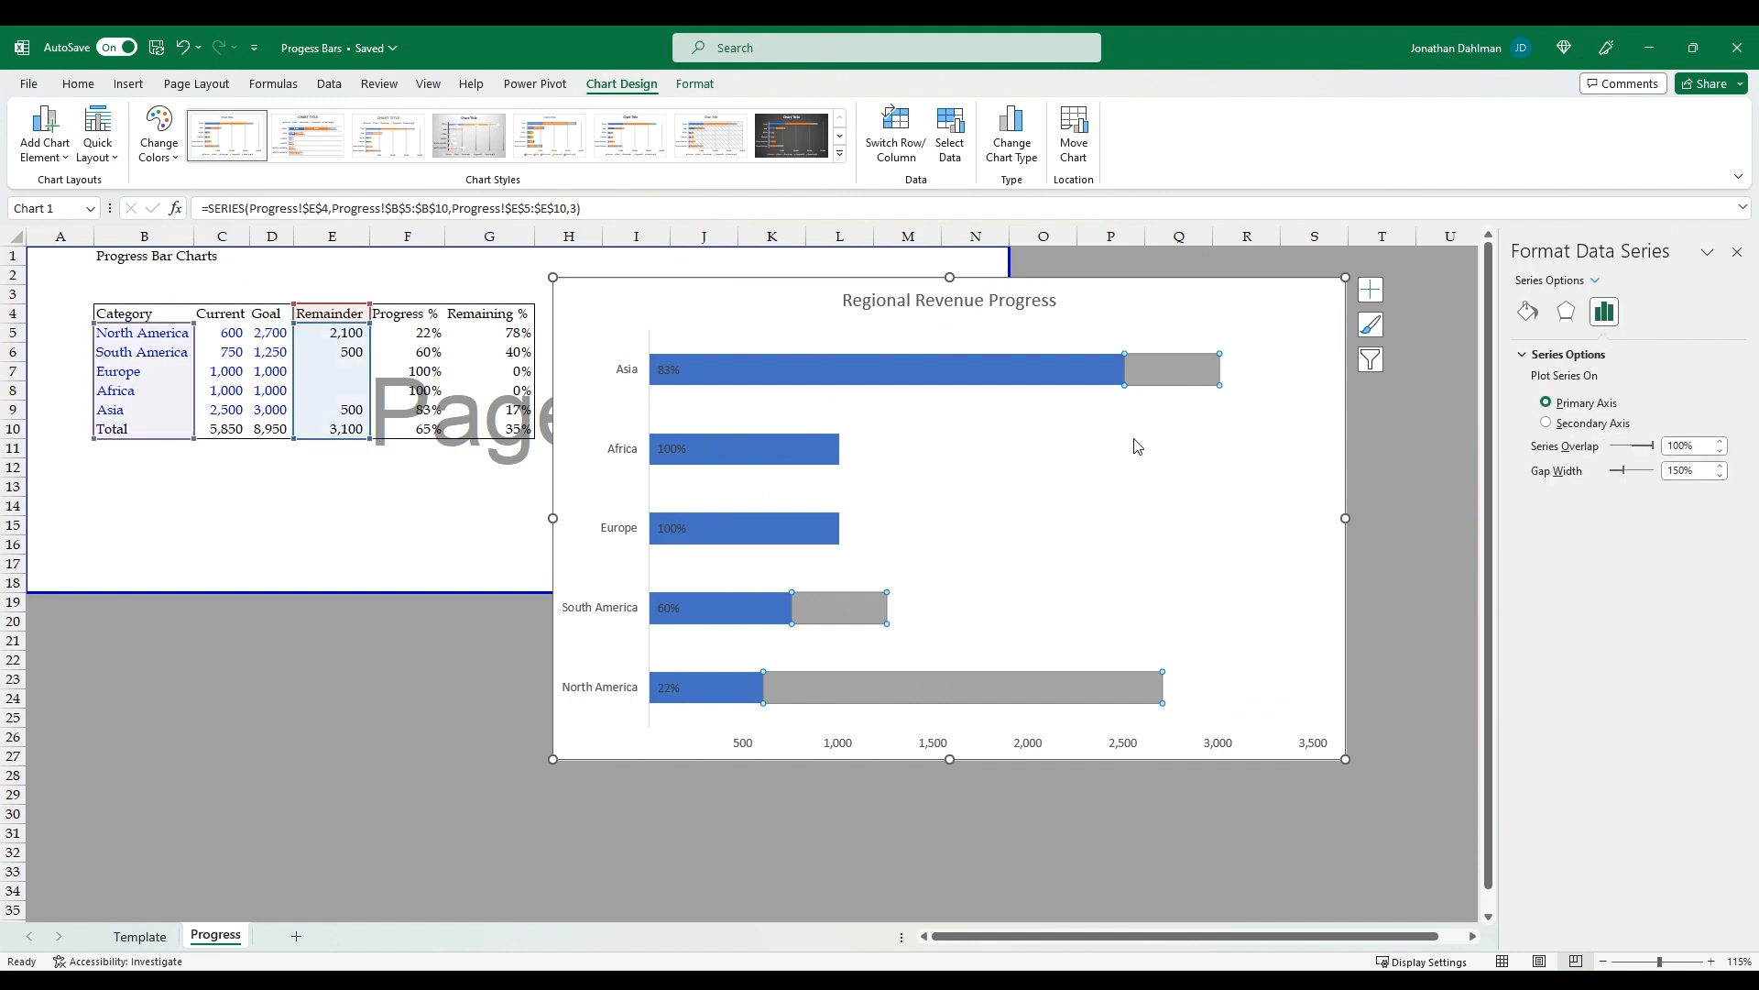
Add data labels to the Remainder series and have them also take their values from cells E5:E9
click(1367, 292)
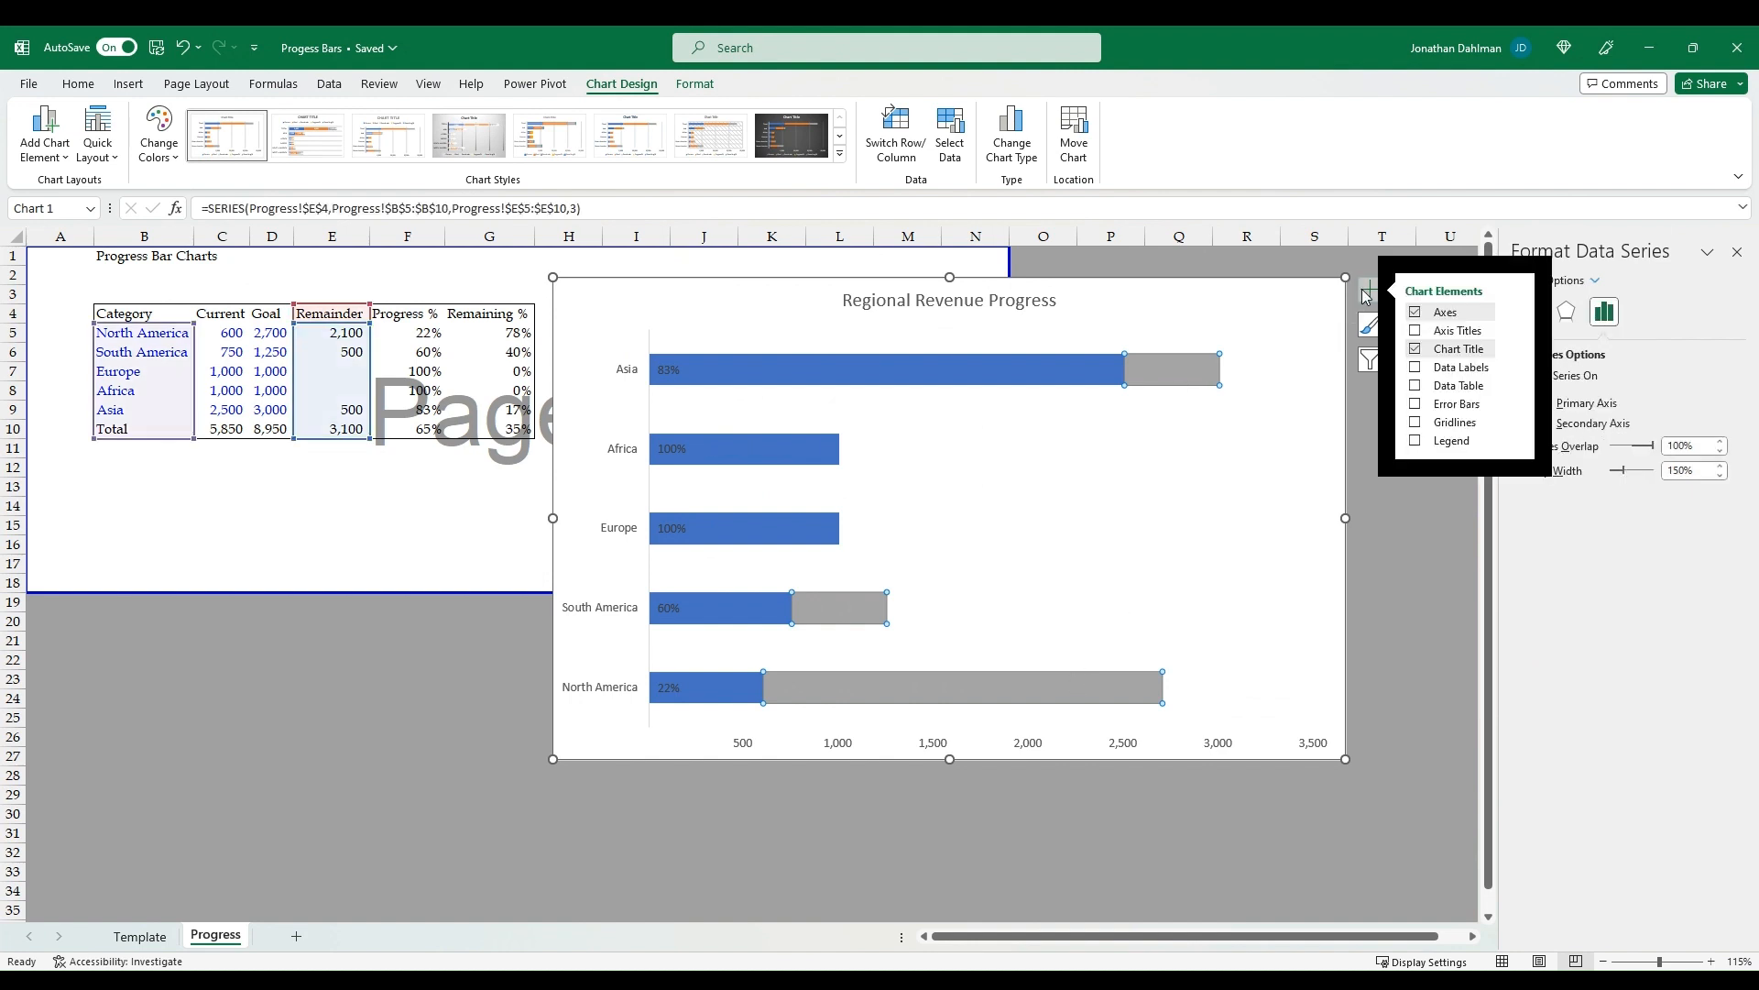
click(1475, 370)
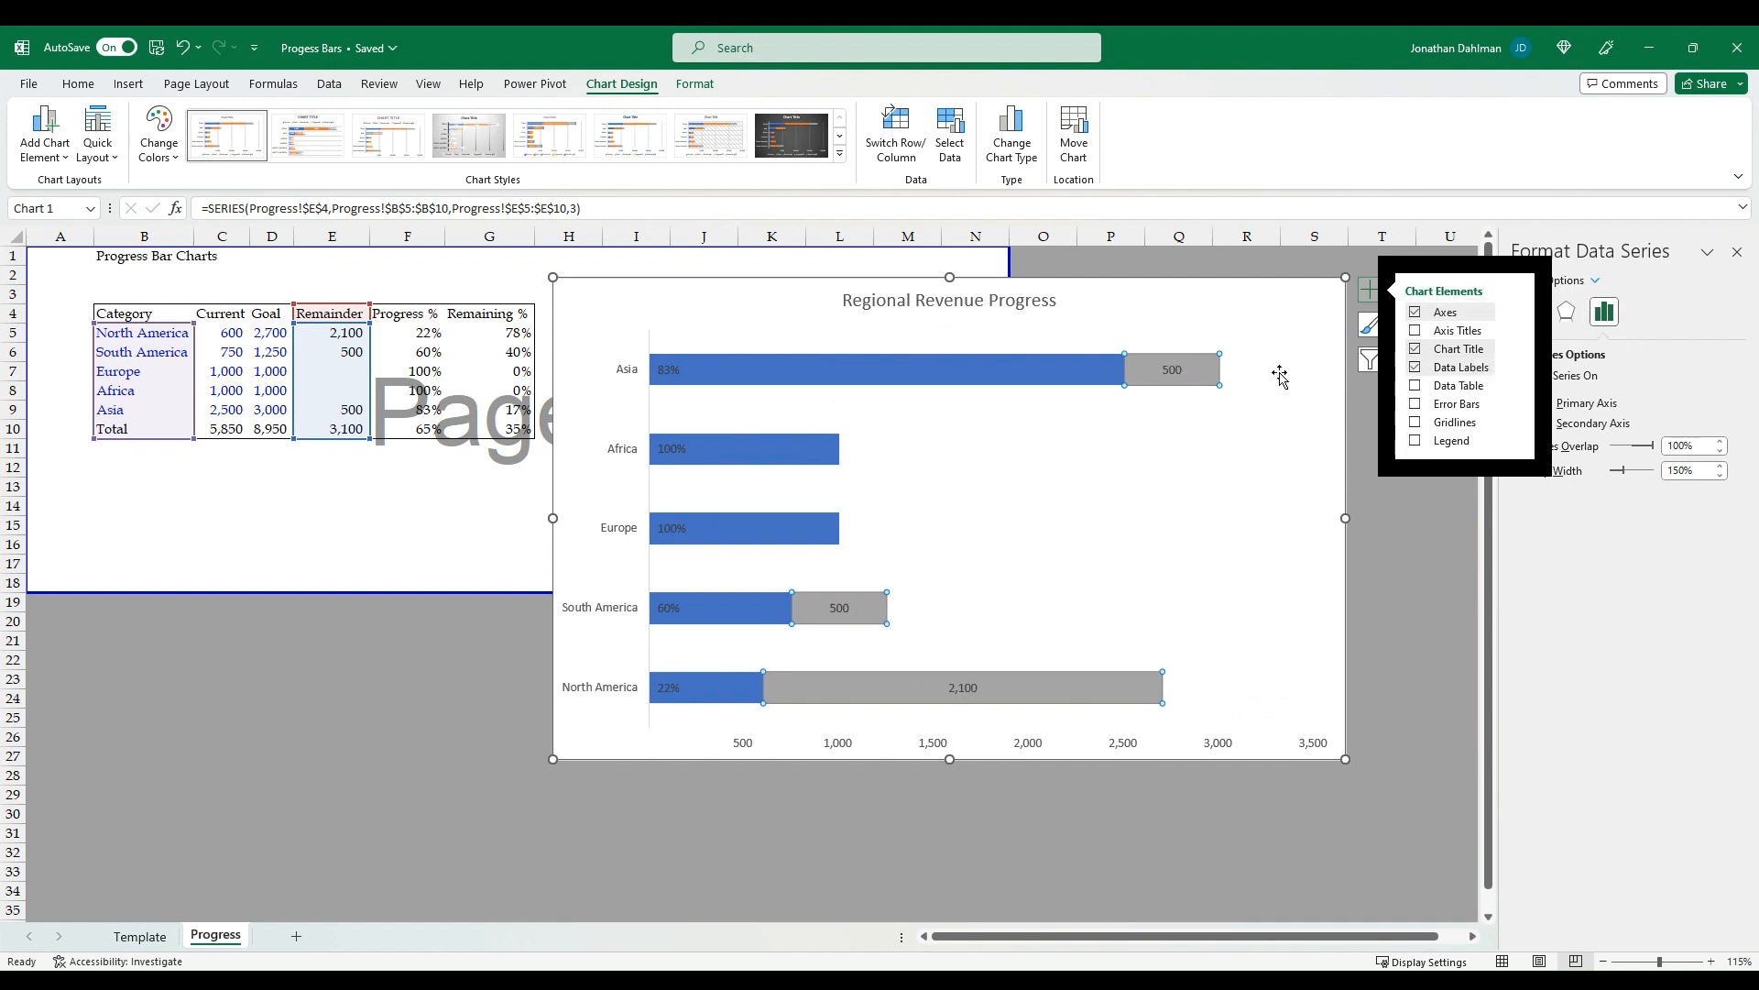
click(1168, 371)
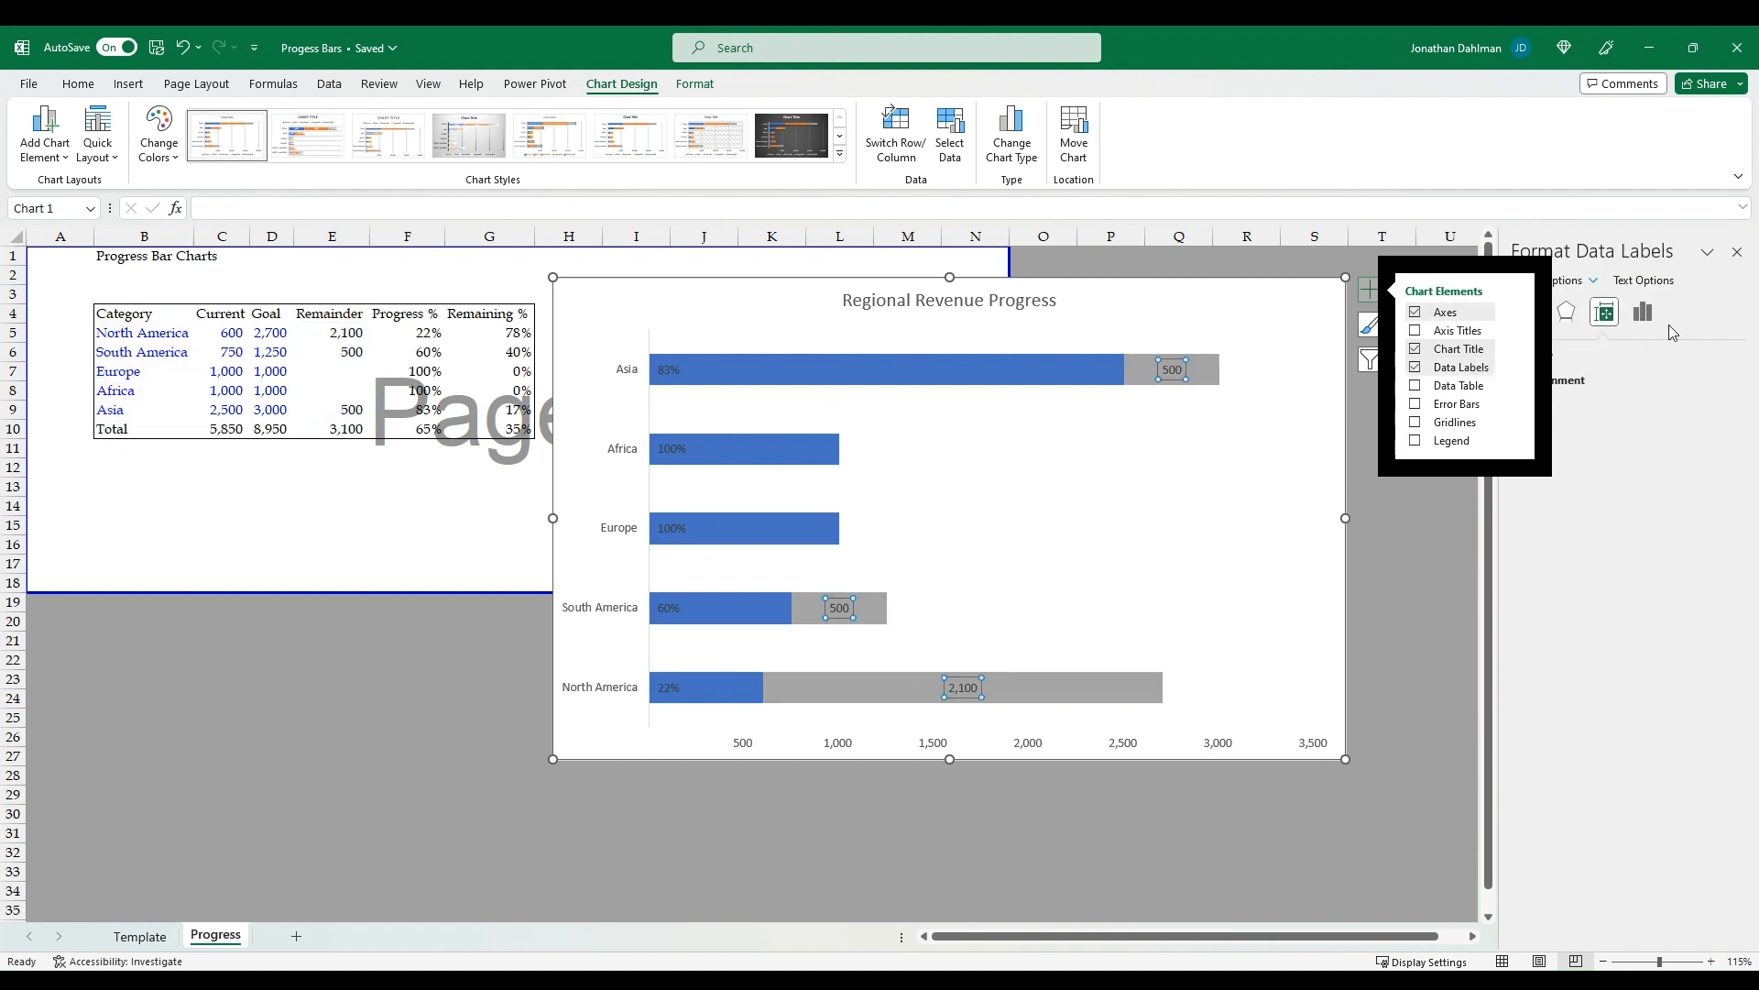
click(1644, 315)
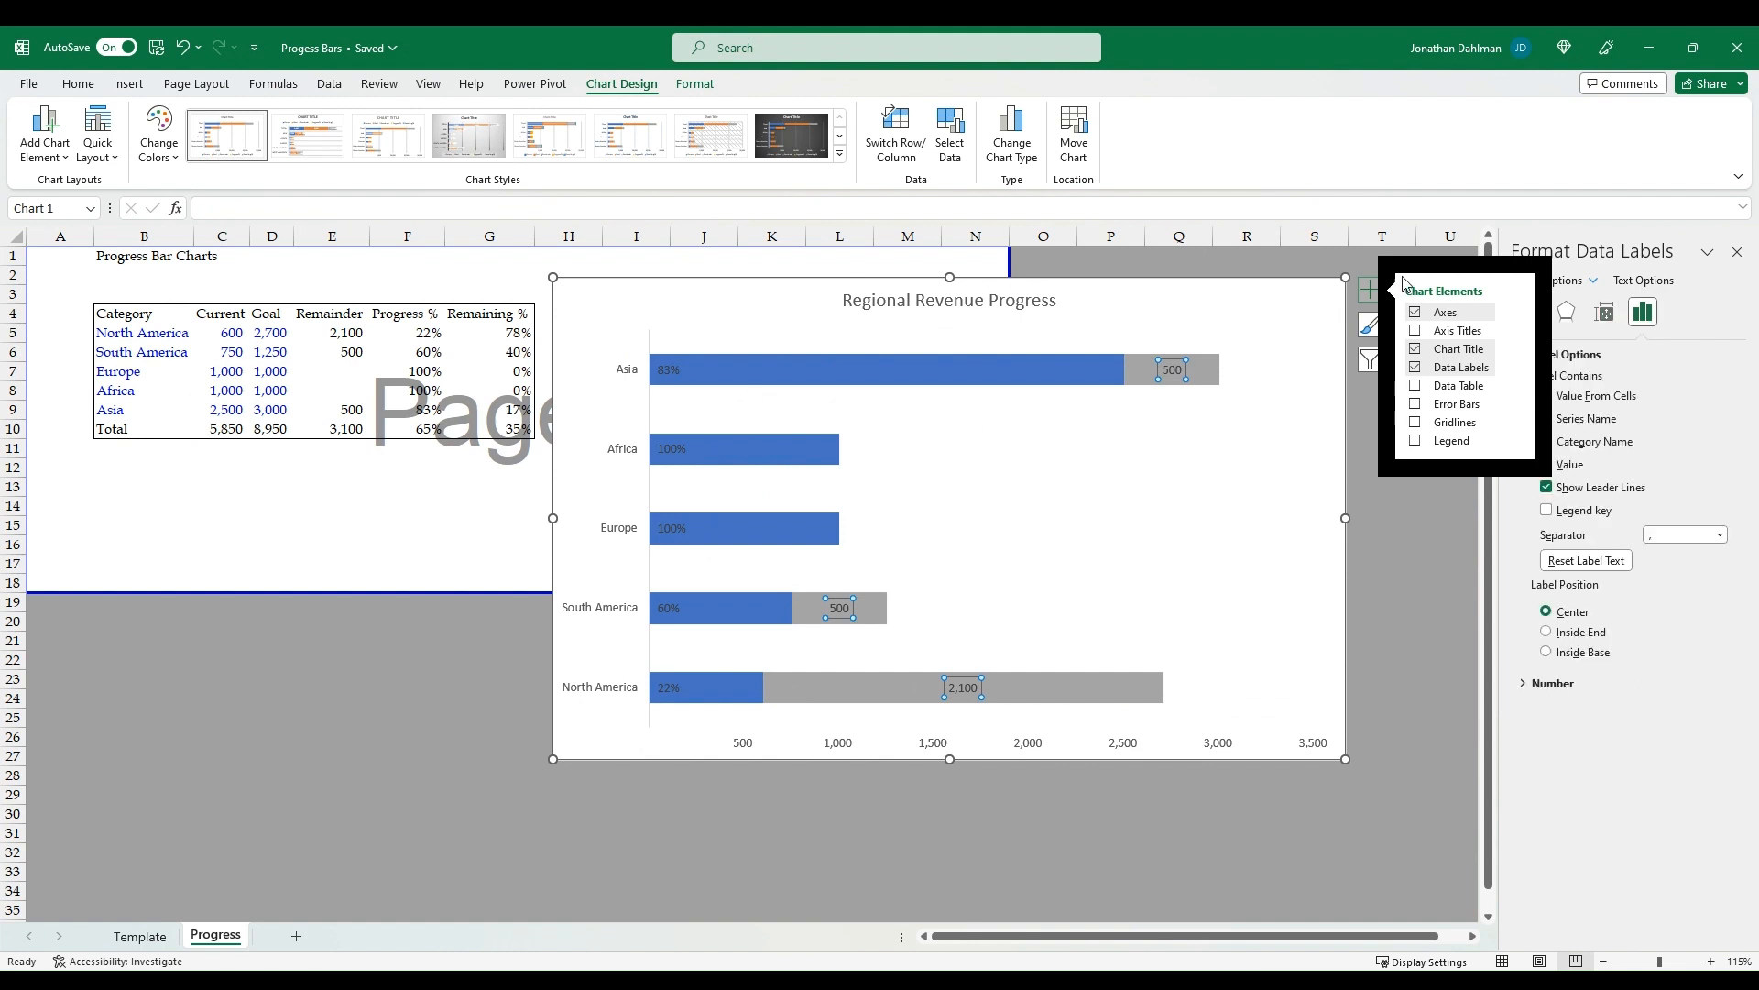
click(1431, 599)
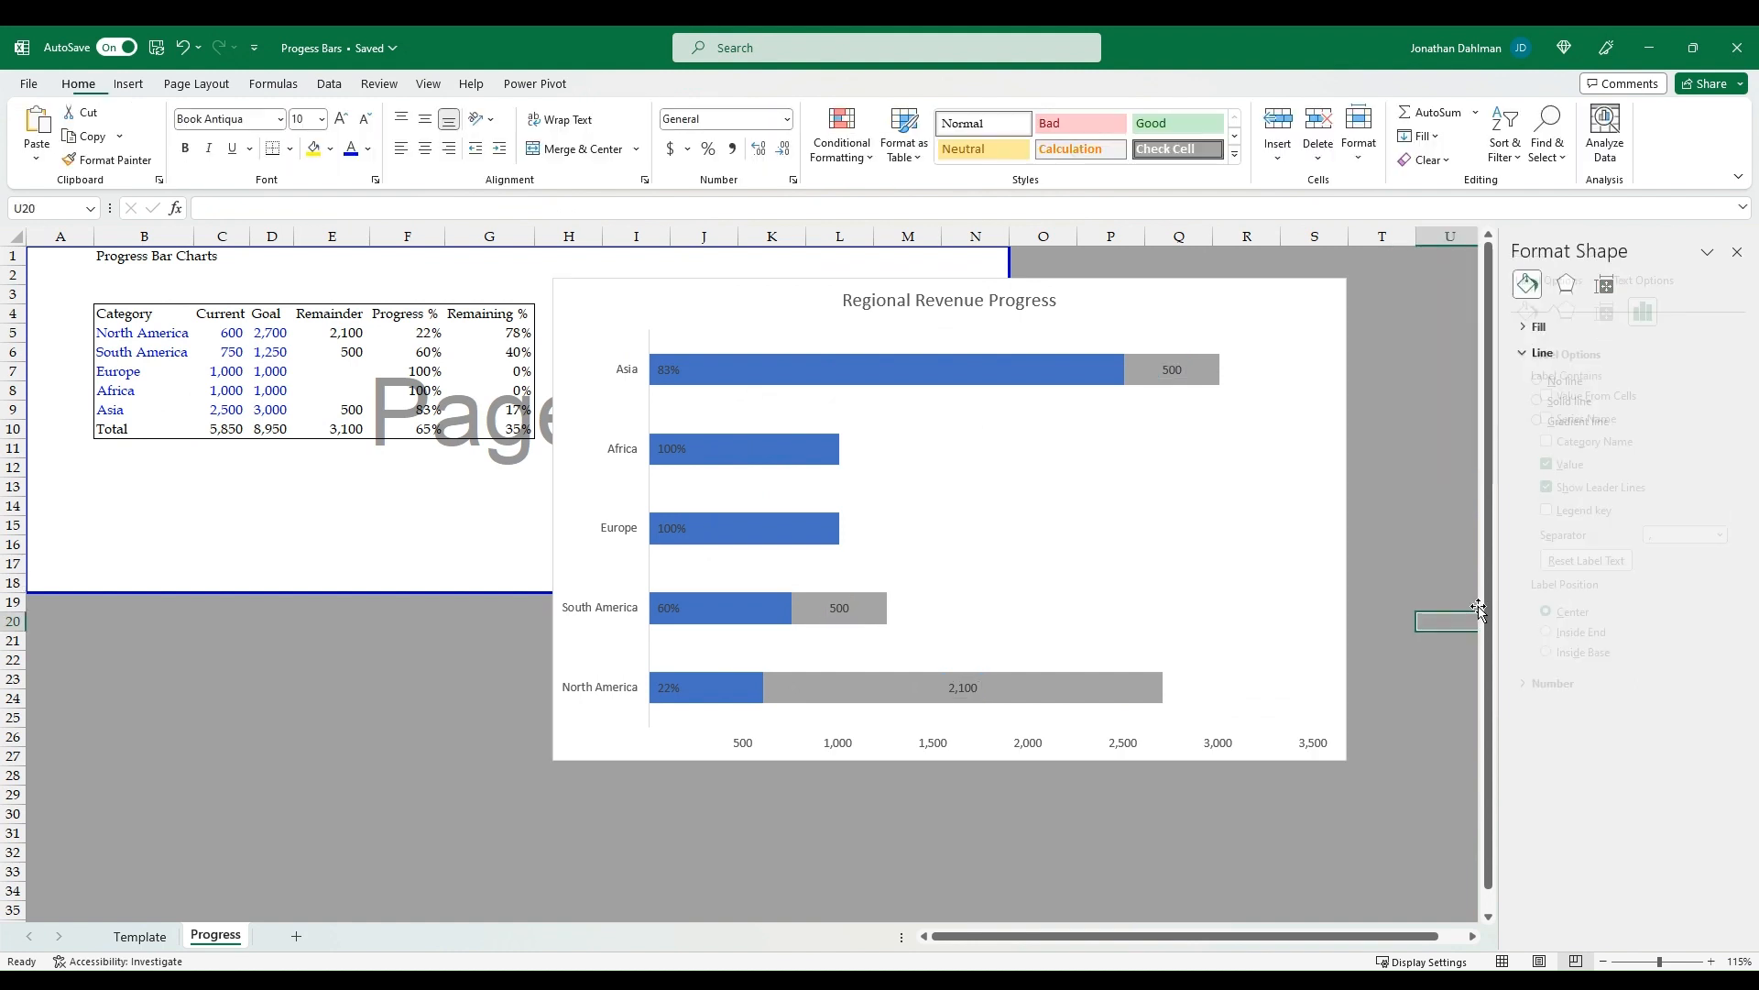
click(1168, 369)
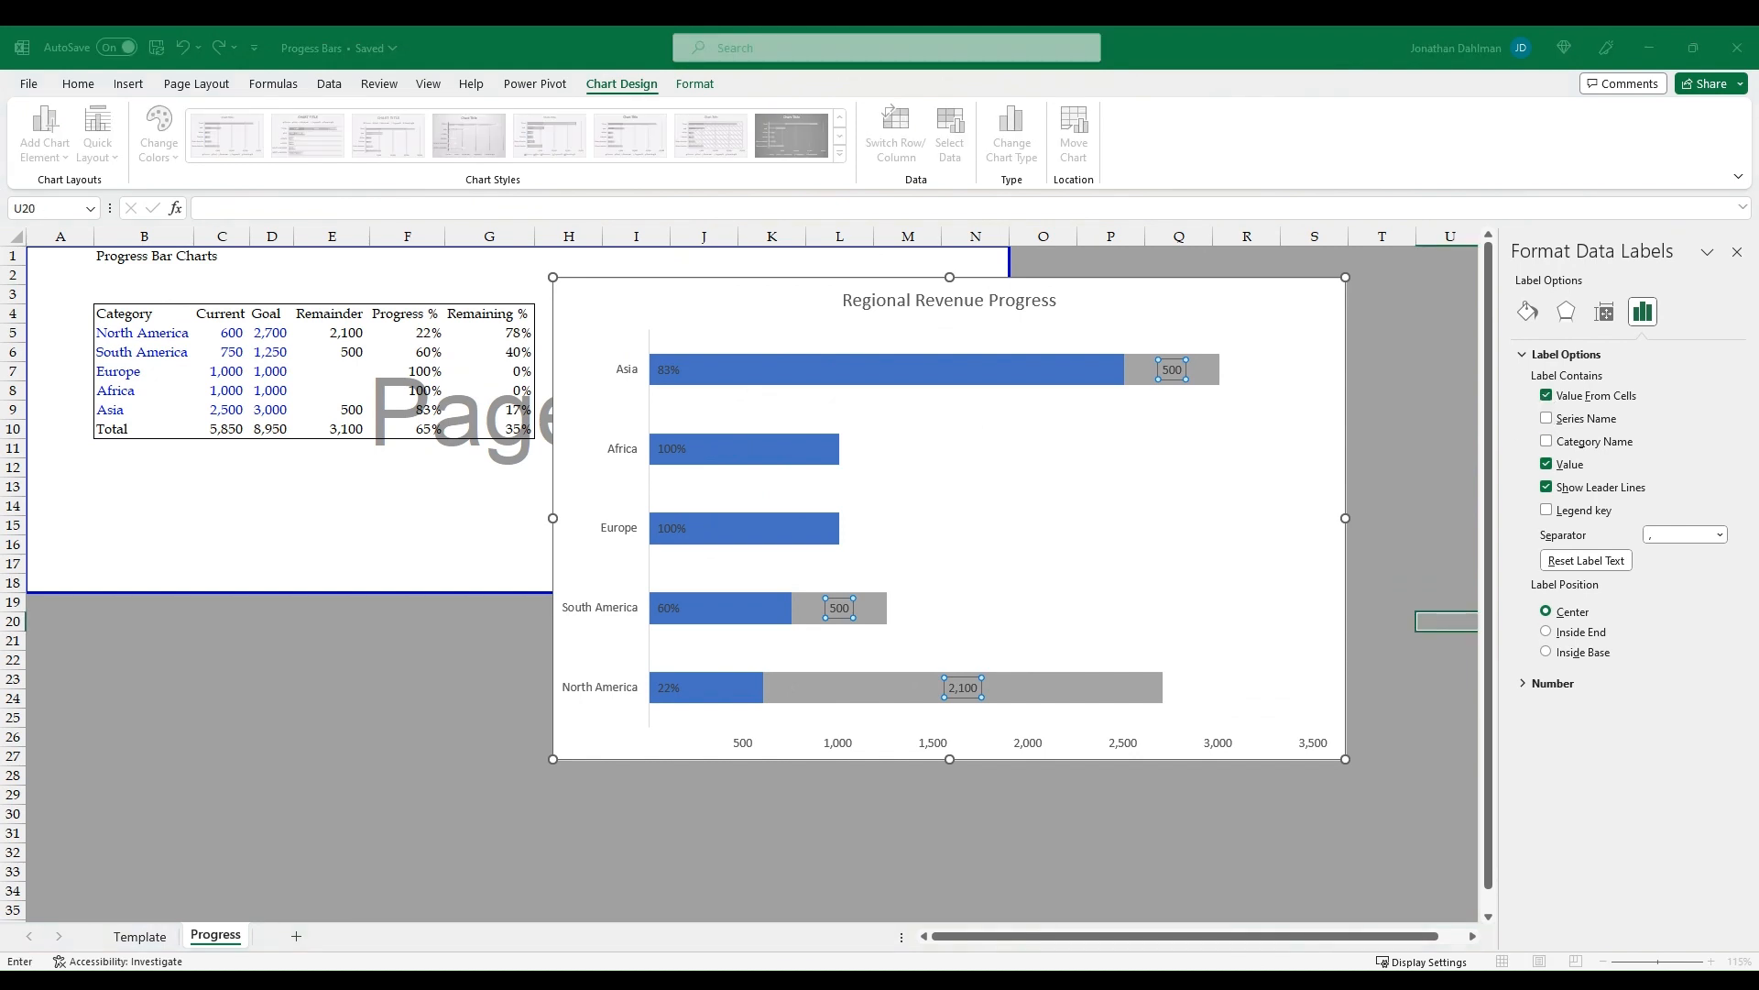
drag(334, 333, 330, 419)
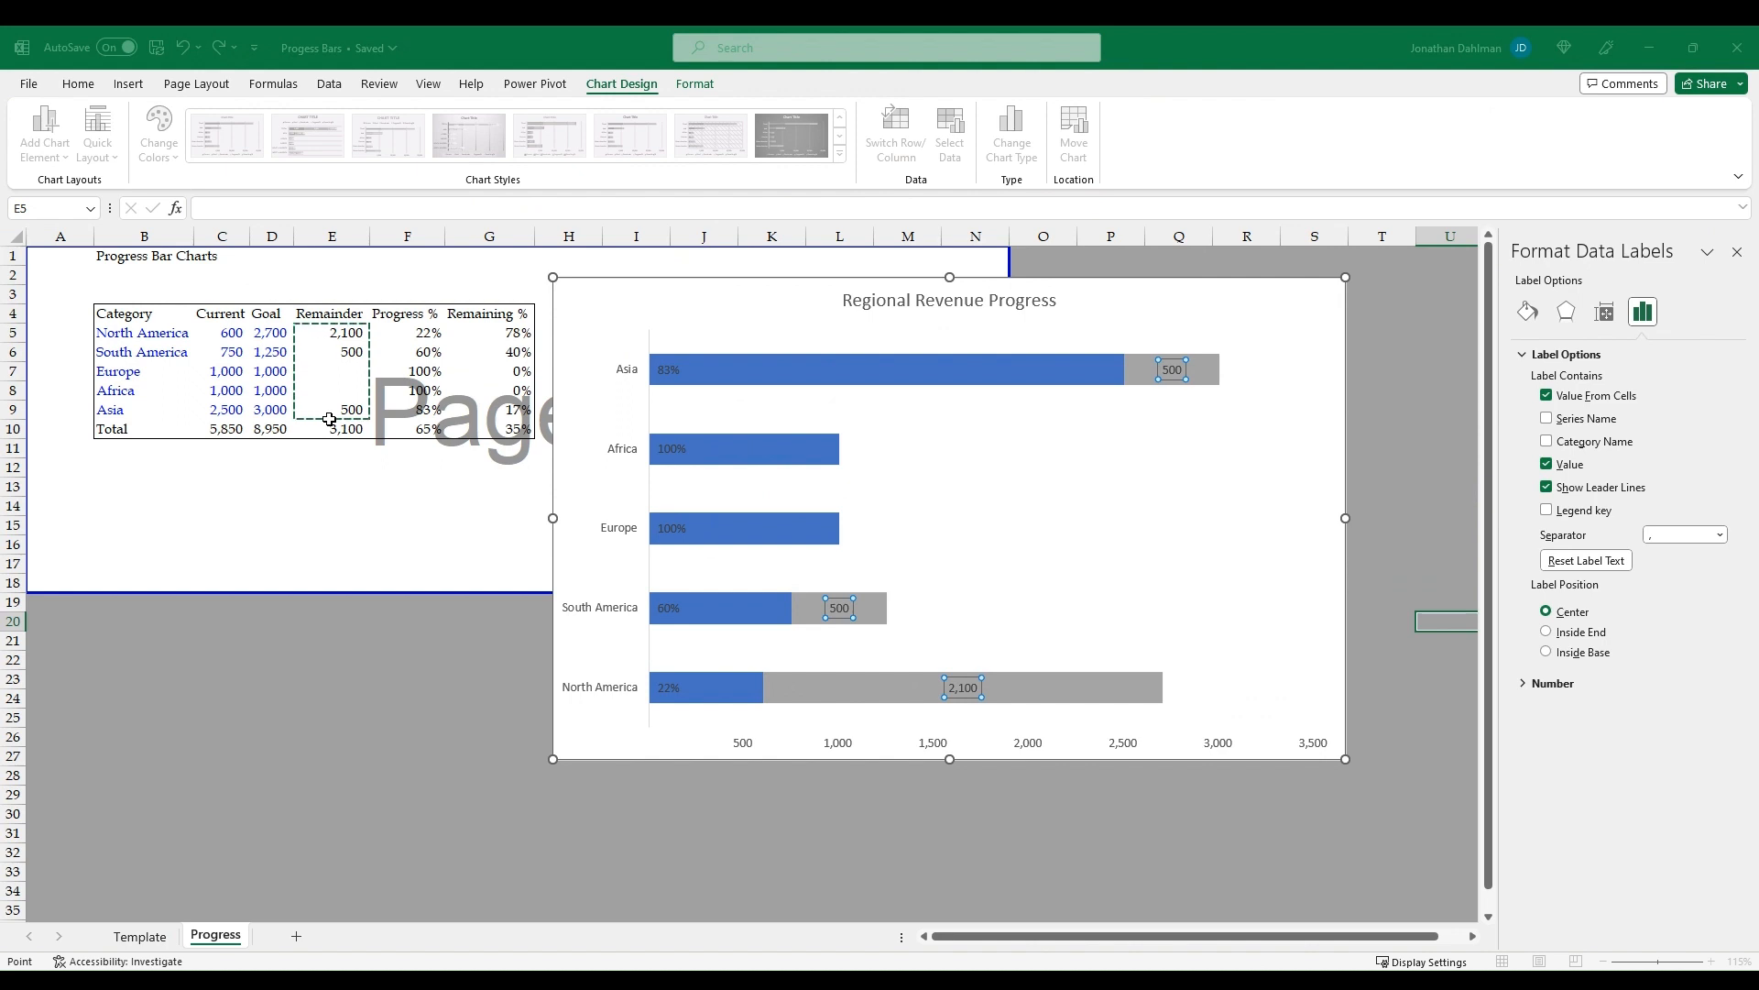
key(Return)
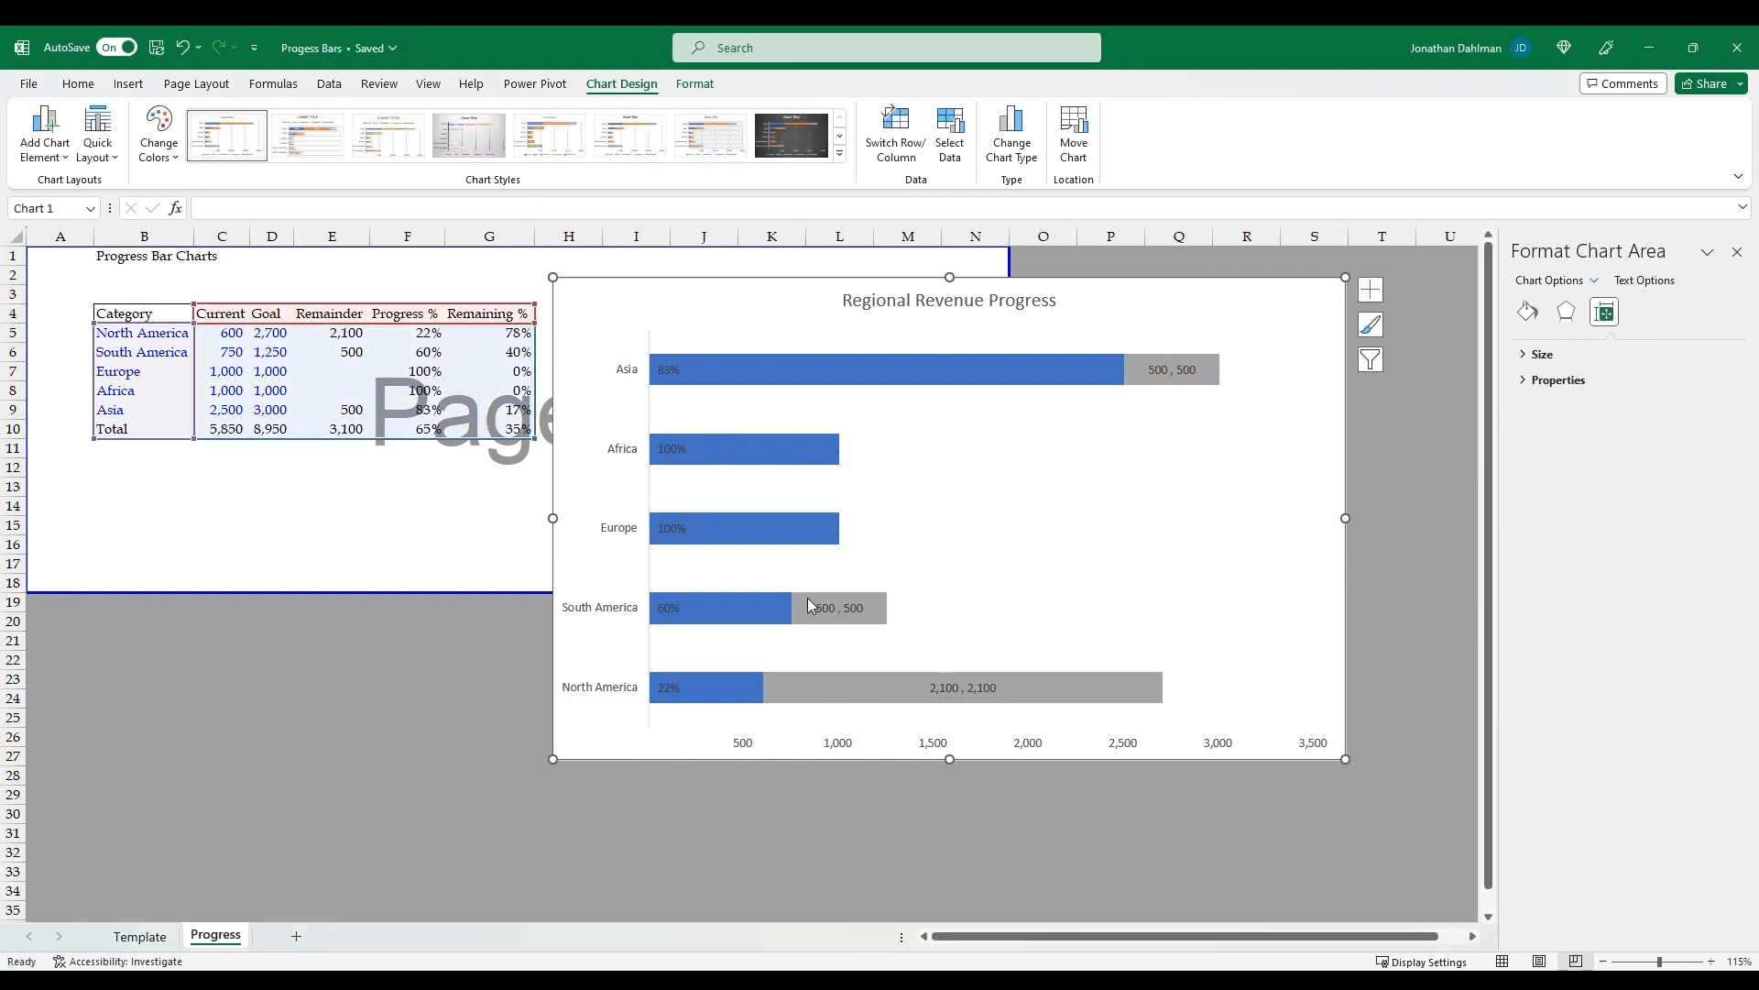
Limit the Remainder labels to the cell values, without Value and leader lines, and position them at Inside End
click(1158, 371)
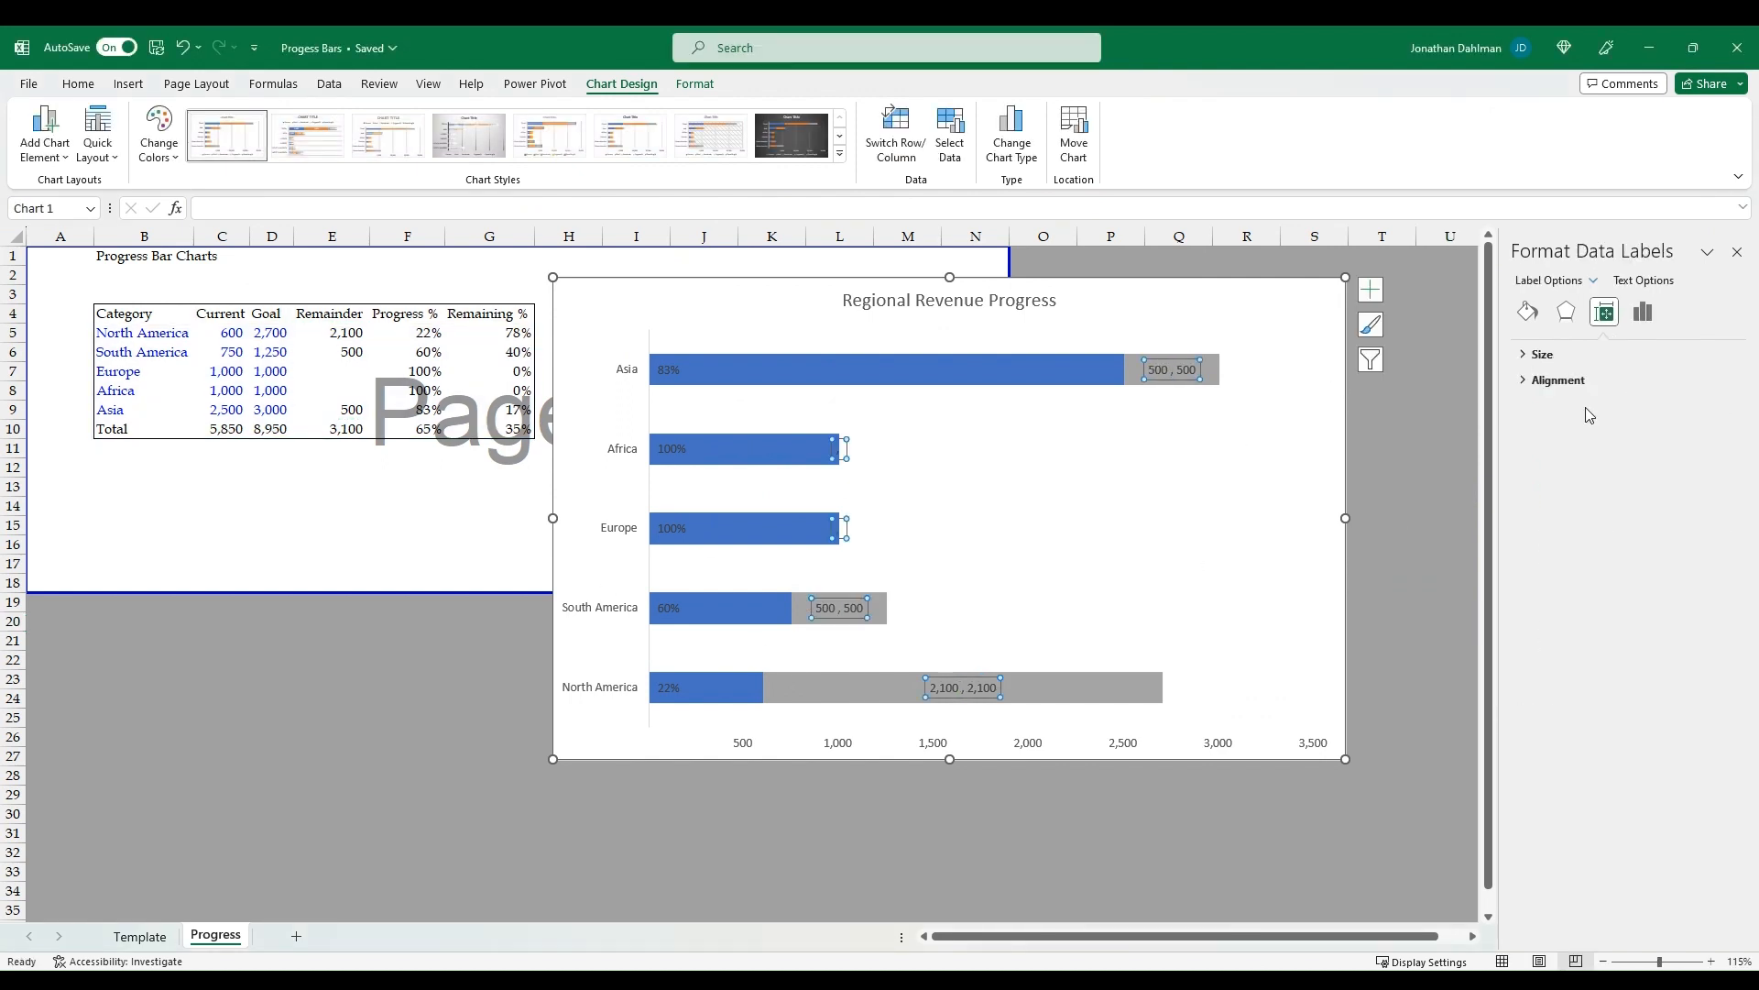
click(1642, 313)
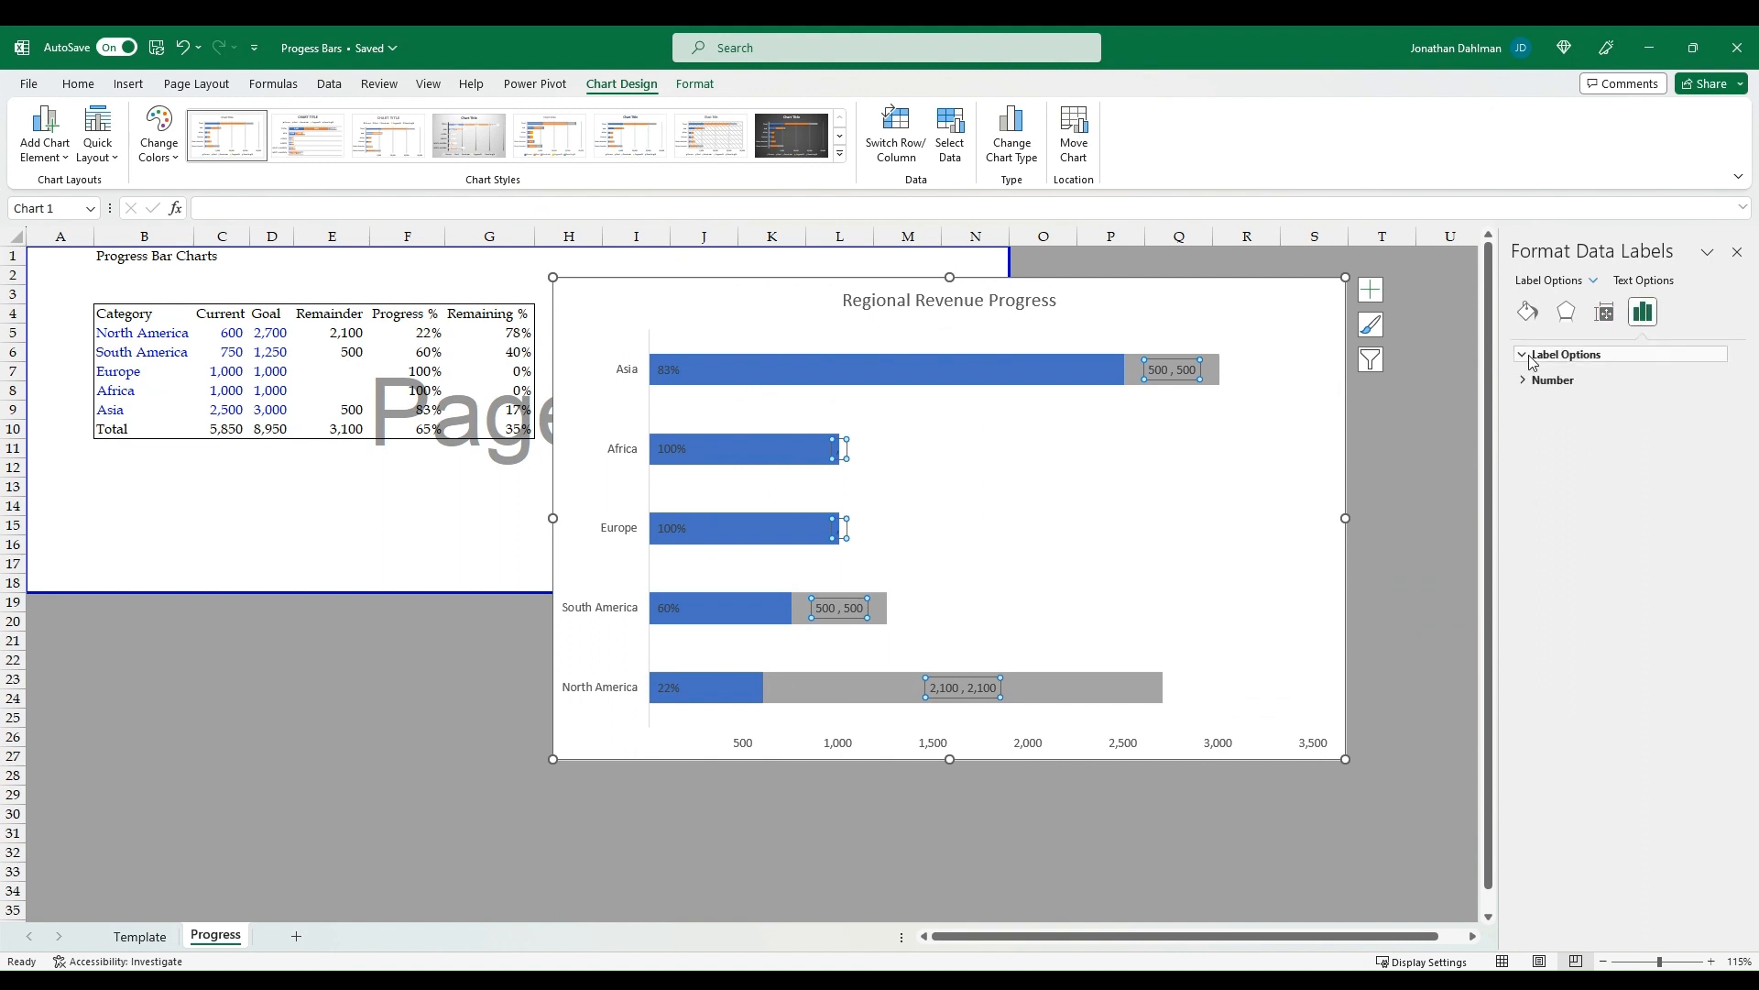
click(1524, 354)
click(1555, 482)
click(1549, 504)
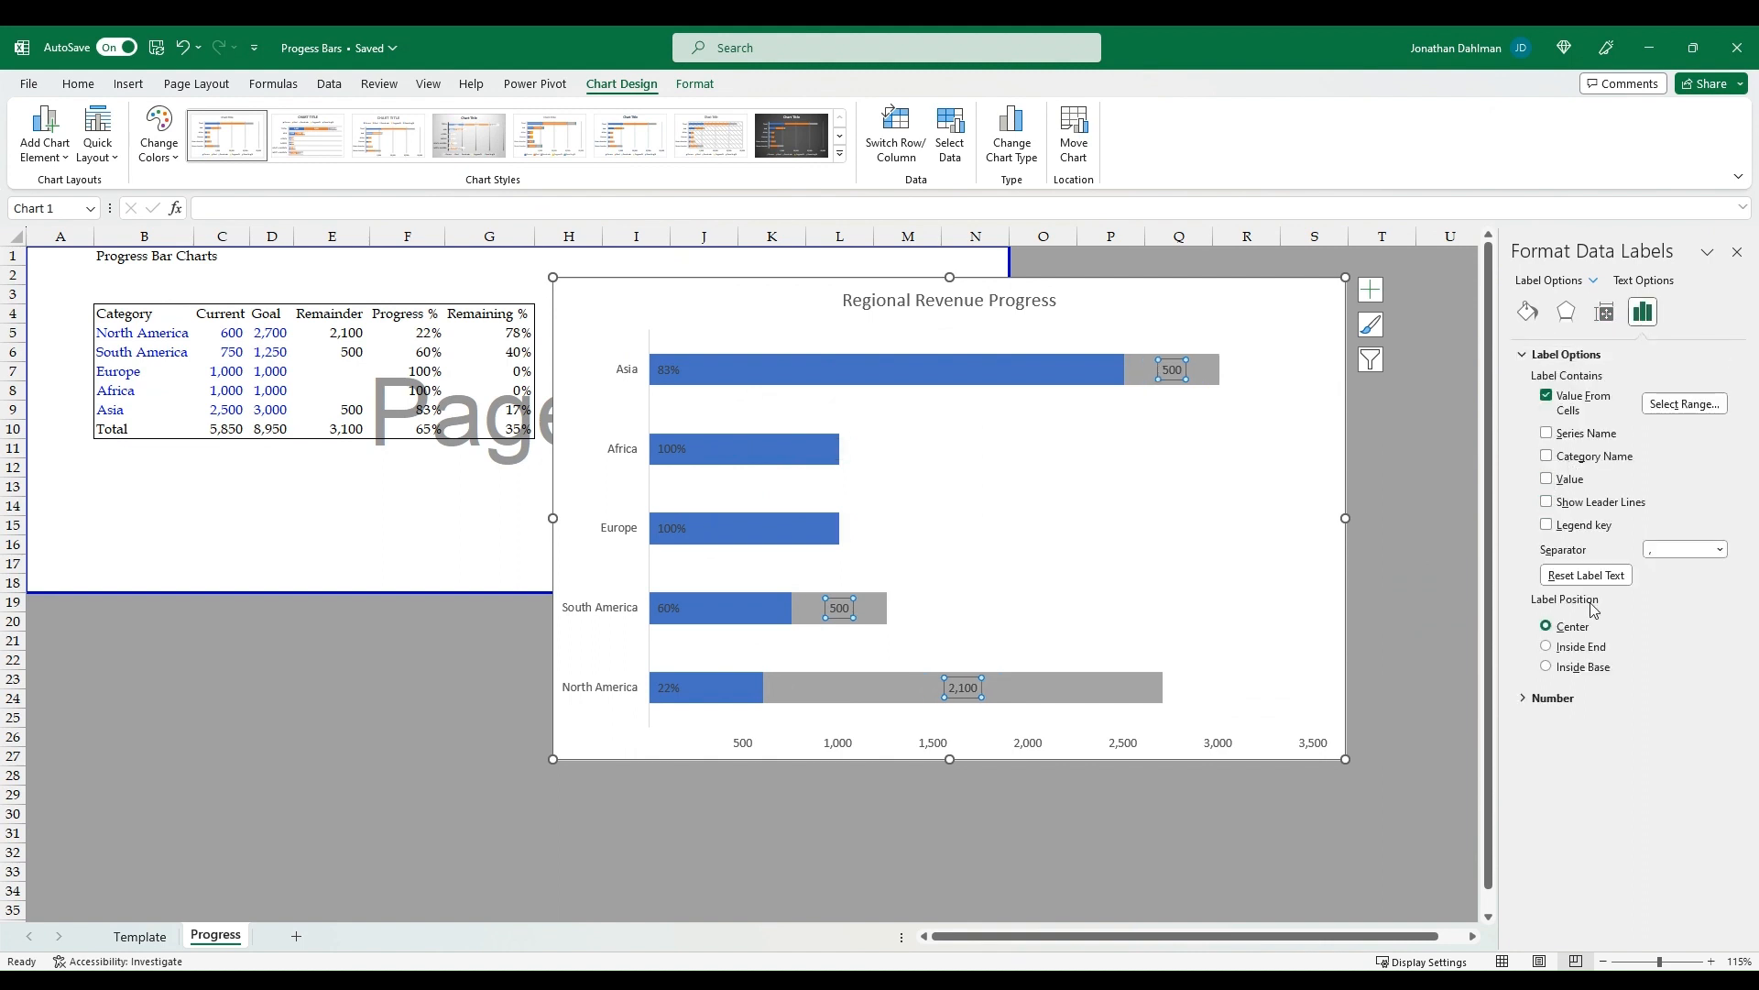
click(1547, 647)
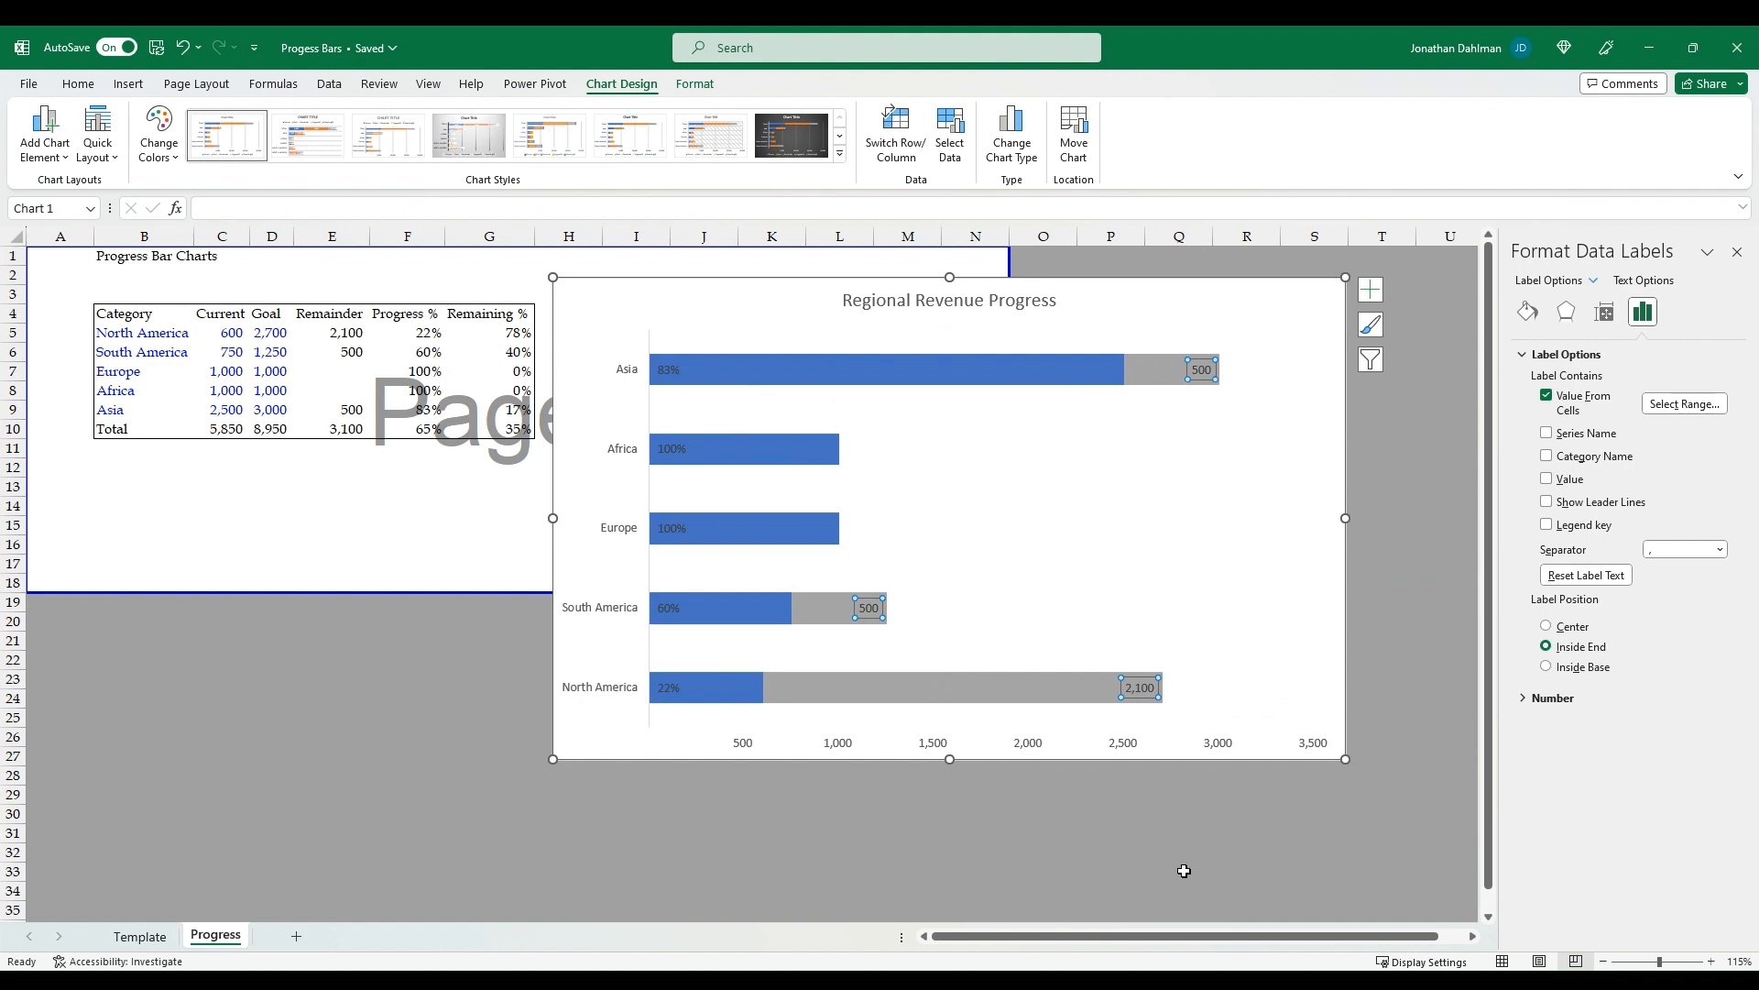
click(1027, 830)
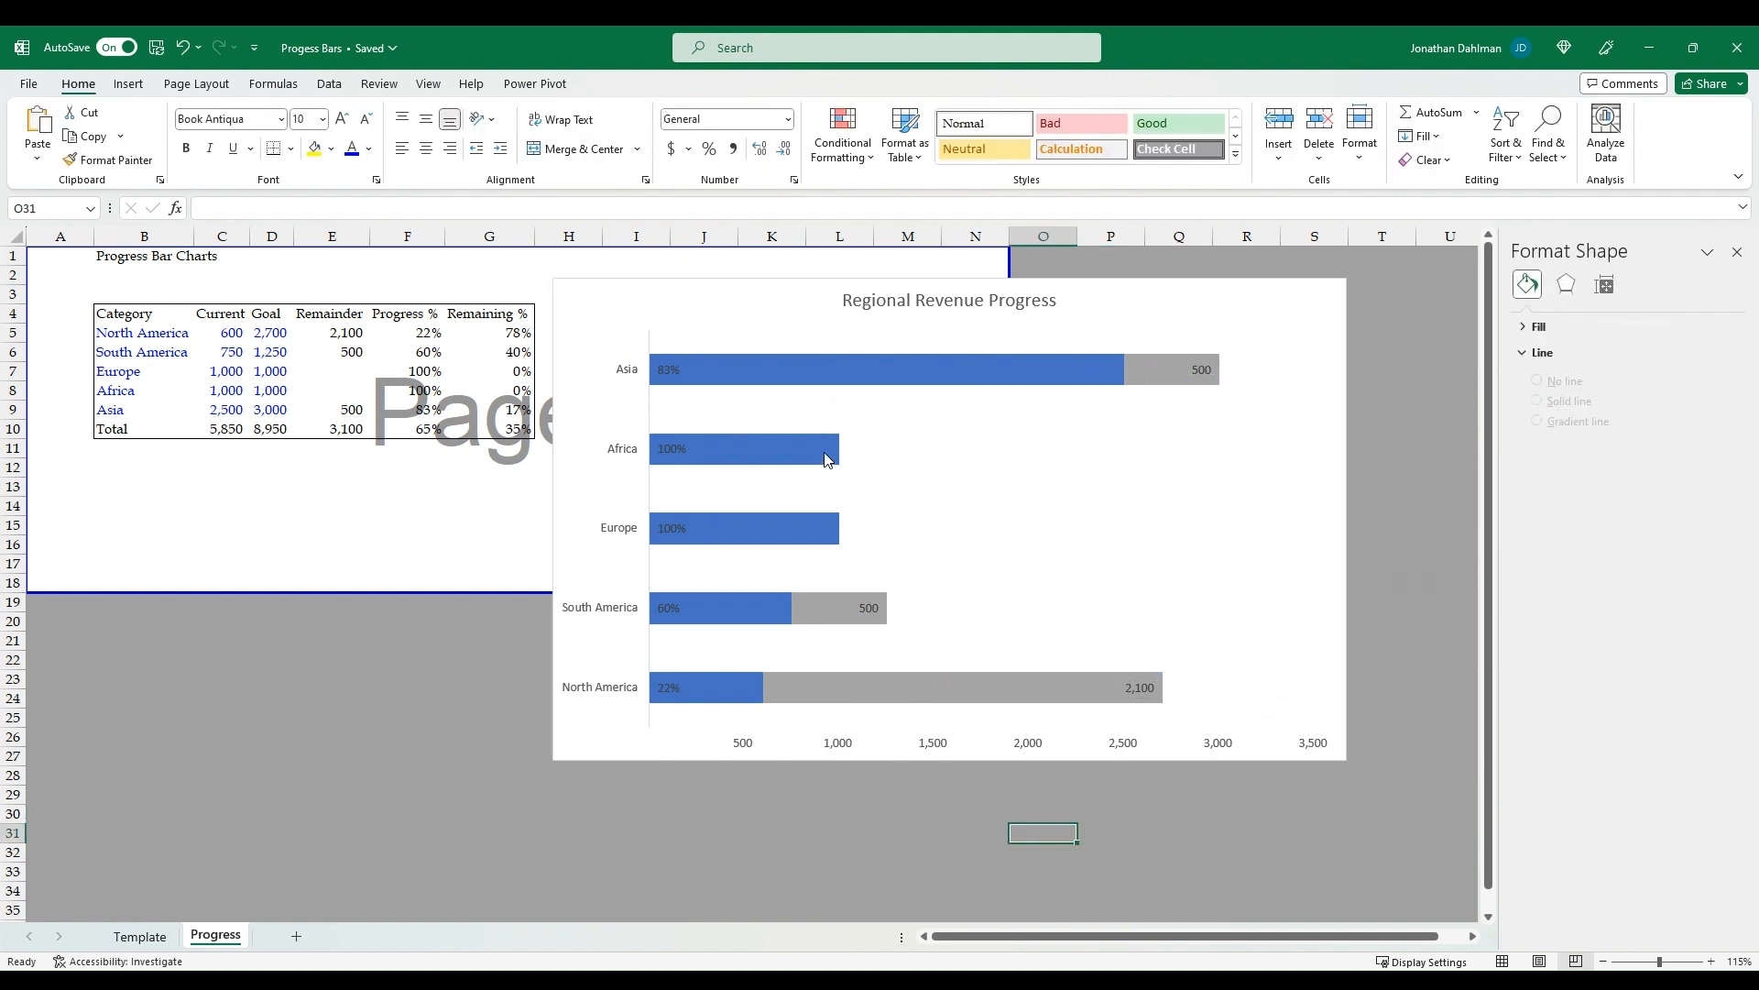
Set Europe's Current amount in cell C7 to 1,500
click(218, 370)
text(1,500)
key(Return)
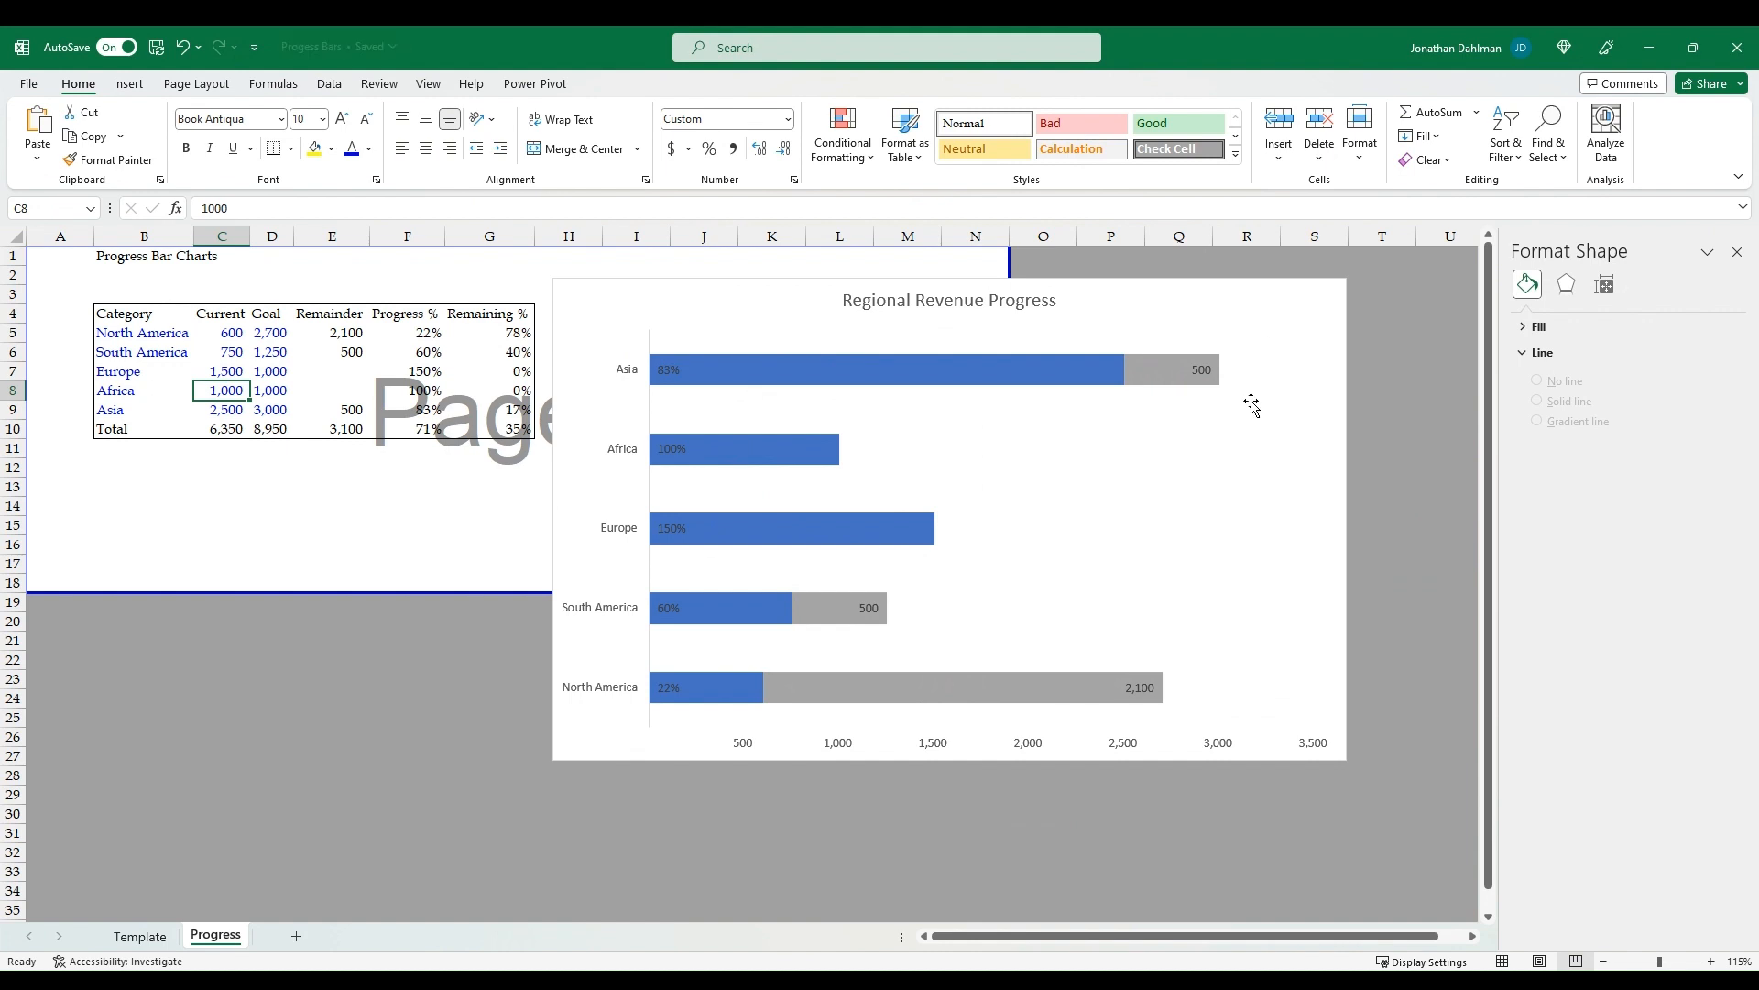
Make the category axis, value axis and both series' data labels in the chart bold
click(619, 451)
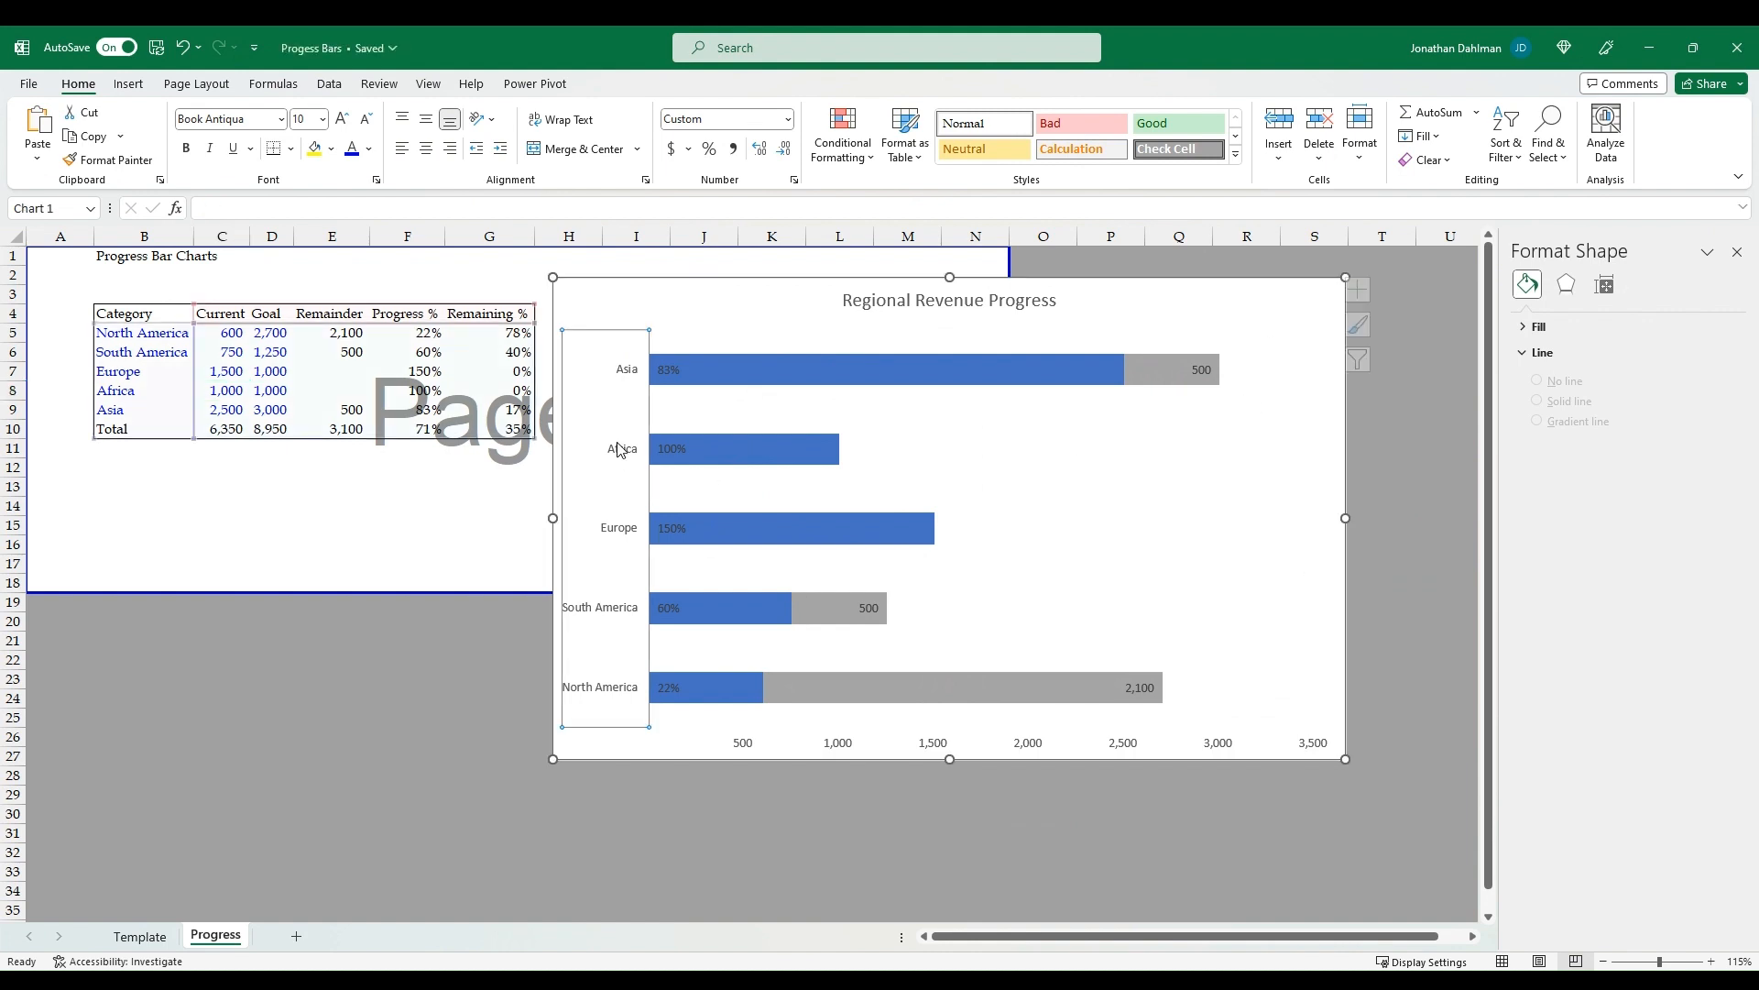
key(ctrl+b)
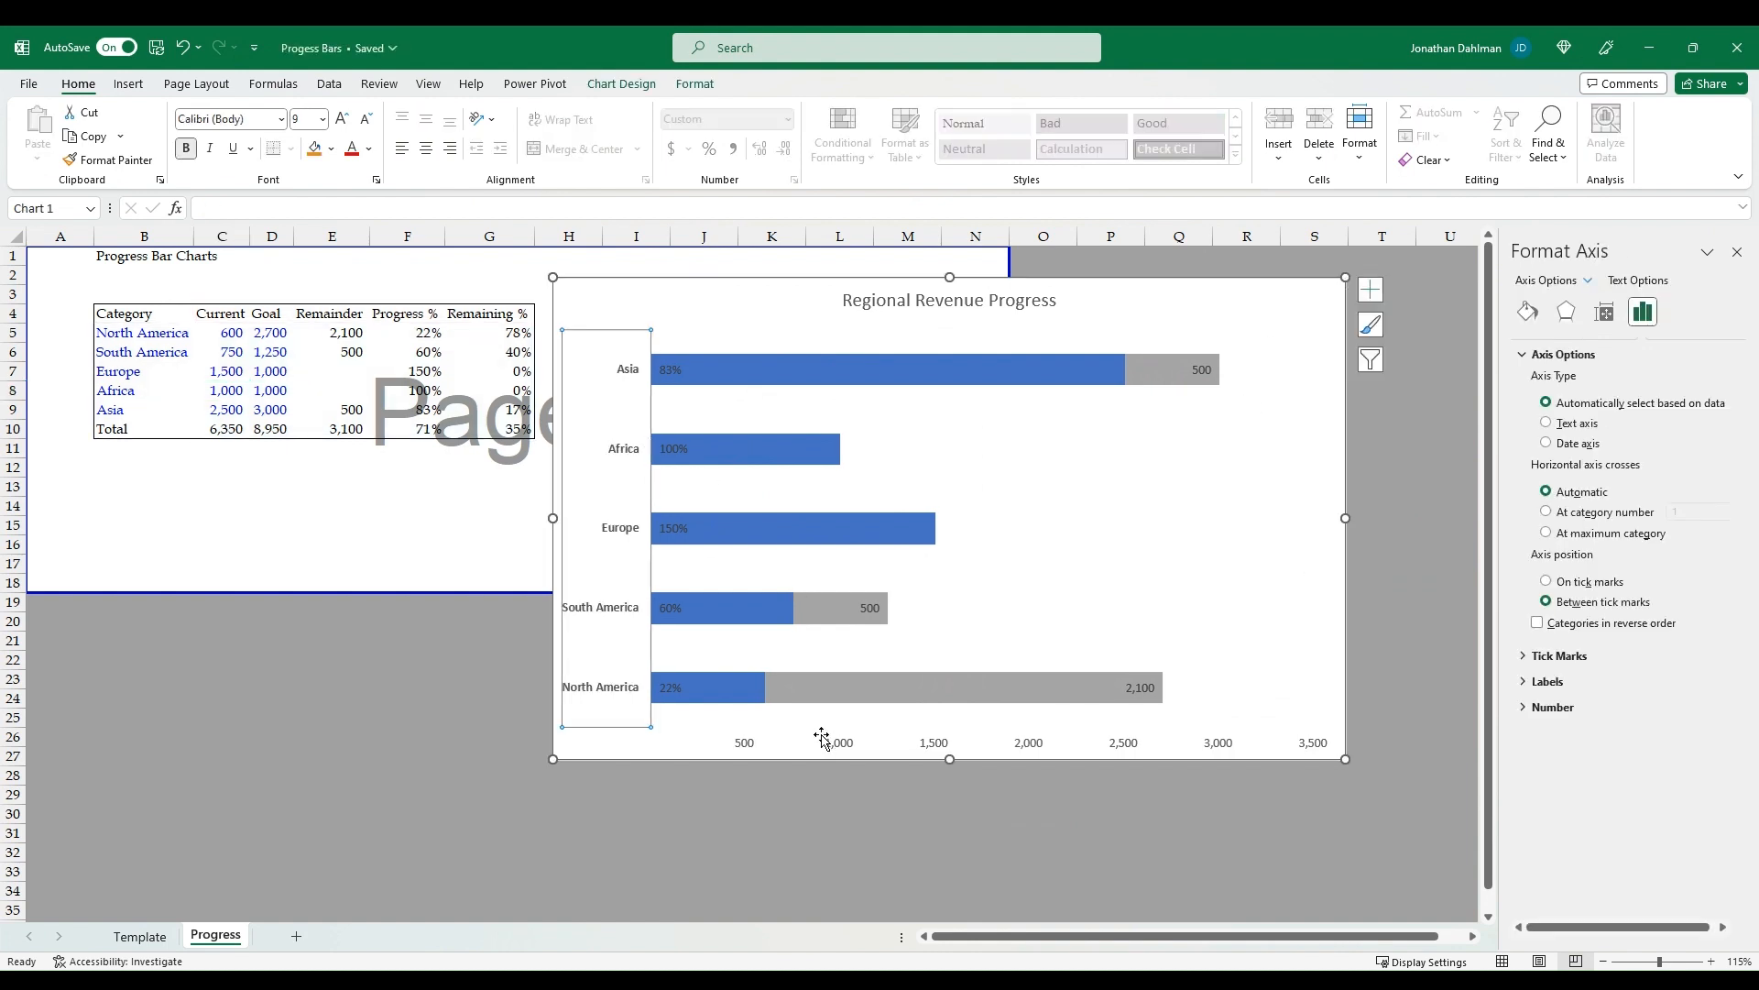
click(822, 737)
key(ctrl+b)
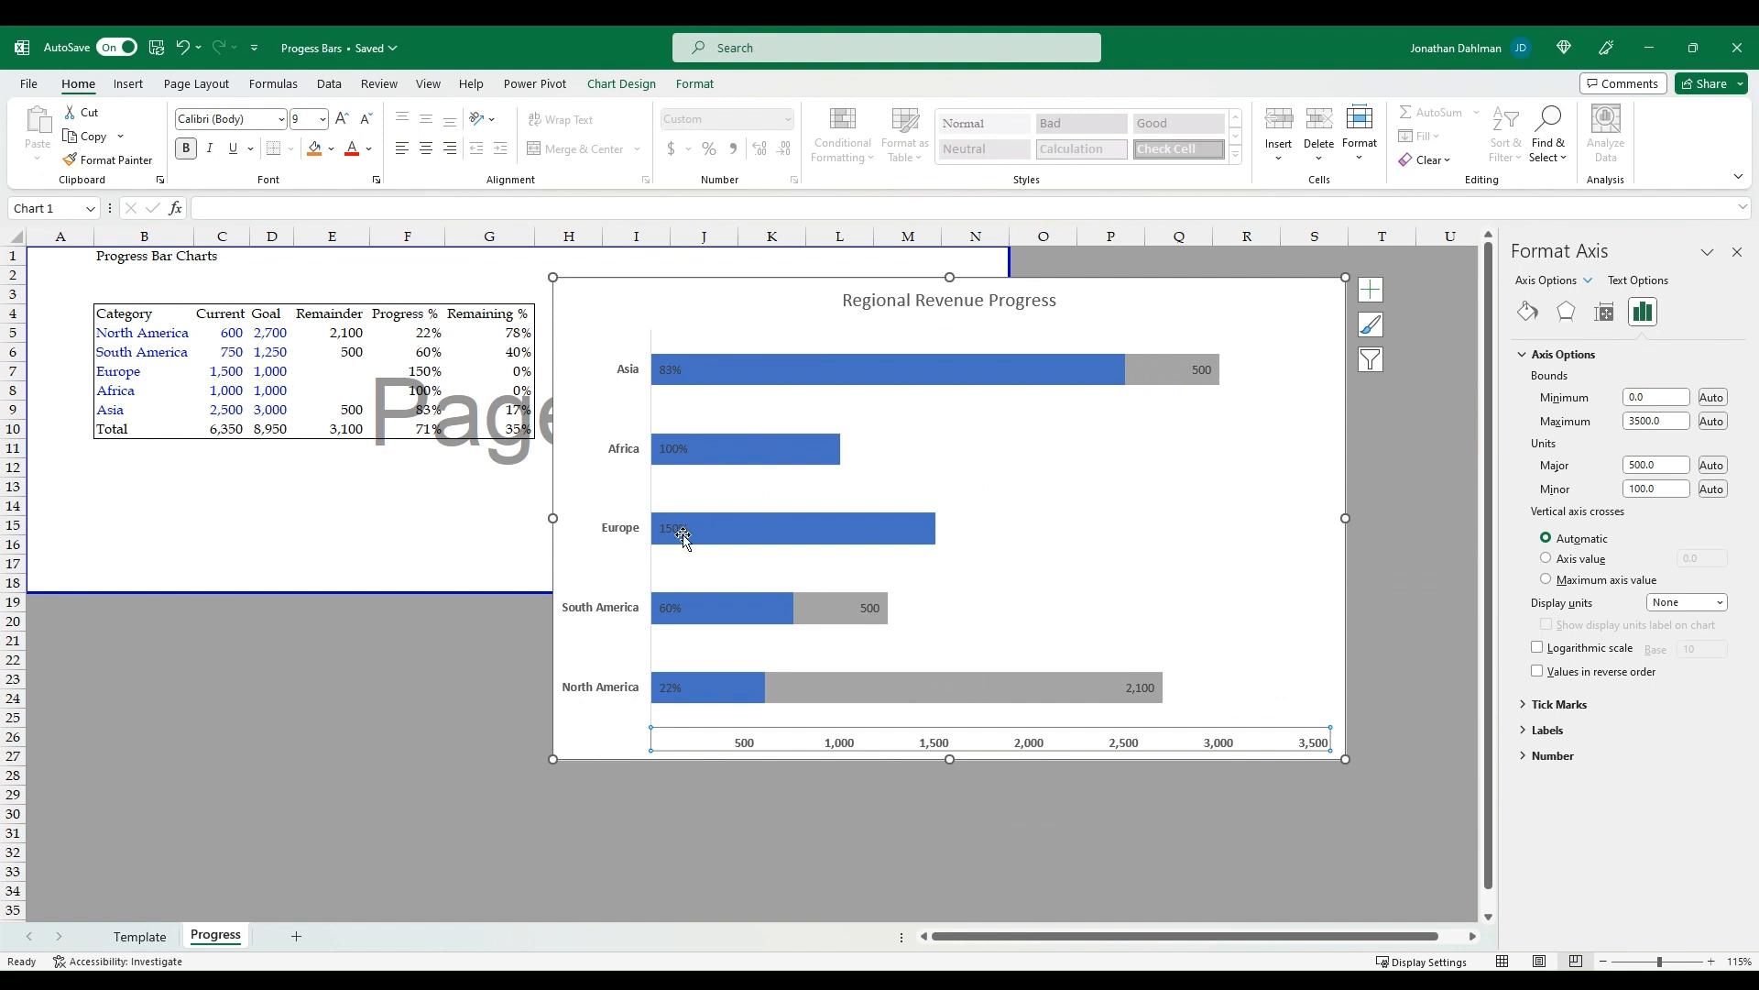
click(869, 607)
key(ctrl+b)
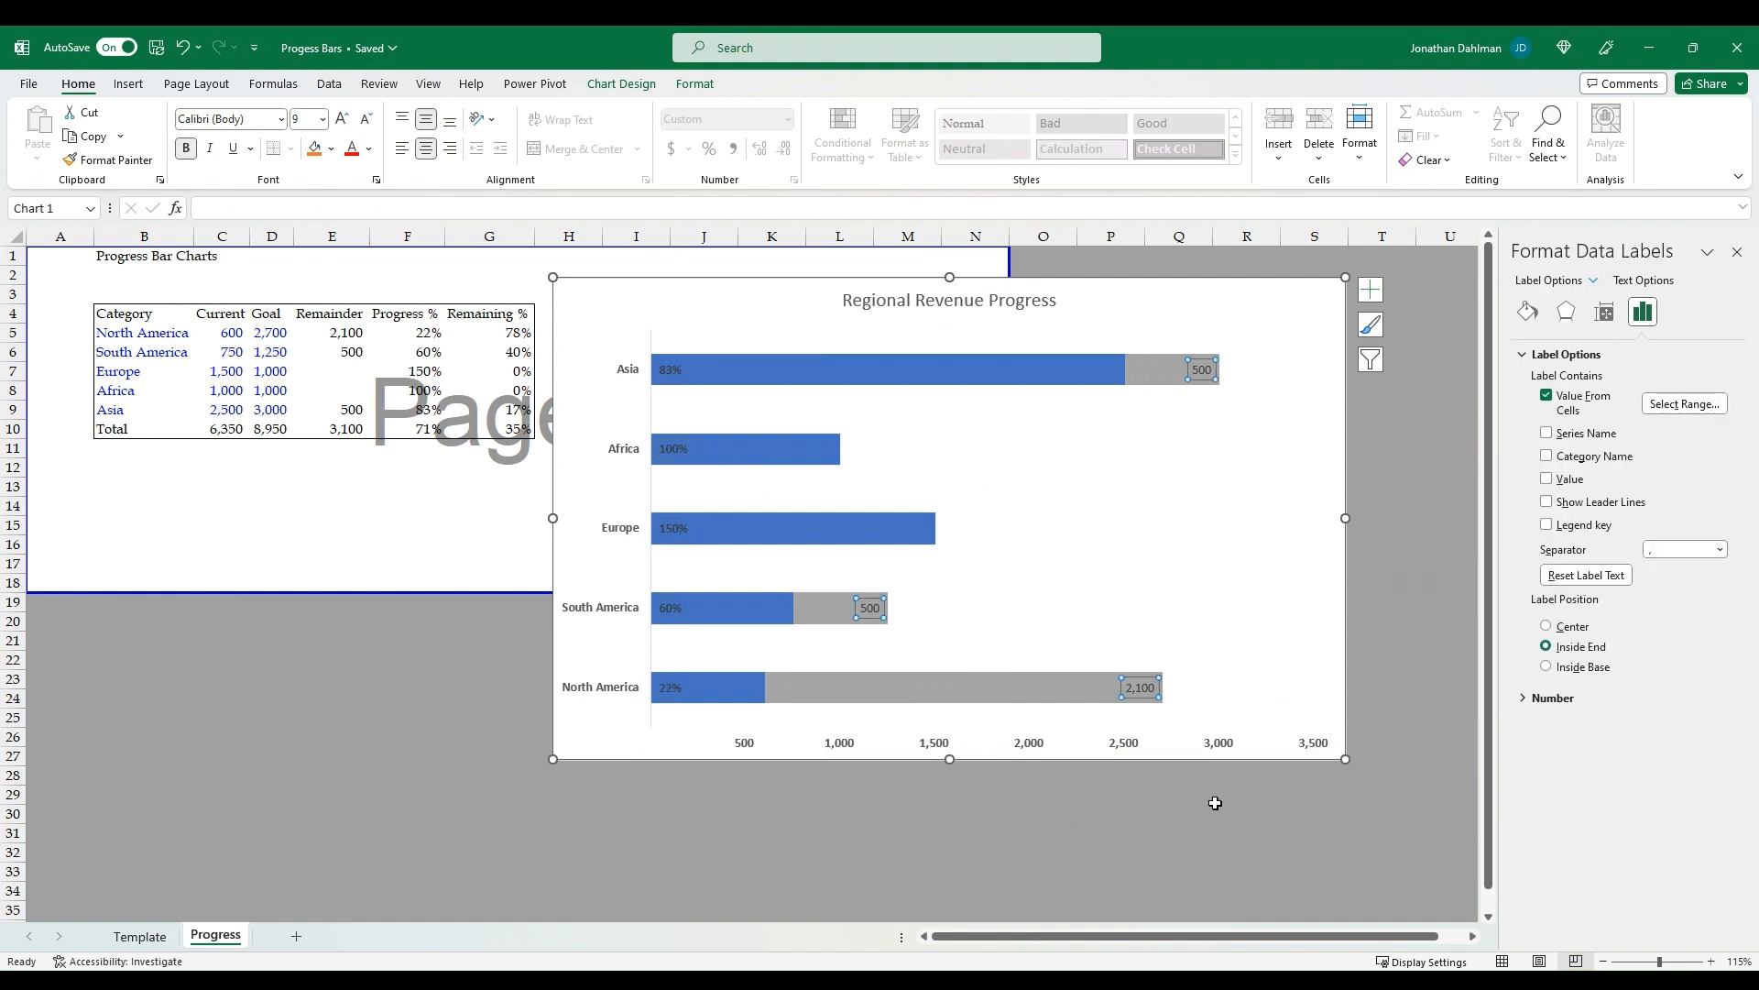
Give the Current series bars in the chart a dark orange solid fill
click(750, 367)
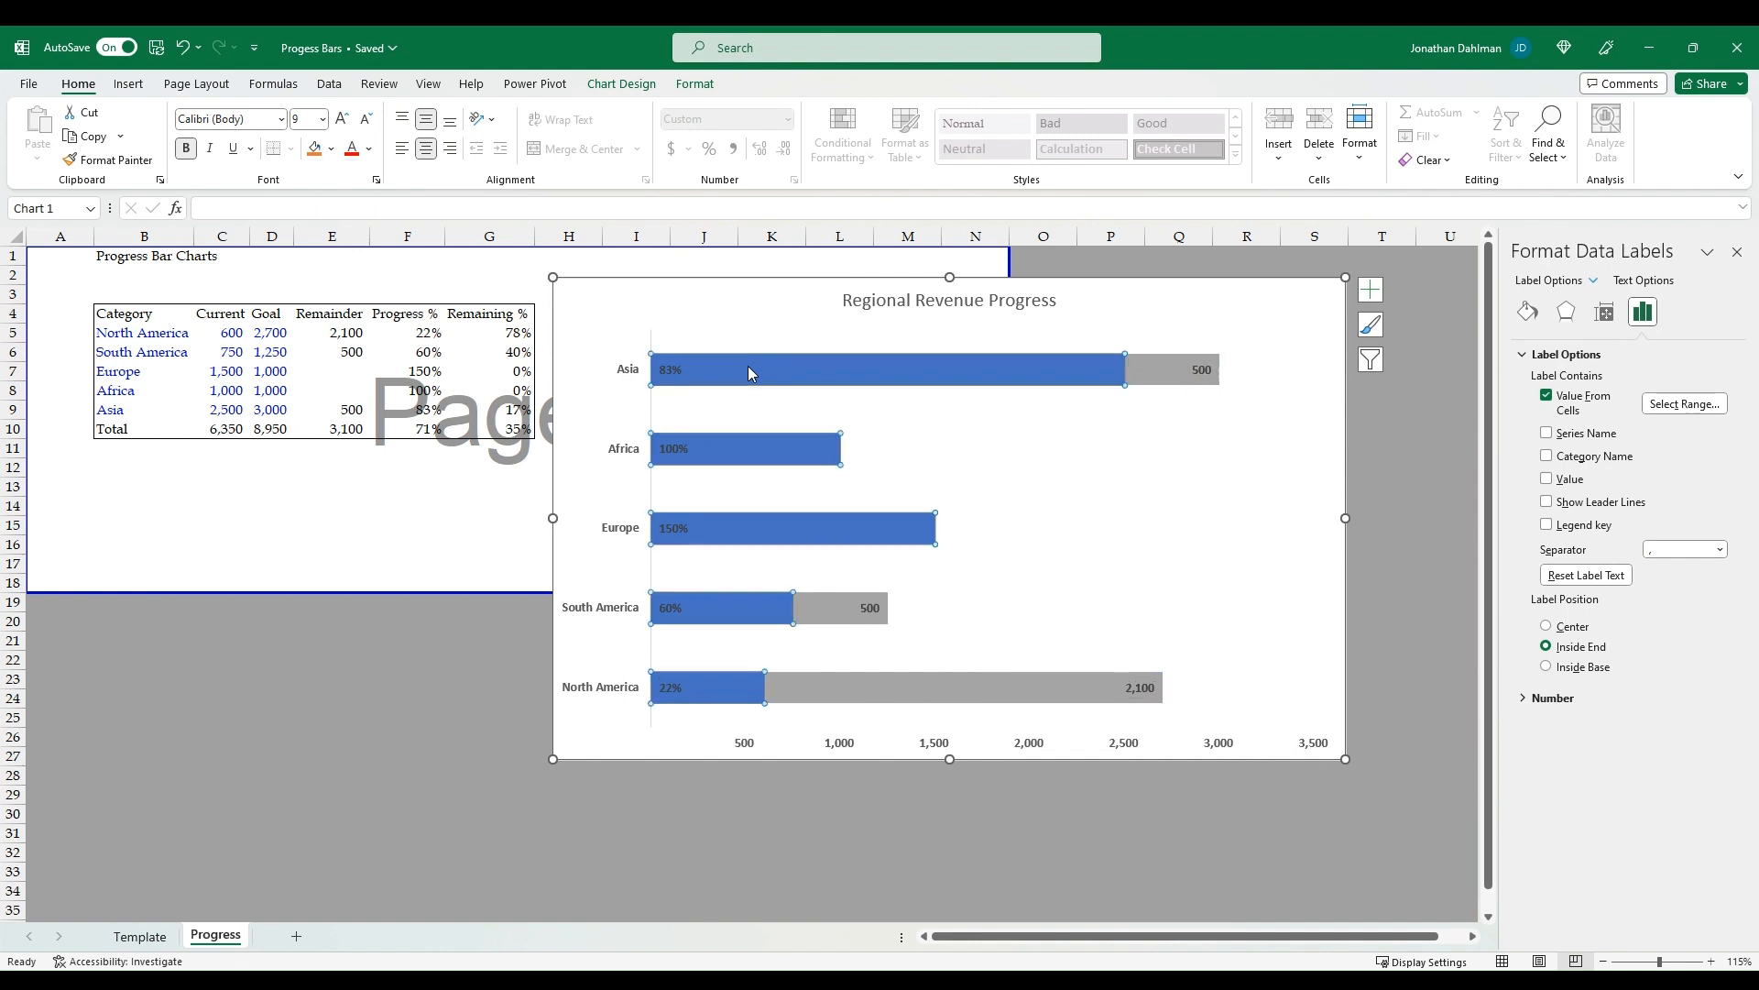
click(1528, 312)
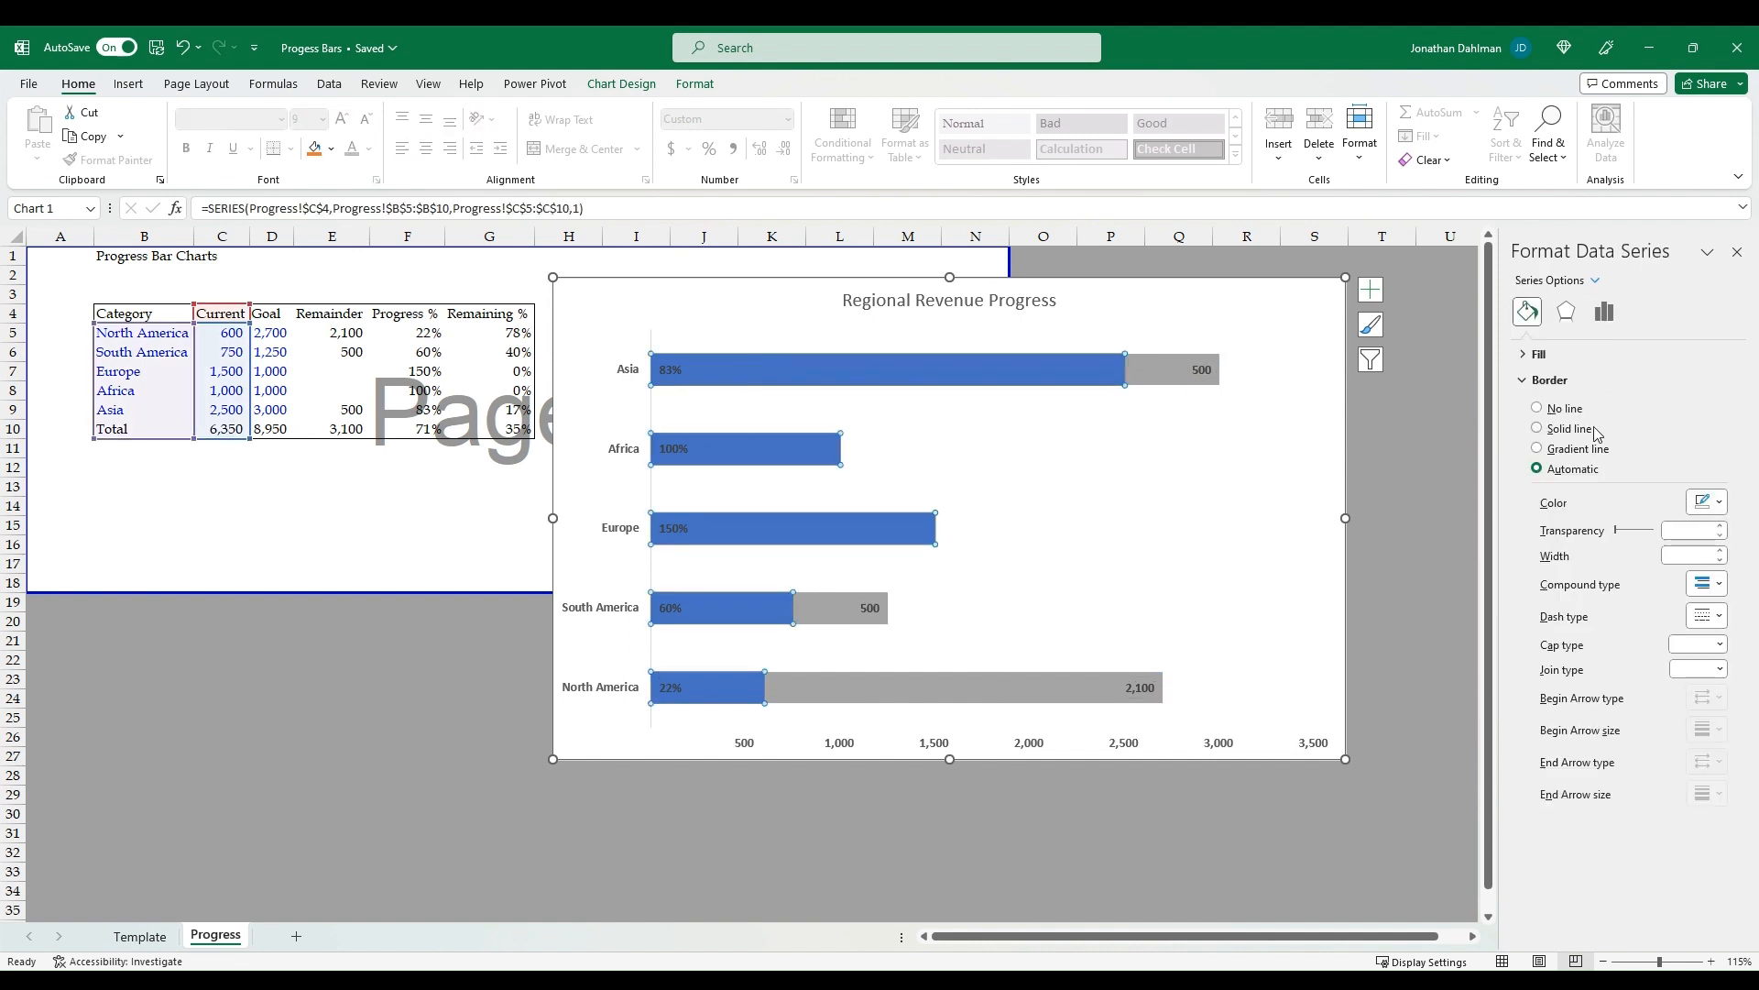
click(1525, 359)
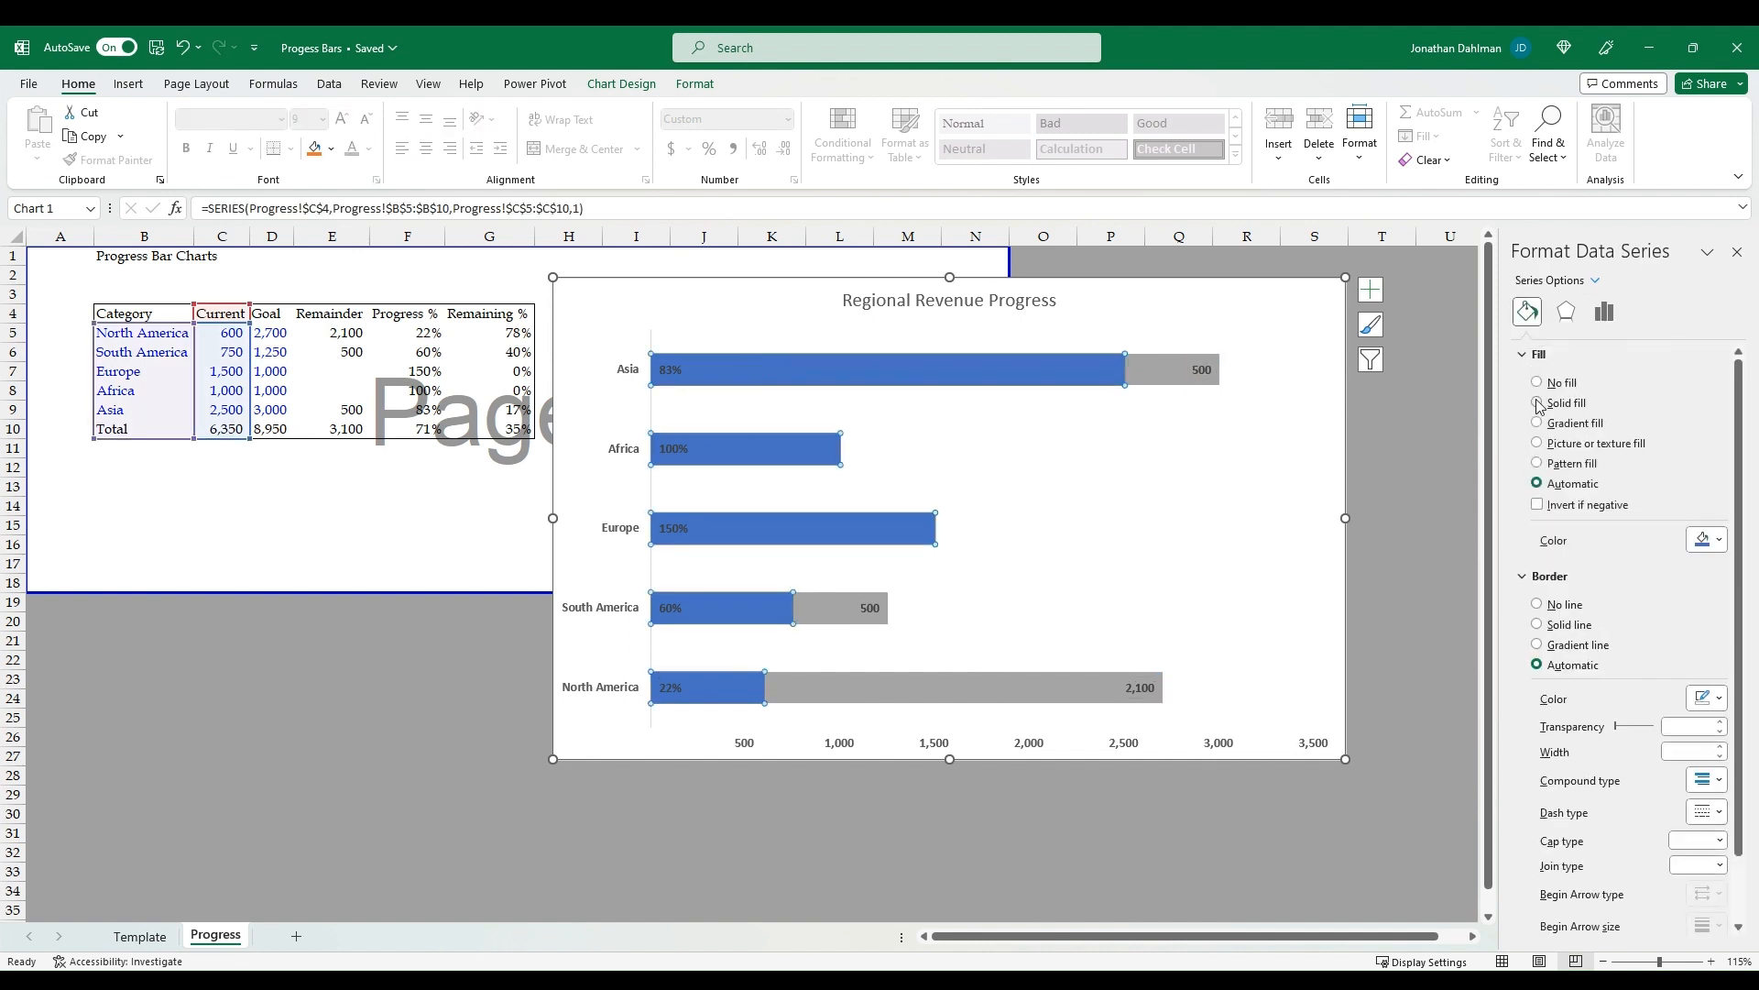
click(1719, 540)
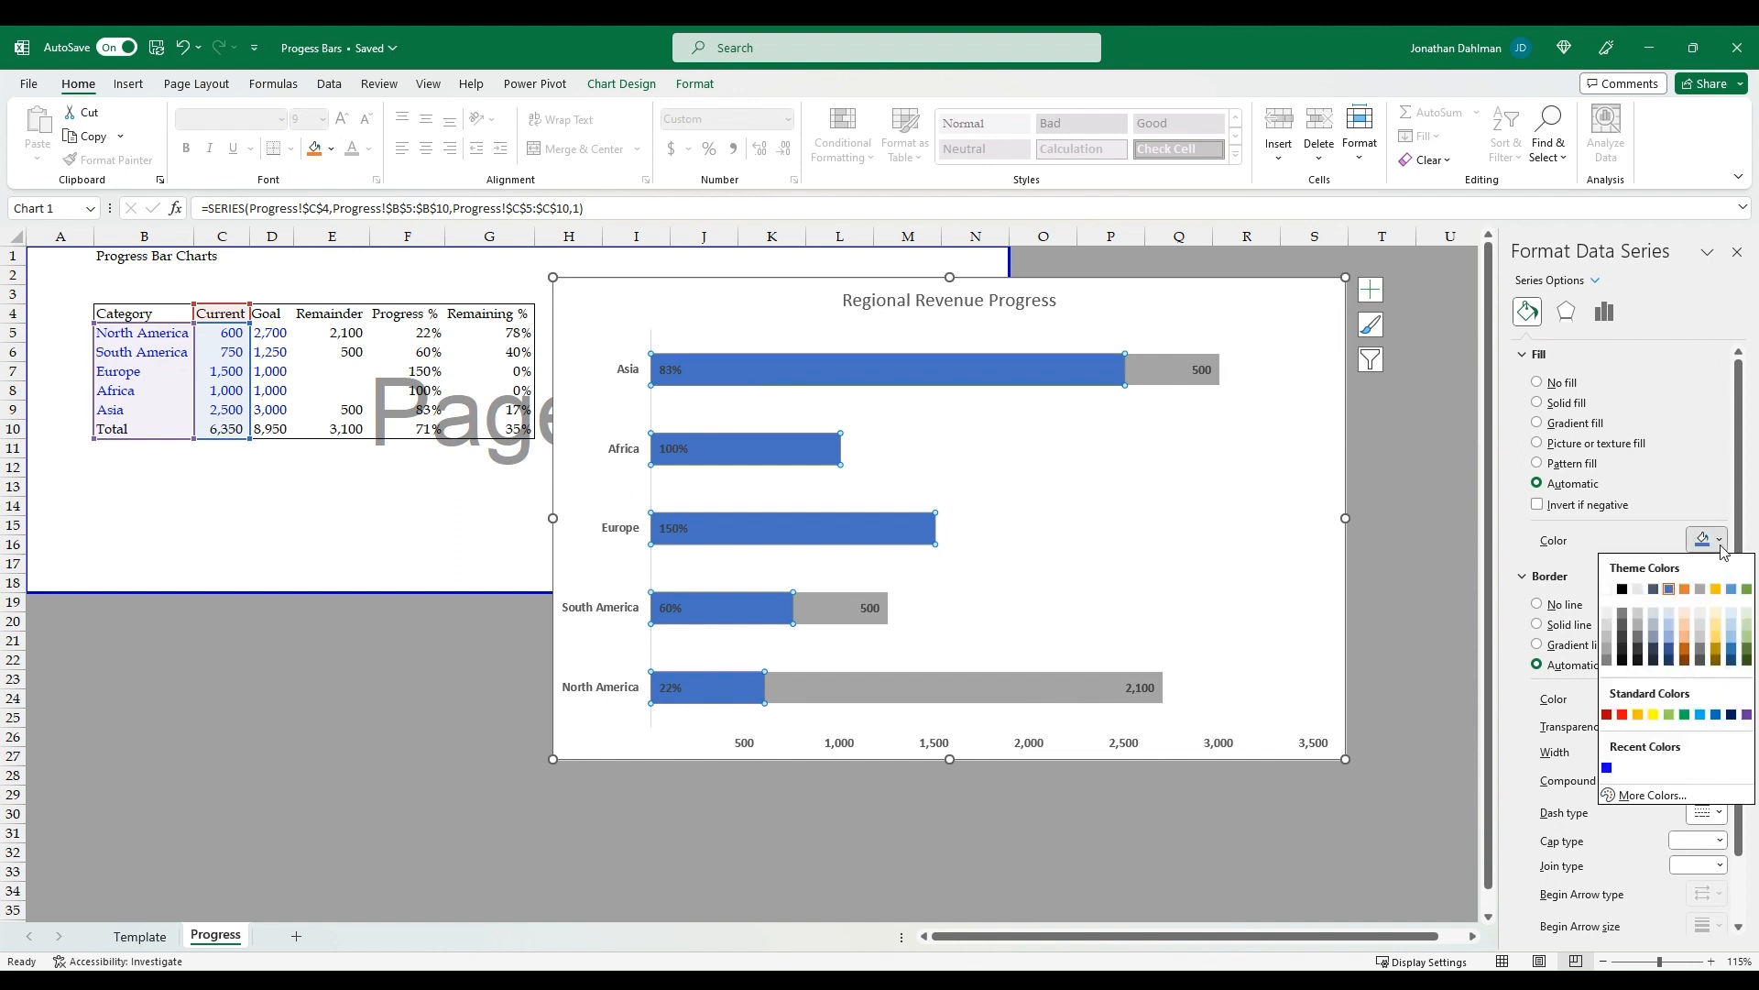
click(1686, 653)
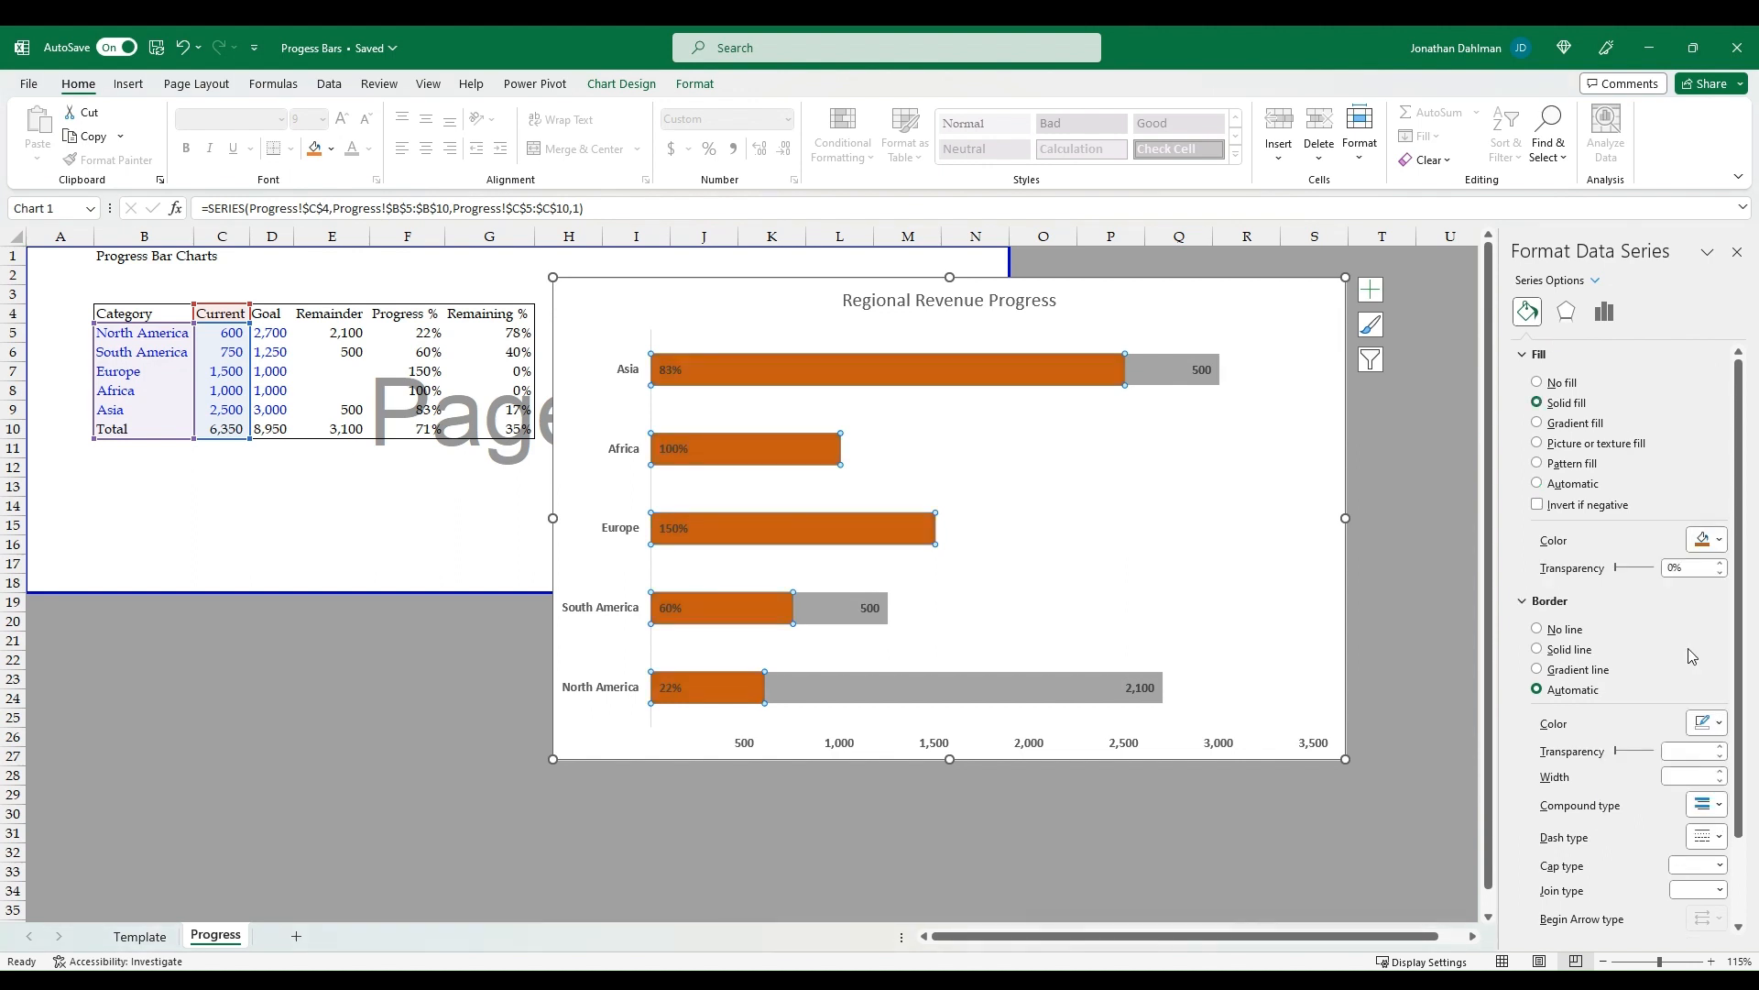
Outline the Current series bars with a solid dark orange border 1 pt wide
click(1538, 649)
click(1720, 723)
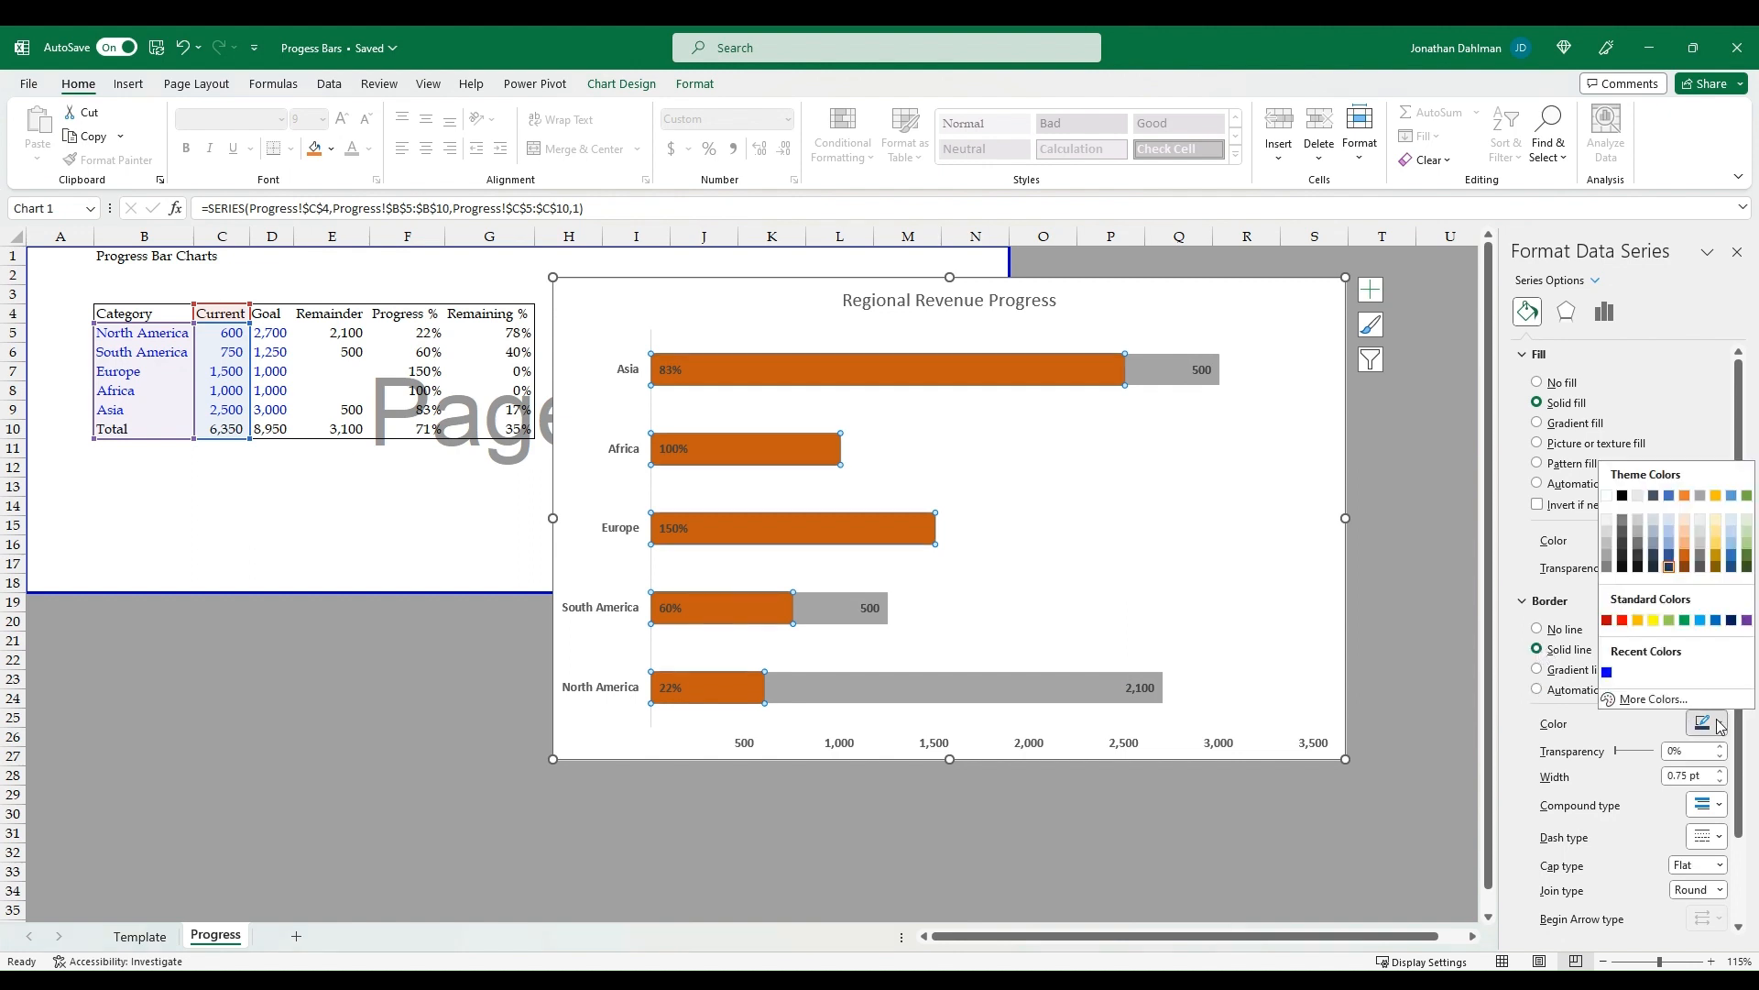
click(1686, 562)
click(1722, 771)
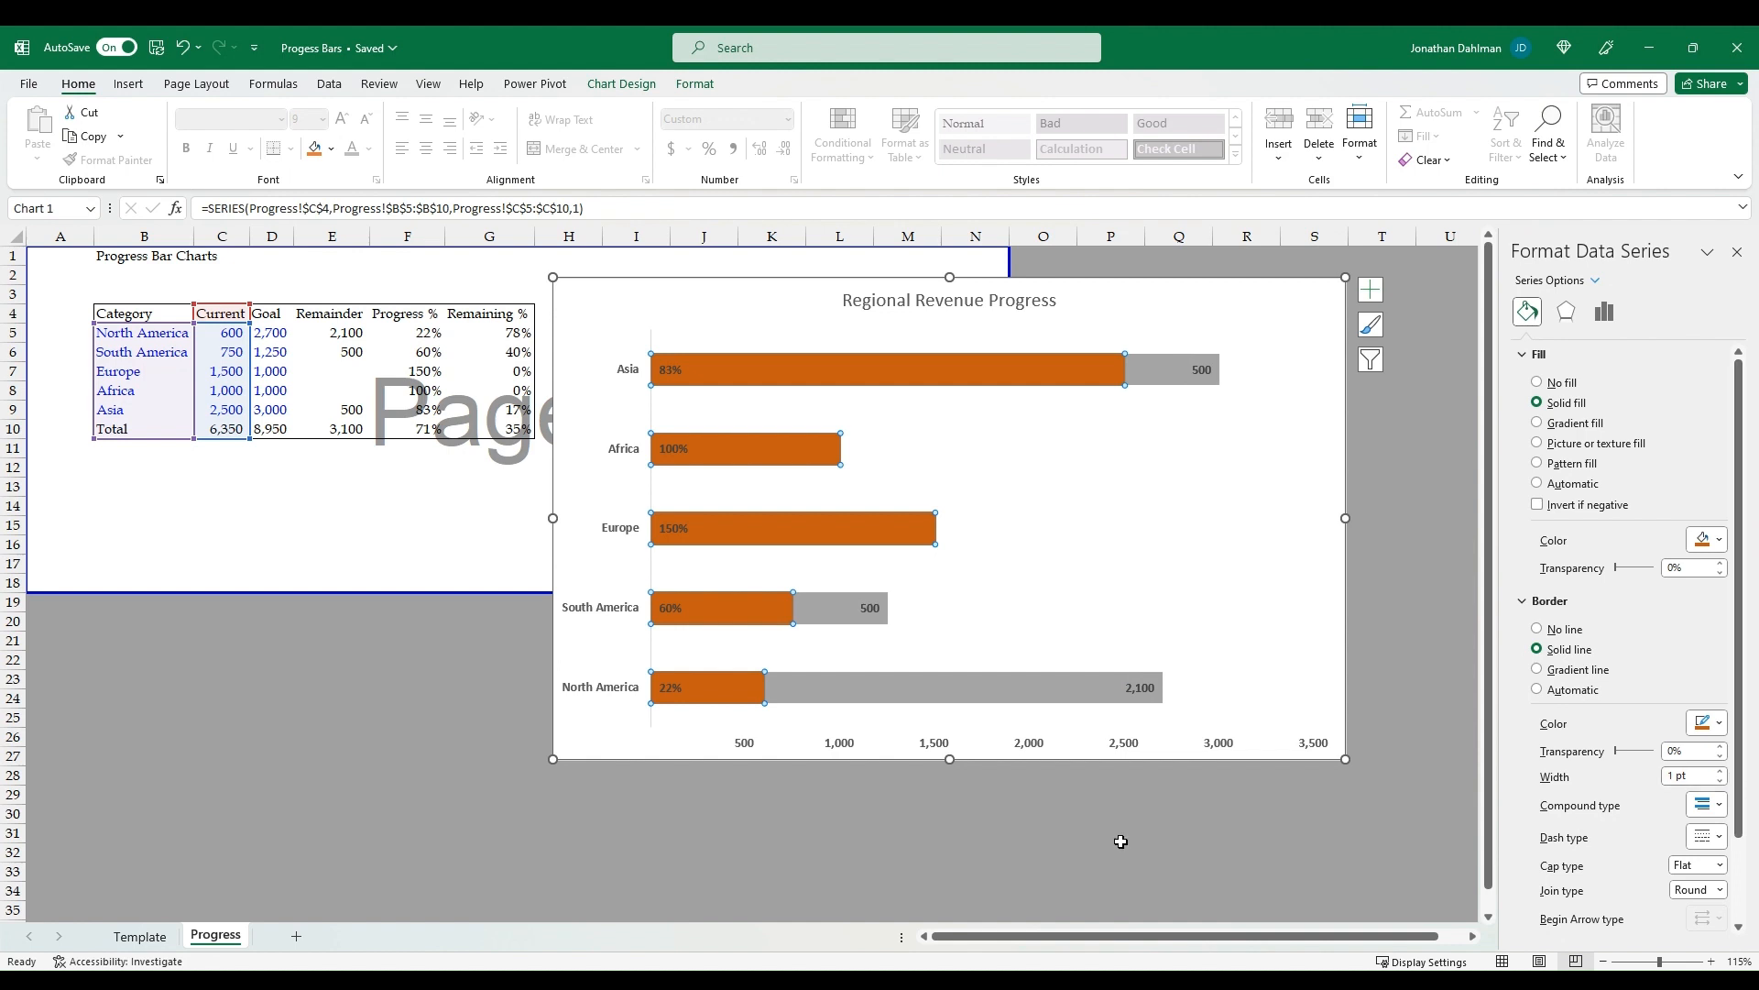
click(1052, 815)
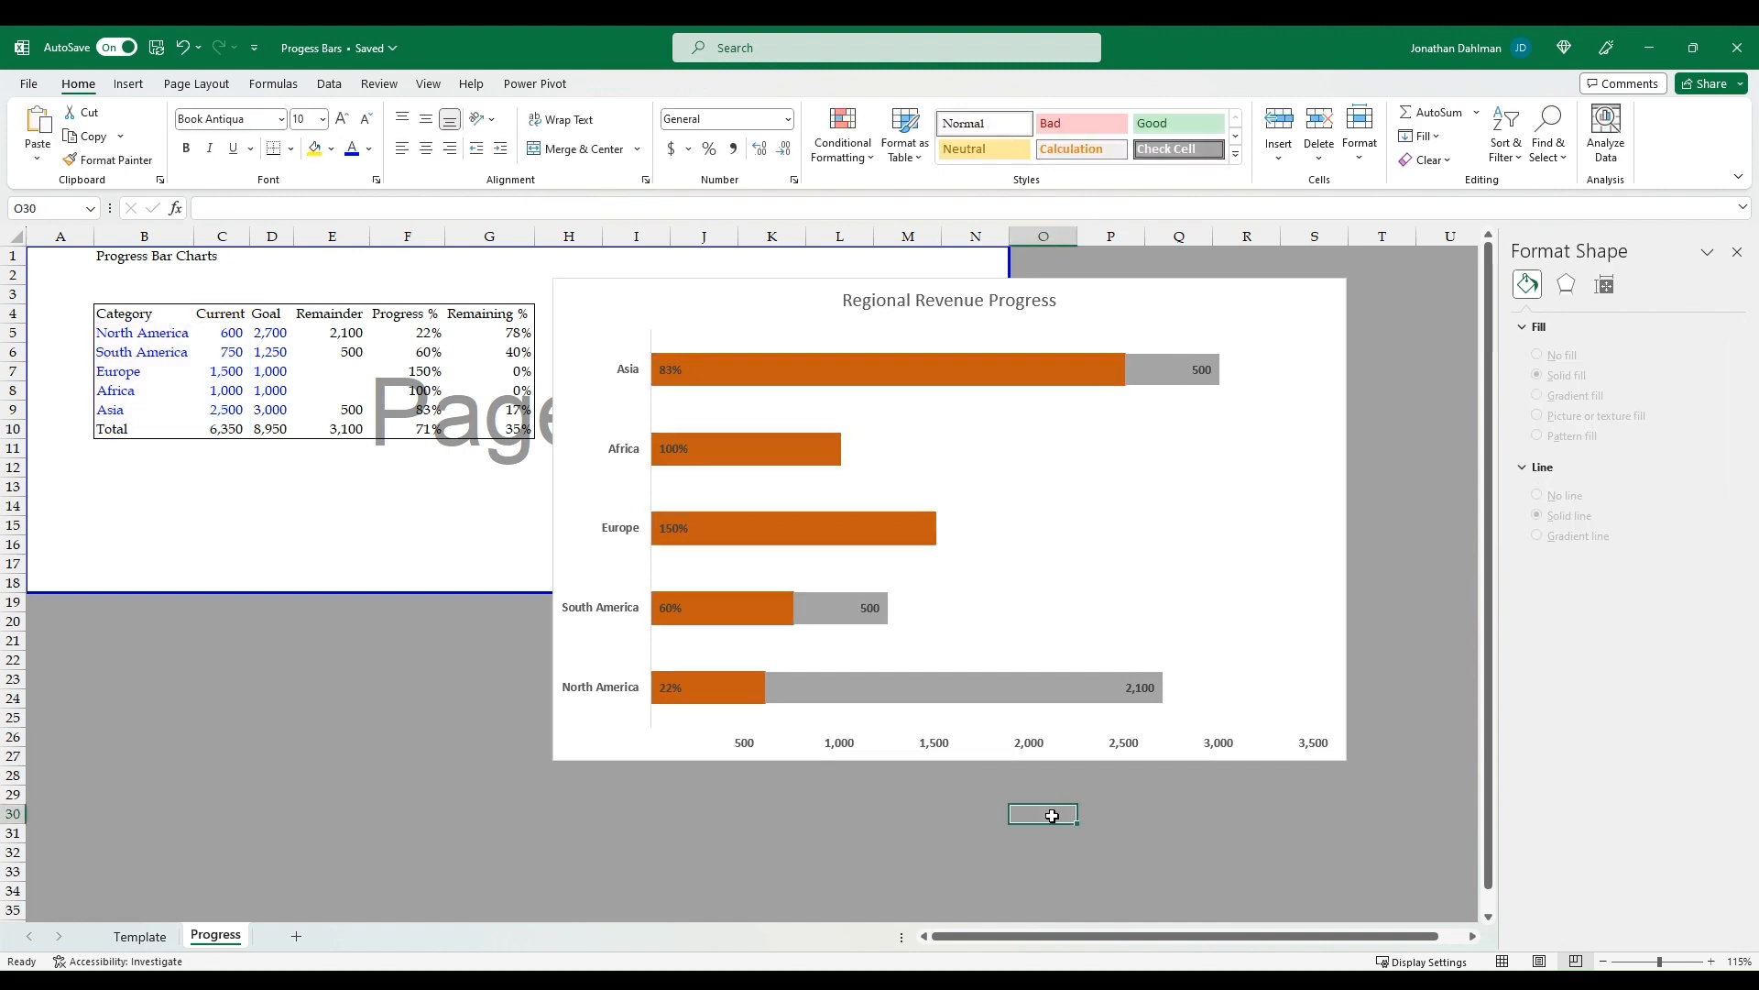
Change the font colour of the Current series' percentage data labels to white
click(661, 441)
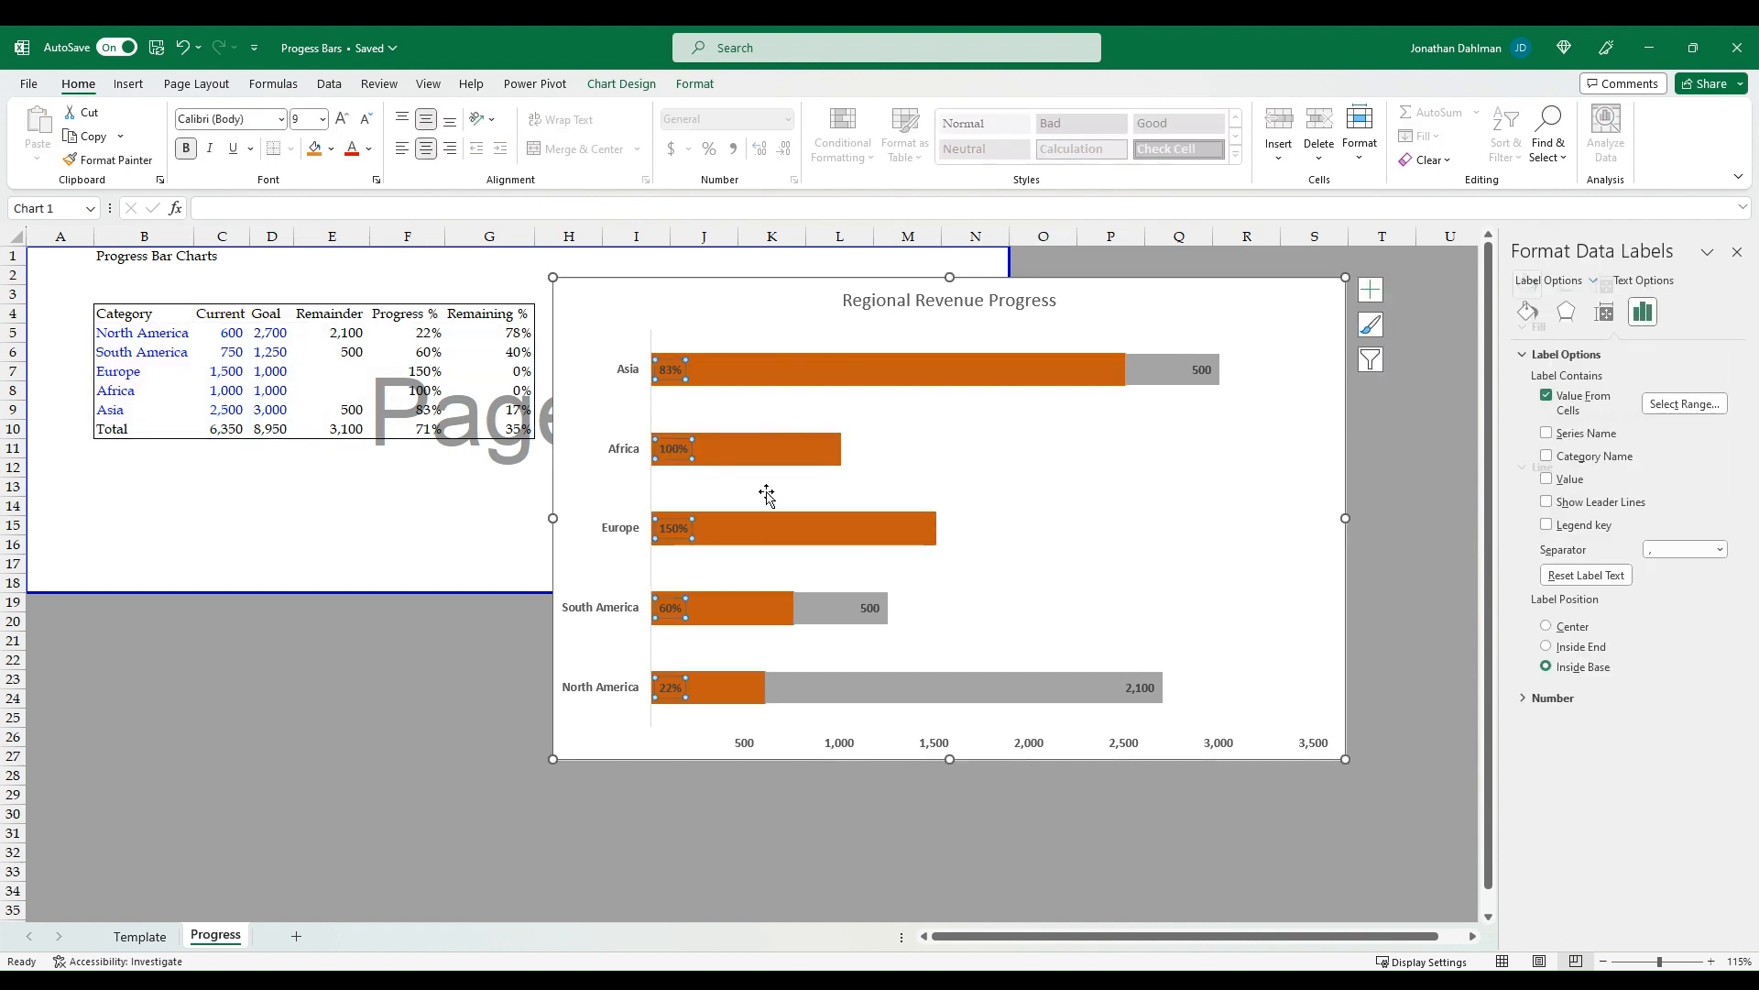
click(368, 158)
click(349, 222)
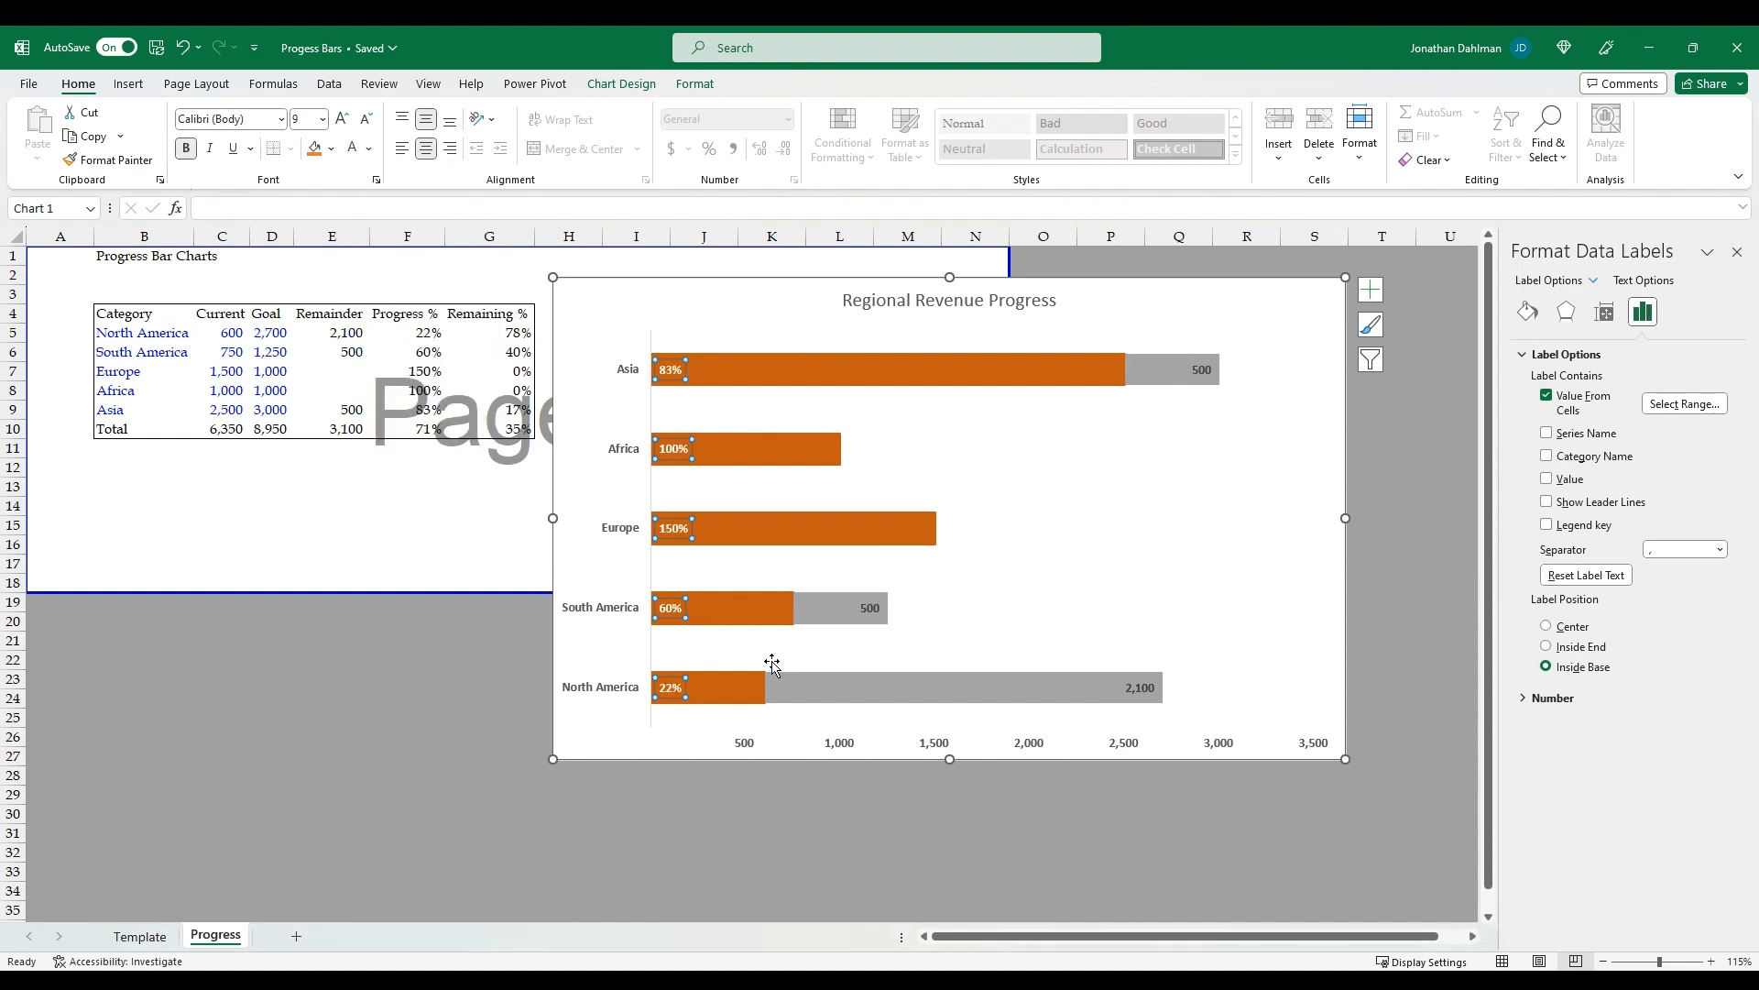
Give the Remainder series bars a light orange solid fill
click(860, 690)
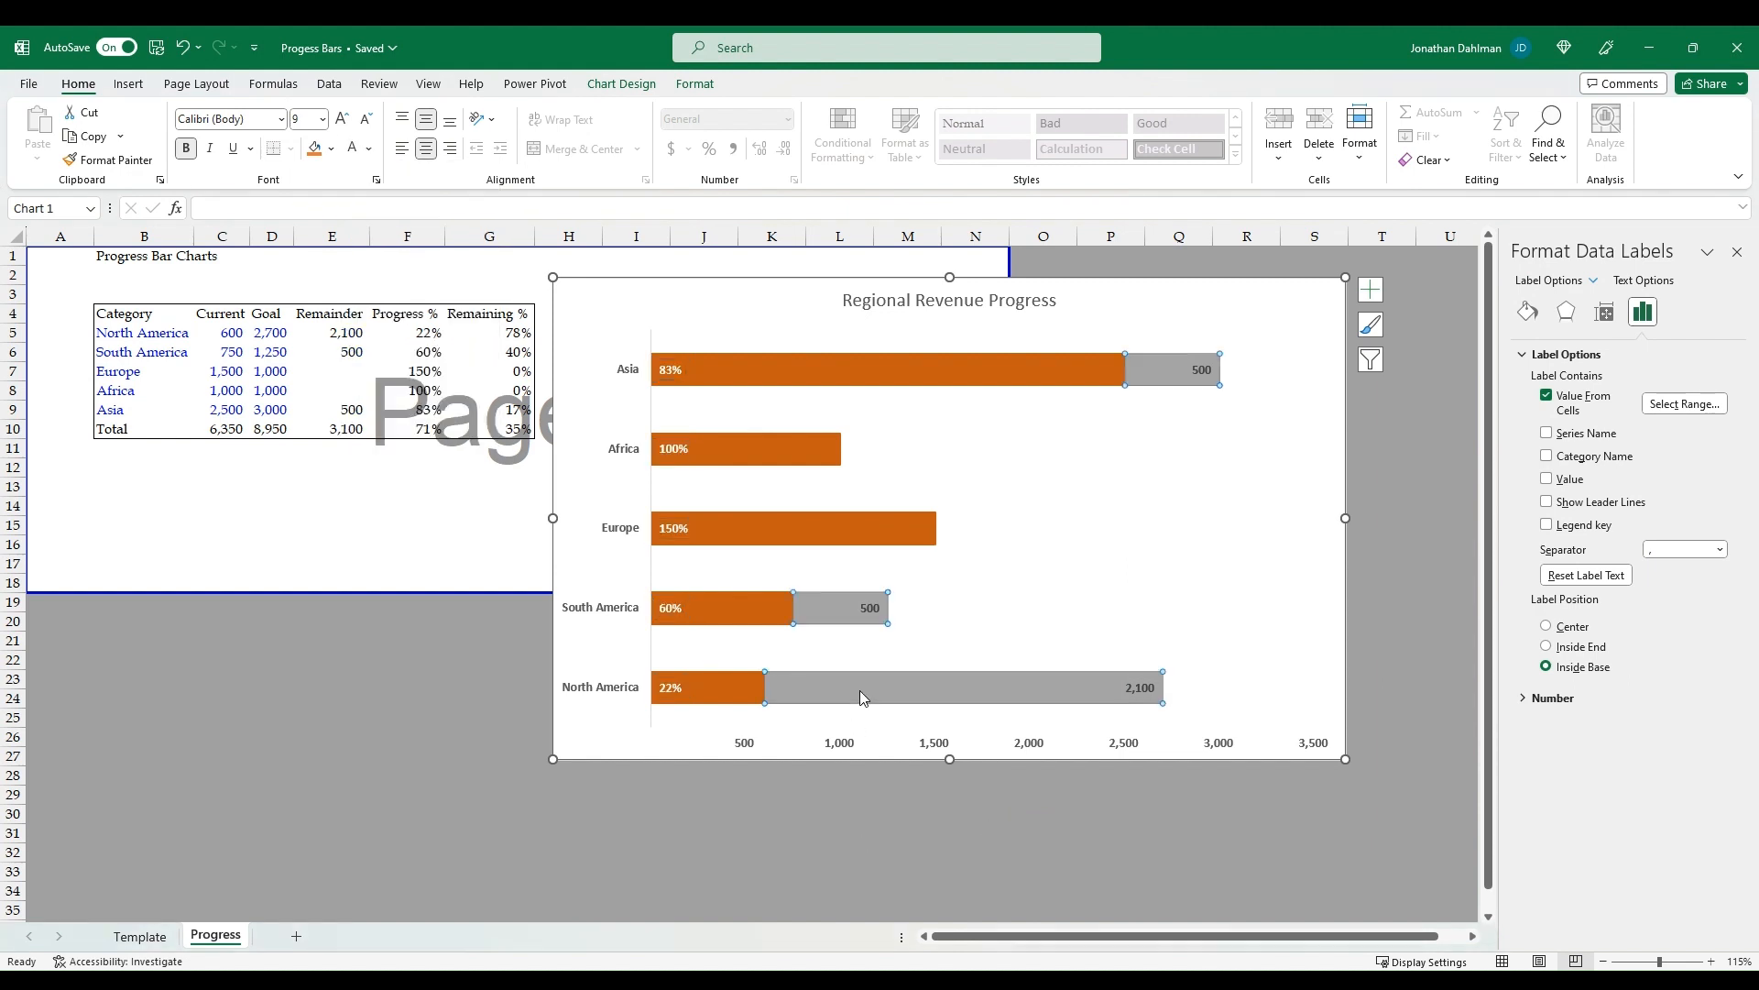
click(1528, 313)
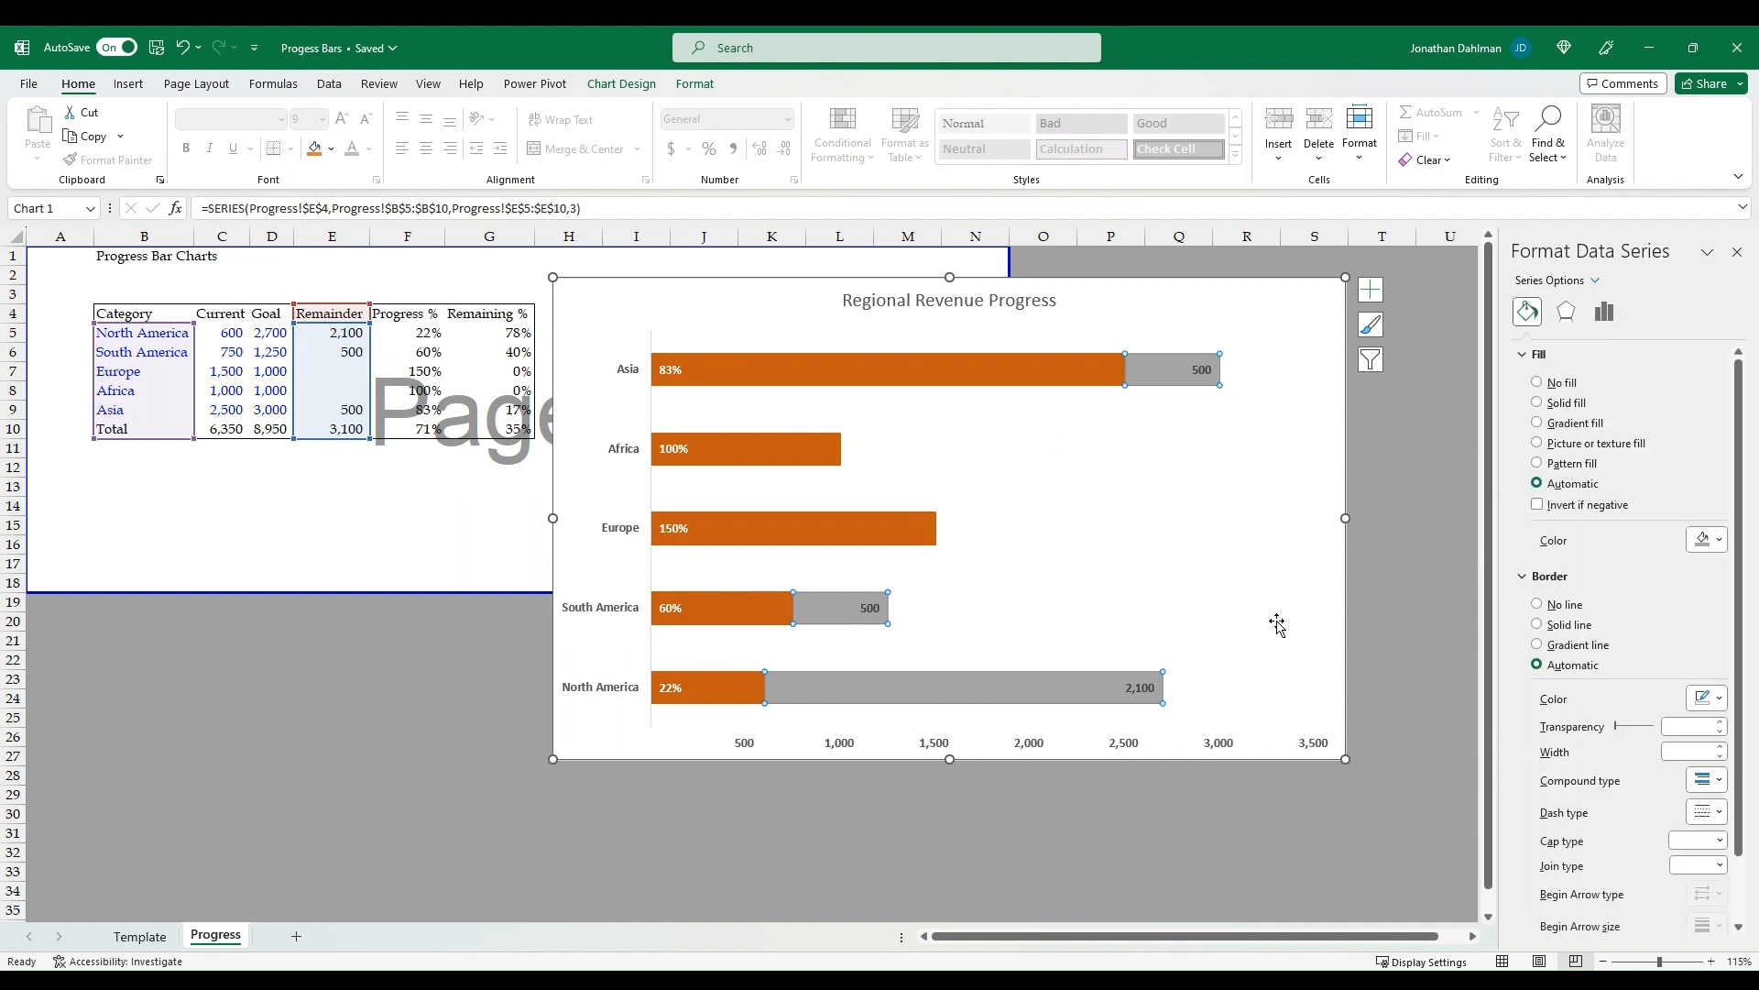
click(1719, 541)
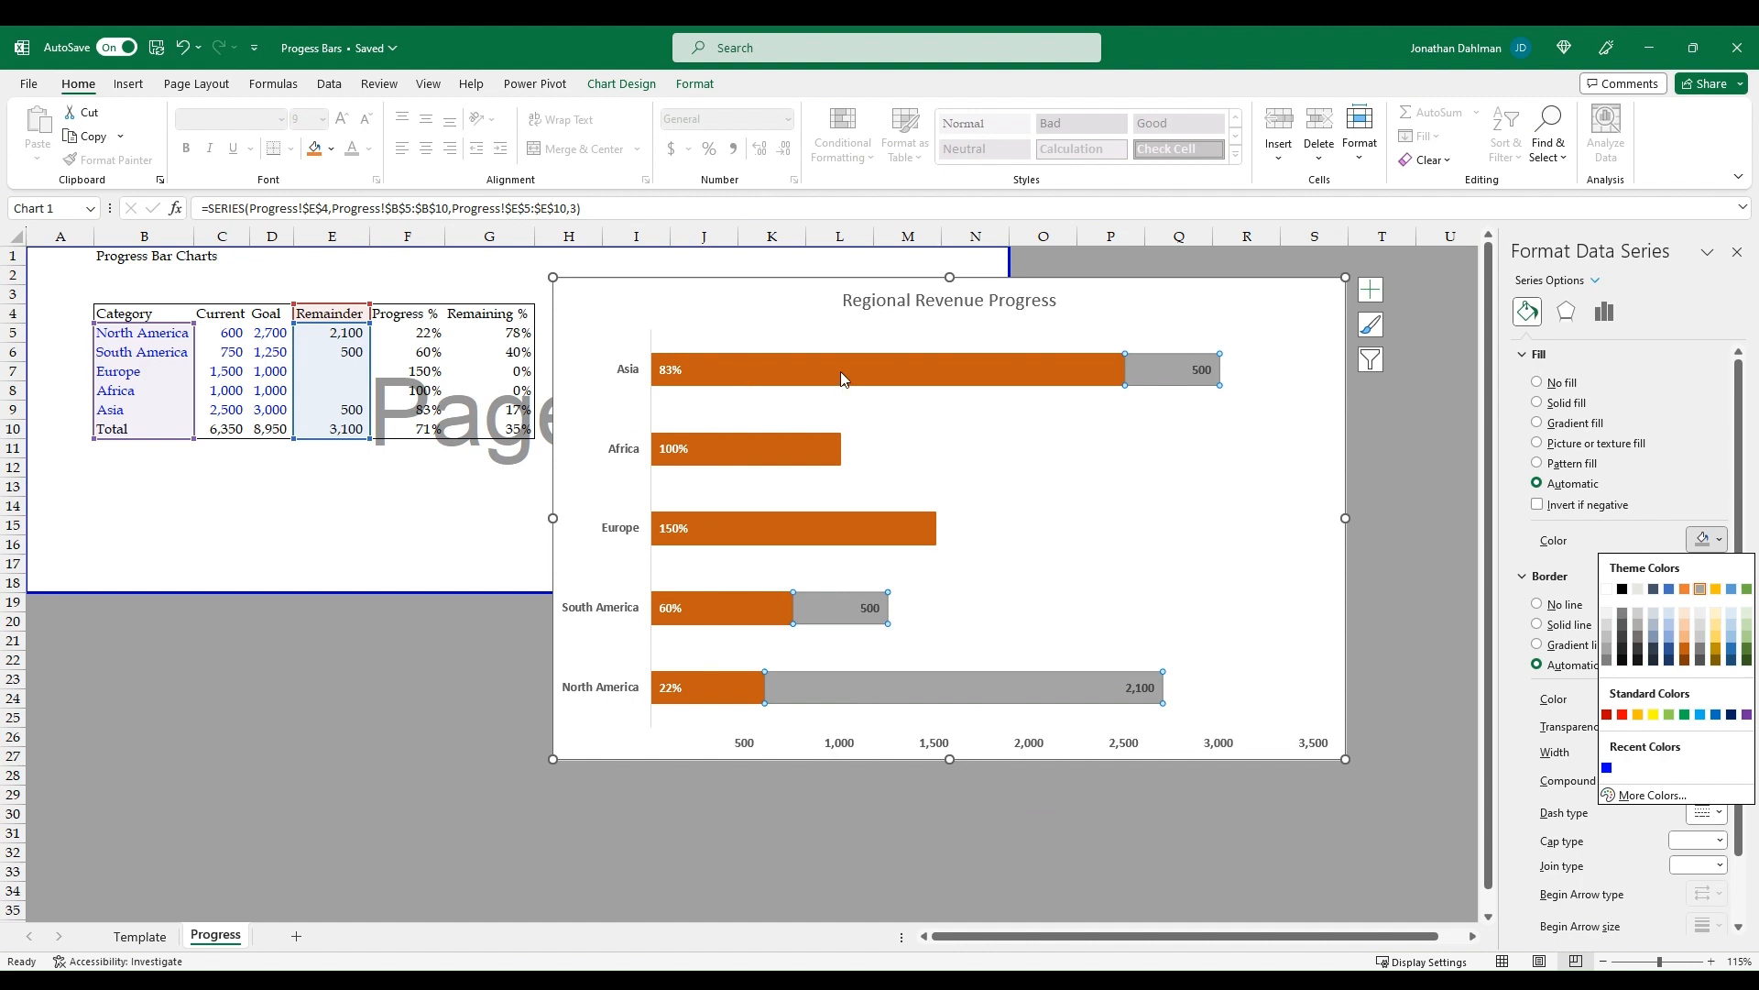
click(1684, 623)
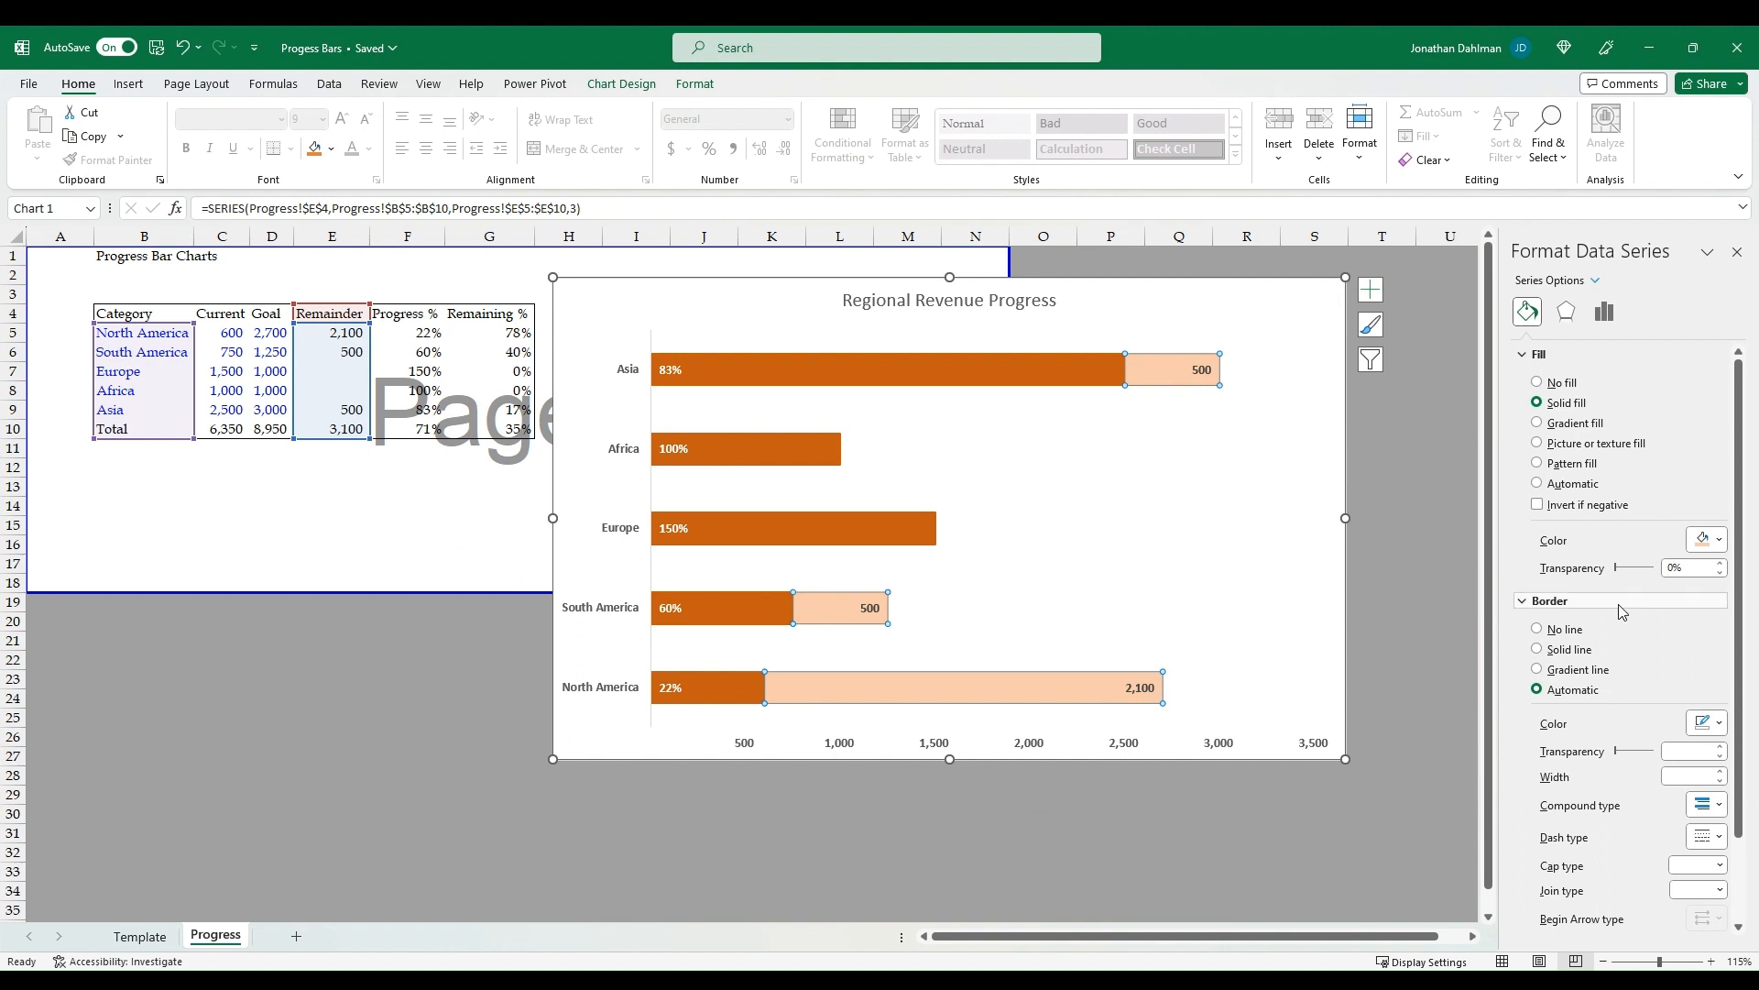
Outline the Remainder series bars with a solid dark orange border 1 pt wide
click(1538, 650)
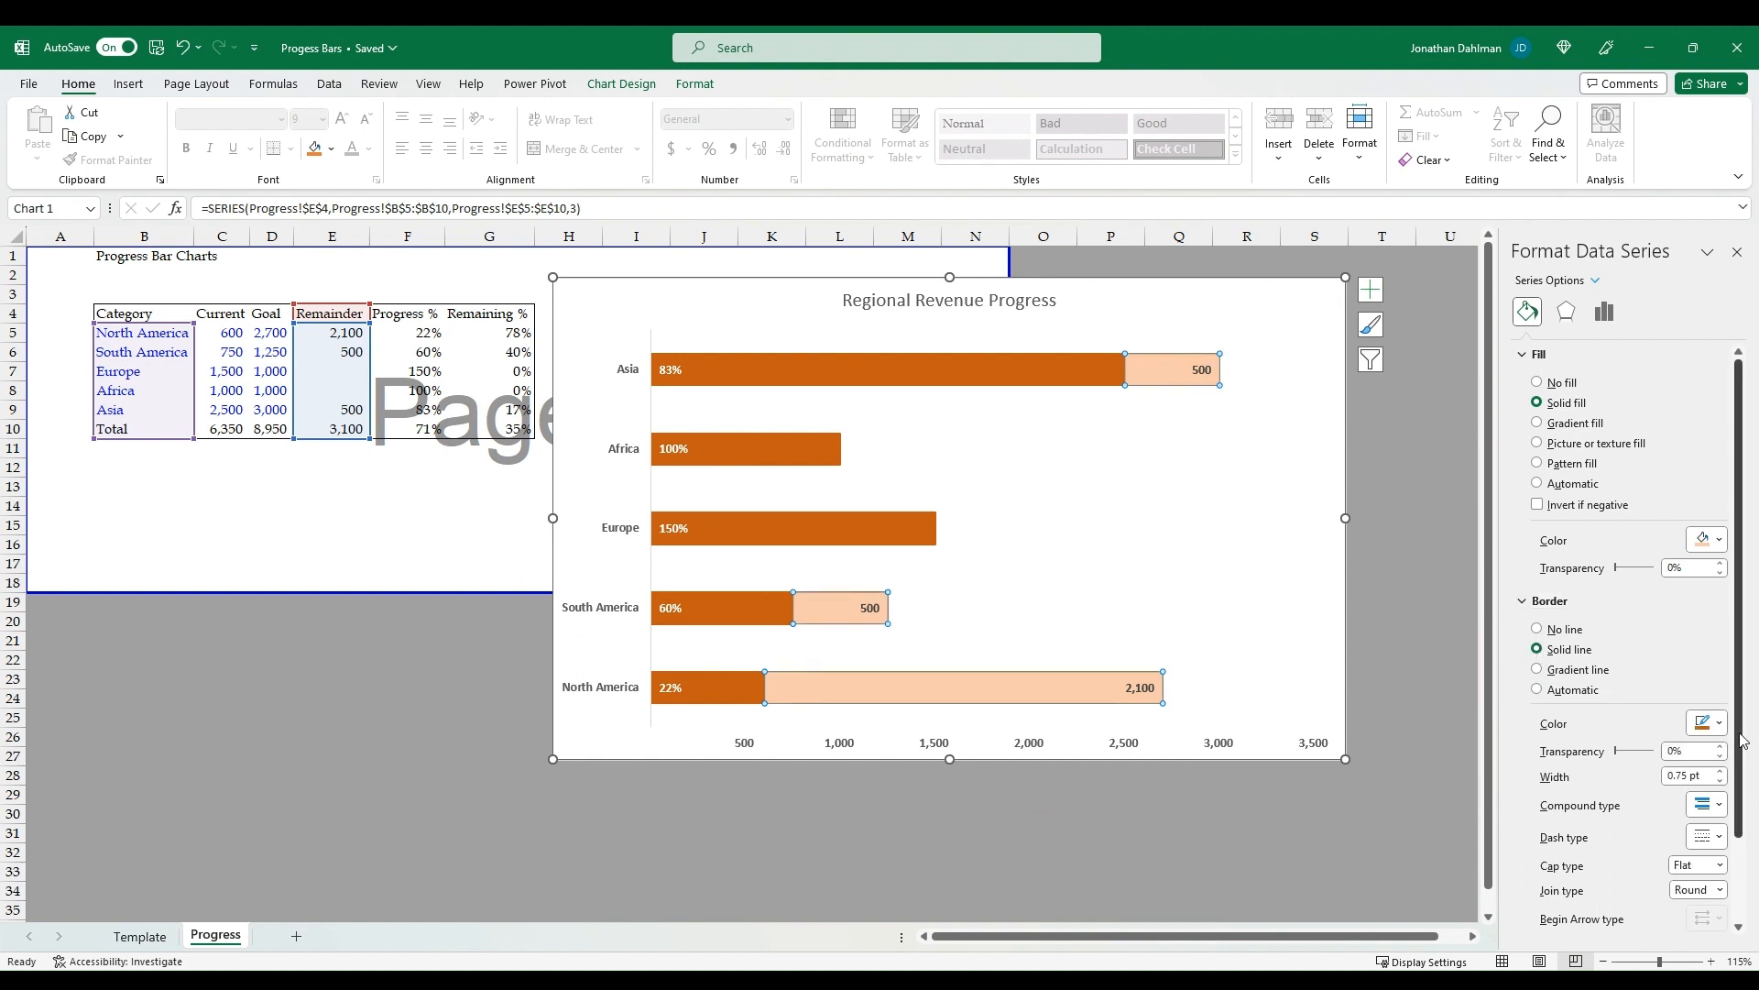
click(1716, 731)
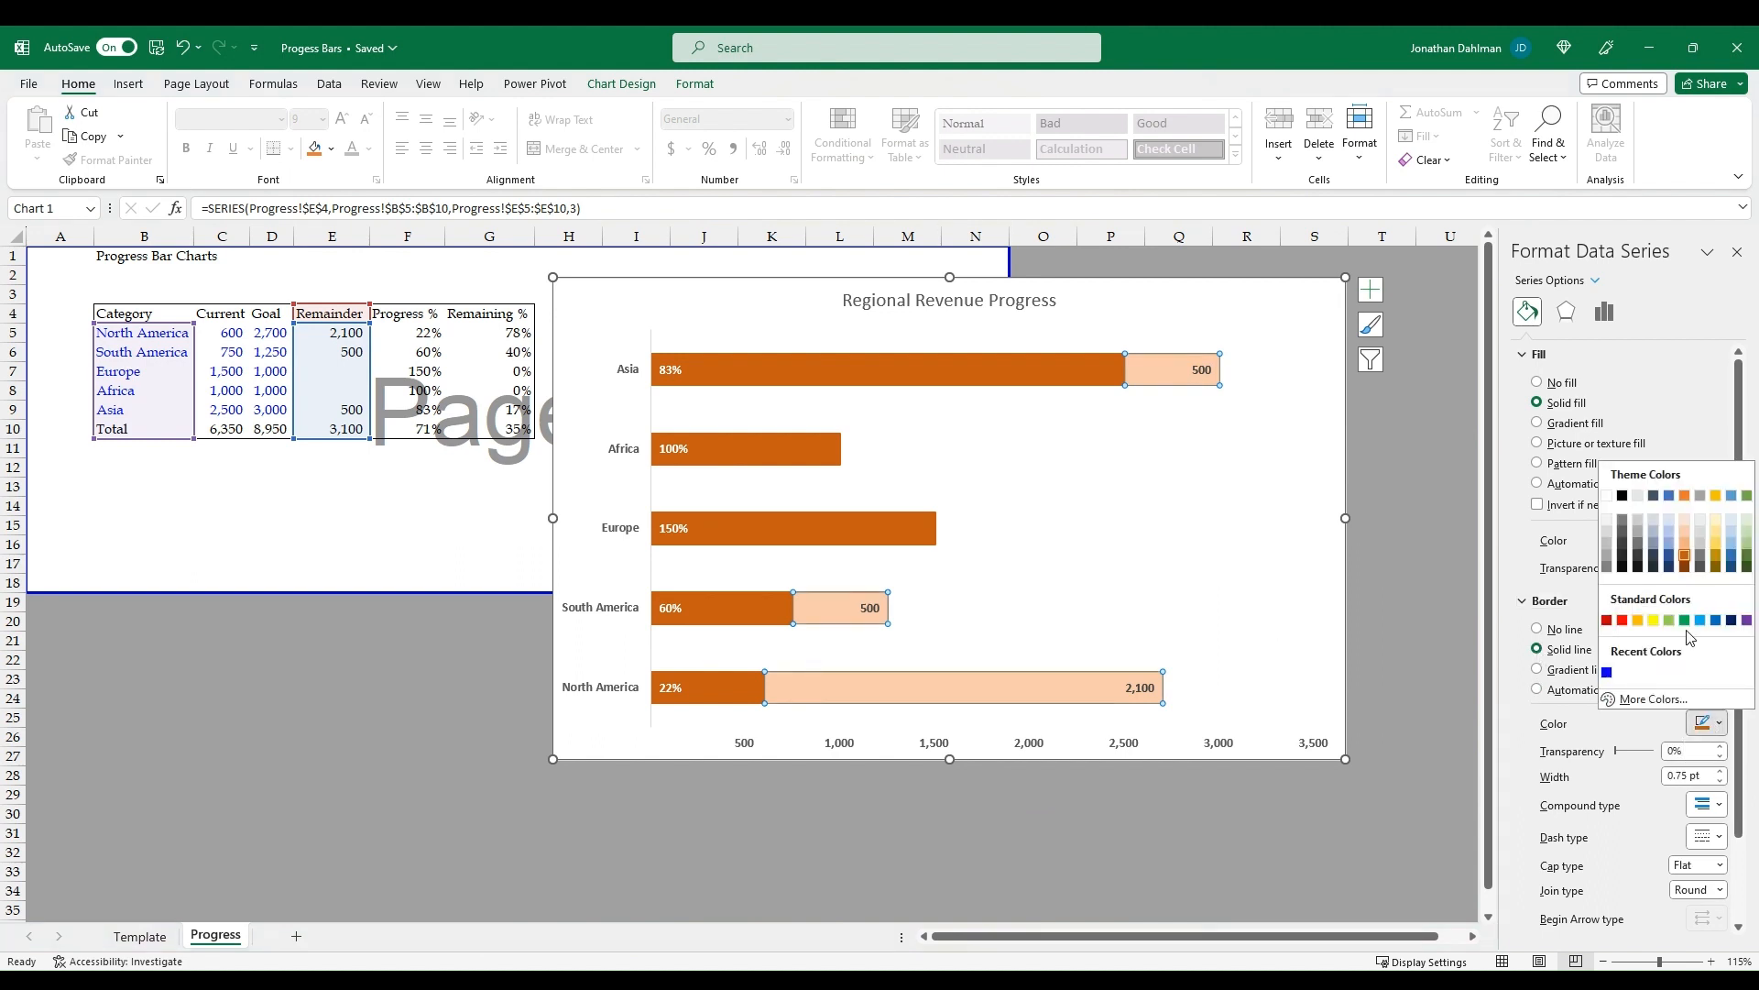
click(1721, 772)
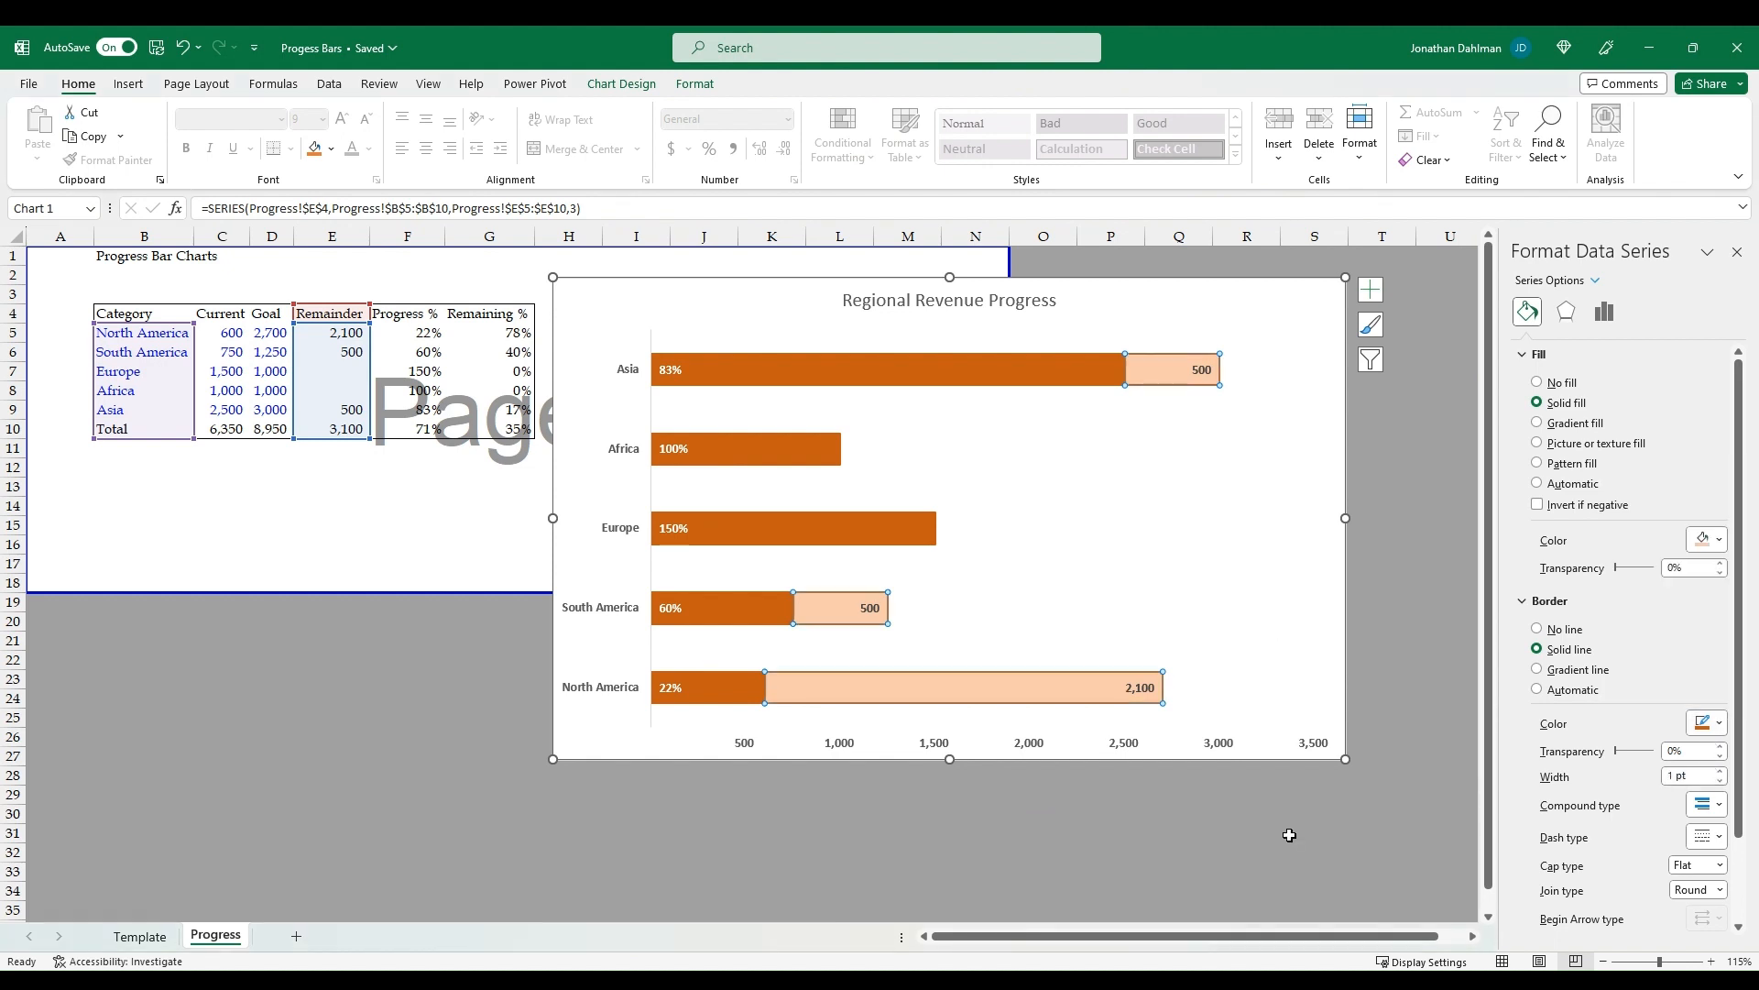
click(1173, 843)
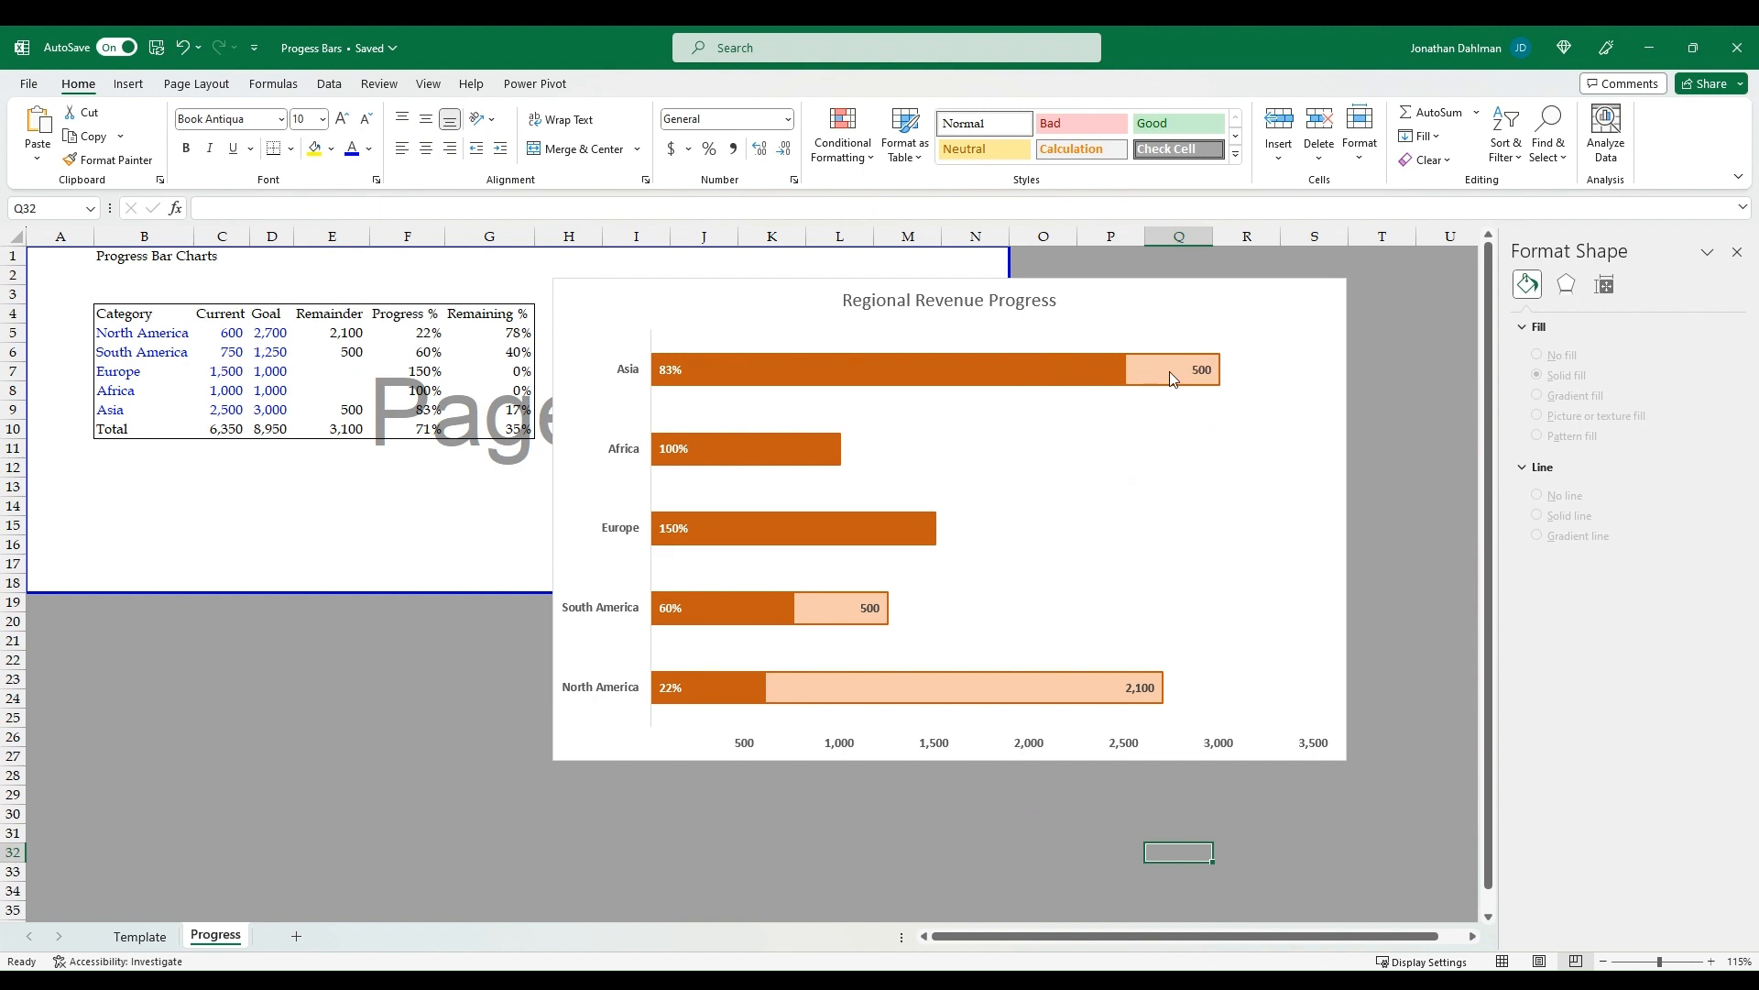
Set the bars' gap width to 75% and make the chart title bold
click(726, 378)
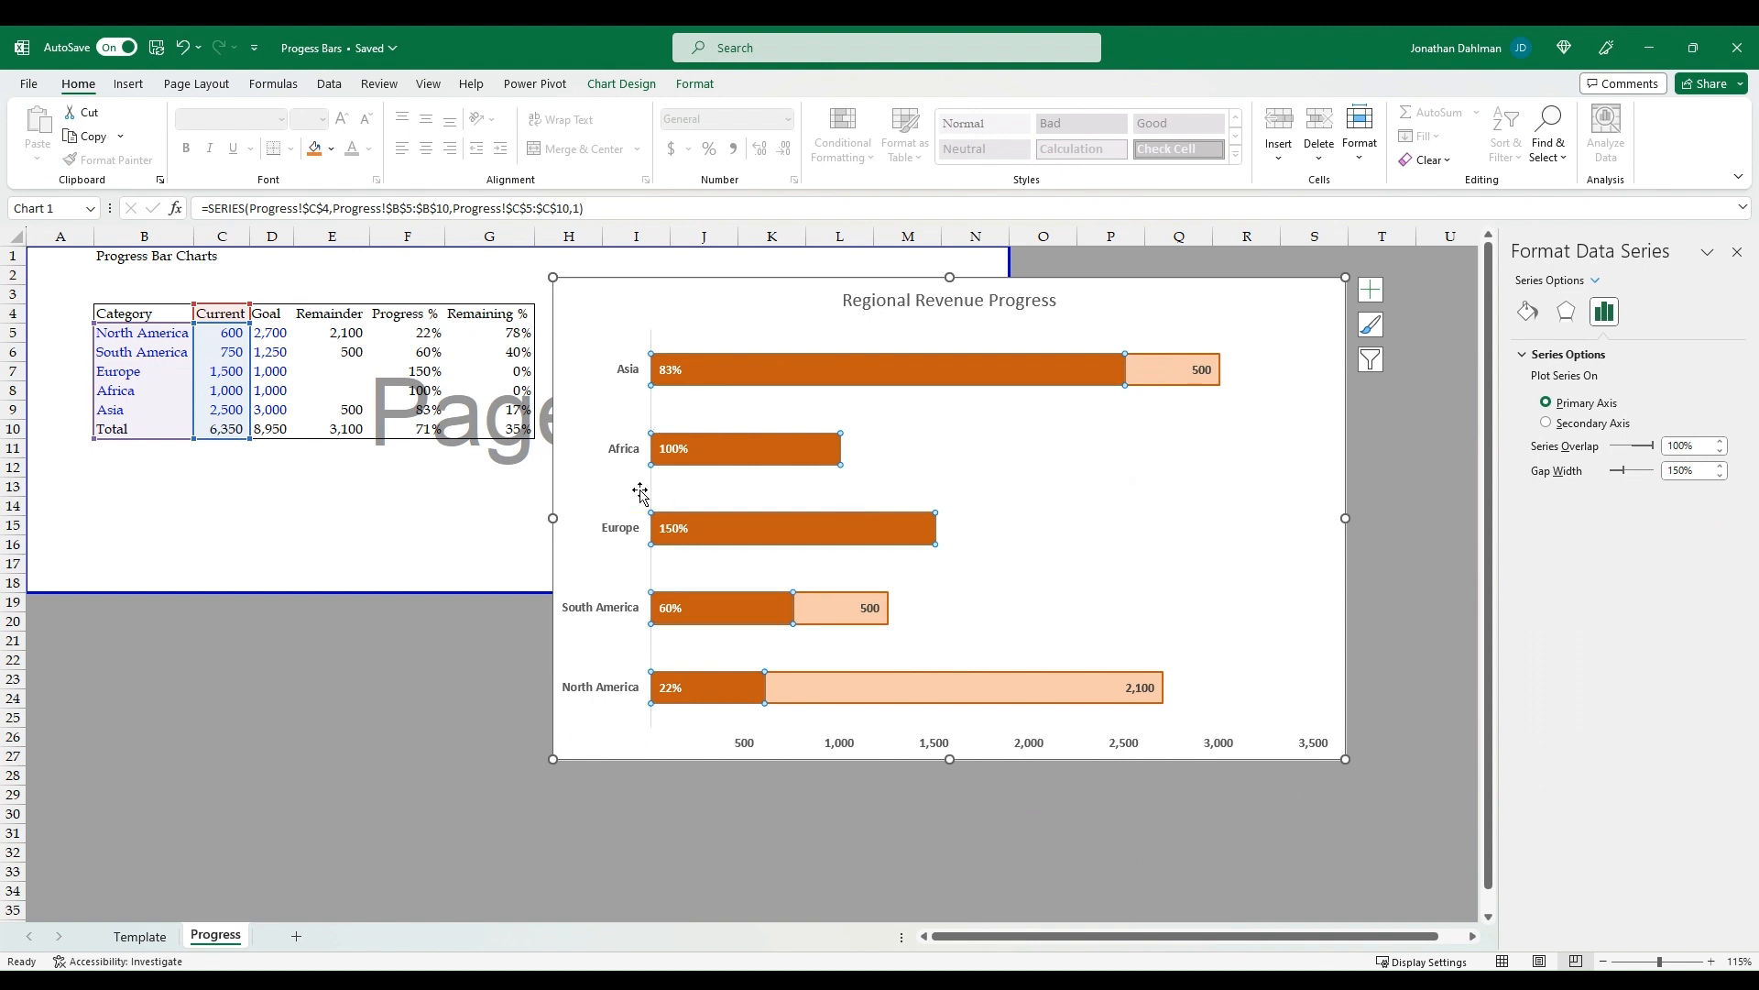
click(1686, 472)
text(75)
key(Return)
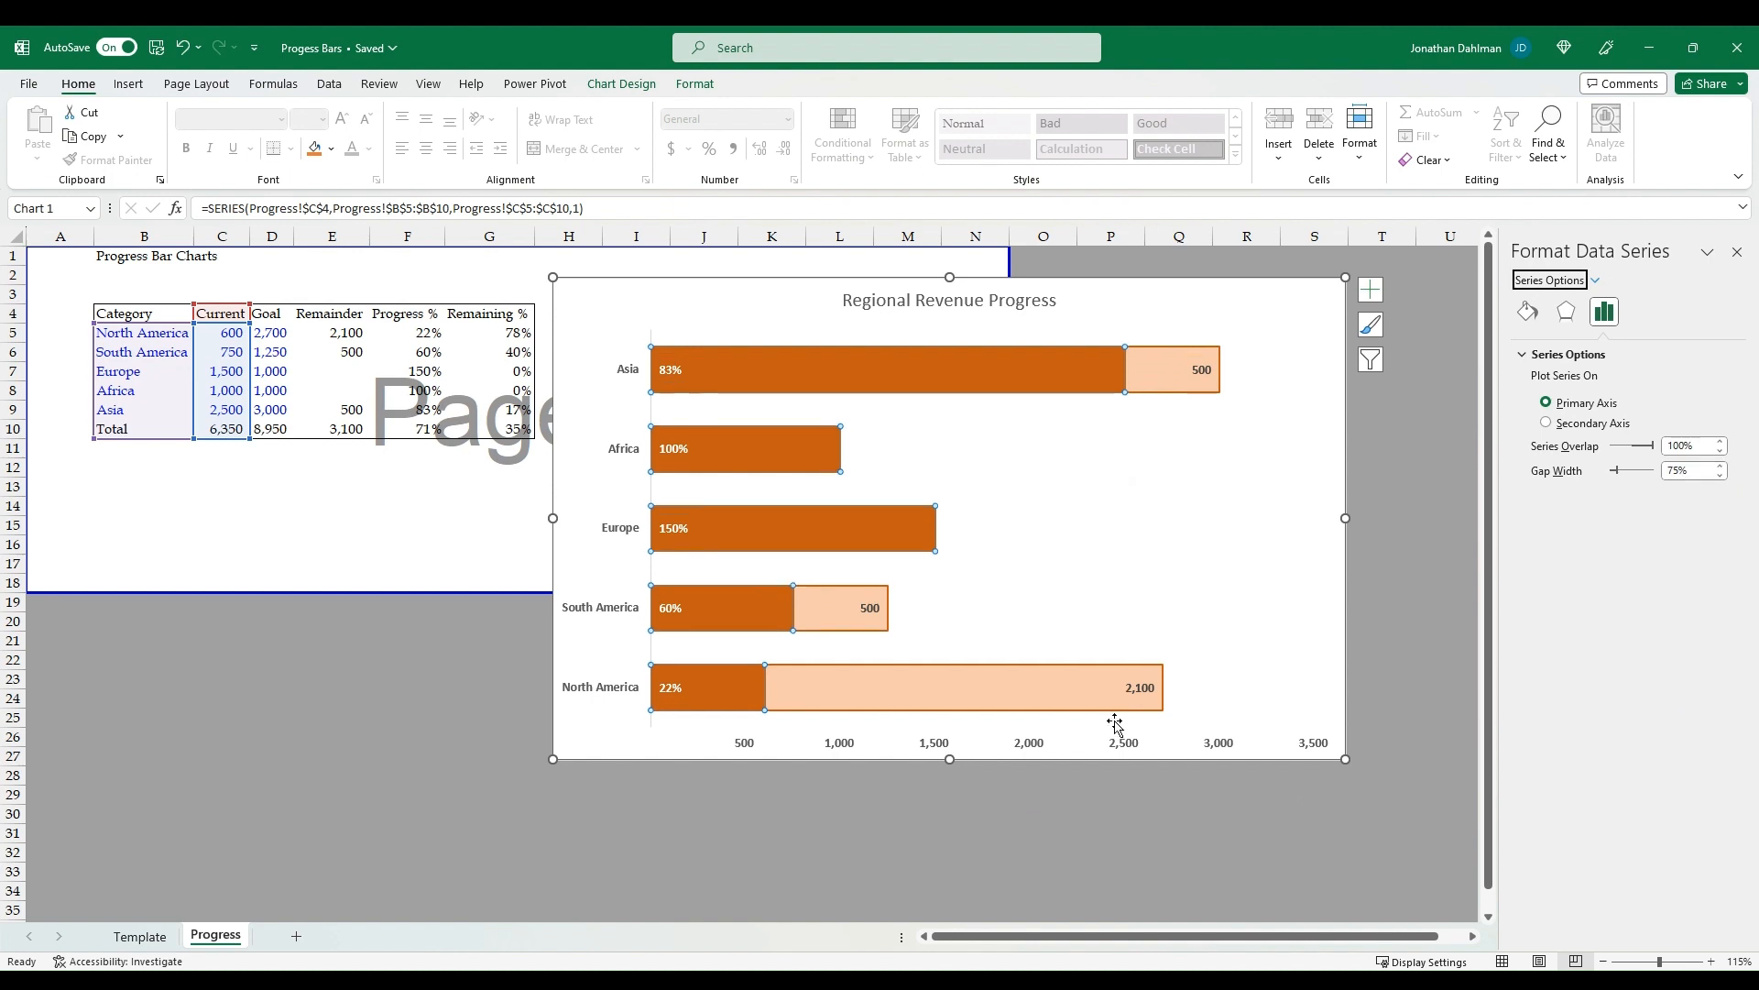
click(731, 801)
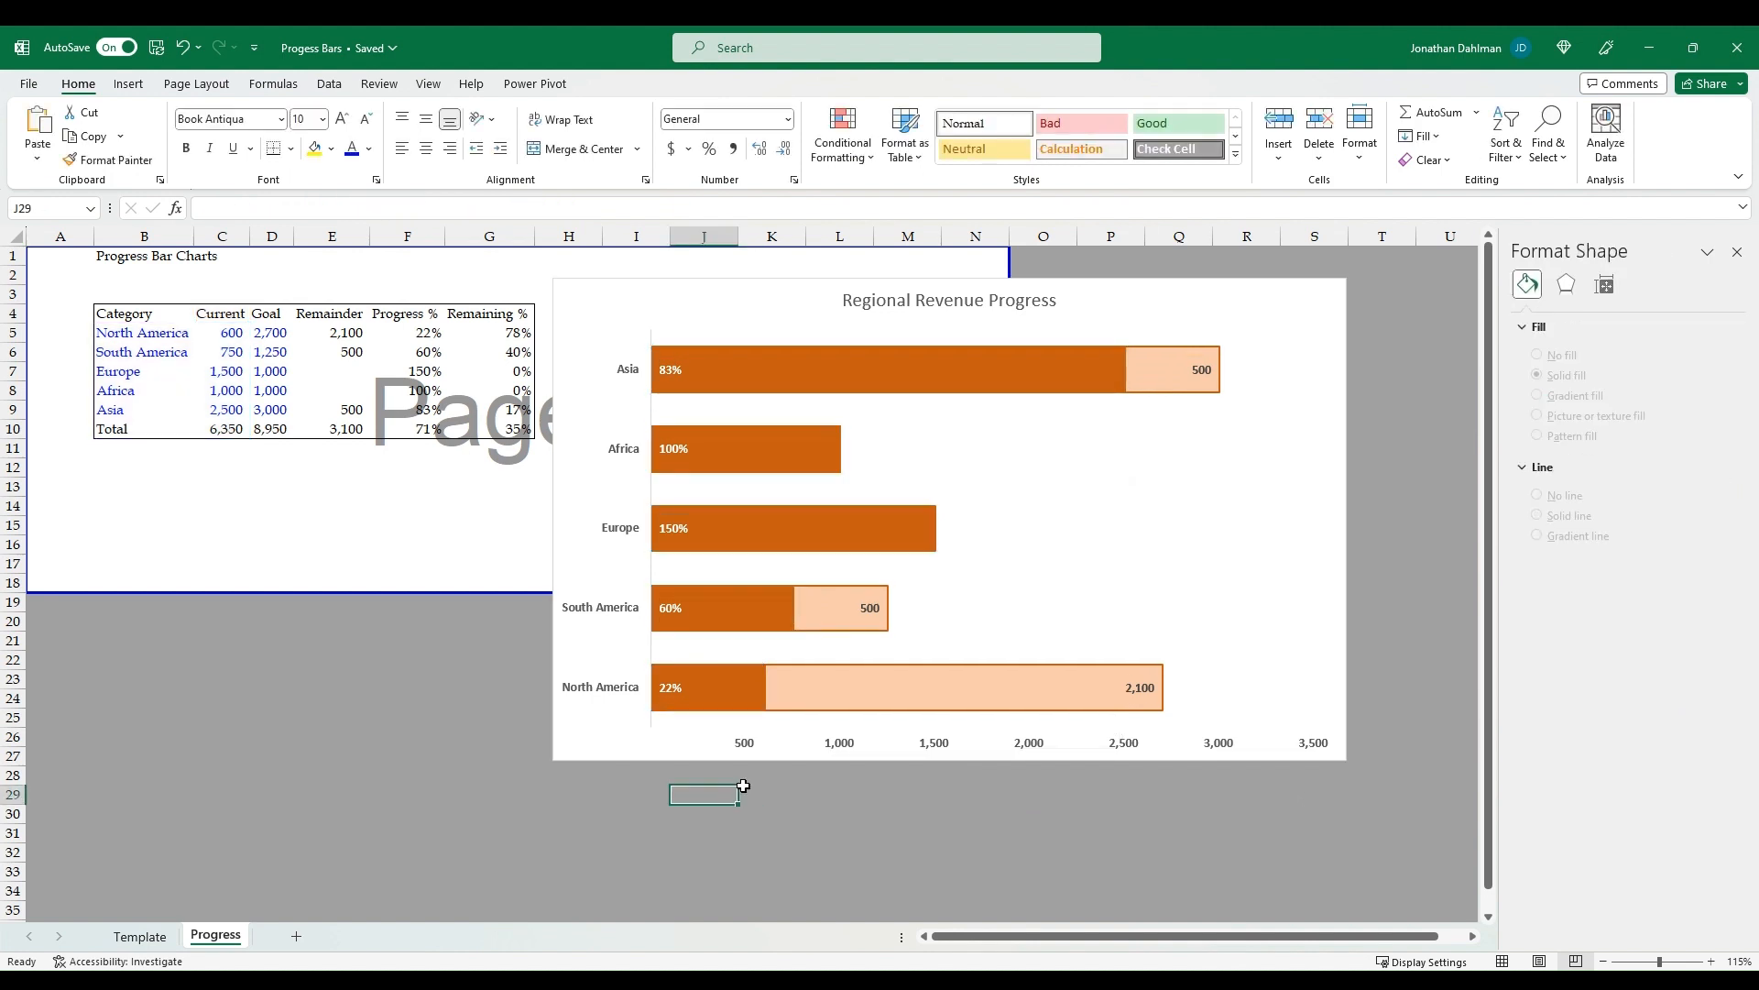
click(980, 310)
key(ctrl+b)
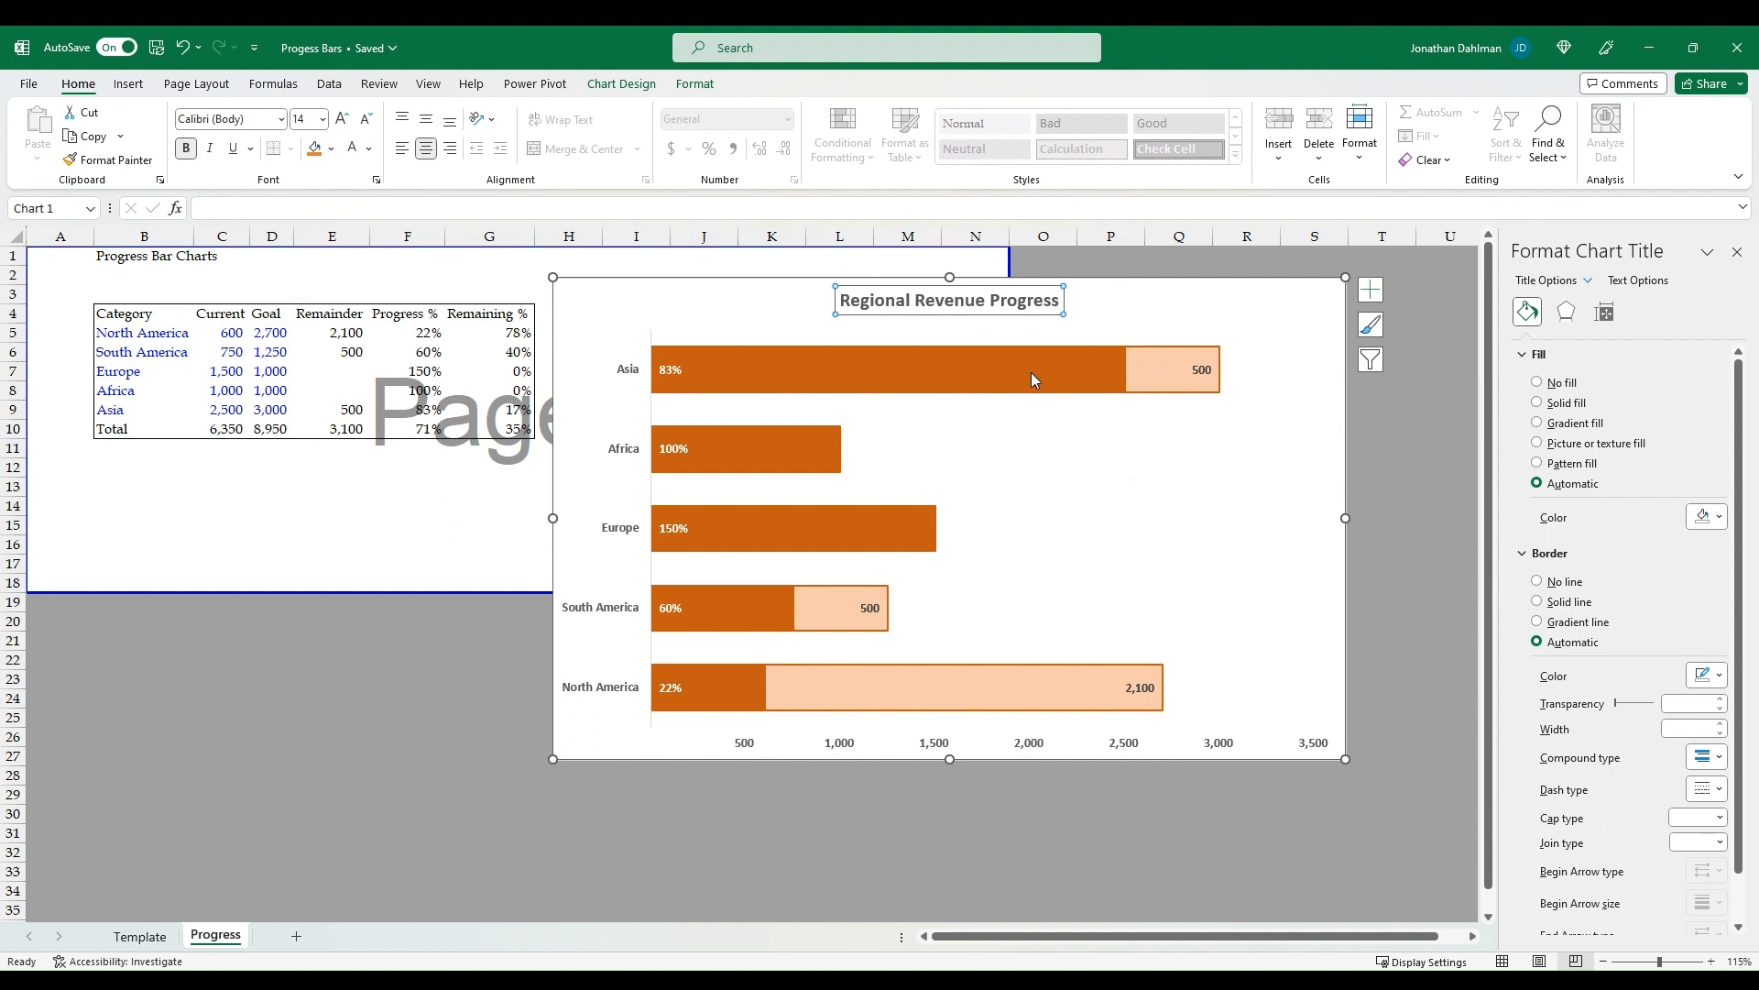
Give the chart area rounded corners and a solid dark blue border 1.5 pt wide
click(677, 282)
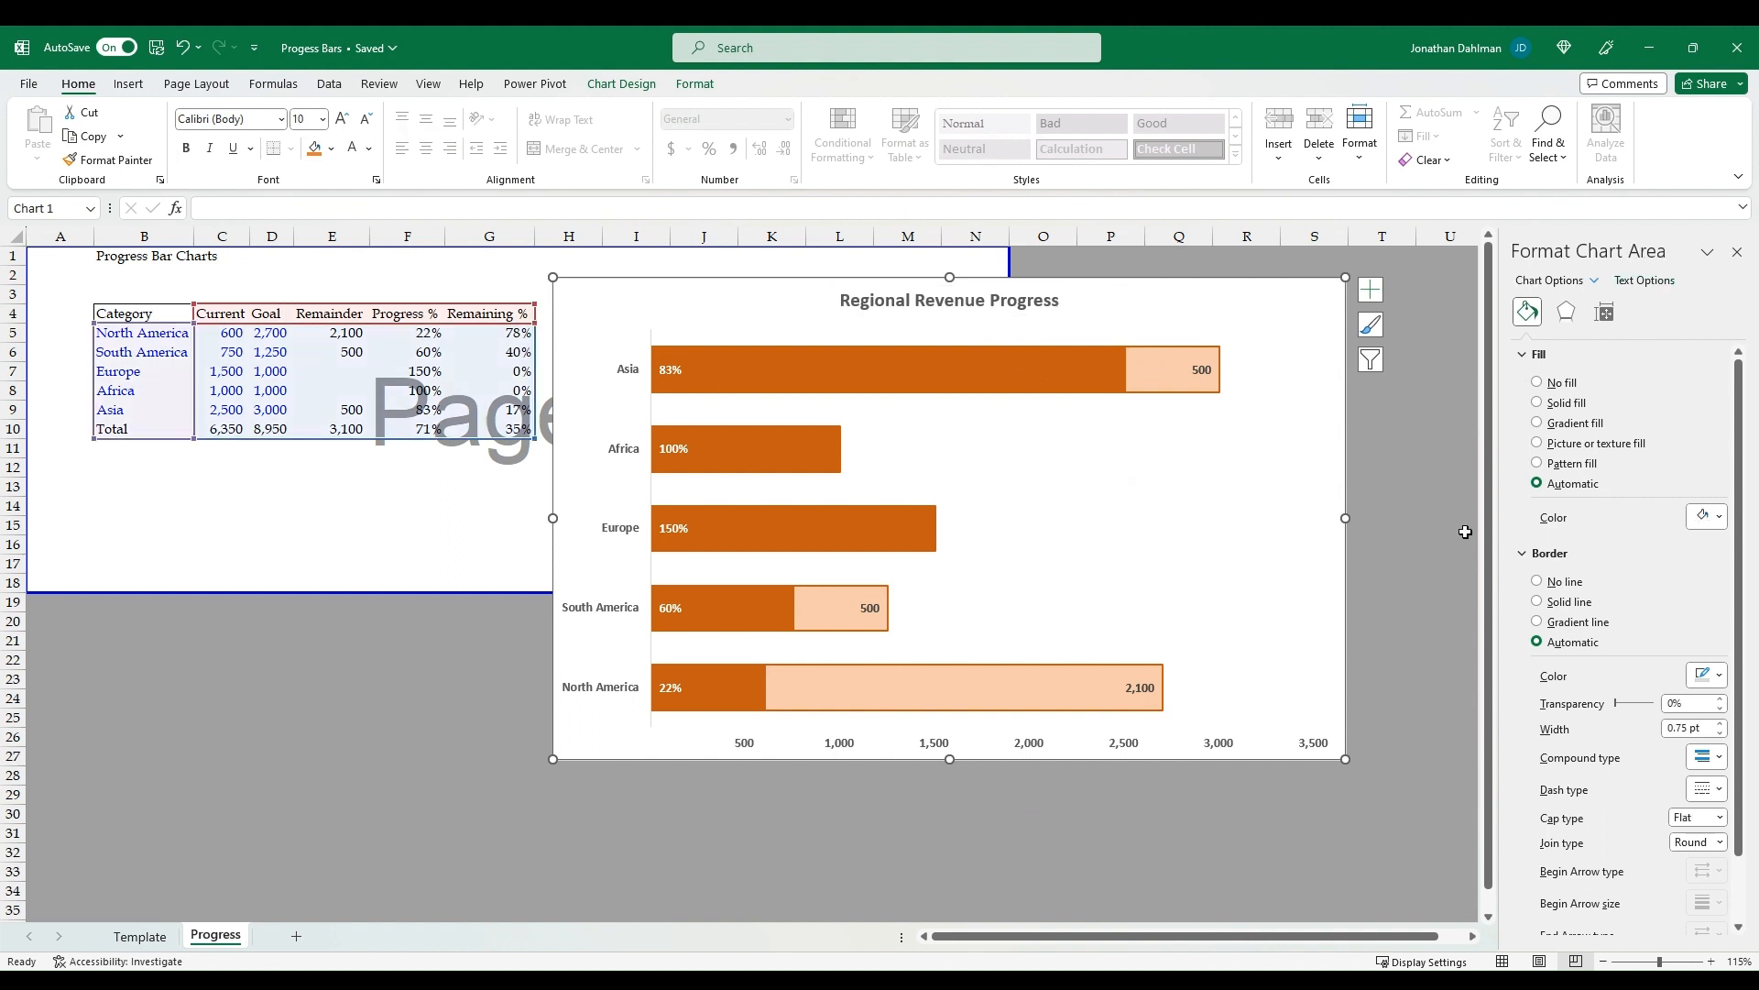
scroll(1551, 733, down, 2)
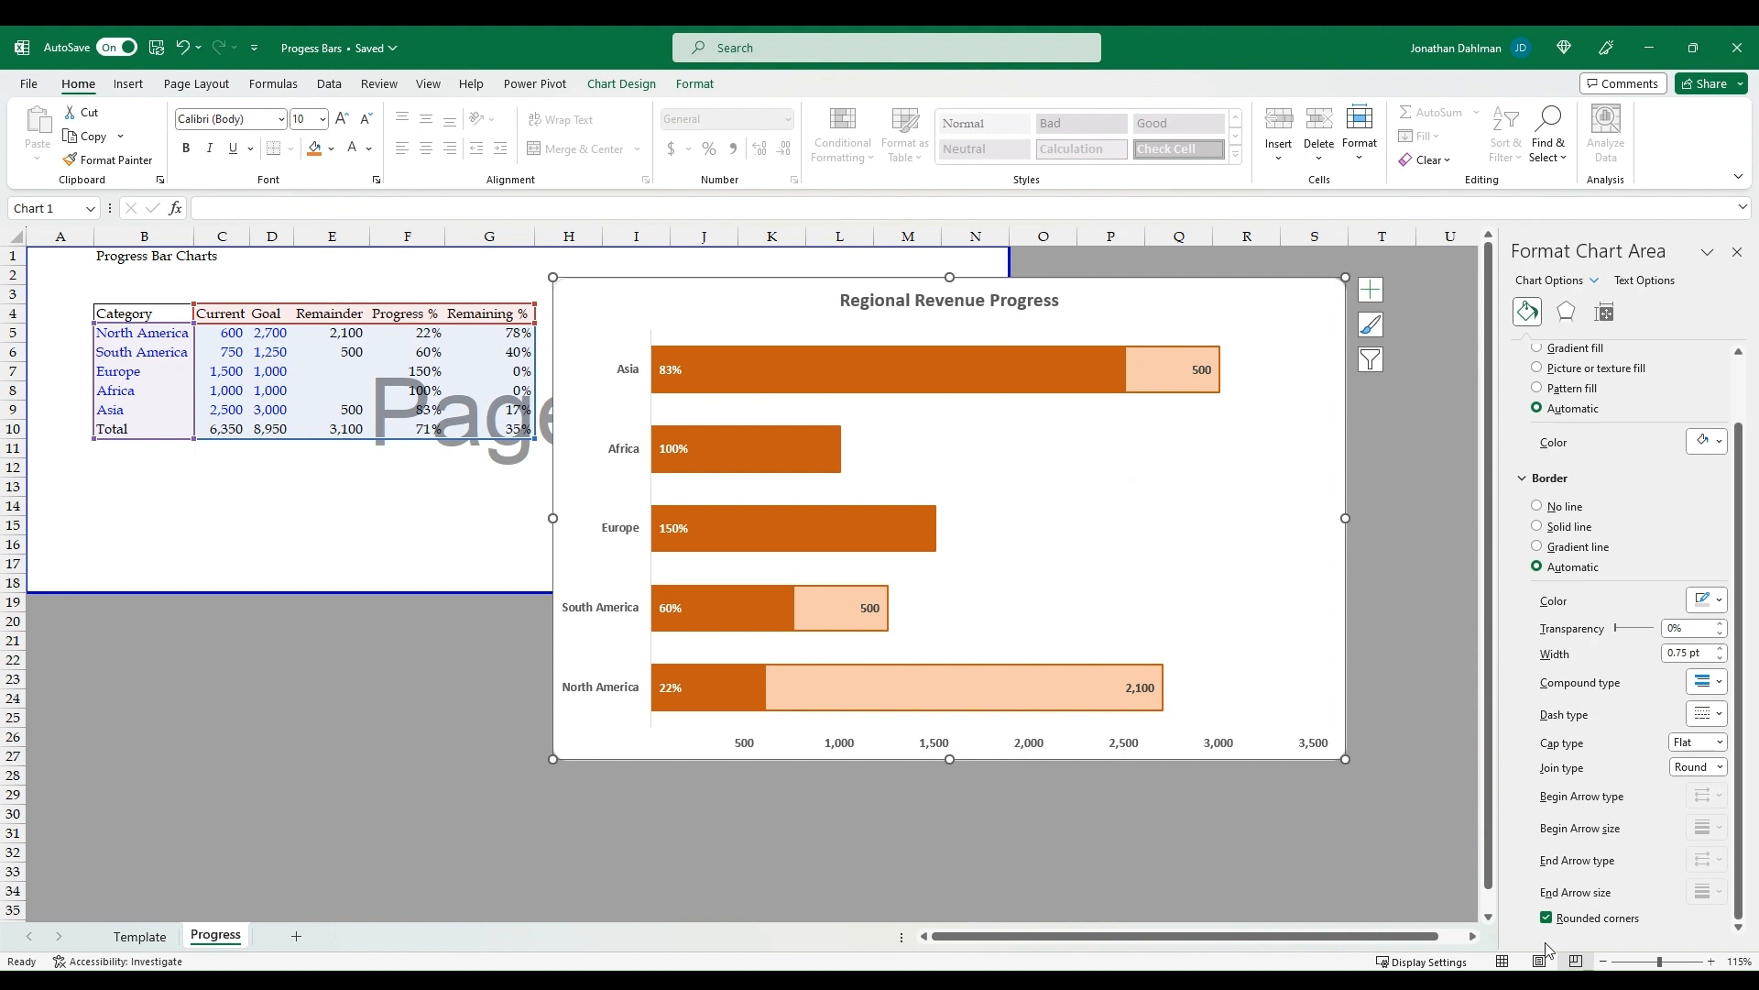
click(1720, 648)
click(1721, 648)
click(1721, 648)
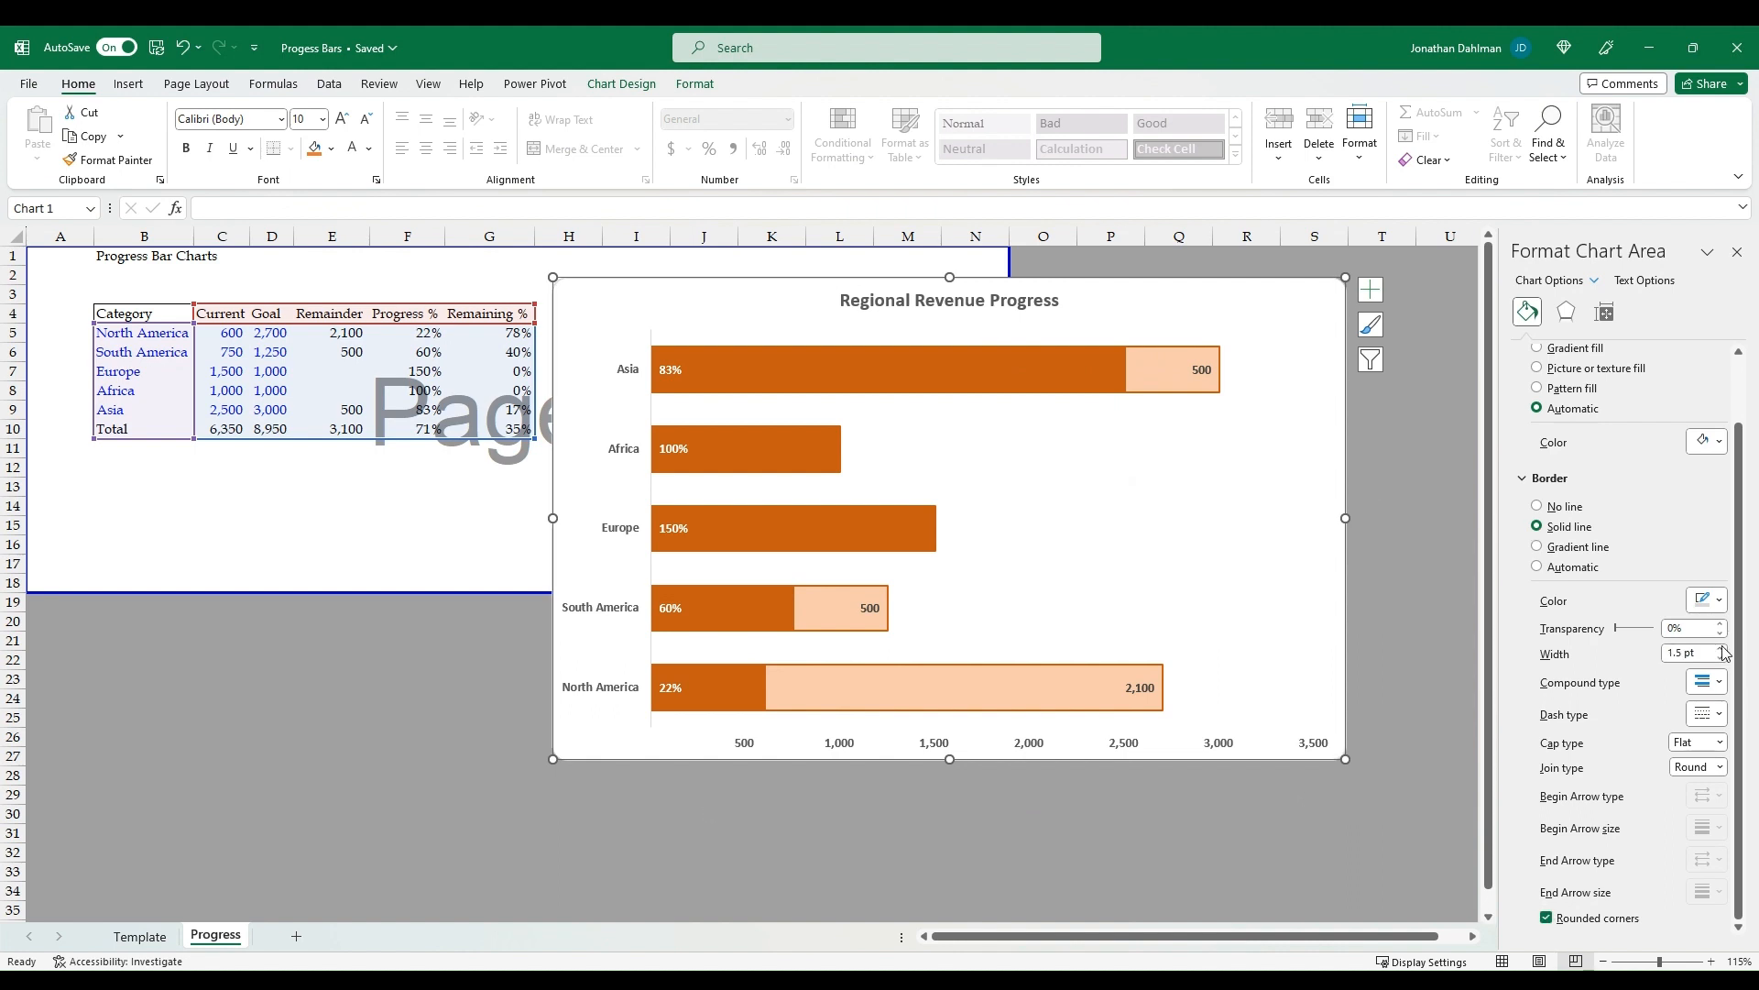
click(1727, 601)
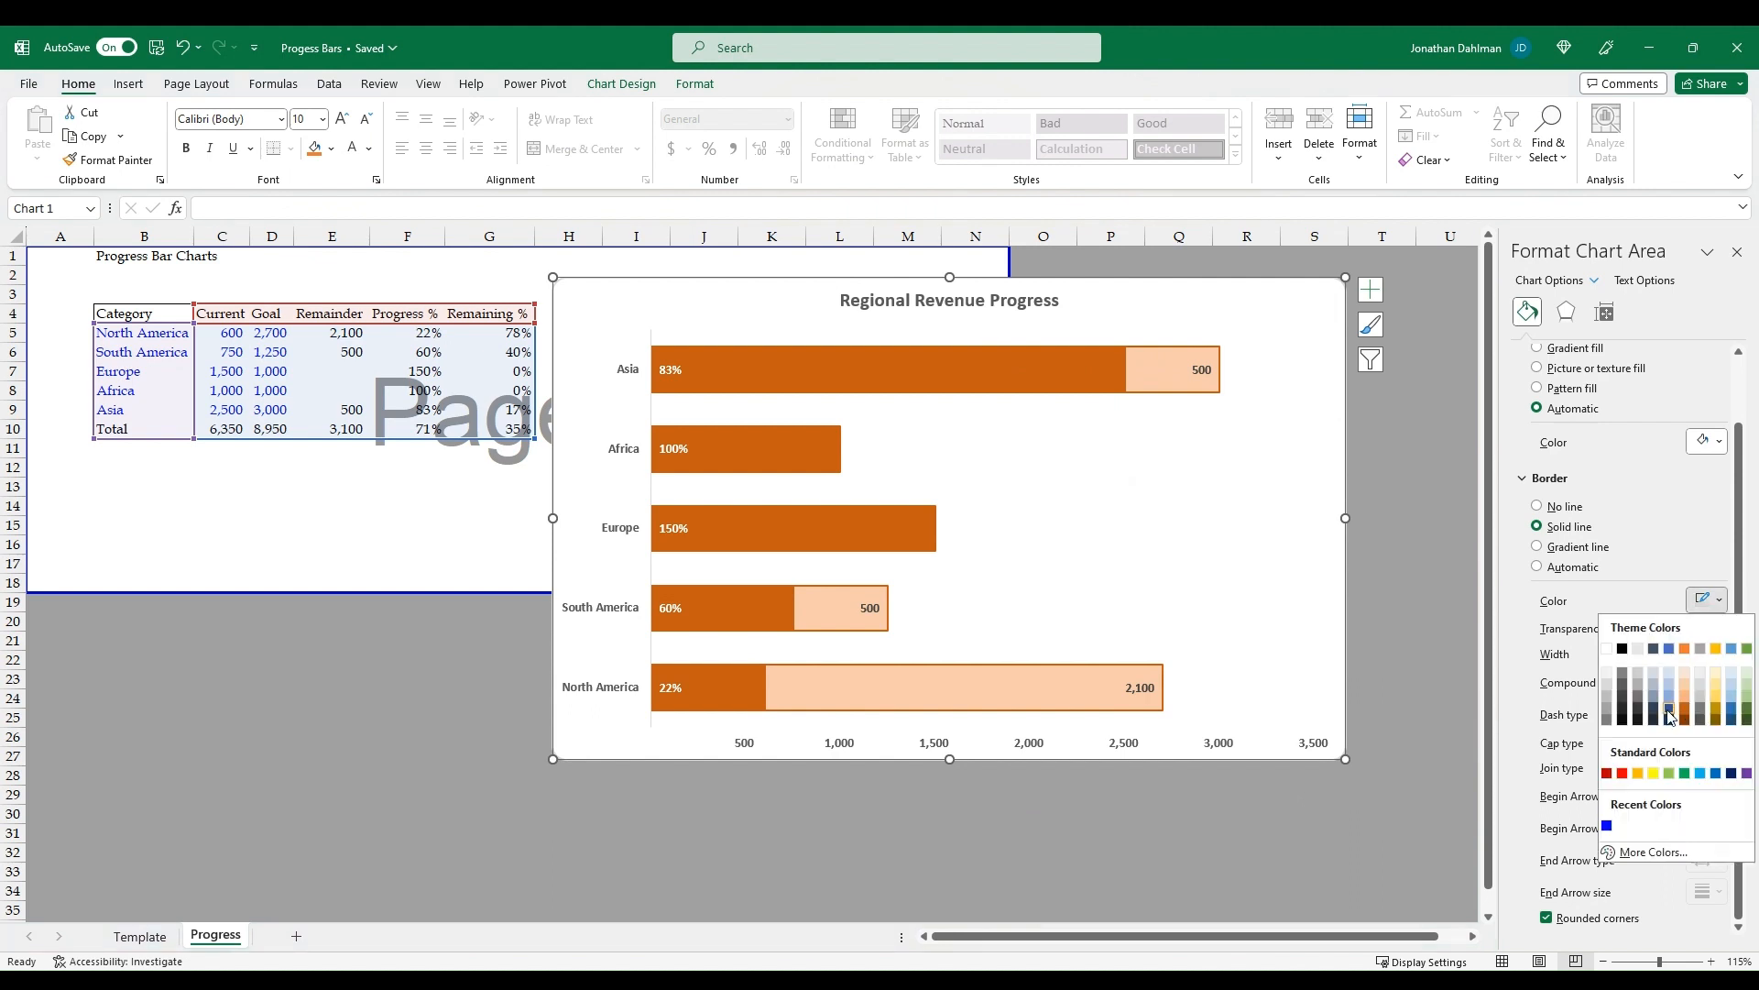
click(1671, 730)
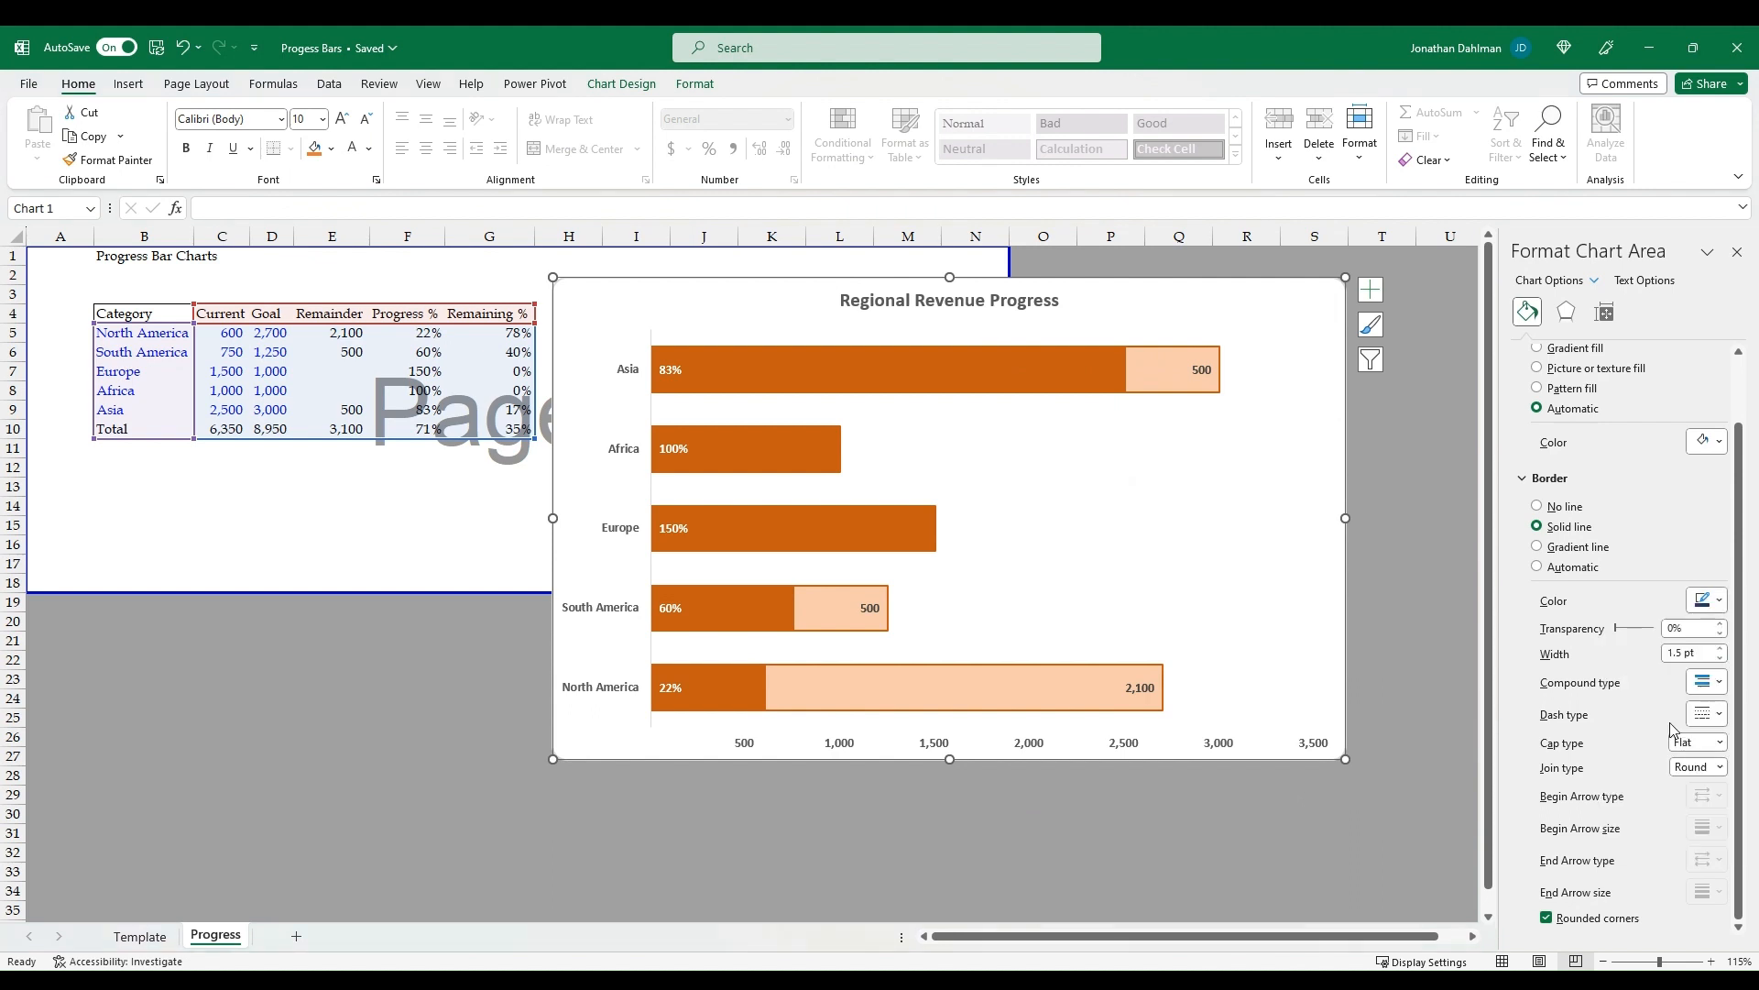
click(1200, 832)
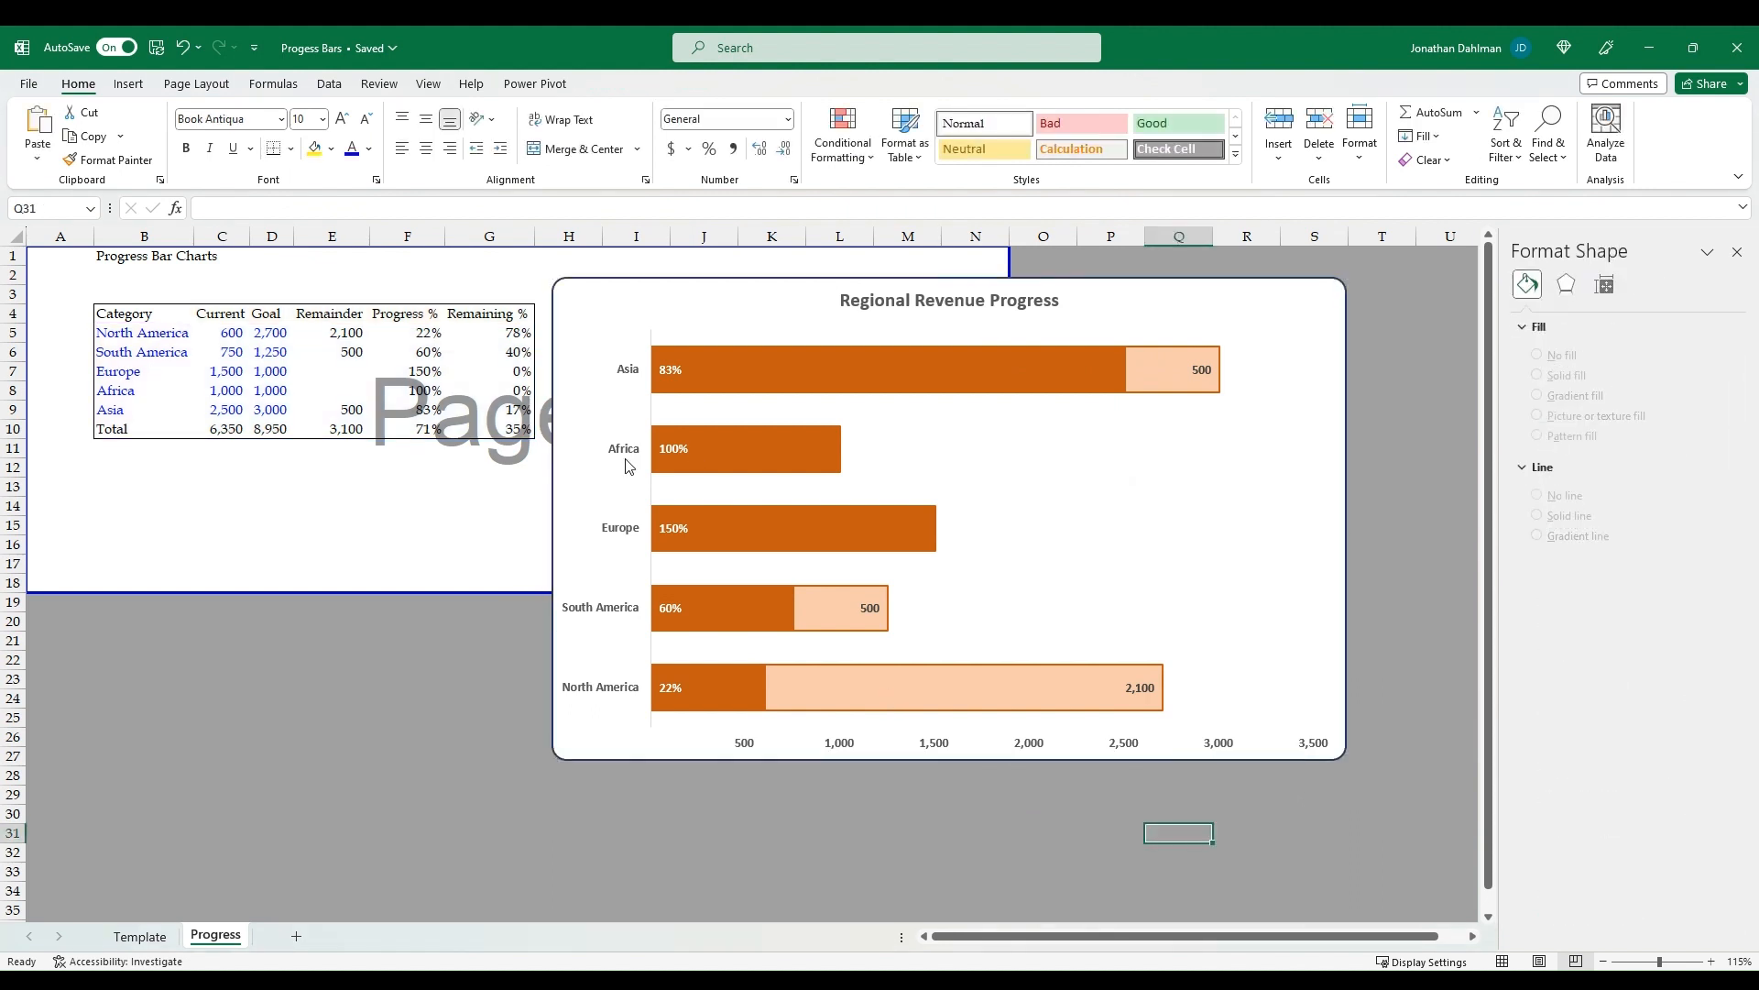
Extend the print area to row 29 and column T around the chart, and remove the vertical page break crossing it
drag(526, 592, 540, 803)
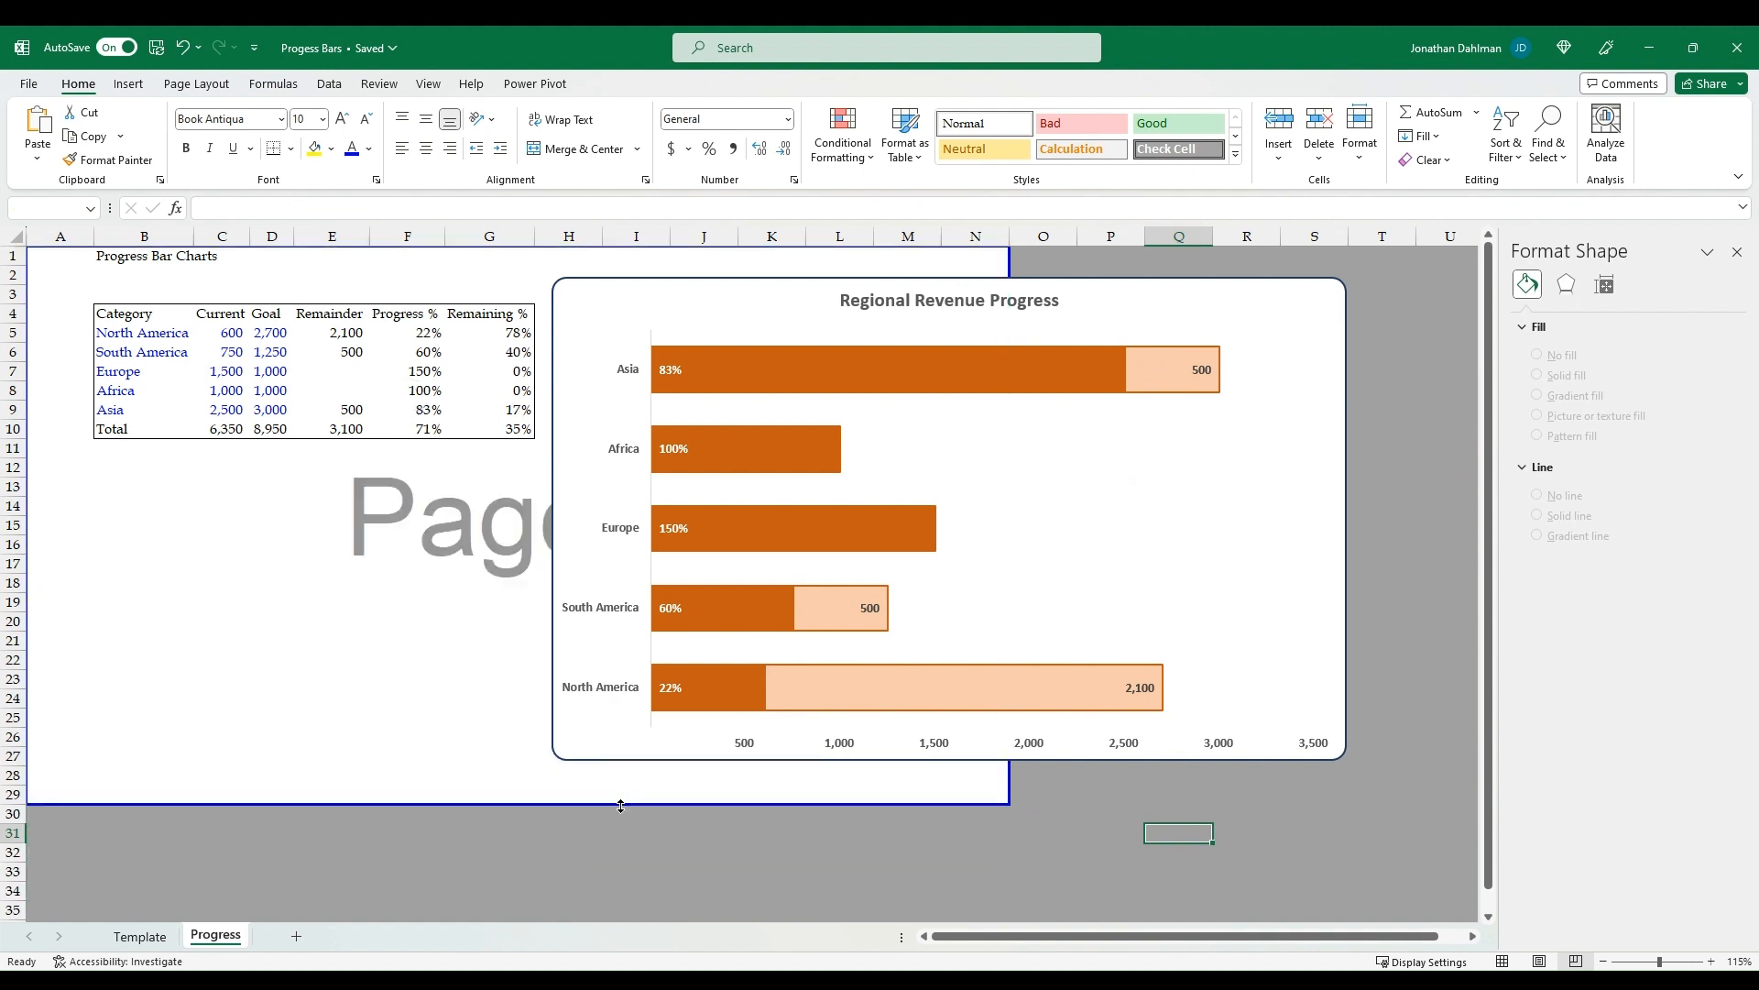
drag(1006, 786, 1452, 786)
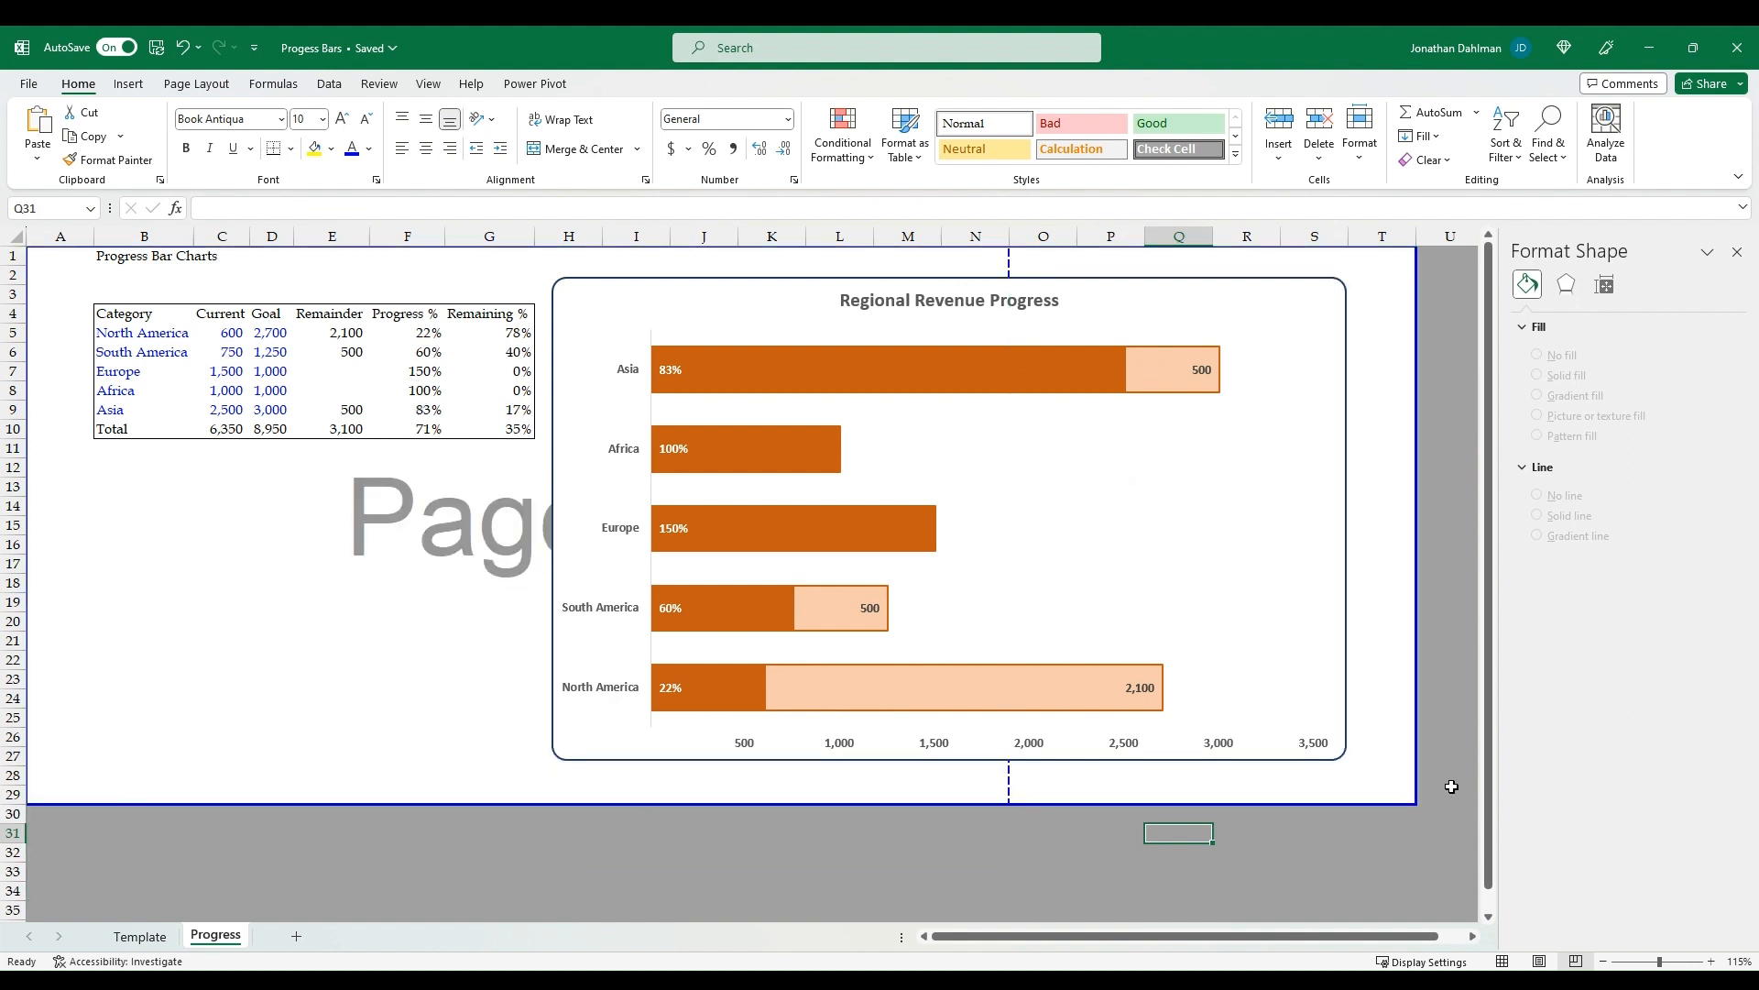
drag(1003, 260, 1414, 331)
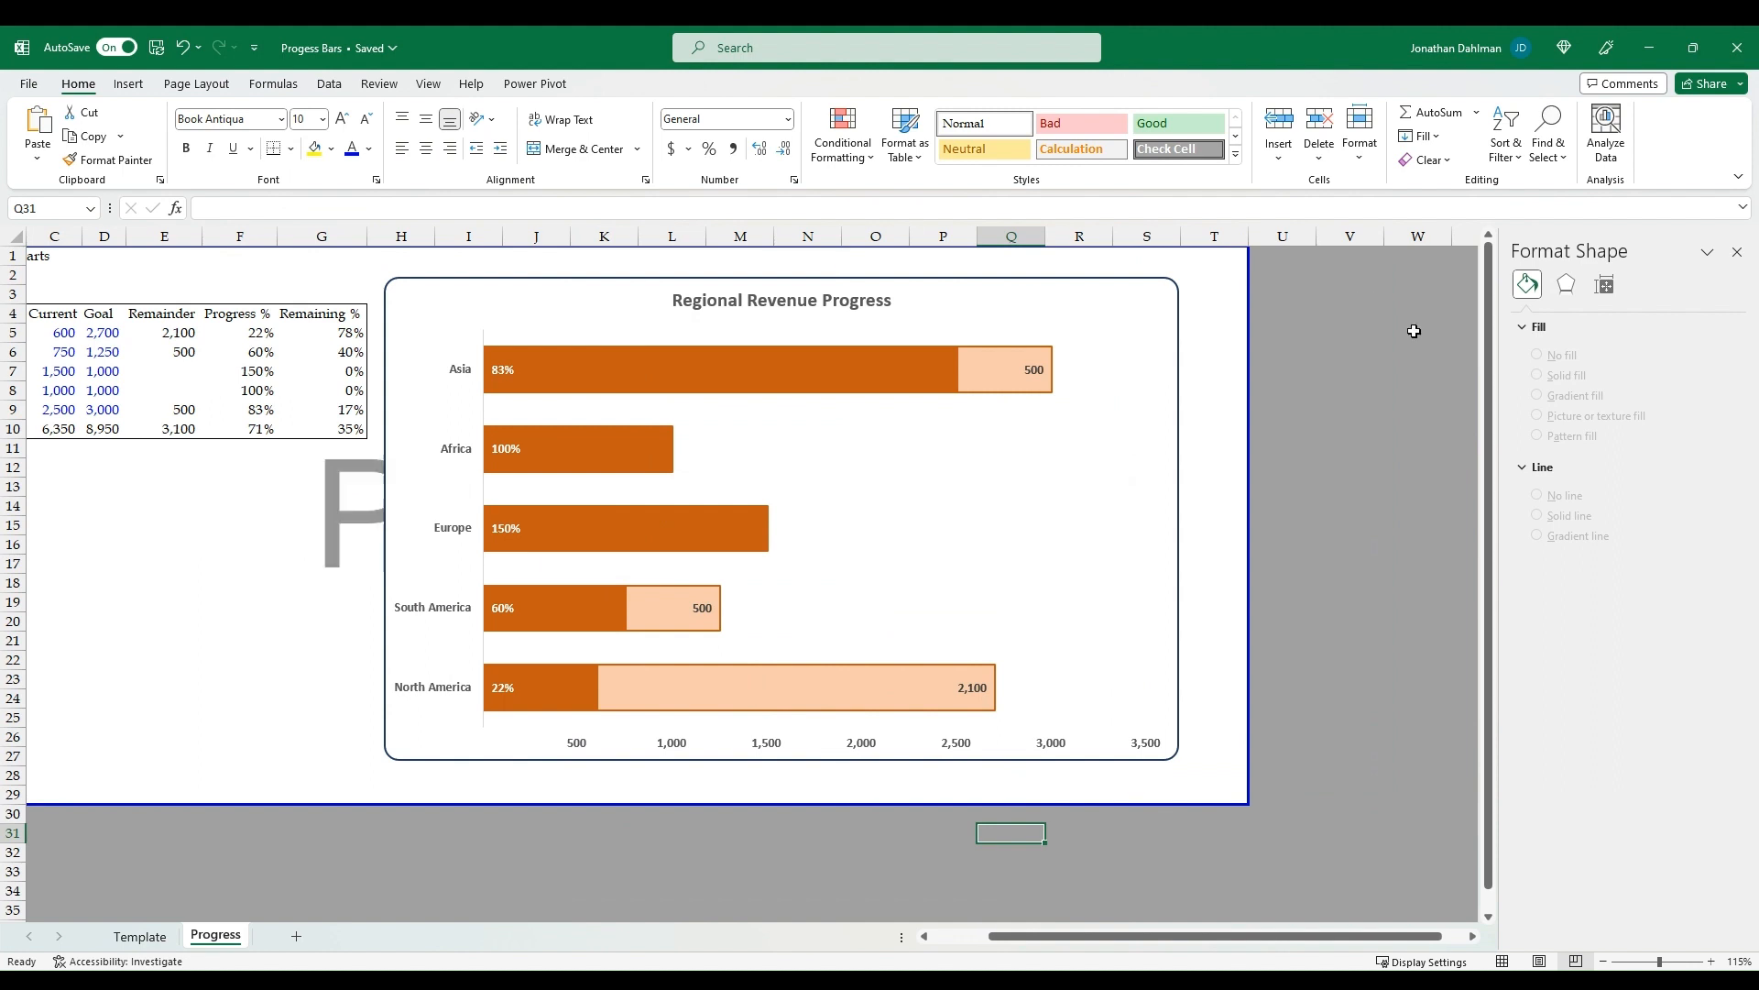
drag(1328, 937, 1141, 935)
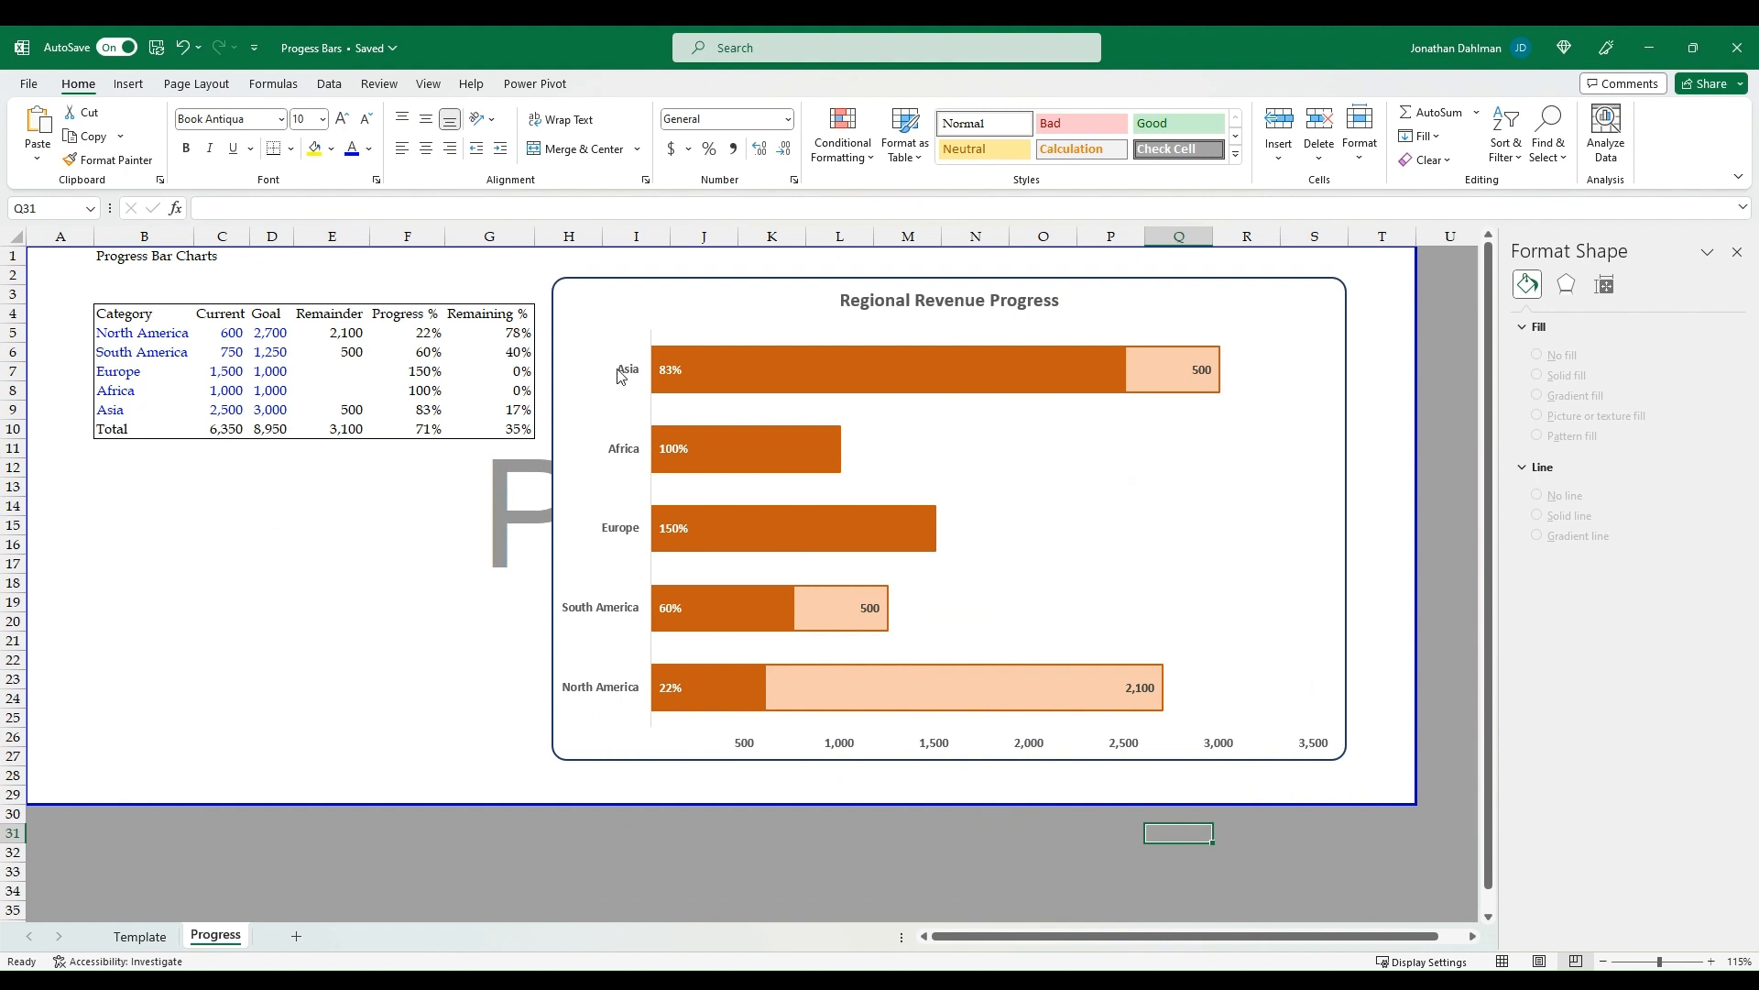
Group rows 6 and 7, containing South America and Europe, into a collapsible outline
click(135, 355)
key(shift+space)
key(shift+Down)
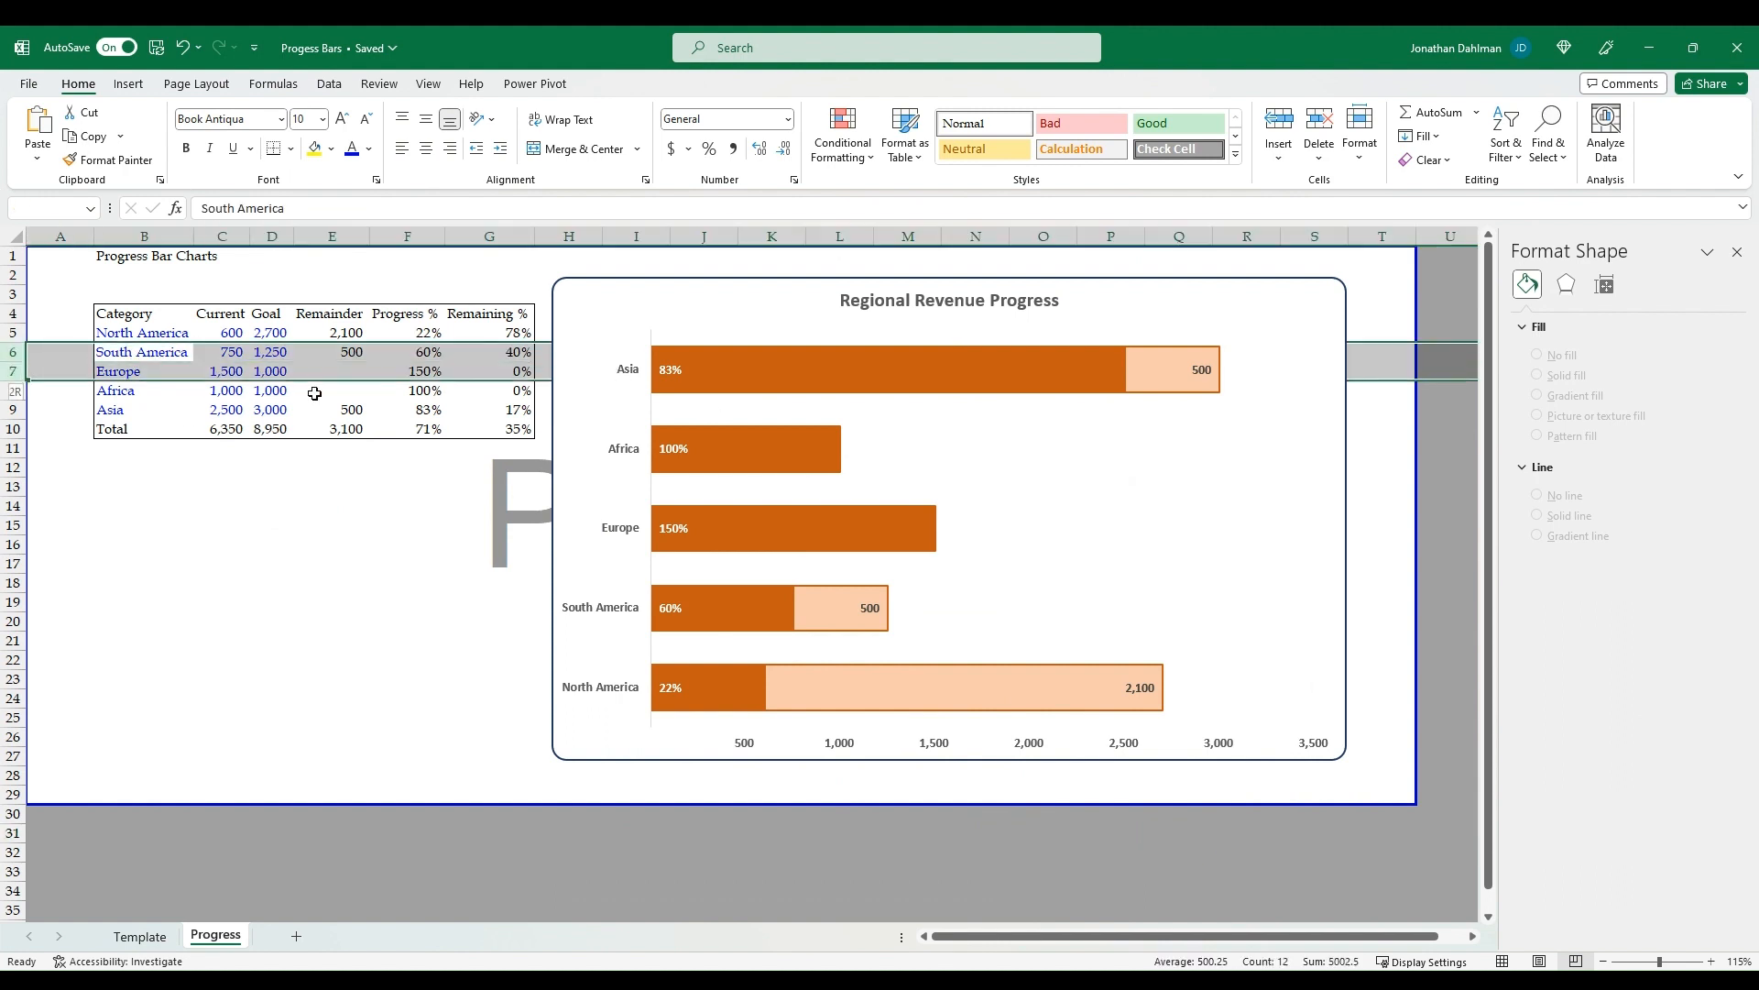
key(alt)
key(a)
key(g)
key(g)
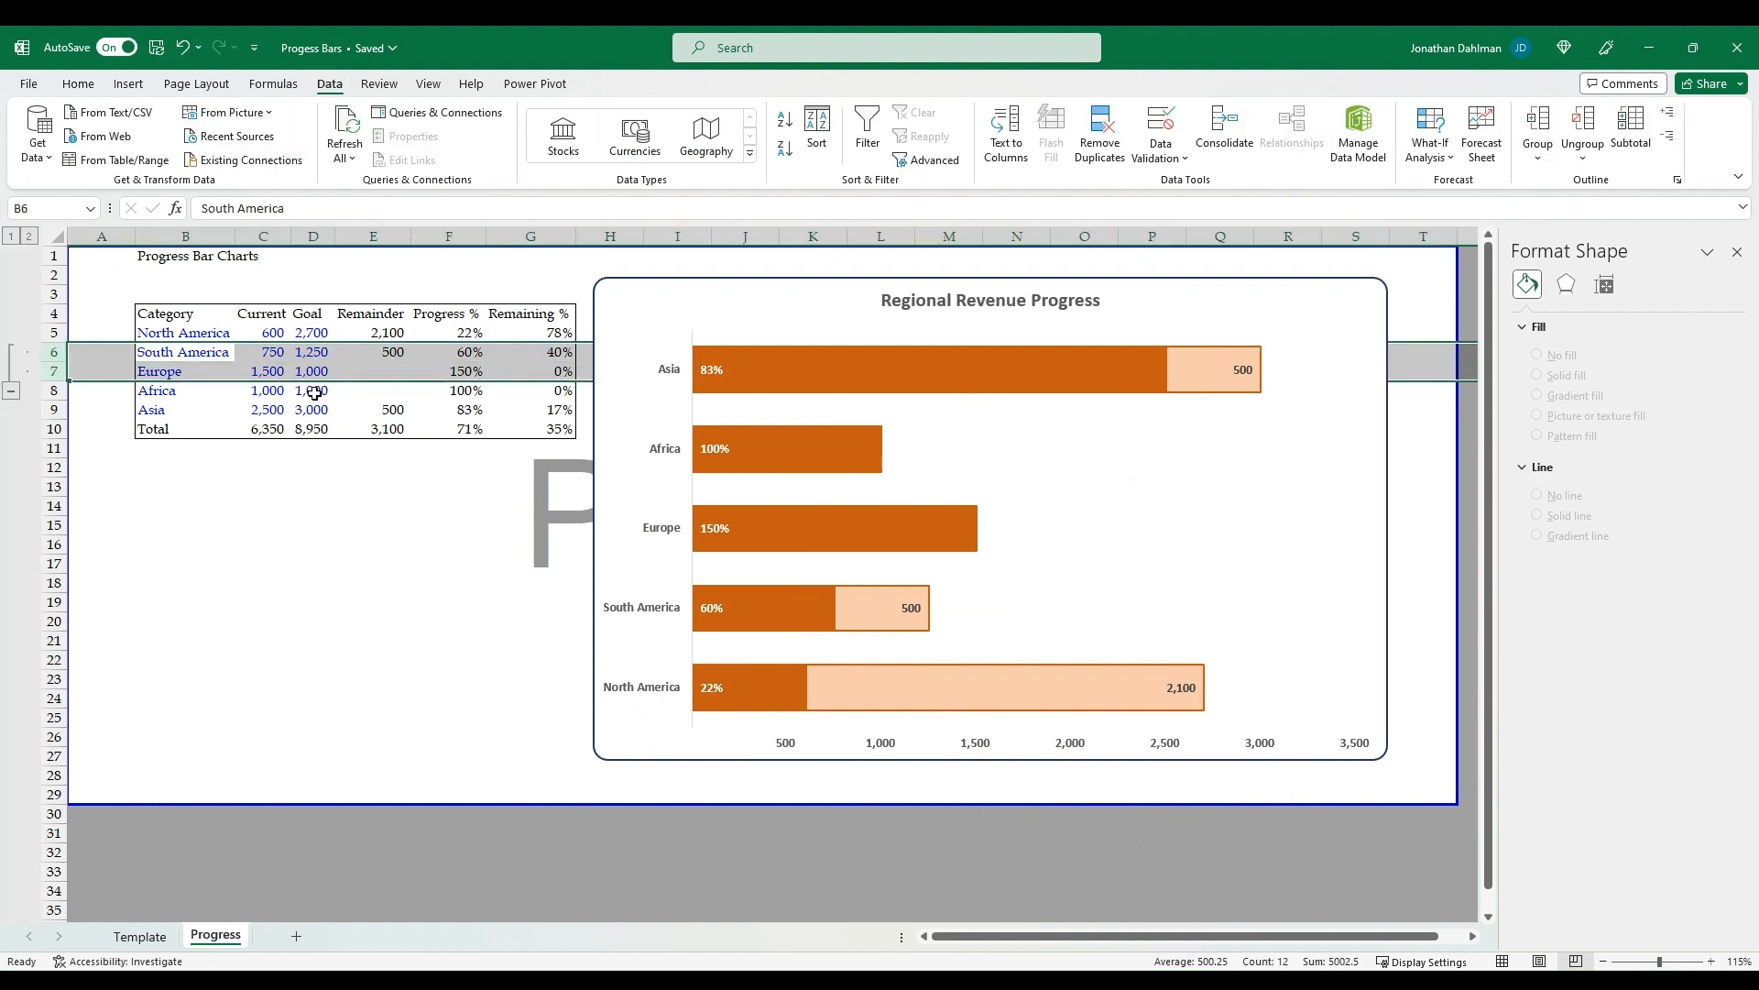
Collapse the grouped rows 6 and 7 to test the chart without those regions, and expand them again
key(alt)
key(a)
key(h)
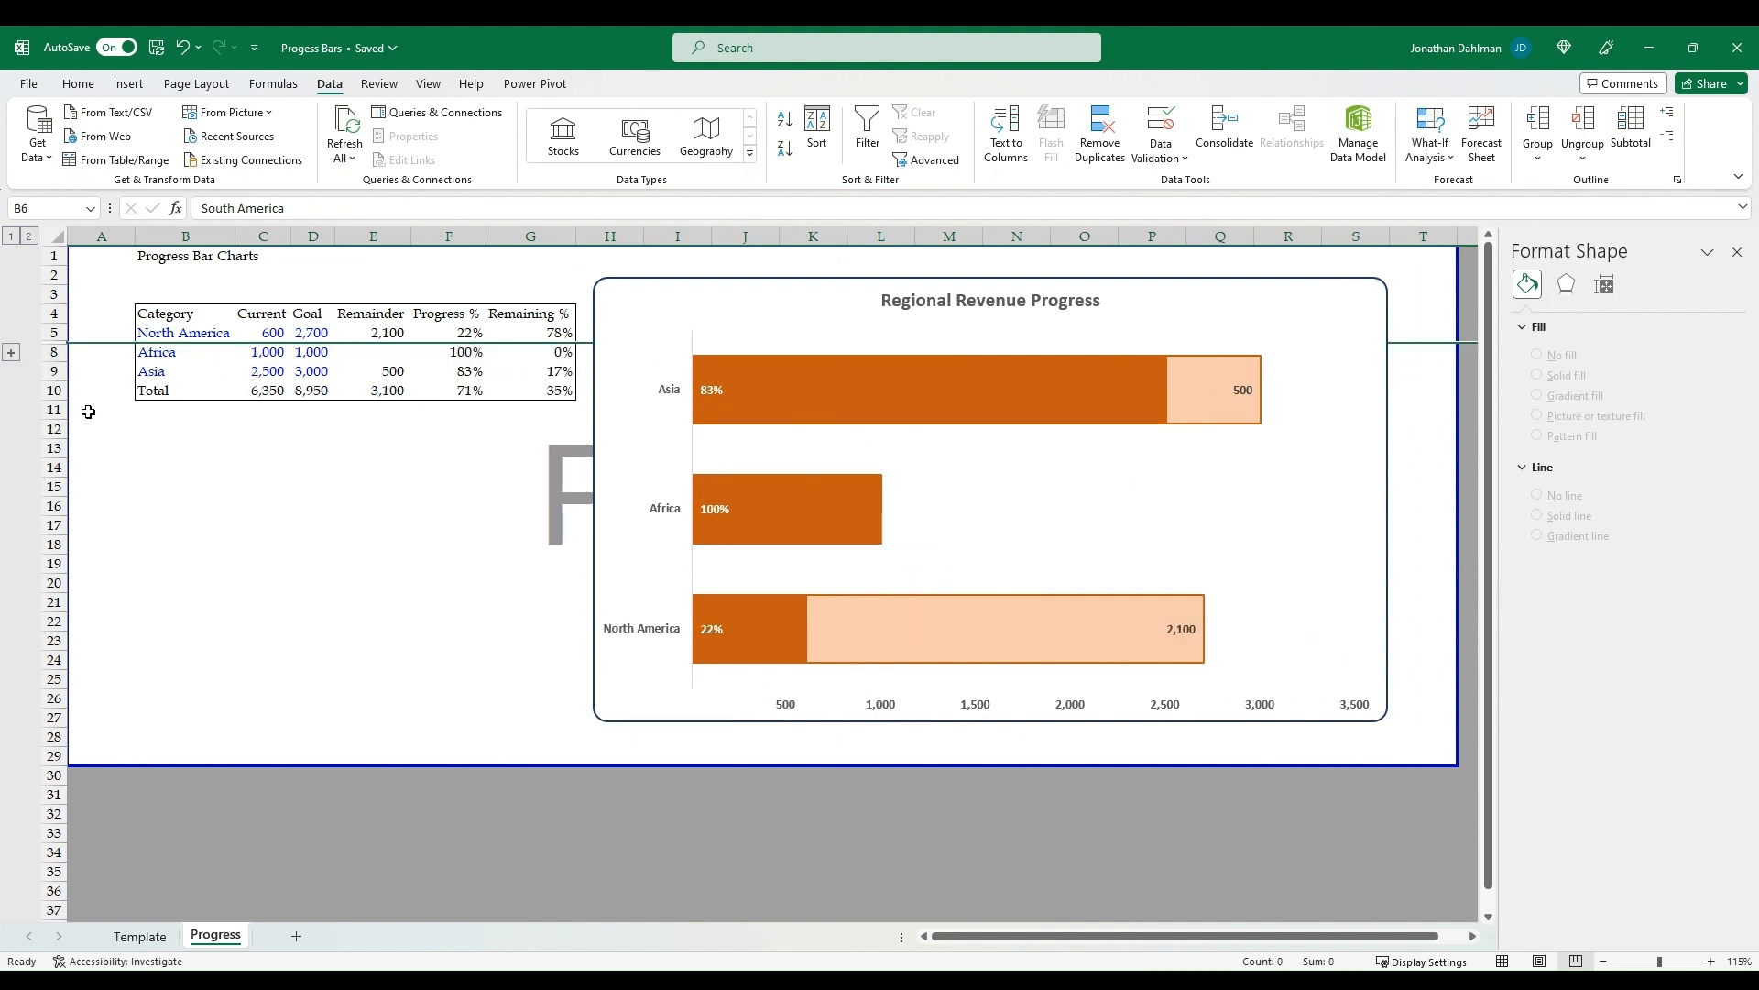
click(11, 354)
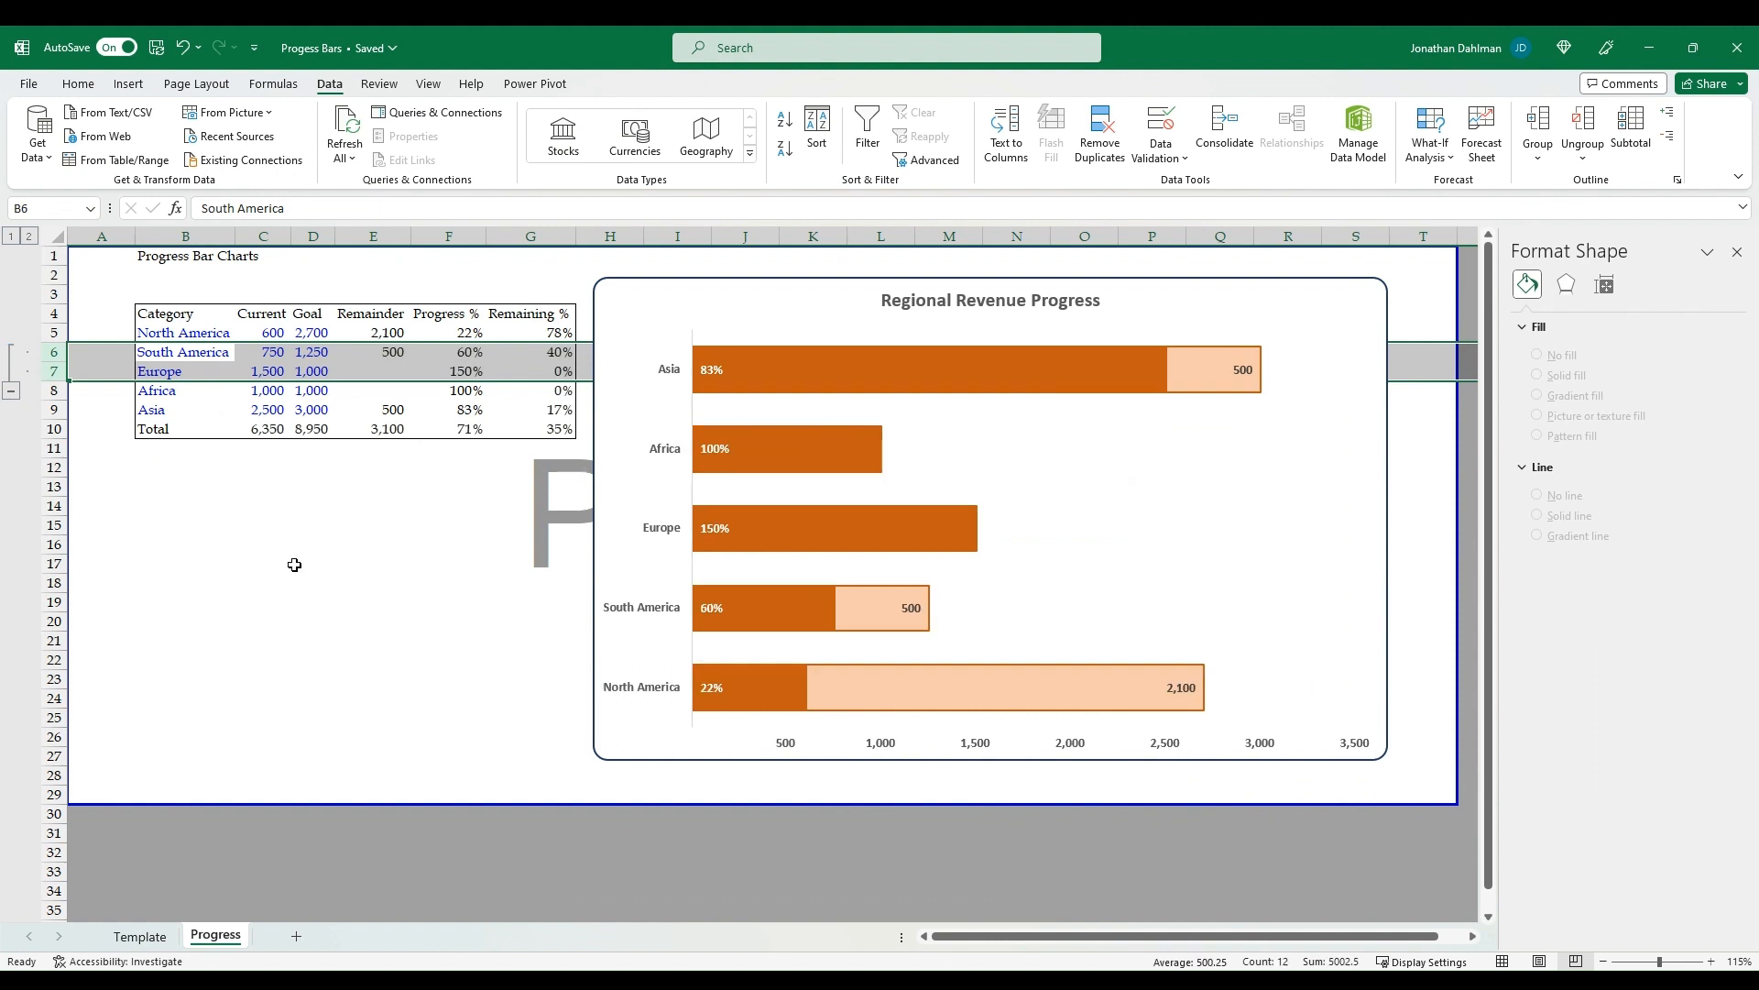
click(320, 548)
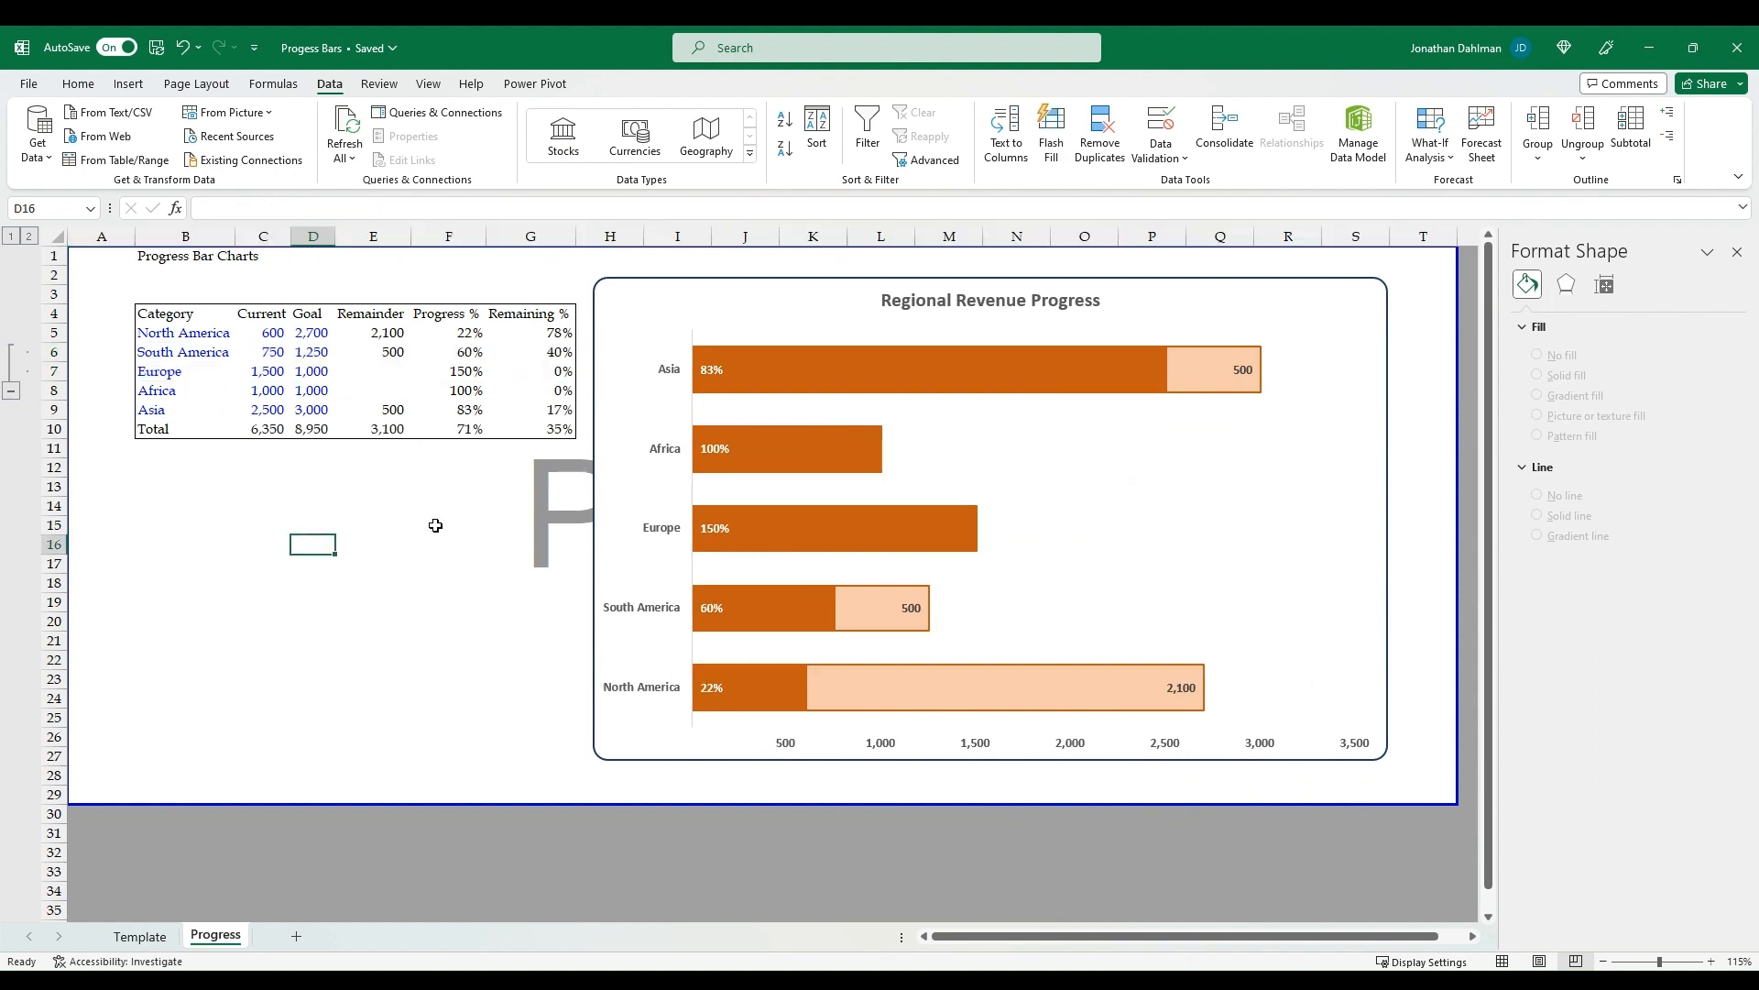